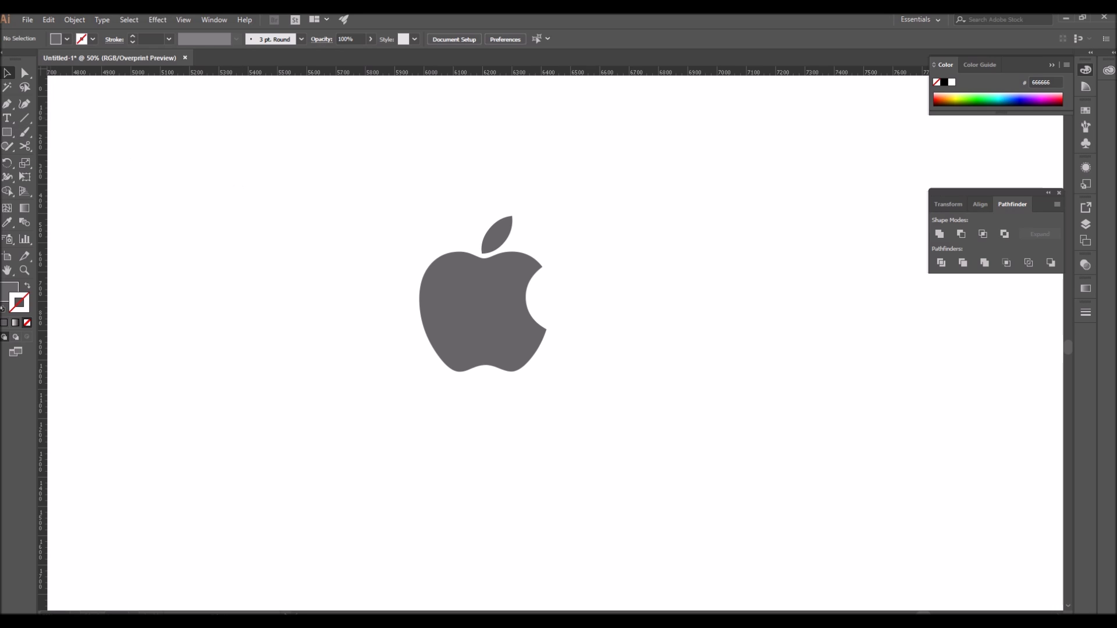
pyautogui.click(12, 108)
pyautogui.moveTo(306, 294); pyautogui.dragTo(319, 317)
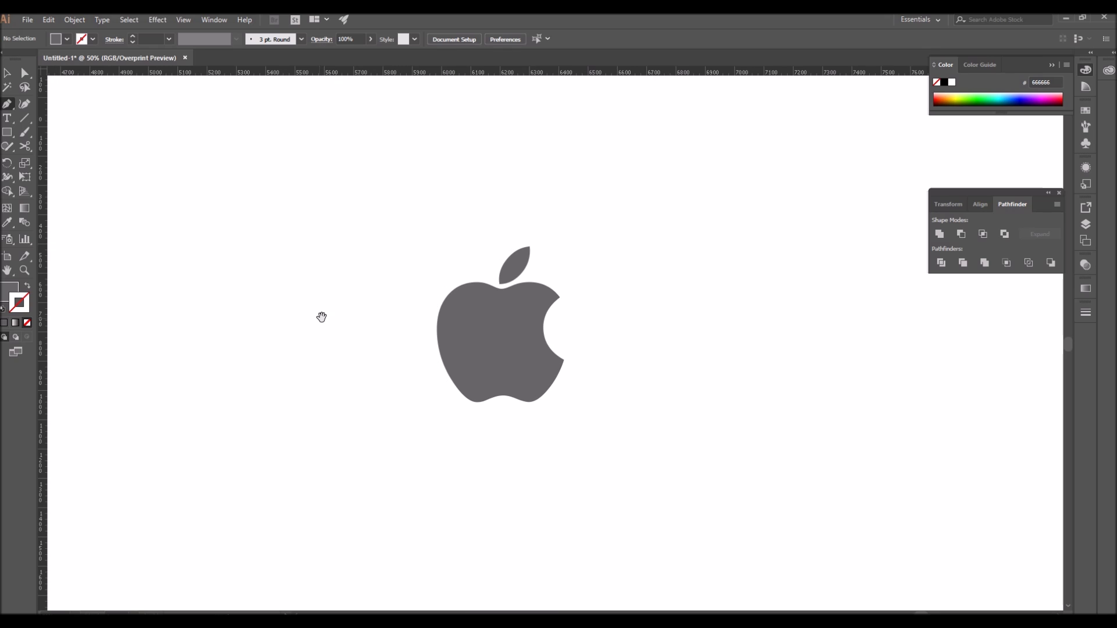
pyautogui.press('v')
pyautogui.click(8, 105)
pyautogui.click(267, 238)
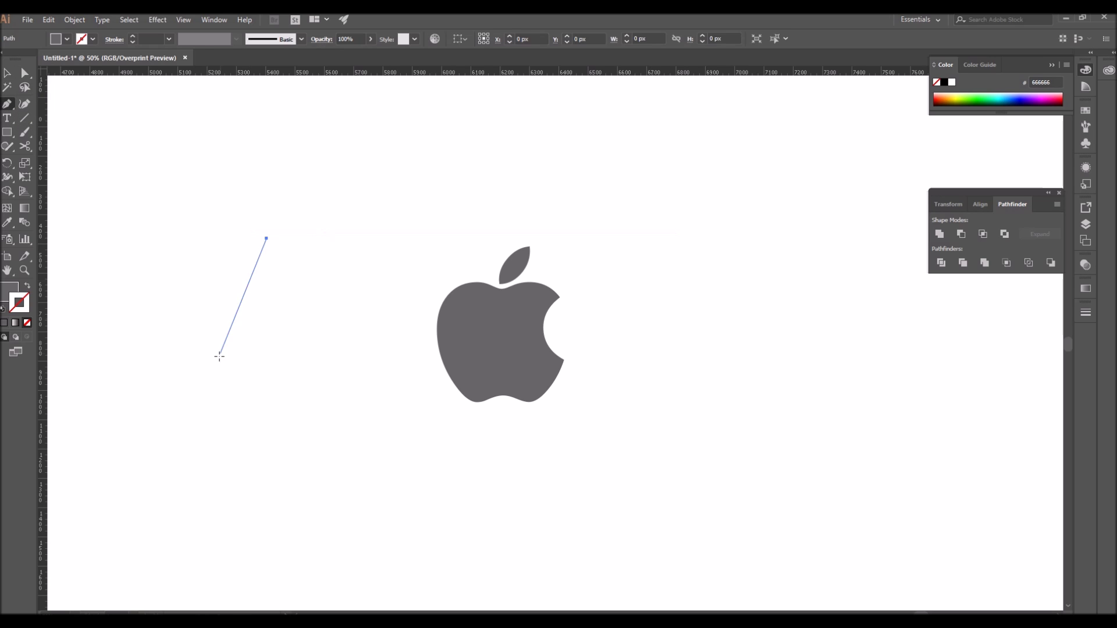
pyautogui.click(220, 356)
pyautogui.click(330, 447)
pyautogui.click(353, 247)
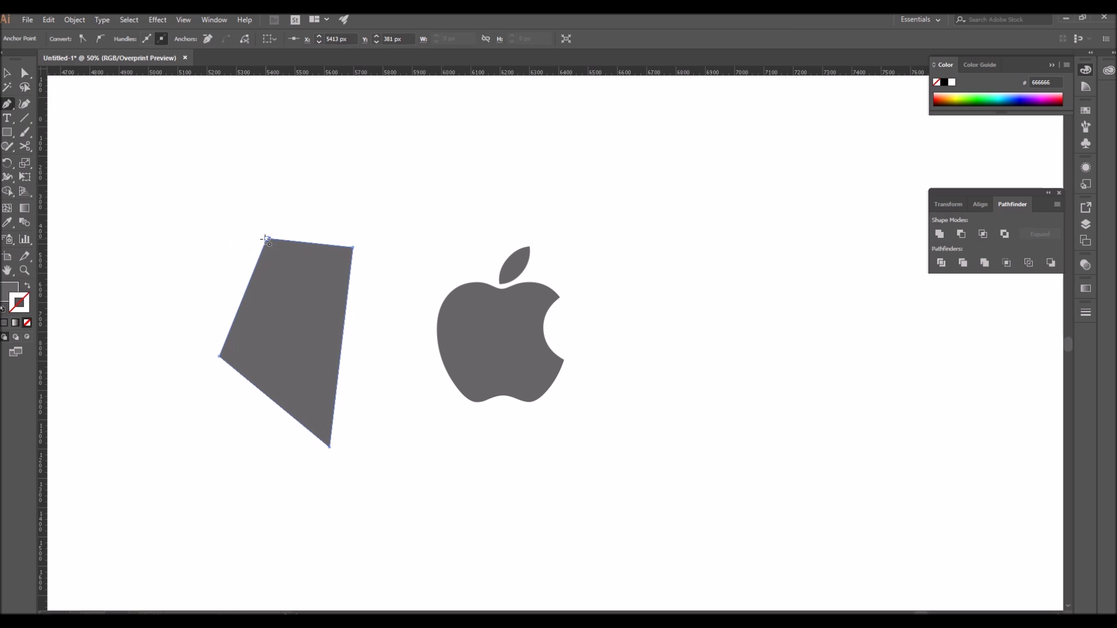
pyautogui.hotkey('ctrl', 'z')
pyautogui.hotkey('ctrl', 'z')
pyautogui.hotkey('ctrl', 'z')
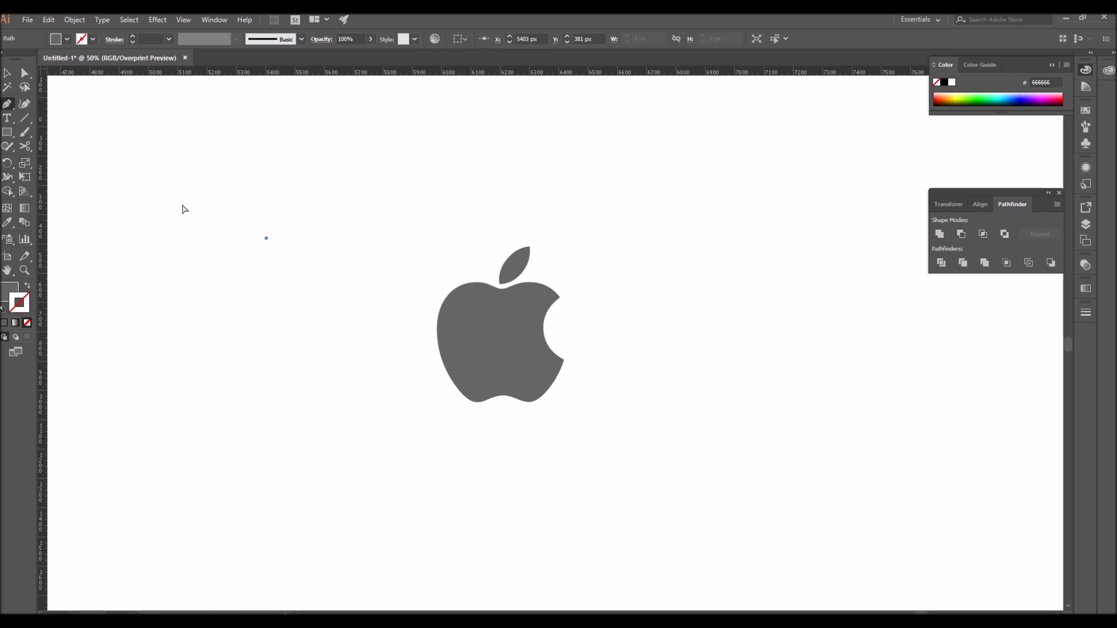
# Step: Draw a closed five-sided polygon with the Pen tool beside the apple logo
pyautogui.click(245, 183)
pyautogui.click(175, 250)
pyautogui.click(230, 330)
pyautogui.click(392, 278)
pyautogui.click(369, 187)
pyautogui.click(245, 182)
pyautogui.press('v')
pyautogui.click(328, 355)
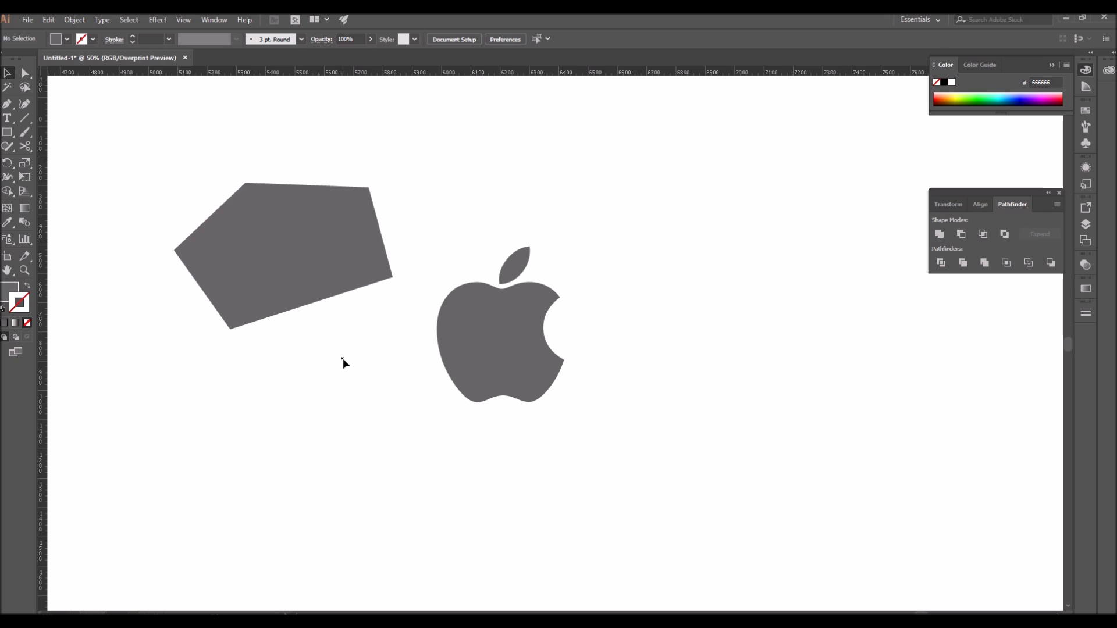
# Step: Draw a straight diagonal path across the five-sided polygon and divide the polygon along it with Pathfinder Divide
pyautogui.press('p')
pyautogui.click(210, 171)
pyautogui.click(346, 351)
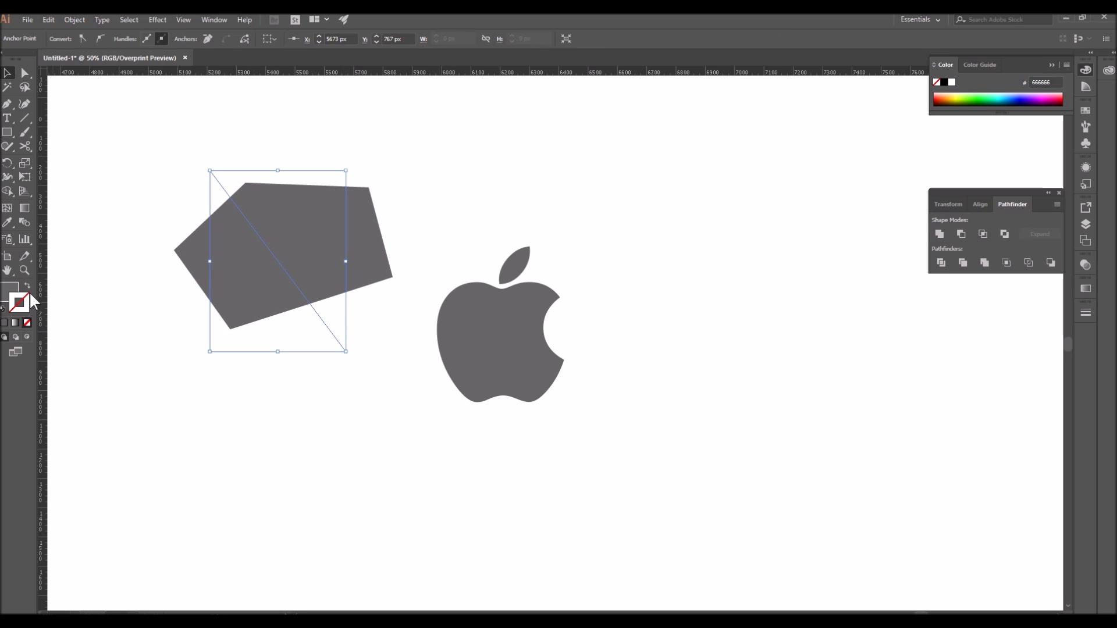
pyautogui.press('v')
pyautogui.moveTo(165, 95); pyautogui.dragTo(313, 343)
pyautogui.click(941, 263)
# Step: Ungroup the divided polygon, pull its lower-left piece away, and delete all the pieces
pyautogui.rightClick(250, 230)
pyautogui.click(289, 325)
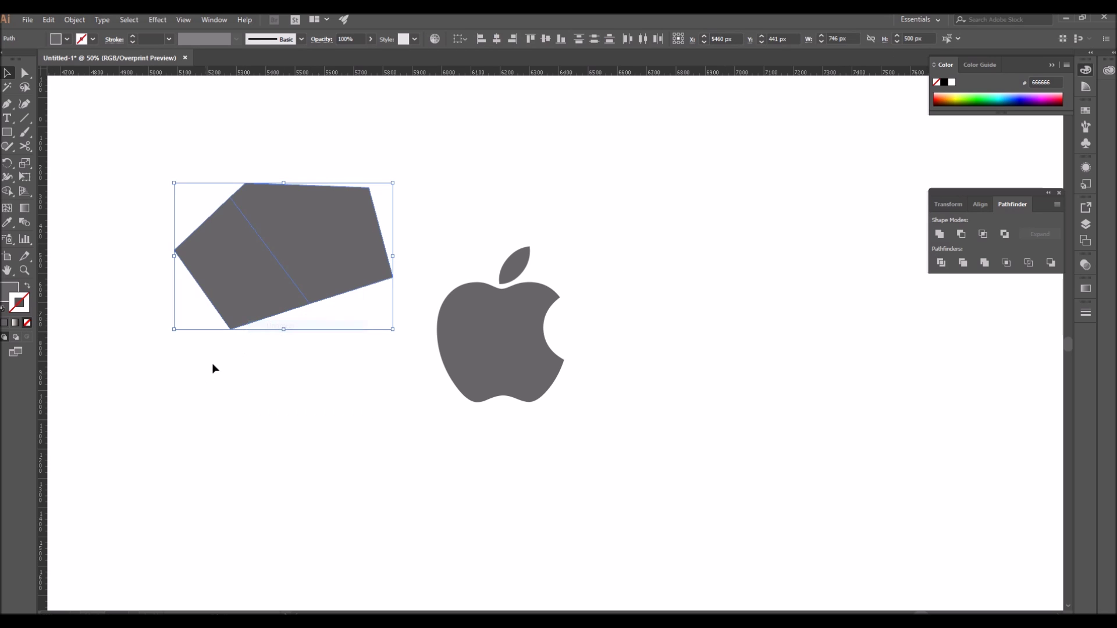
pyautogui.click(205, 374)
pyautogui.moveTo(254, 305); pyautogui.dragTo(177, 329)
pyautogui.click(179, 205)
pyautogui.moveTo(112, 167); pyautogui.dragTo(343, 398)
pyautogui.press('Delete')
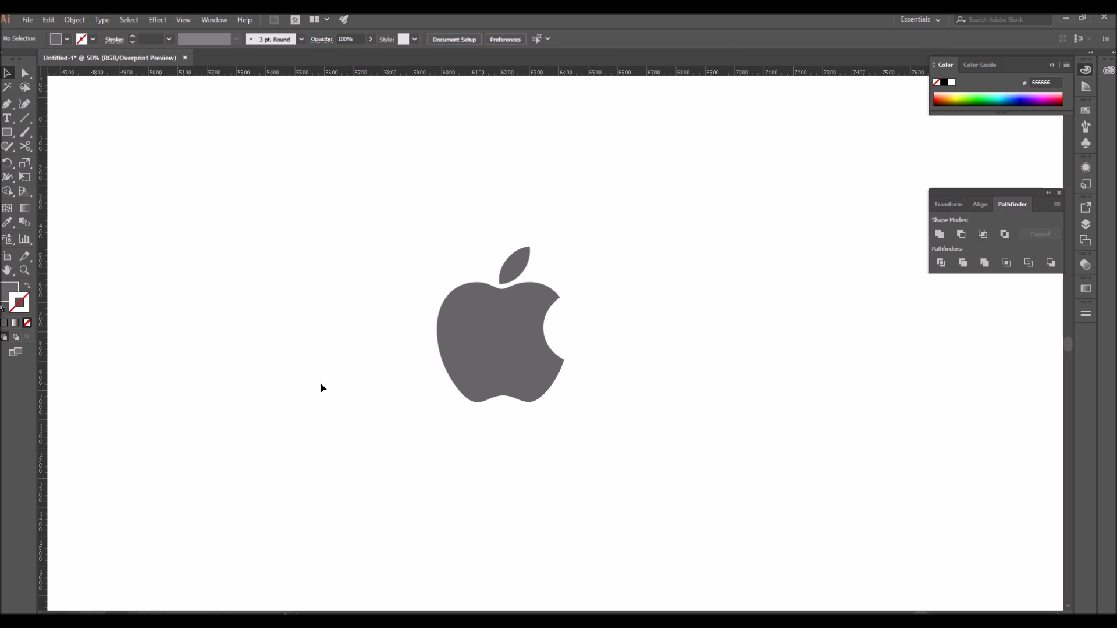
pyautogui.moveTo(253, 180); pyautogui.dragTo(650, 495)
pyautogui.moveTo(366, 162); pyautogui.dragTo(673, 503)
pyautogui.moveTo(348, 218); pyautogui.dragTo(663, 459)
# Step: Draw the top and right edges of a rectangle to the left of the logo with the Pen tool, adding extra anchor points along both edges
pyautogui.press('p')
pyautogui.moveTo(273, 312); pyautogui.dragTo(552, 324)
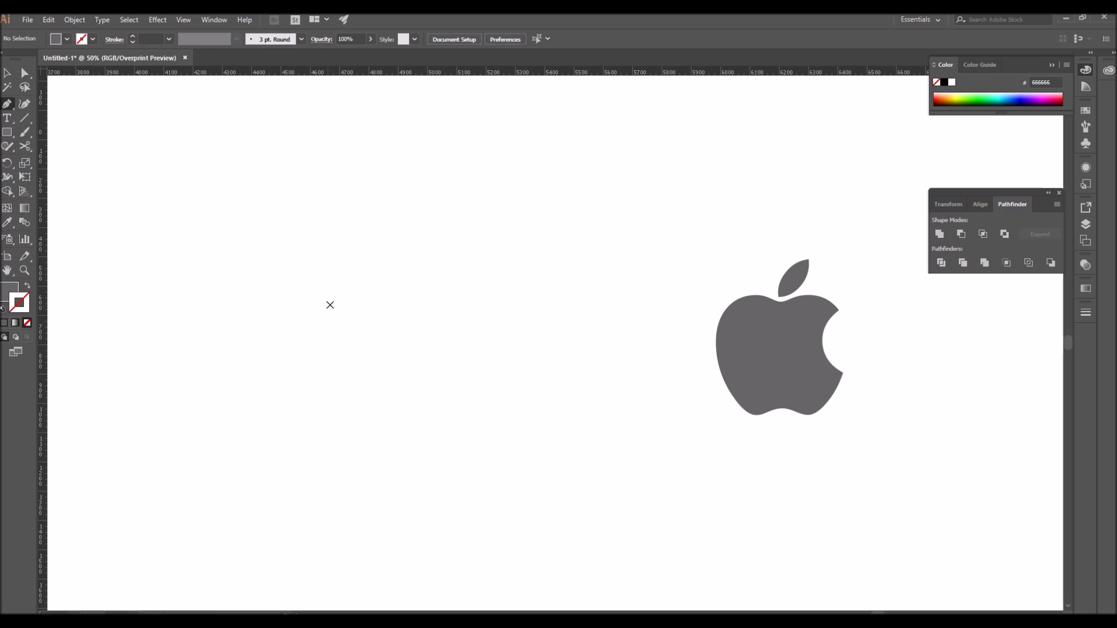
pyautogui.click(333, 293)
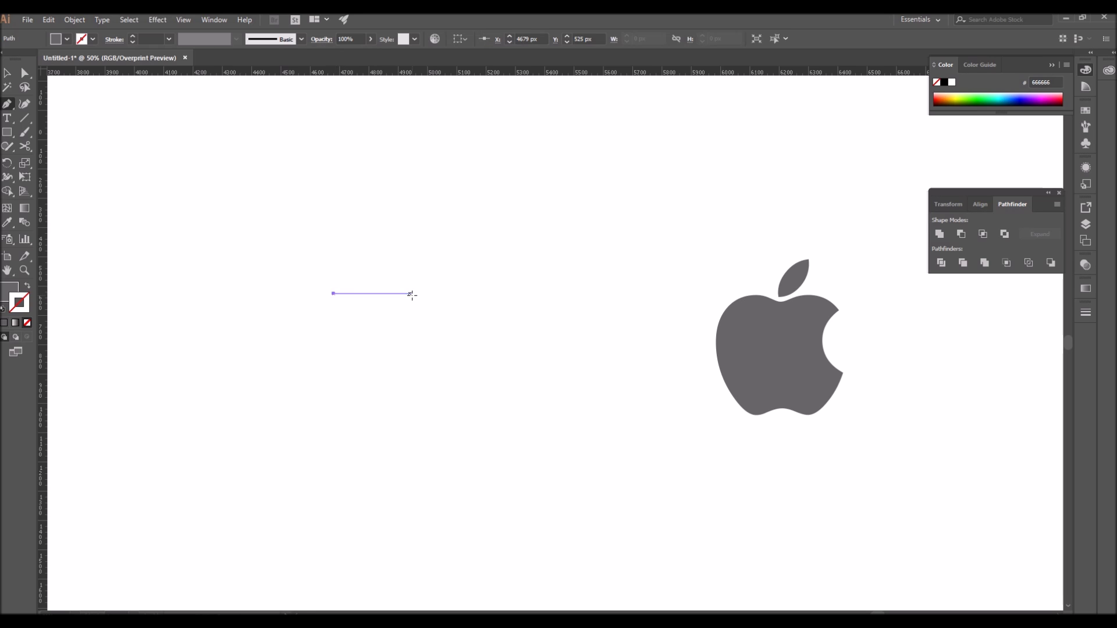
pyautogui.click(426, 294)
pyautogui.click(557, 294)
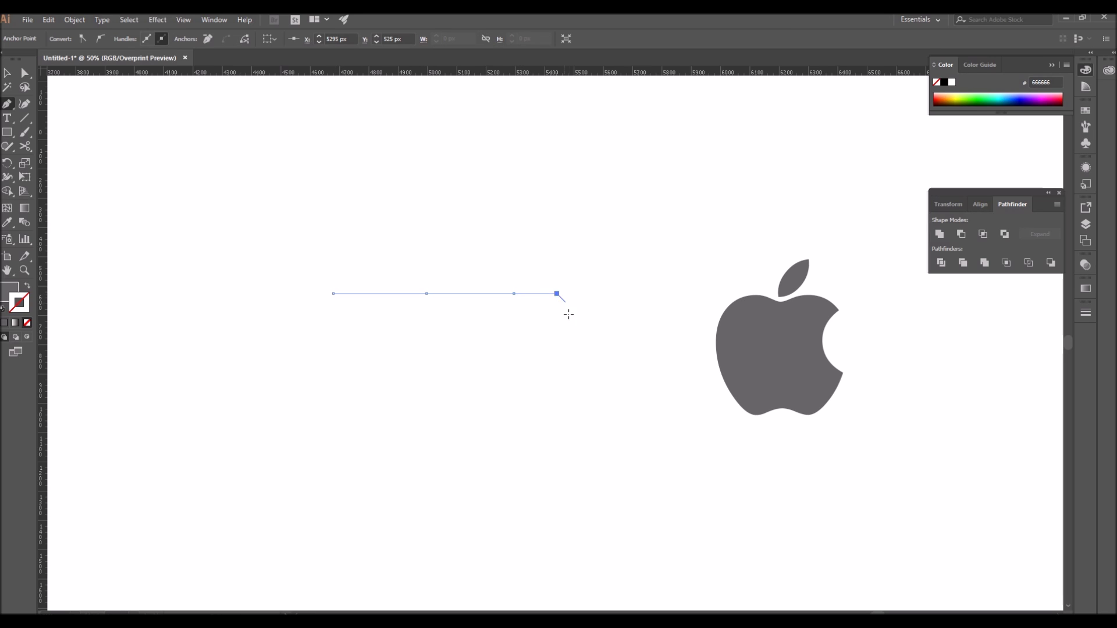
pyautogui.moveTo(557, 340); pyautogui.dragTo(558, 357)
pyautogui.click(557, 375)
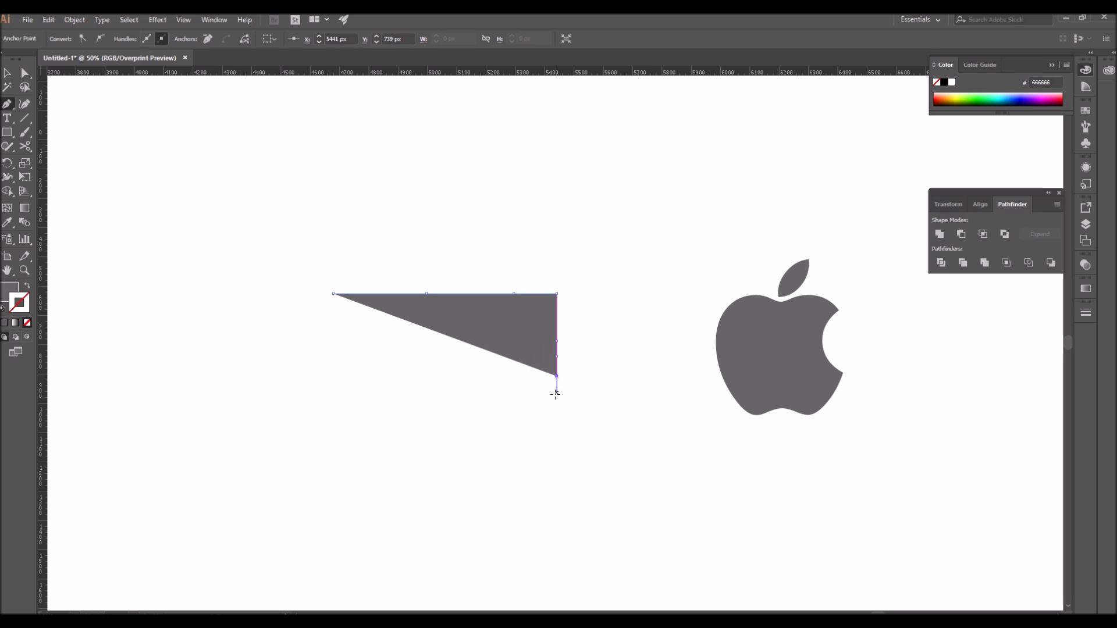
# Step: Complete the rectangle, about 762 px wide, with bottom and left edges that carry extra anchor points, and close the path
pyautogui.moveTo(495, 376); pyautogui.dragTo(453, 388)
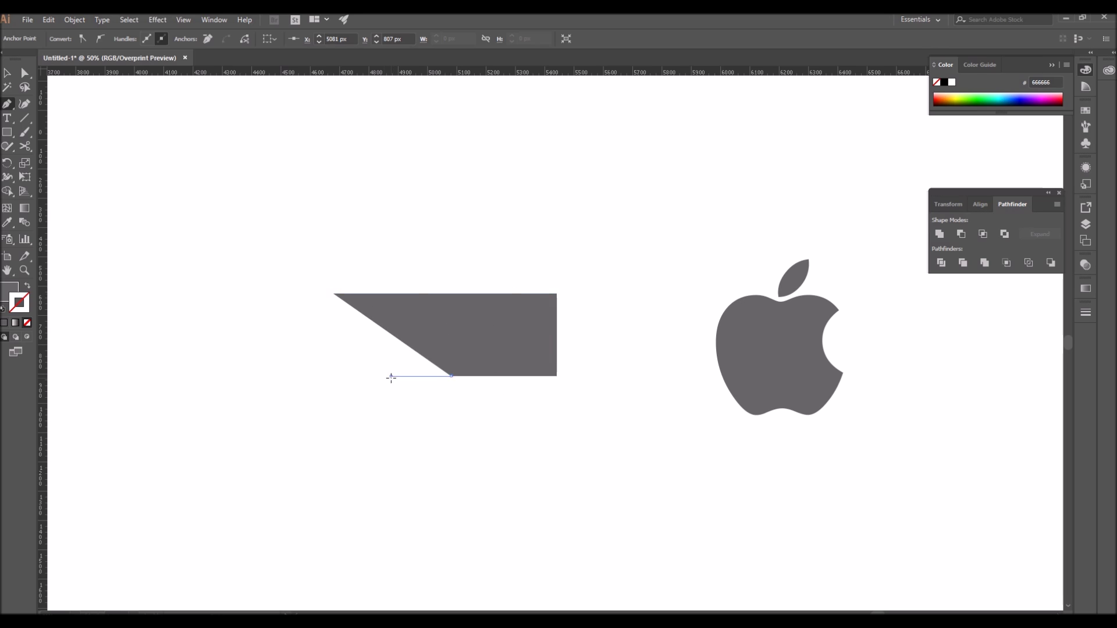
pyautogui.click(390, 376)
pyautogui.click(334, 376)
pyautogui.click(333, 325)
pyautogui.click(333, 295)
pyautogui.press('v')
pyautogui.click(425, 388)
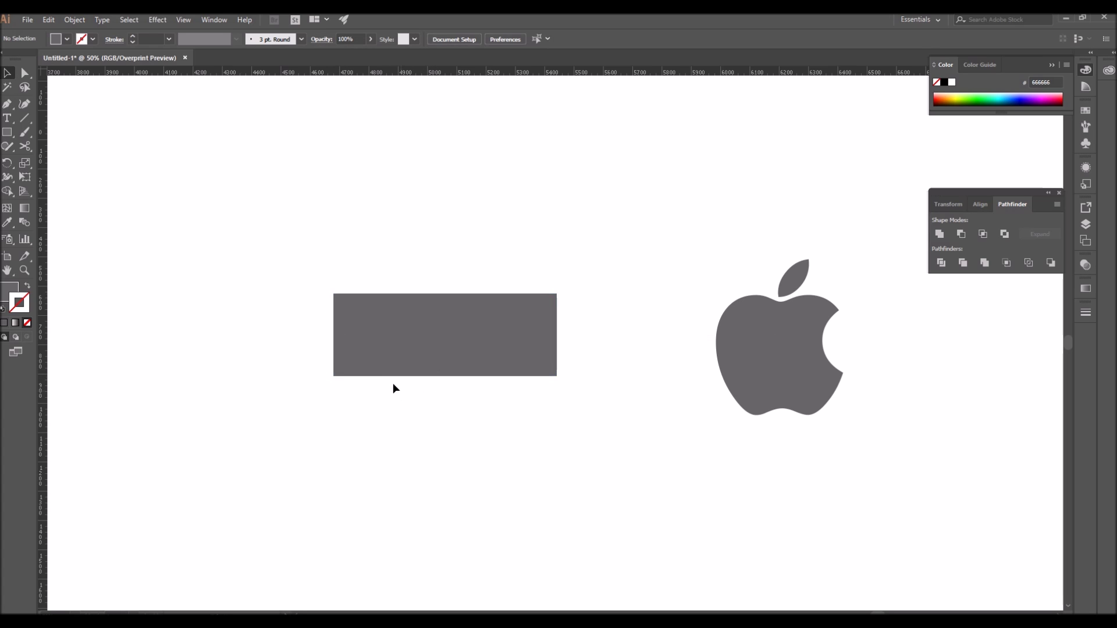
# Step: Draw a second rectangle of equal width below the first with the Pen tool, using only four corner anchor points
pyautogui.press('p')
pyautogui.click(333, 393)
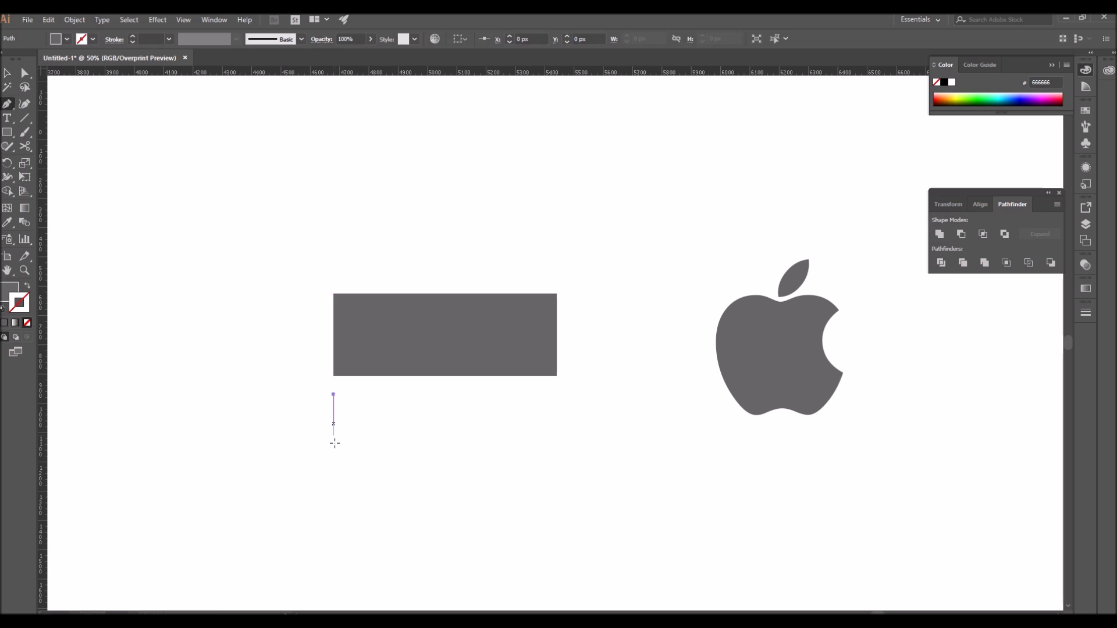
pyautogui.click(334, 464)
pyautogui.click(557, 464)
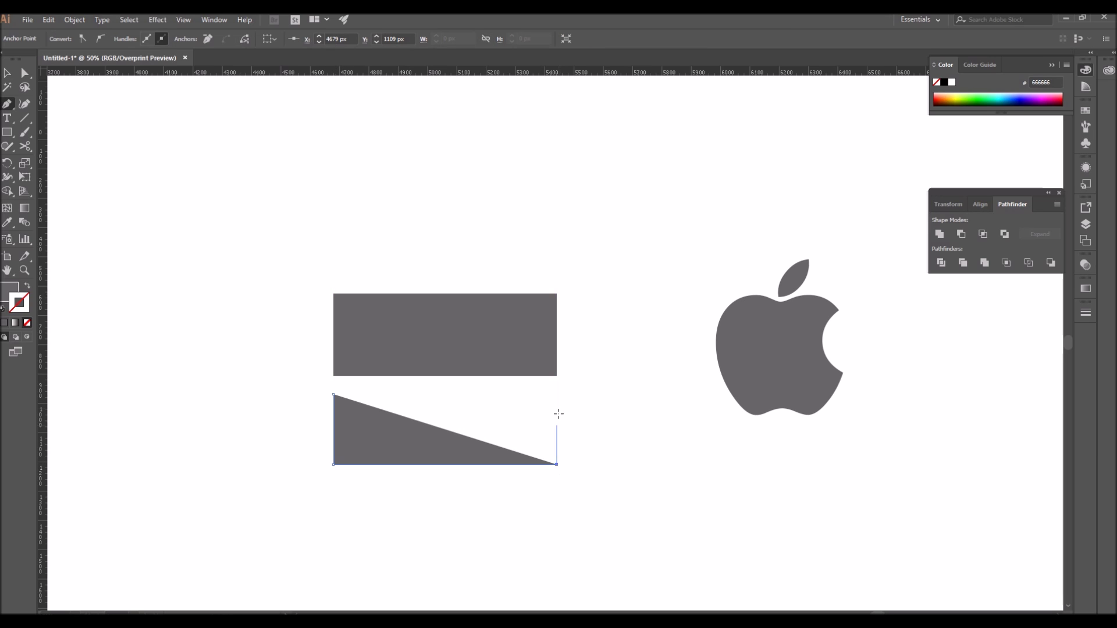
pyautogui.click(557, 394)
pyautogui.click(333, 394)
pyautogui.press('v')
pyautogui.click(278, 374)
# Step: Set the lower rectangle's height to 250 px
pyautogui.moveTo(252, 245); pyautogui.dragTo(751, 511)
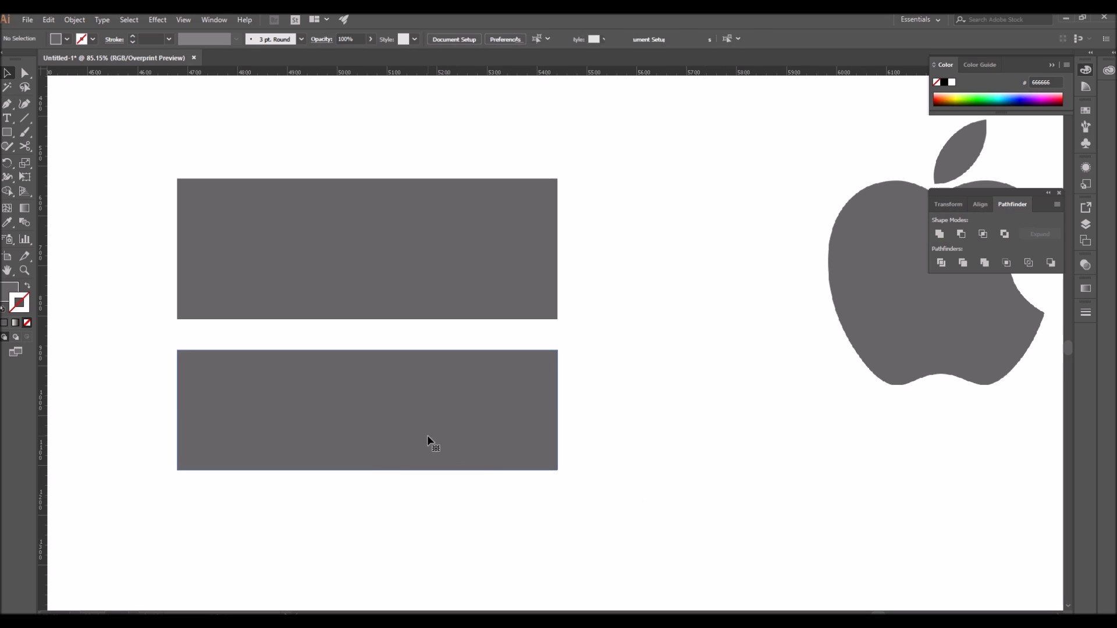
pyautogui.click(427, 437)
pyautogui.moveTo(367, 469); pyautogui.dragTo(371, 487)
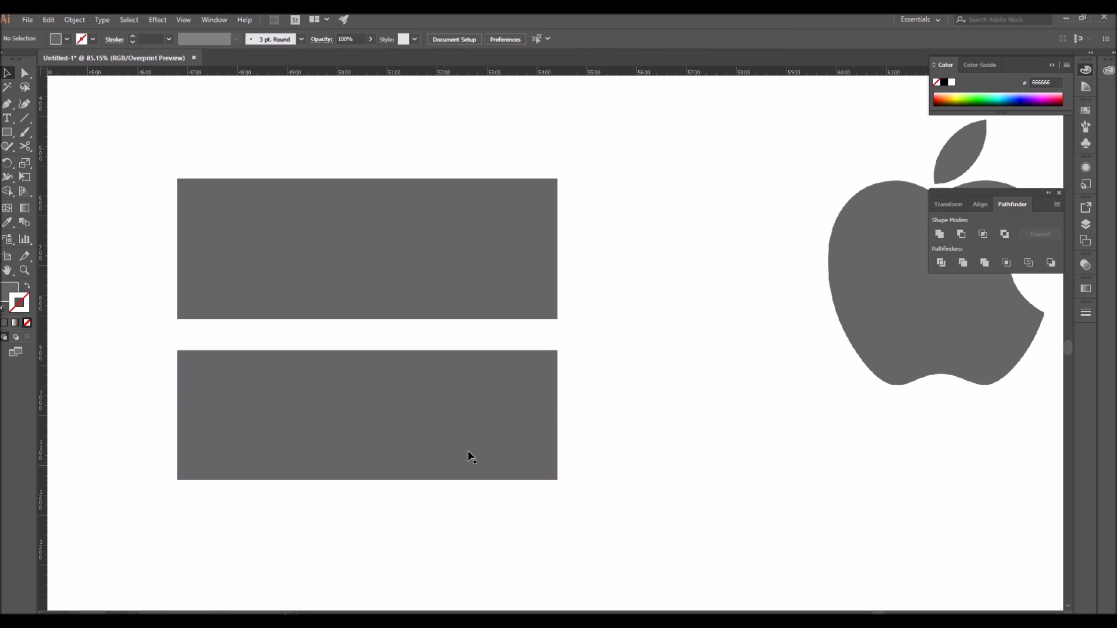
pyautogui.click(738, 38)
pyautogui.write('250')
pyautogui.press('Return')
# Step: Set the upper rectangle's height to 250 px
pyautogui.click(425, 250)
pyautogui.moveTo(729, 39); pyautogui.dragTo(669, 49)
pyautogui.write('250')
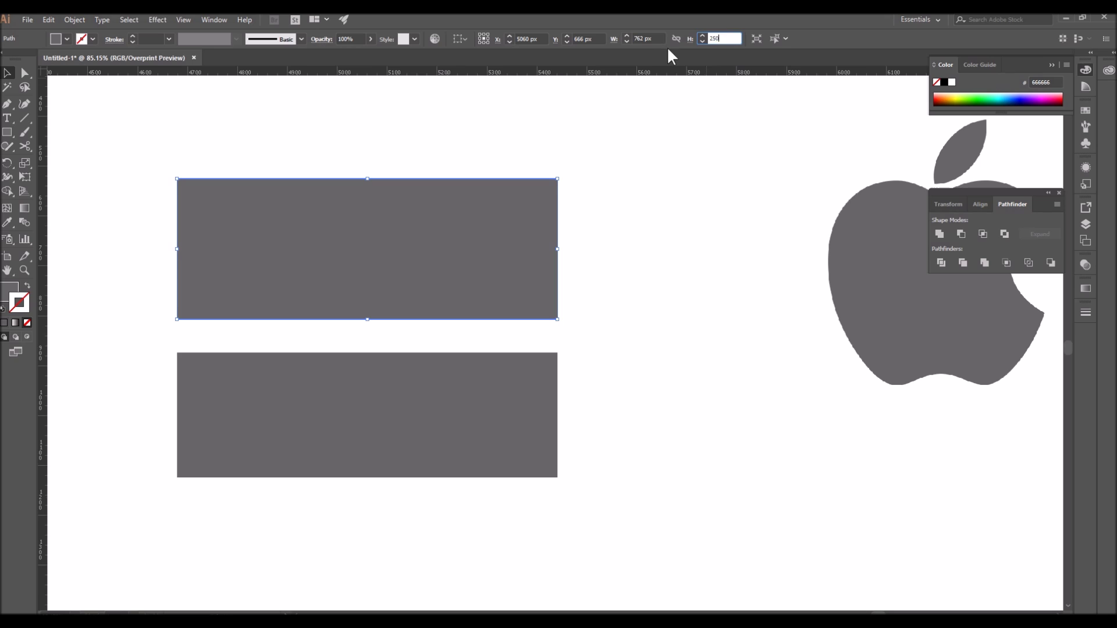
pyautogui.press('Return')
pyautogui.click(723, 282)
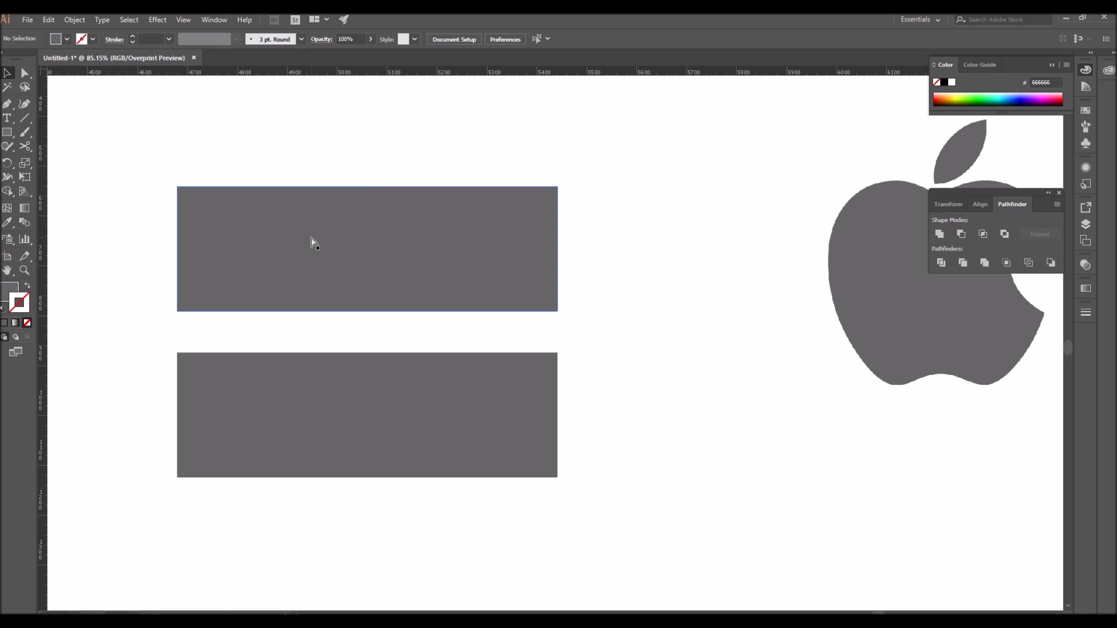
# Step: Switch the document to outline view and select each rectangle in turn to show its anchor points
pyautogui.hotkey('ctrl', 'y')
pyautogui.moveTo(384, 252); pyautogui.dragTo(585, 303)
pyautogui.moveTo(262, 182); pyautogui.dragTo(798, 361)
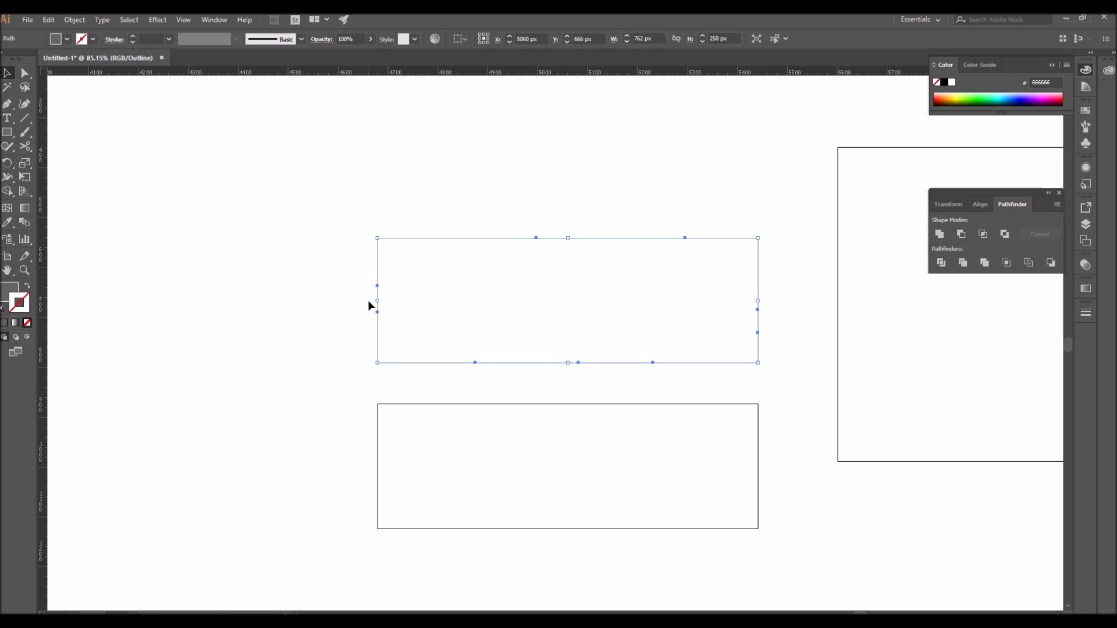
pyautogui.moveTo(315, 401); pyautogui.dragTo(753, 527)
pyautogui.click(434, 507)
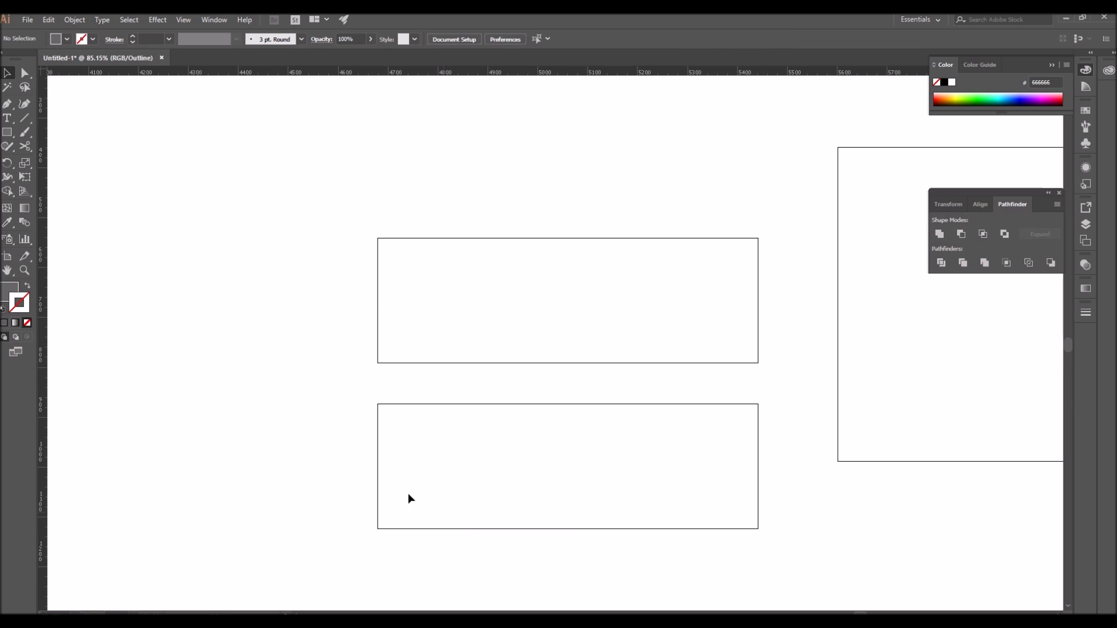
# Step: Examine the edges and corner anchor points of the lower rectangle
pyautogui.click(377, 462)
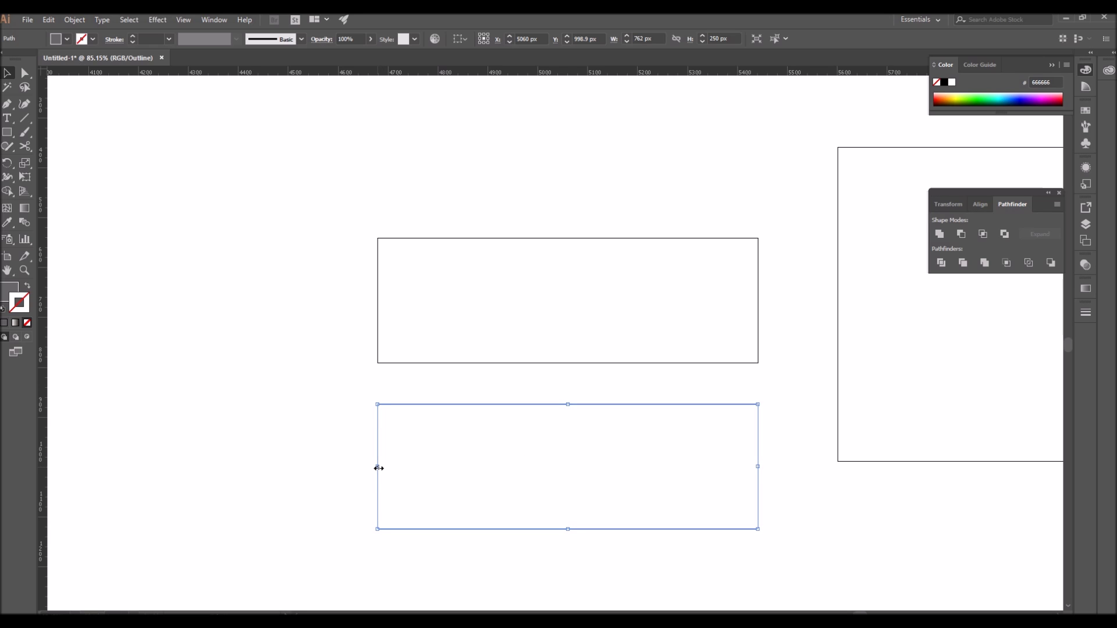
pyautogui.click(362, 447)
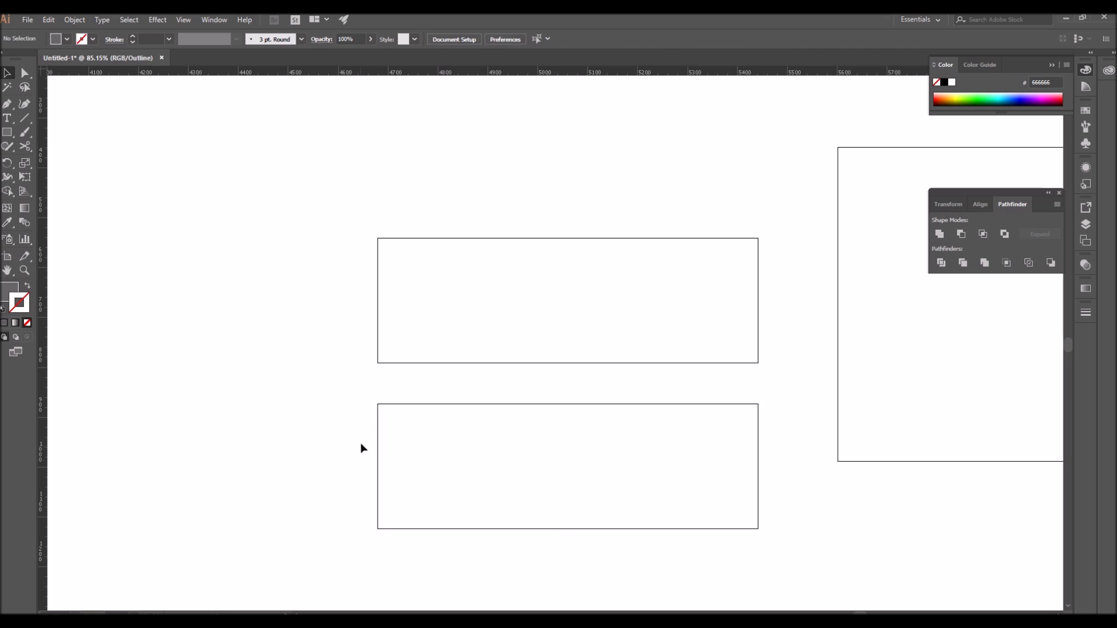
pyautogui.click(394, 405)
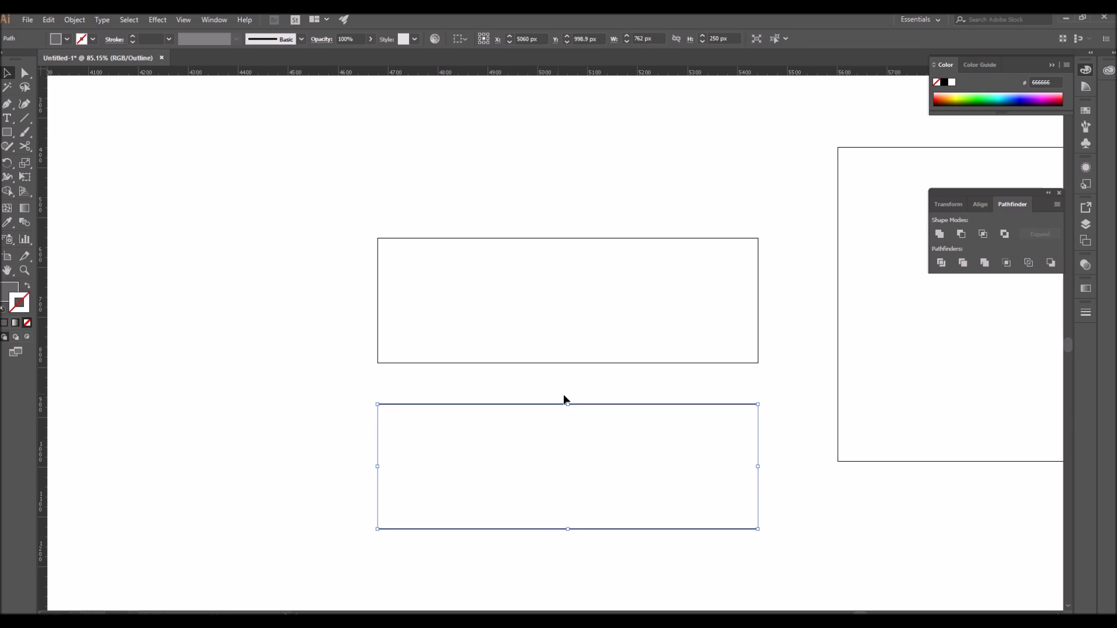
pyautogui.click(427, 525)
pyautogui.click(382, 530)
pyautogui.rightClick(389, 541)
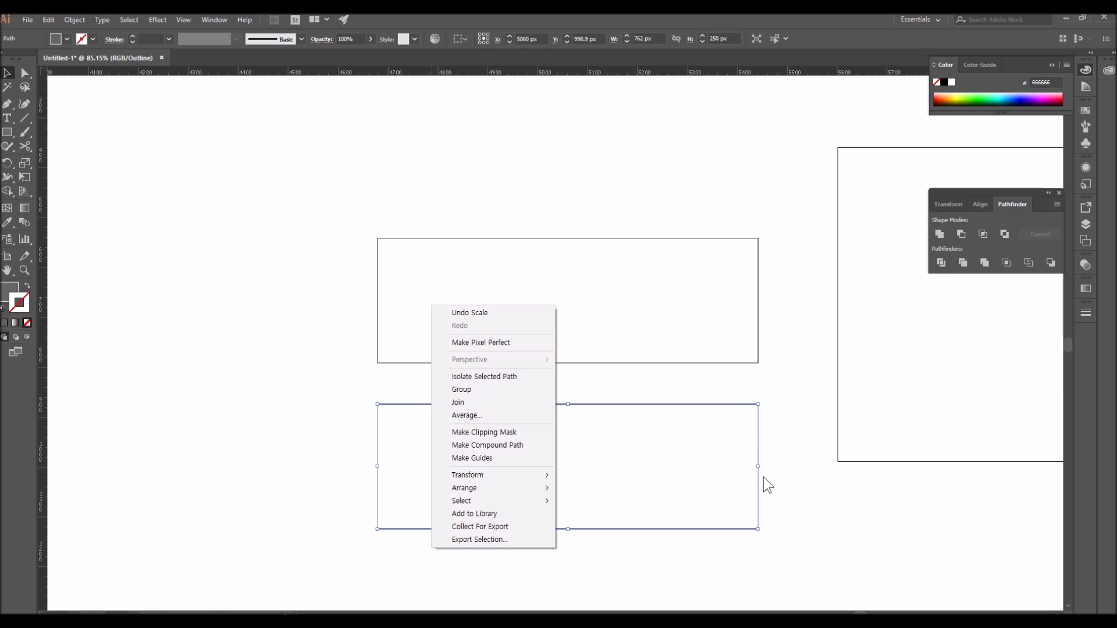
pyautogui.click(705, 551)
pyautogui.click(703, 553)
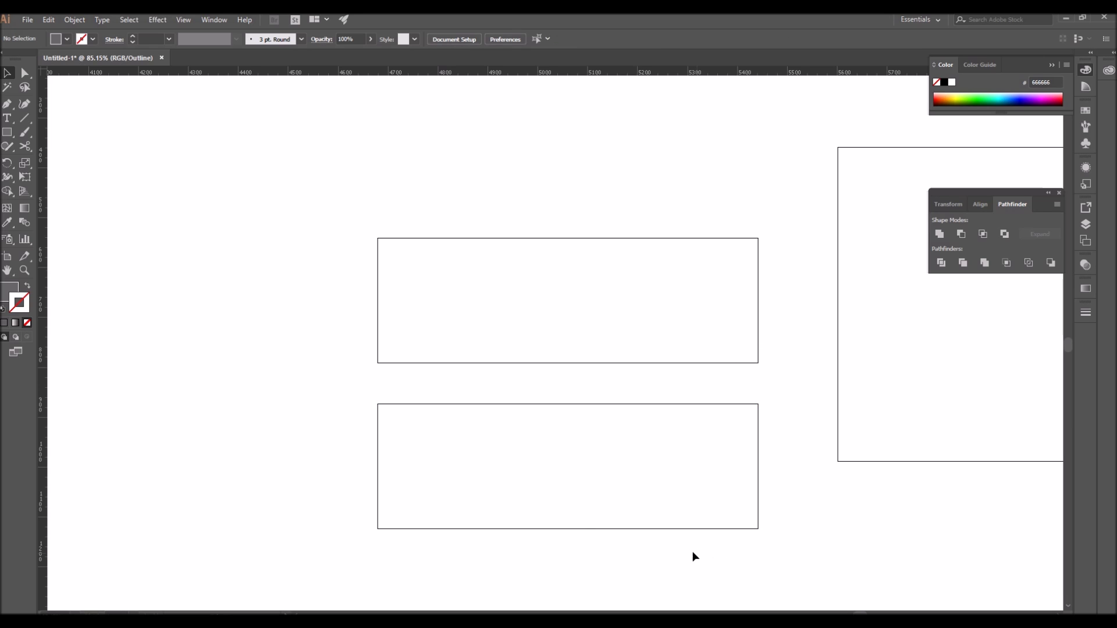
# Step: Compare the anchor points of the upper rectangle with those of the lower rectangle
pyautogui.moveTo(324, 402); pyautogui.dragTo(696, 550)
pyautogui.moveTo(315, 215); pyautogui.dragTo(786, 364)
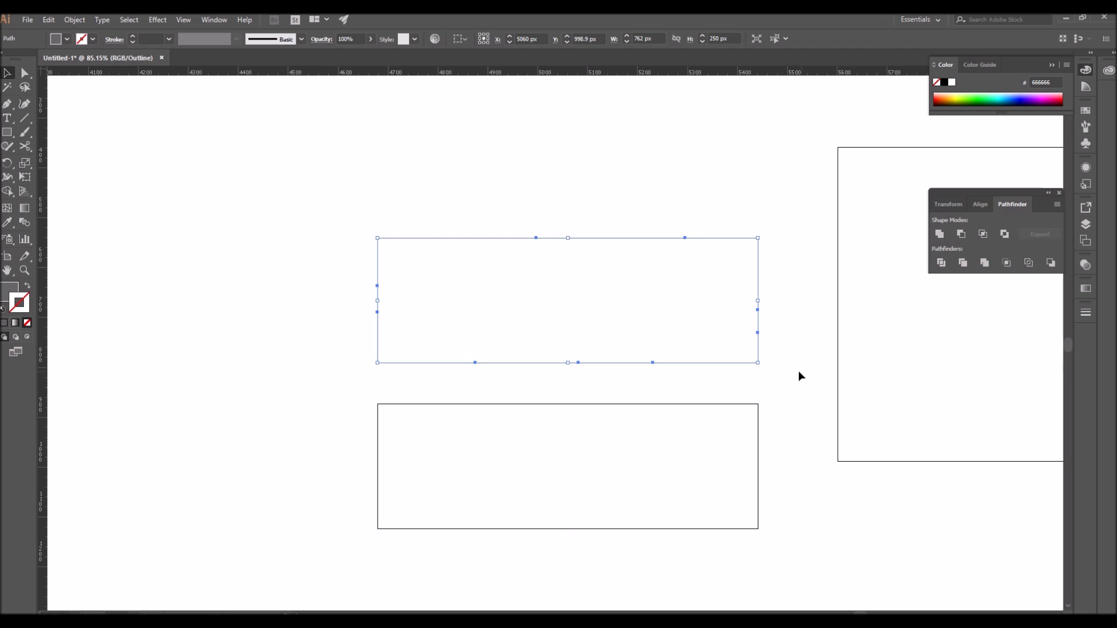
pyautogui.moveTo(291, 224); pyautogui.dragTo(809, 583)
pyautogui.click(710, 494)
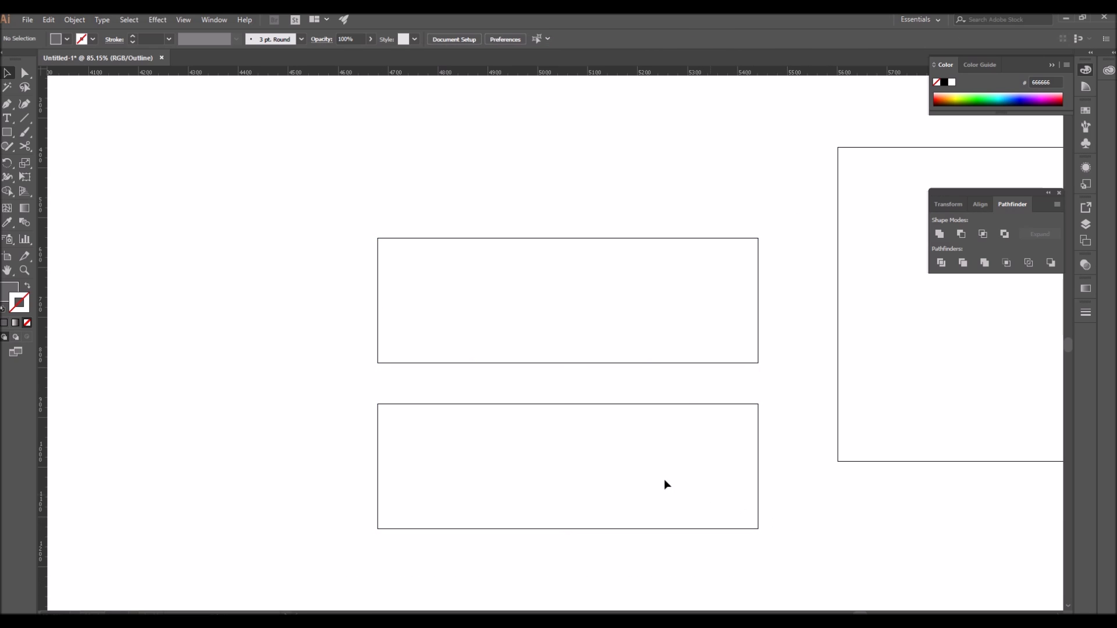
pyautogui.moveTo(338, 207); pyautogui.dragTo(787, 386)
pyautogui.click(791, 399)
pyautogui.moveTo(320, 392); pyautogui.dragTo(793, 557)
pyautogui.moveTo(677, 517); pyautogui.dragTo(626, 517)
# Step: Move both rectangles together about 160 px up and 50 px to the left
pyautogui.moveTo(256, 207); pyautogui.dragTo(686, 517)
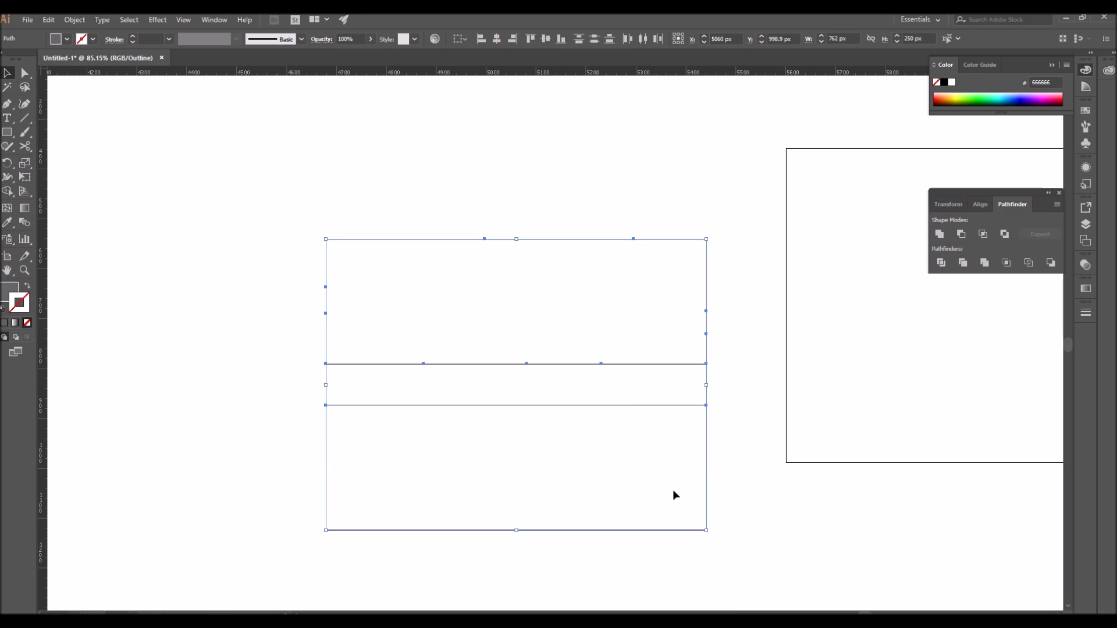
pyautogui.moveTo(629, 411); pyautogui.dragTo(604, 331)
pyautogui.click(716, 356)
pyautogui.moveTo(253, 120); pyautogui.dragTo(684, 289)
pyautogui.press('p')
pyautogui.click(158, 325)
pyautogui.click(215, 294)
pyautogui.moveTo(251, 353); pyautogui.dragTo(251, 372)
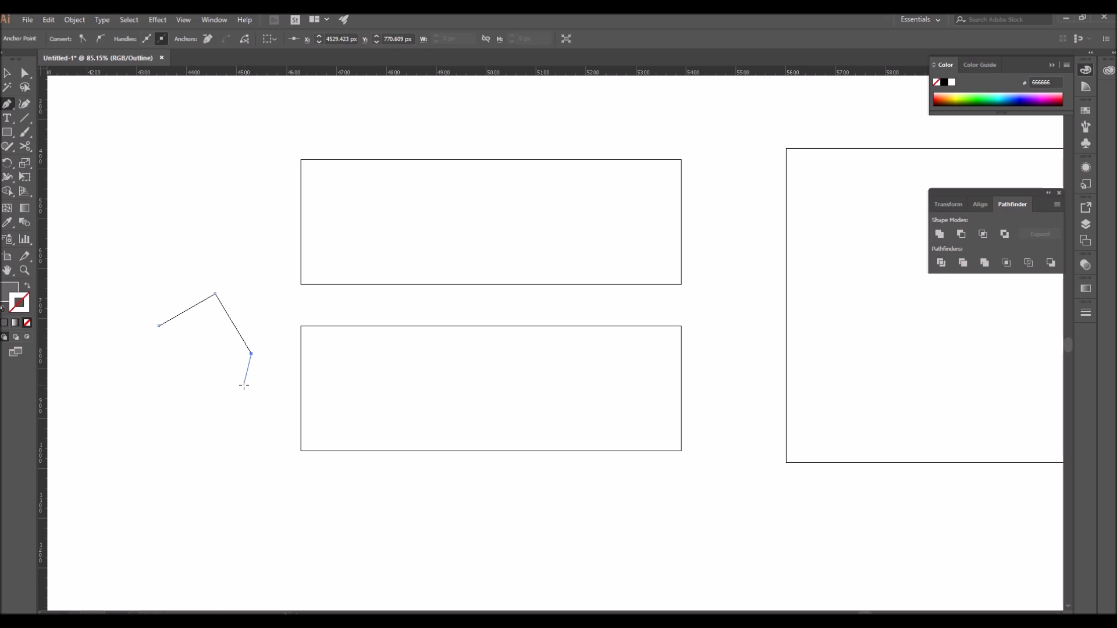
pyautogui.hotkey('ctrl', 'z')
pyautogui.press('v')
pyautogui.moveTo(117, 262); pyautogui.dragTo(252, 400)
pyautogui.press('Delete')
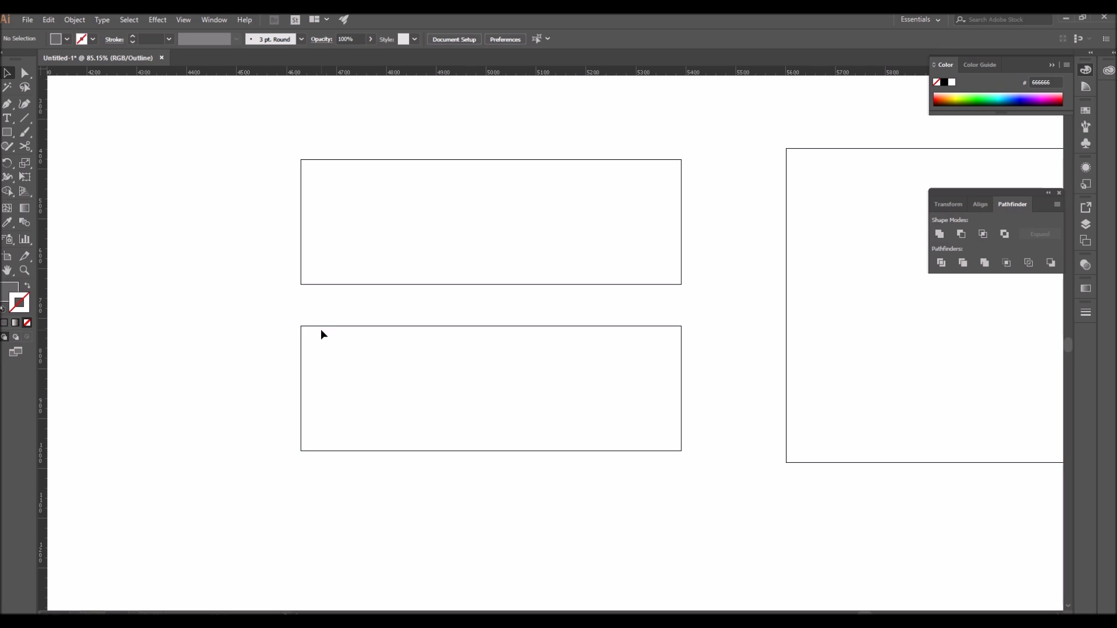
# Step: Draw a horizontal straight path about 762 px long below the lower rectangle with the Pen tool and check its two end anchor points
pyautogui.click(300, 325)
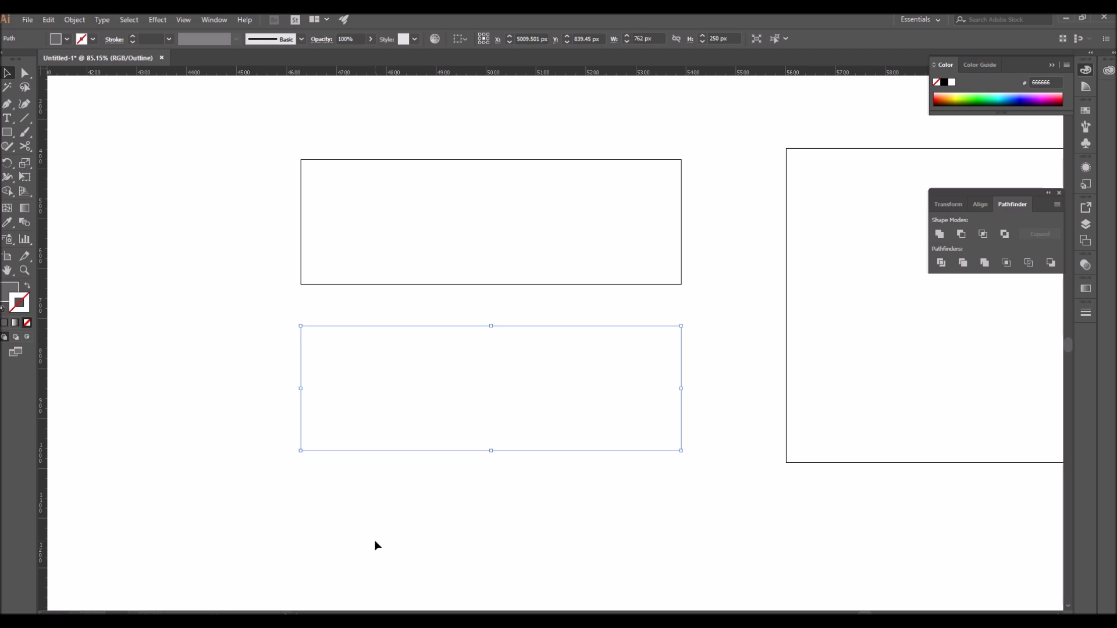
pyautogui.press('p')
pyautogui.click(300, 493)
pyautogui.click(682, 494)
pyautogui.press('v')
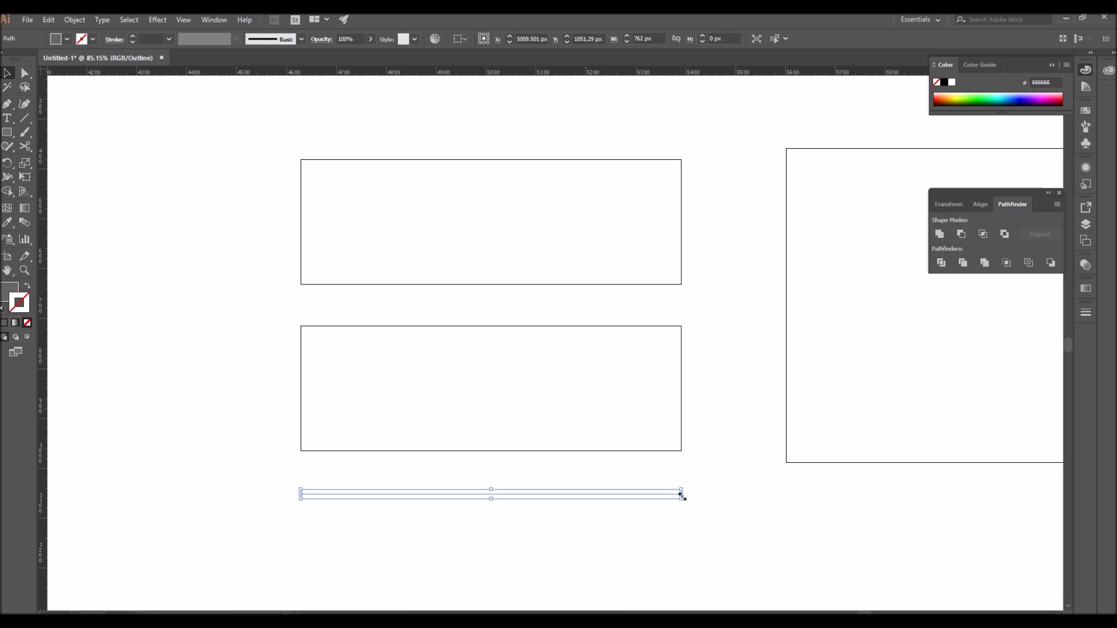
pyautogui.click(288, 521)
pyautogui.moveTo(272, 476); pyautogui.dragTo(321, 514)
pyautogui.moveTo(707, 475); pyautogui.dragTo(661, 518)
pyautogui.click(657, 530)
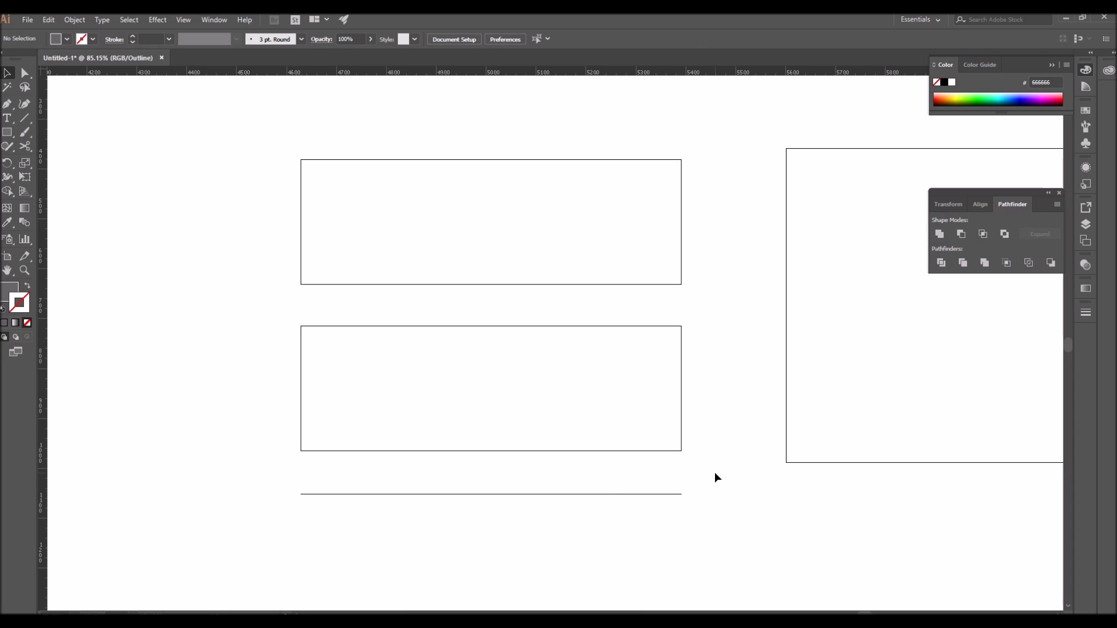
# Step: Draw a path about 762 px long with six anchor points below the straight path, its last segment sloping slightly down, using the Pen tool
pyautogui.rightClick(419, 528)
pyautogui.click(410, 524)
pyautogui.press('p')
pyautogui.click(300, 528)
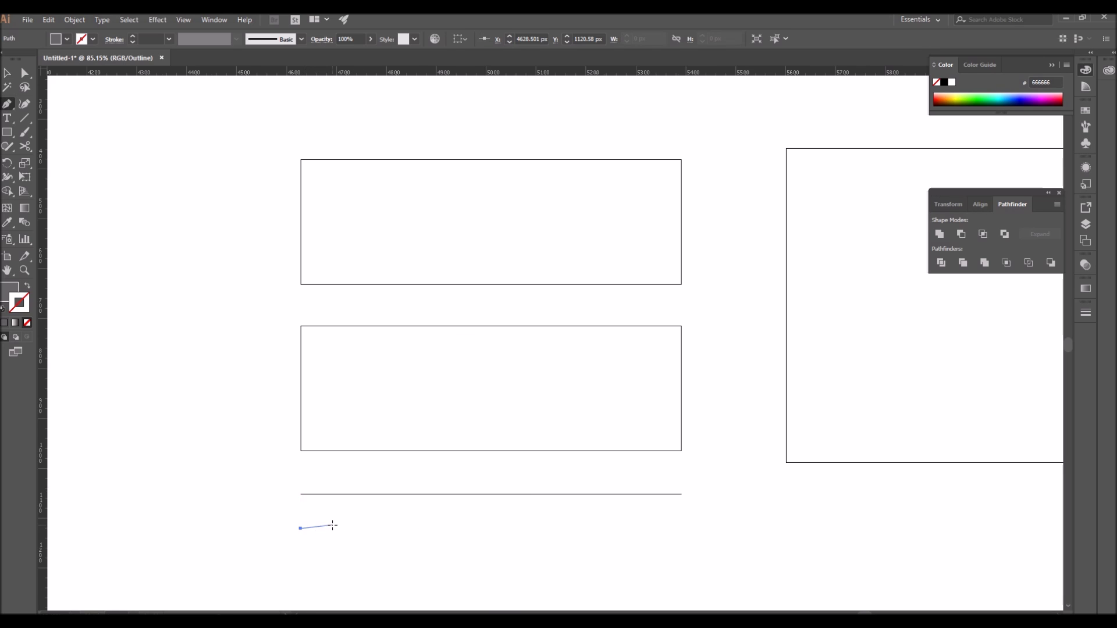
pyautogui.moveTo(353, 528); pyautogui.dragTo(398, 529)
pyautogui.click(399, 528)
pyautogui.click(460, 529)
pyautogui.click(625, 528)
pyautogui.click(681, 532)
pyautogui.press('v')
pyautogui.click(724, 537)
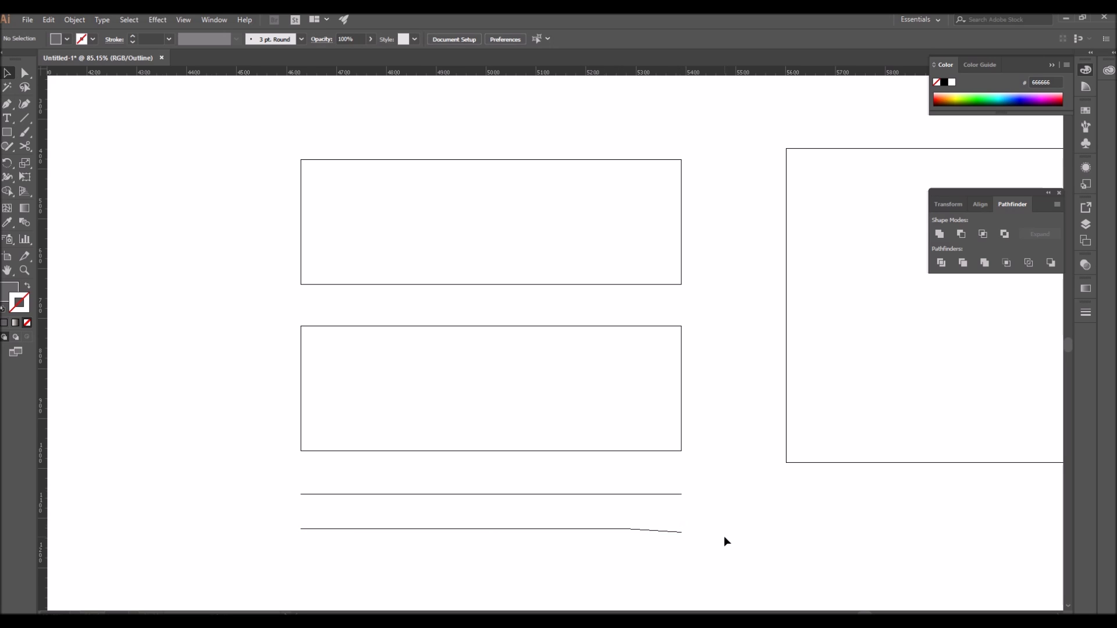
# Step: Try deleting the lower multi-point path, and undo the deletion
pyautogui.click(524, 529)
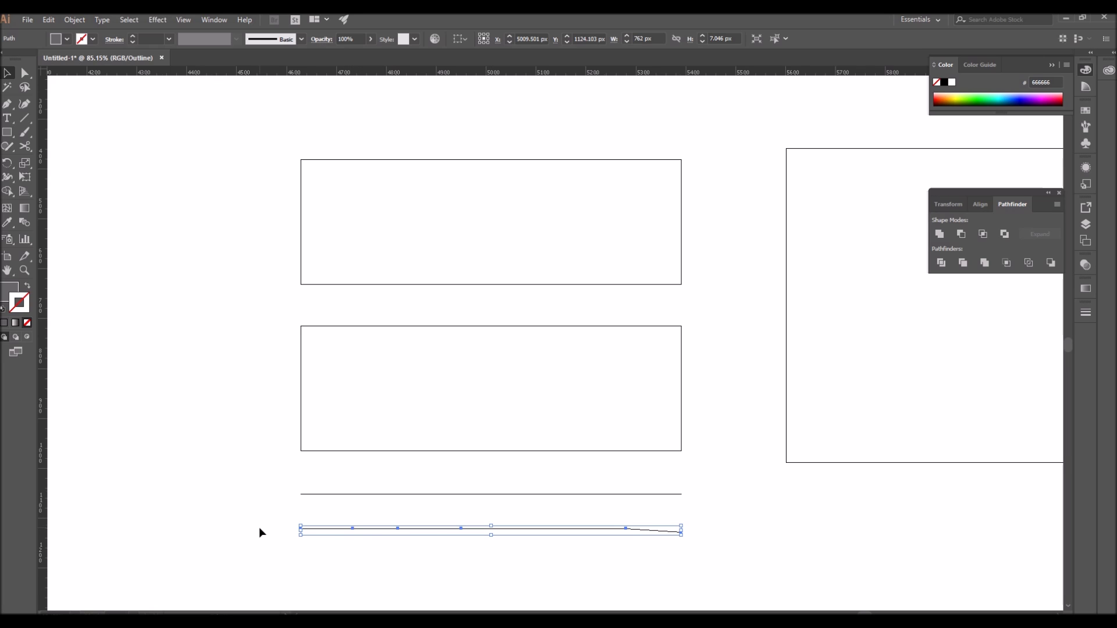
pyautogui.press('Delete')
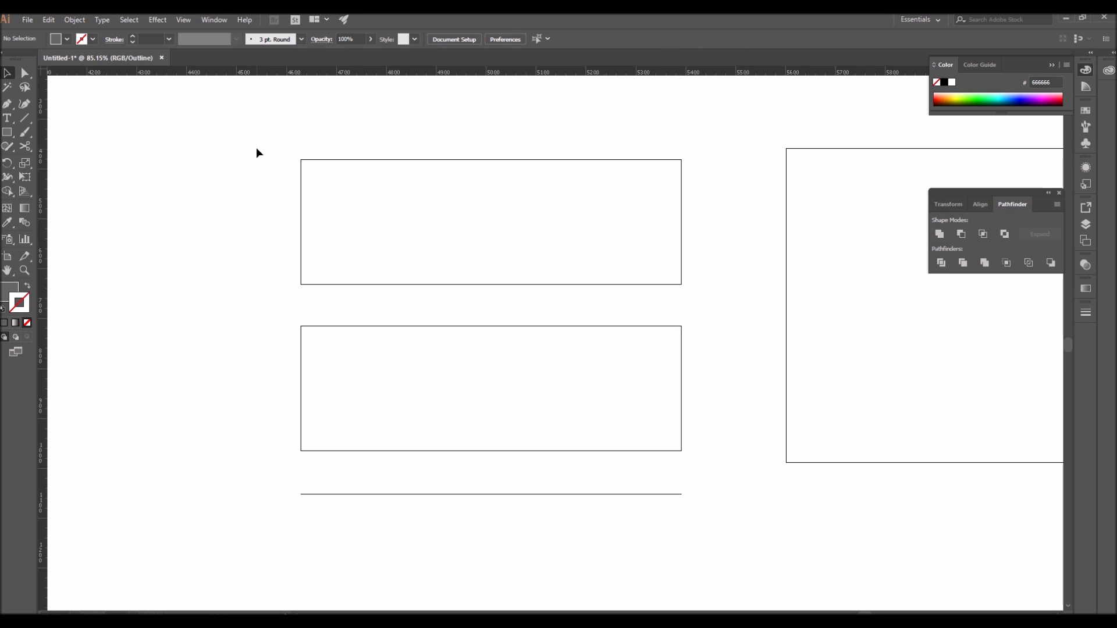
pyautogui.moveTo(252, 138); pyautogui.dragTo(713, 544)
pyautogui.hotkey('ctrl', 'z')
pyautogui.click(537, 549)
# Step: Compare the anchor points of the straight path with those of the multi-point path below it
pyautogui.moveTo(241, 467); pyautogui.dragTo(747, 520)
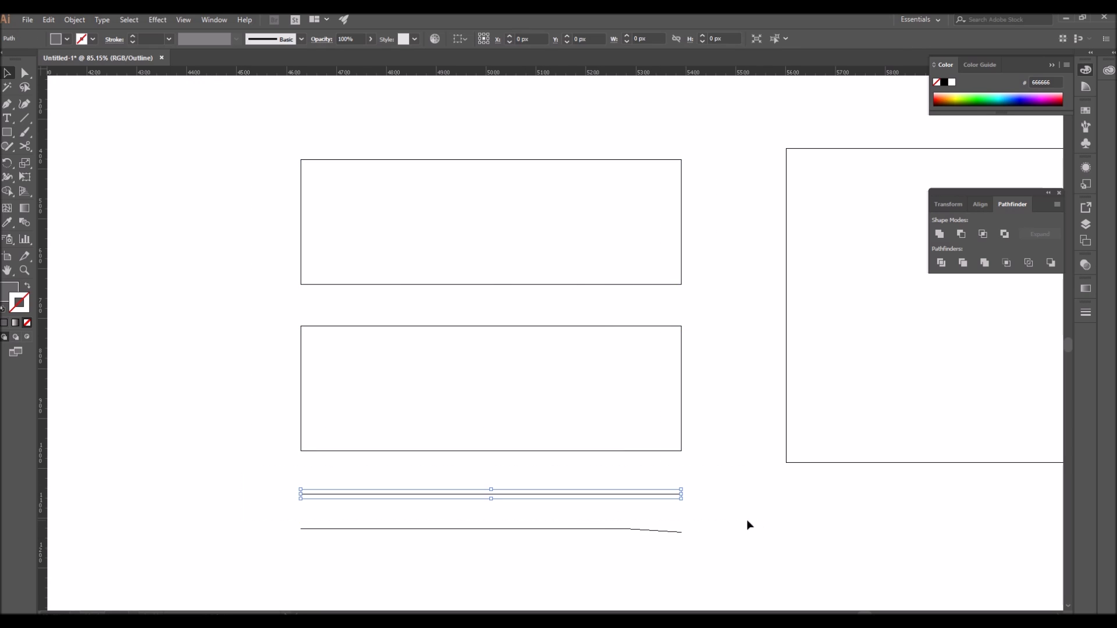
pyautogui.rightClick(274, 515)
pyautogui.rightClick(534, 582)
pyautogui.press('ctrl')
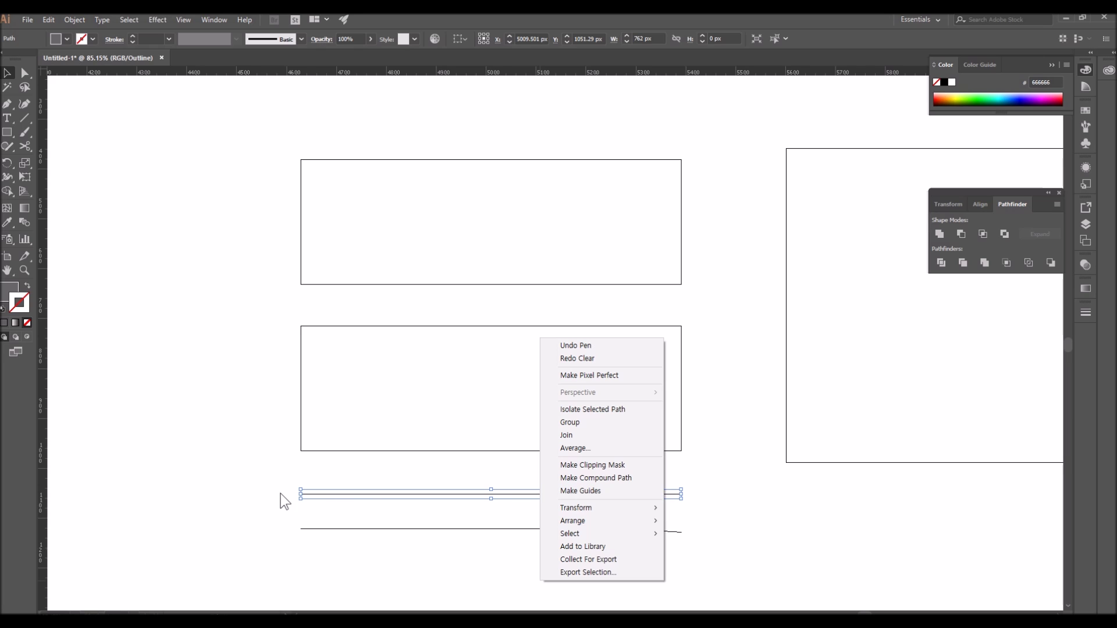
pyautogui.click(436, 550)
pyautogui.moveTo(412, 476); pyautogui.dragTo(587, 509)
pyautogui.click(490, 516)
pyautogui.moveTo(274, 518); pyautogui.dragTo(652, 557)
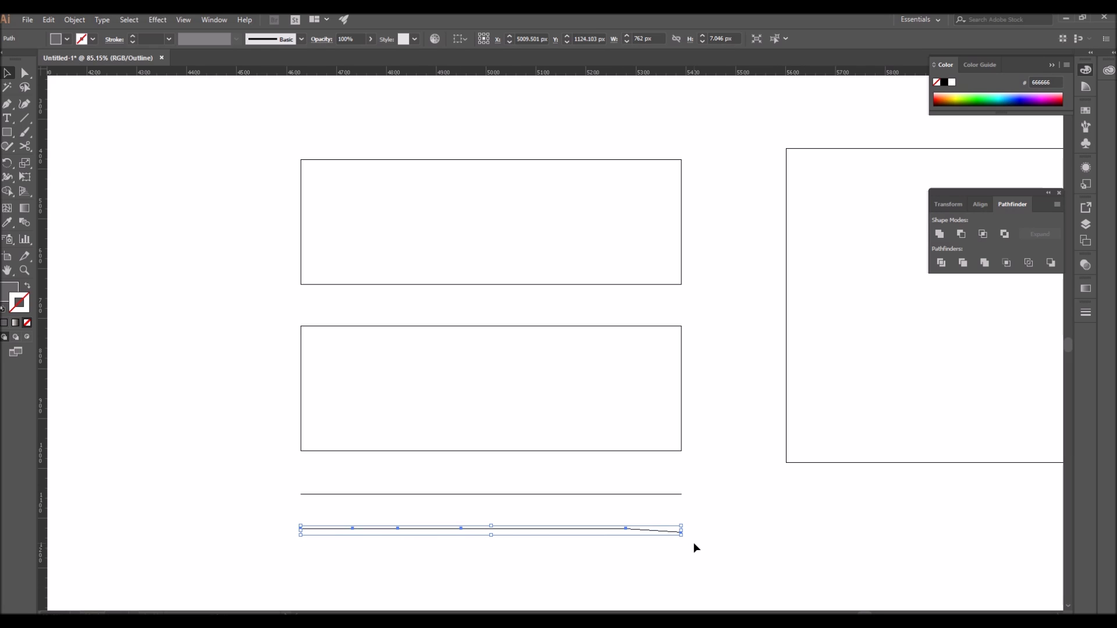
pyautogui.click(529, 573)
pyautogui.moveTo(250, 519); pyautogui.dragTo(772, 595)
pyautogui.click(623, 576)
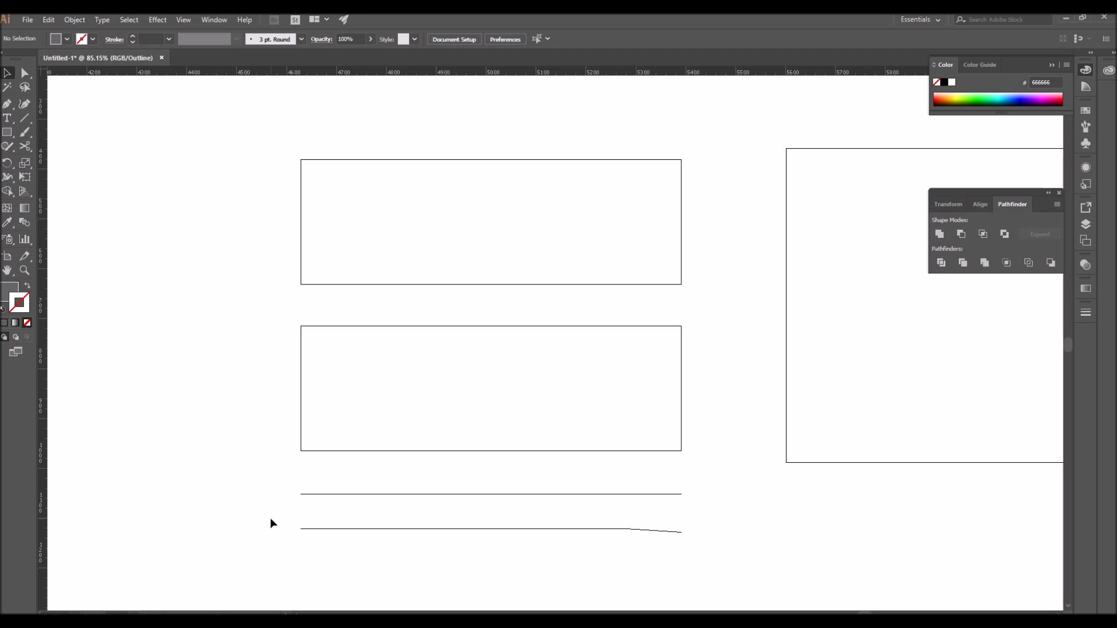
# Step: Draw a rectangle about 606 by 250 px beside the lower rectangle on its left with the Rectangle tool
pyautogui.press('m')
pyautogui.keyDown('ctrl'); pyautogui.keyDown('alt'); pyautogui.click(456, 448); pyautogui.keyUp('alt'); pyautogui.keyUp('ctrl')
pyautogui.moveTo(466, 491); pyautogui.dragTo(385, 539)
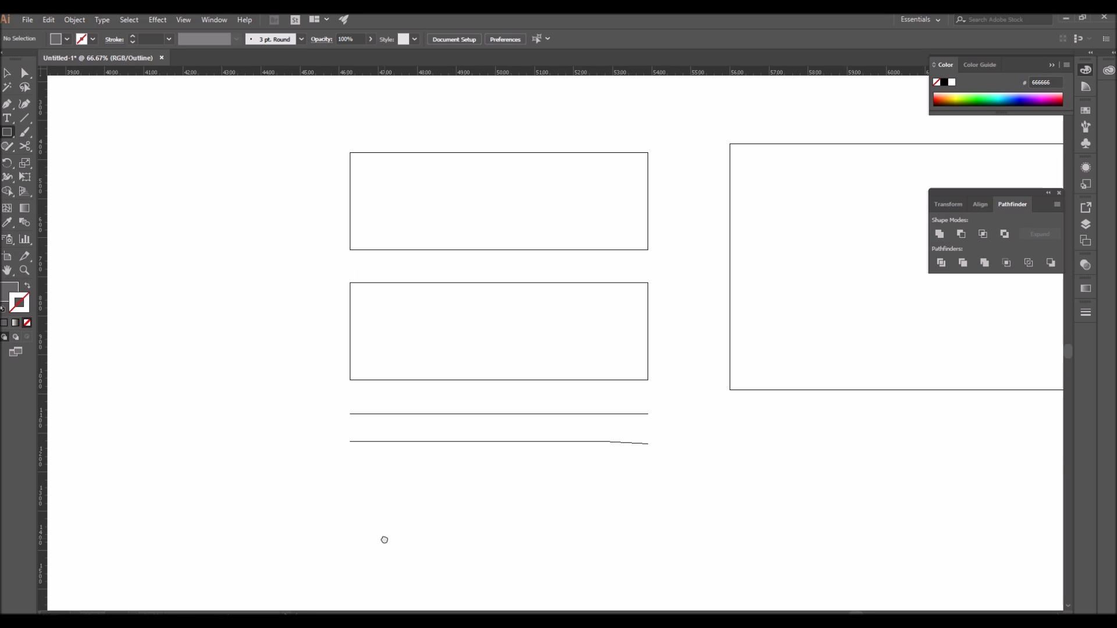
pyautogui.click(3, 134)
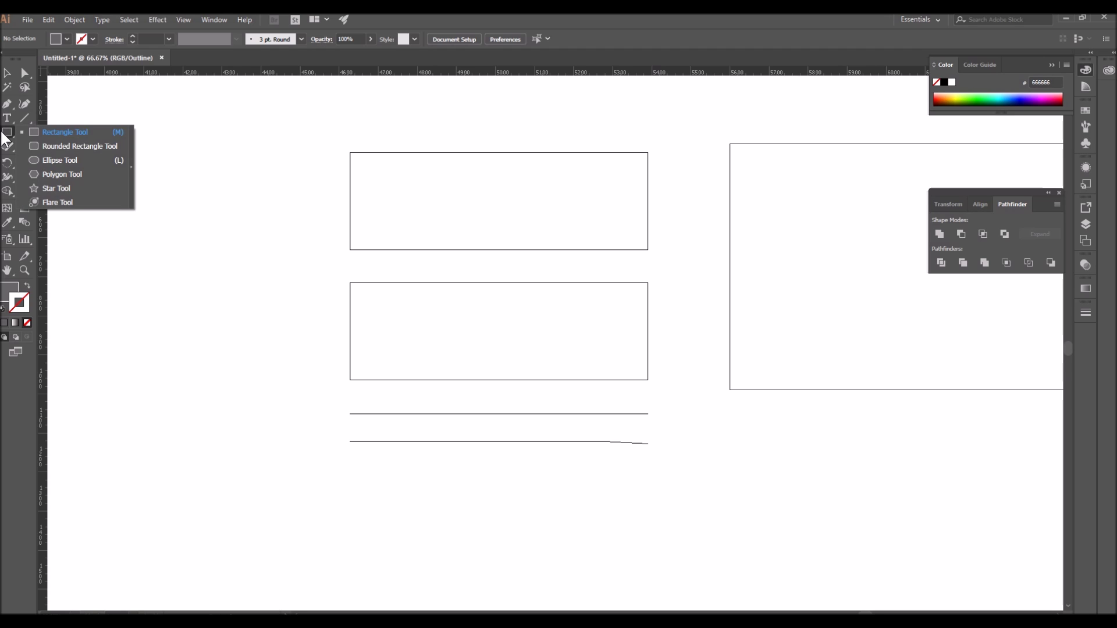
pyautogui.click(51, 130)
pyautogui.moveTo(351, 443); pyautogui.dragTo(352, 468)
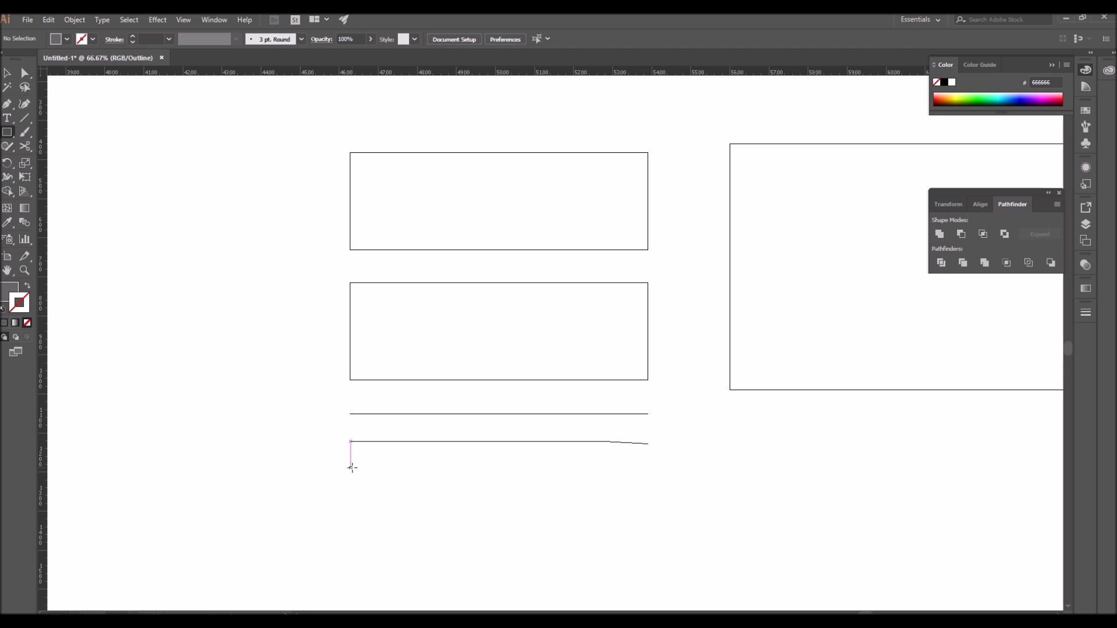
pyautogui.moveTo(328, 283); pyautogui.dragTo(92, 380)
pyautogui.click(239, 440)
pyautogui.moveTo(233, 436); pyautogui.dragTo(334, 444)
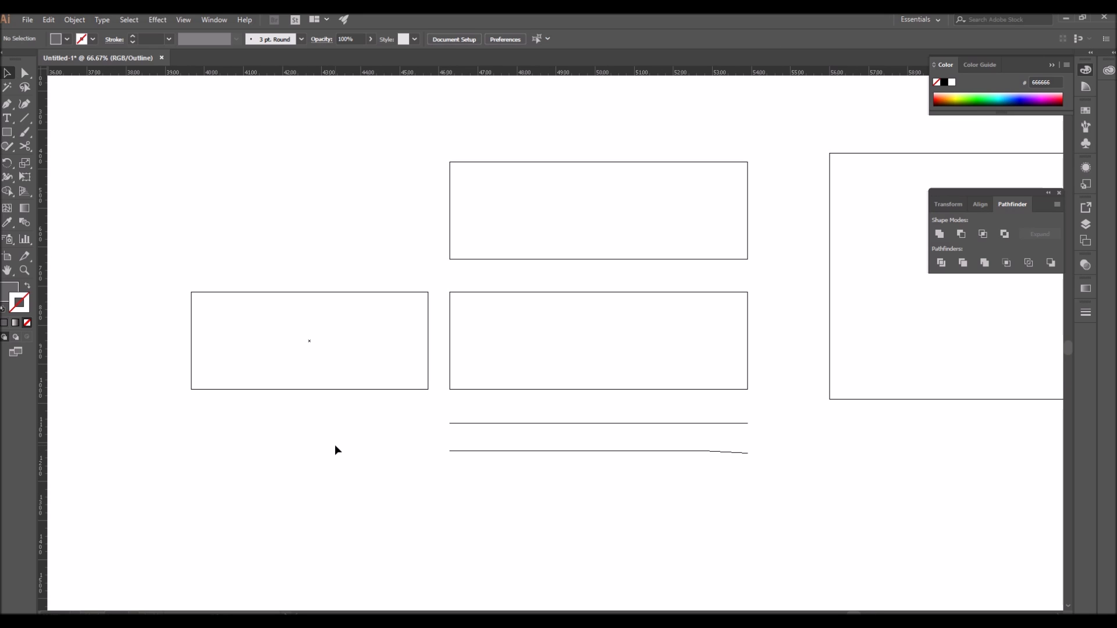
# Step: Compare the corner anchor points of the new left rectangle with those of the pen-drawn lower rectangle
pyautogui.moveTo(304, 243); pyautogui.dragTo(323, 490)
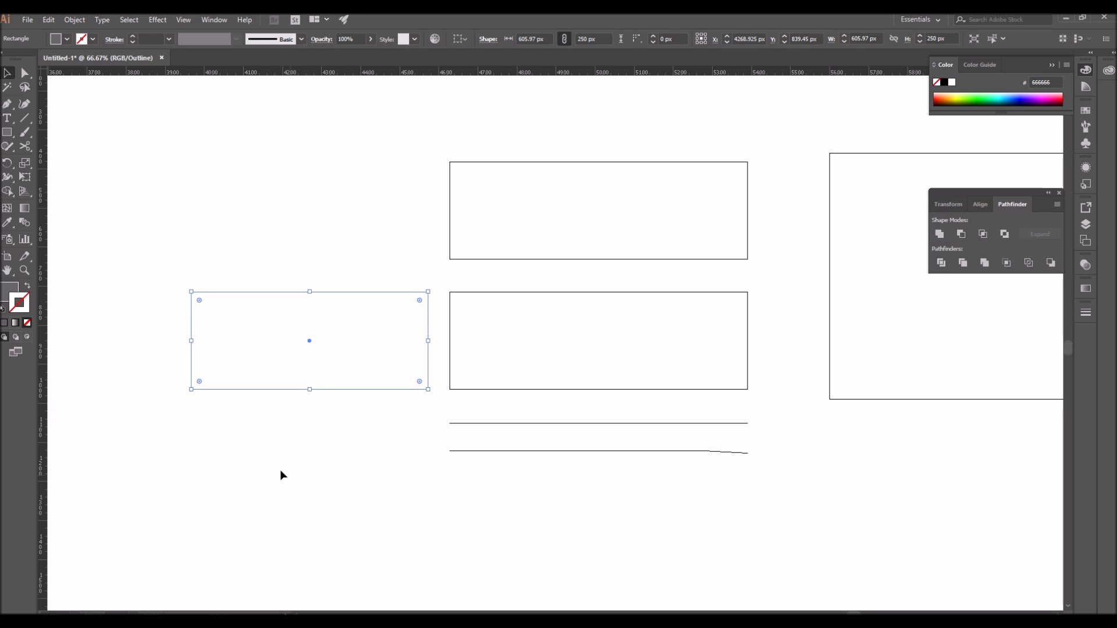
pyautogui.moveTo(126, 267); pyautogui.dragTo(788, 396)
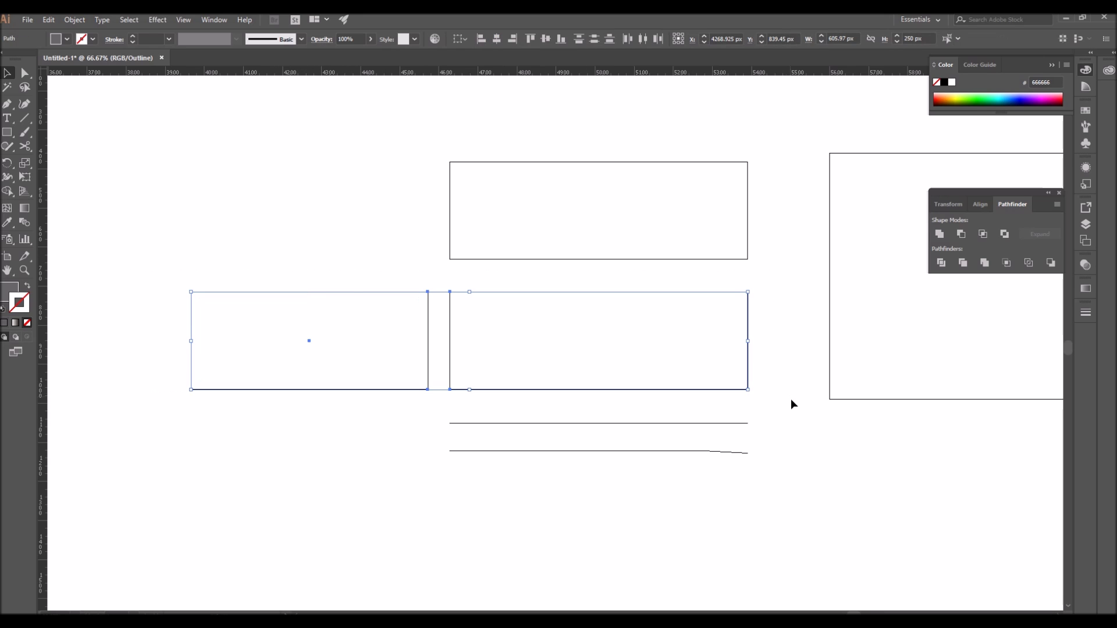
pyautogui.click(326, 390)
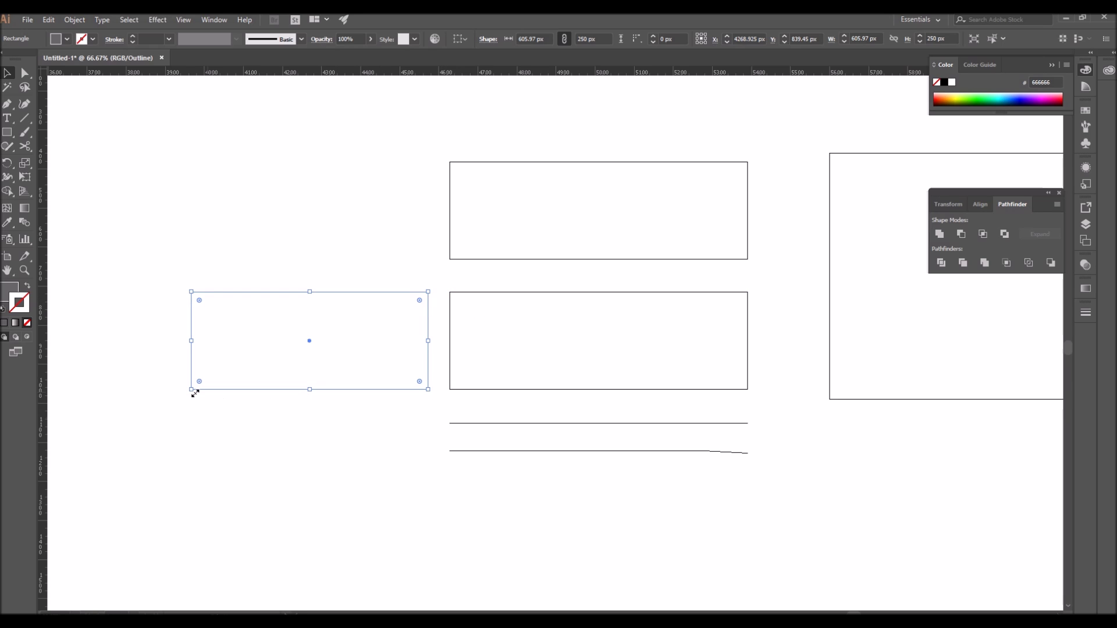
pyautogui.moveTo(426, 418); pyautogui.dragTo(802, 292)
pyautogui.moveTo(487, 285); pyautogui.dragTo(582, 326)
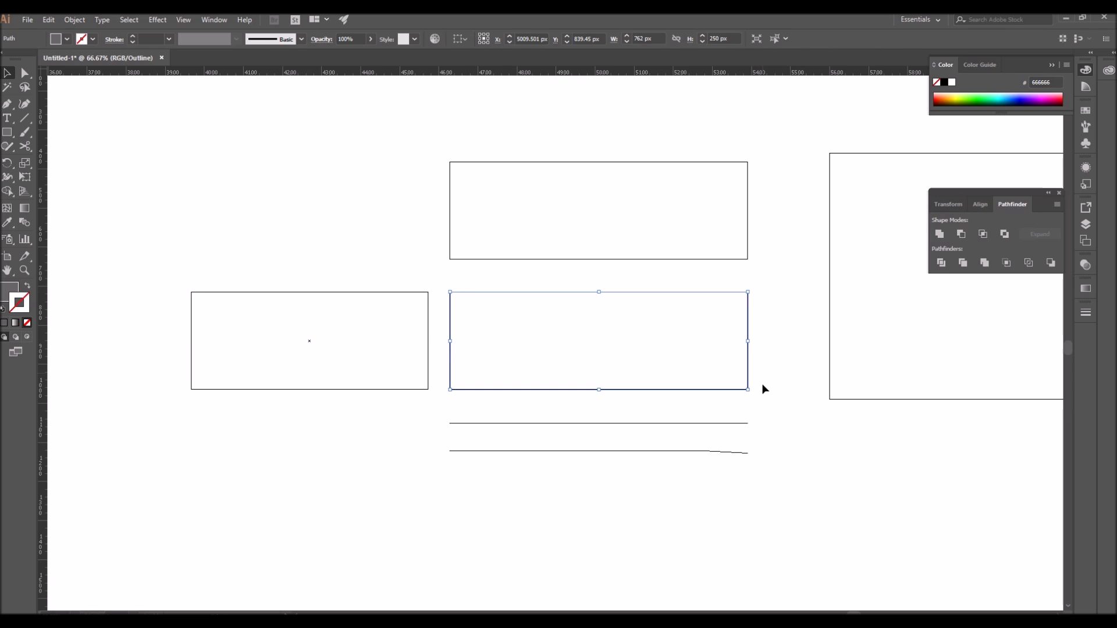
pyautogui.moveTo(203, 274); pyautogui.dragTo(726, 374)
pyautogui.click(361, 249)
pyautogui.moveTo(340, 294); pyautogui.dragTo(343, 159)
pyautogui.hotkey('ctrl', 'z')
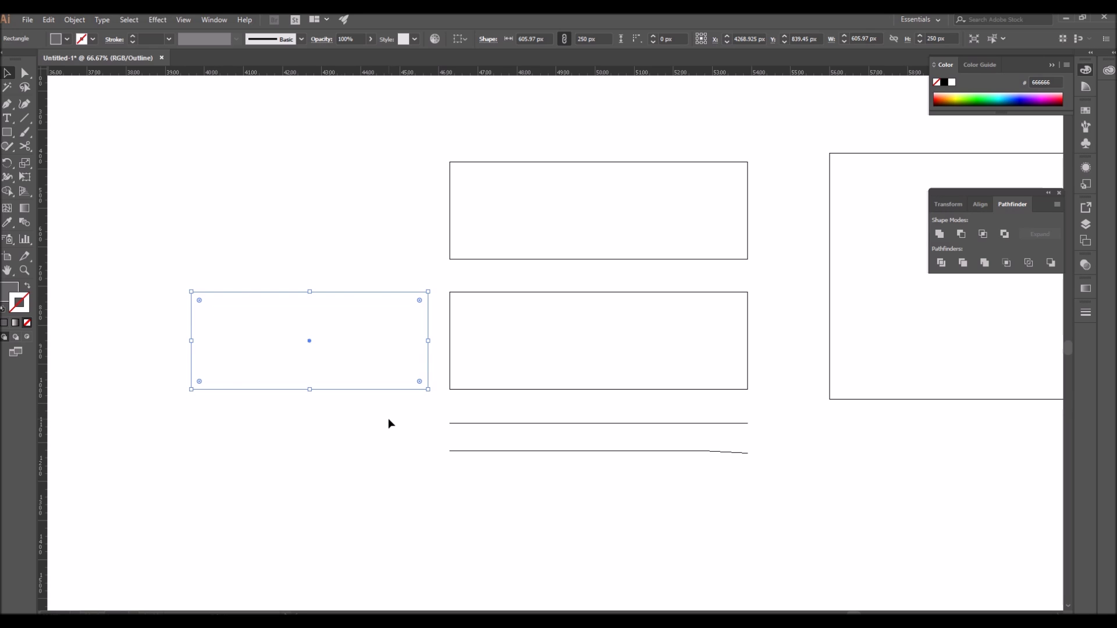
# Step: Draw a circle about 483 px in diameter below the left rectangle with the Ellipse tool and check its anchor points
pyautogui.rightClick(270, 469)
pyautogui.click(235, 487)
pyautogui.press('l')
pyautogui.moveTo(294, 466); pyautogui.dragTo(202, 511)
pyautogui.press('v')
pyautogui.click(432, 516)
pyautogui.moveTo(387, 495); pyautogui.dragTo(417, 536)
pyautogui.scroll(-3, 443, 495)
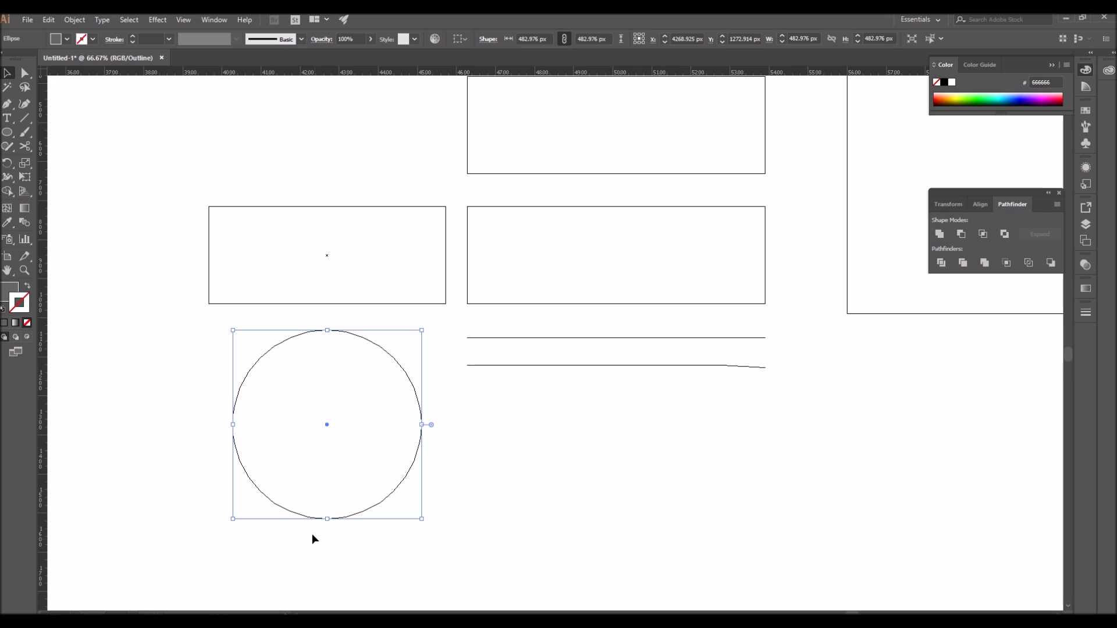
pyautogui.moveTo(187, 336); pyautogui.dragTo(438, 567)
pyautogui.click(470, 519)
# Step: Delete the left rectangle and the circle below it
pyautogui.moveTo(154, 187); pyautogui.dragTo(326, 483)
pyautogui.press('Delete')
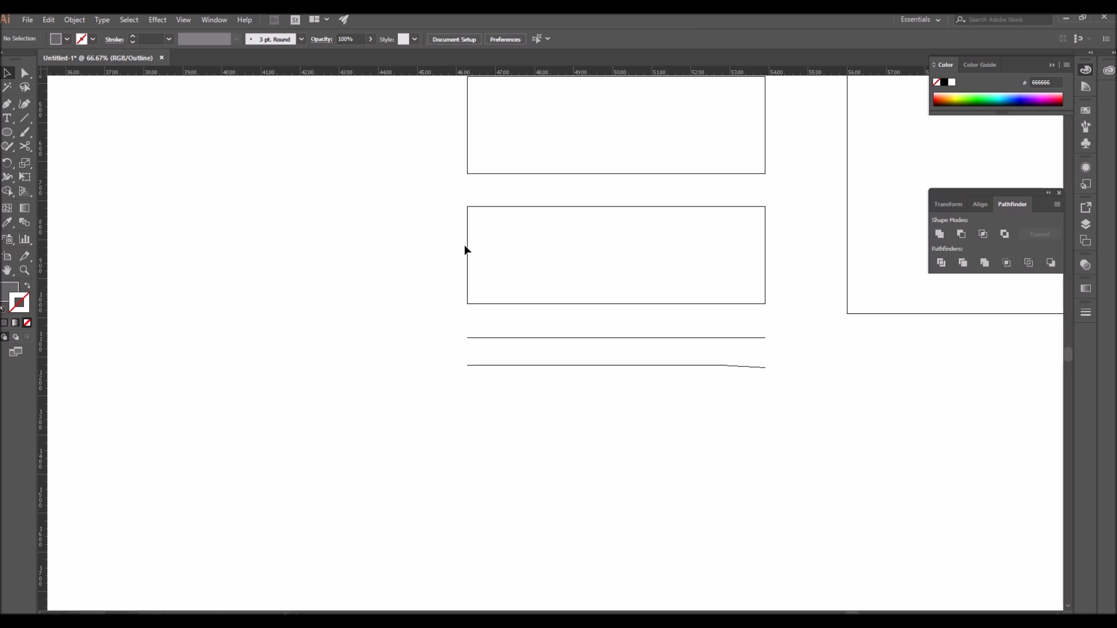
pyautogui.scroll(3, 442, 249)
pyautogui.hscroll(2, 442, 248)
pyautogui.moveTo(363, 147); pyautogui.dragTo(771, 304)
pyautogui.click(738, 320)
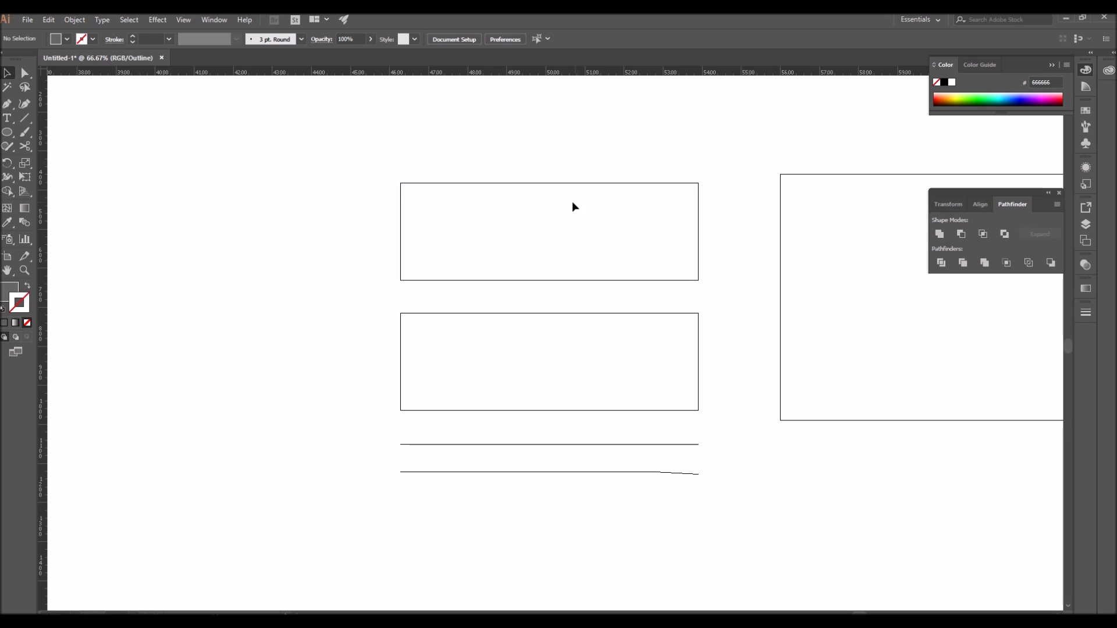
# Step: Try shifting two anchor points on the upper rectangle's top edge with direct selection, and undo the edits
pyautogui.click(524, 184)
pyautogui.press('a')
pyautogui.click(525, 184)
pyautogui.moveTo(526, 185); pyautogui.dragTo(525, 183)
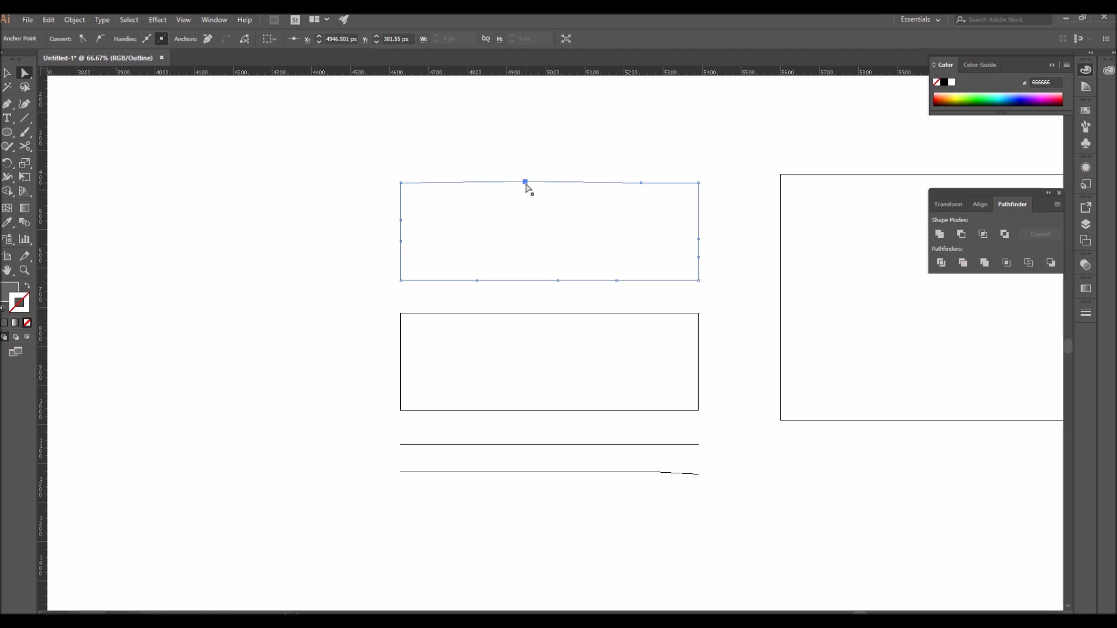
pyautogui.keyDown('shift'); pyautogui.click(642, 182); pyautogui.keyUp('shift')
pyautogui.moveTo(642, 185); pyautogui.dragTo(641, 183)
pyautogui.click(756, 224)
pyautogui.hotkey('ctrl', 'z')
pyautogui.hotkey('ctrl', 'z')
pyautogui.hotkey('ctrl', 'z')
pyautogui.hotkey('ctrl', 'z')
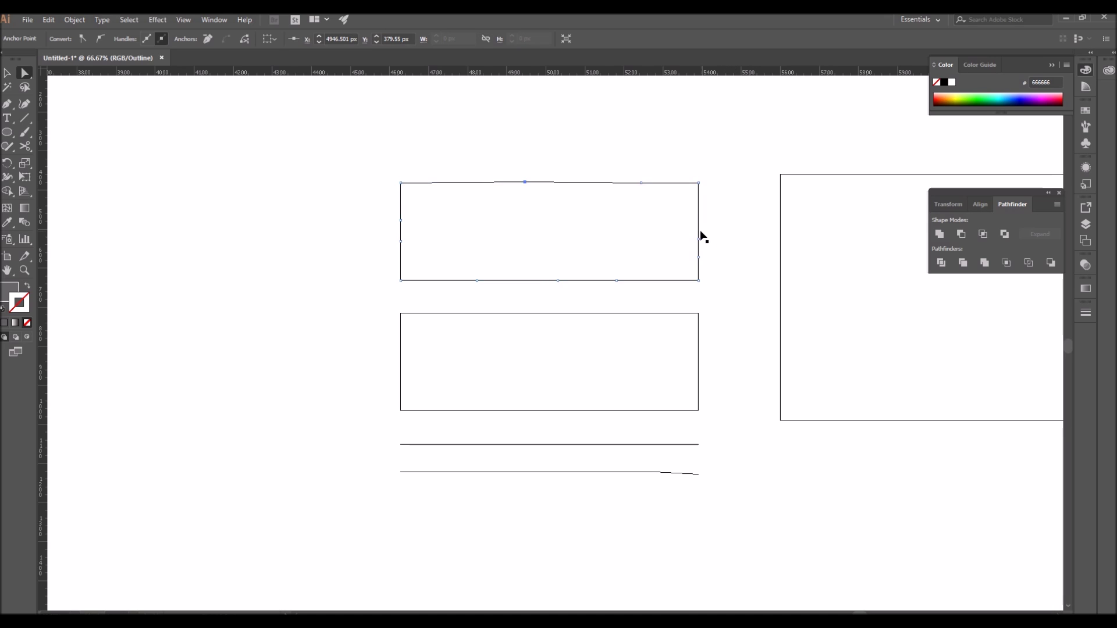
pyautogui.hotkey('ctrl', 'z')
pyautogui.hotkey('ctrl', 'z')
# Step: Delete the restored rectangle and circle to the left of the pen-drawn shapes
pyautogui.moveTo(77, 252); pyautogui.dragTo(356, 578)
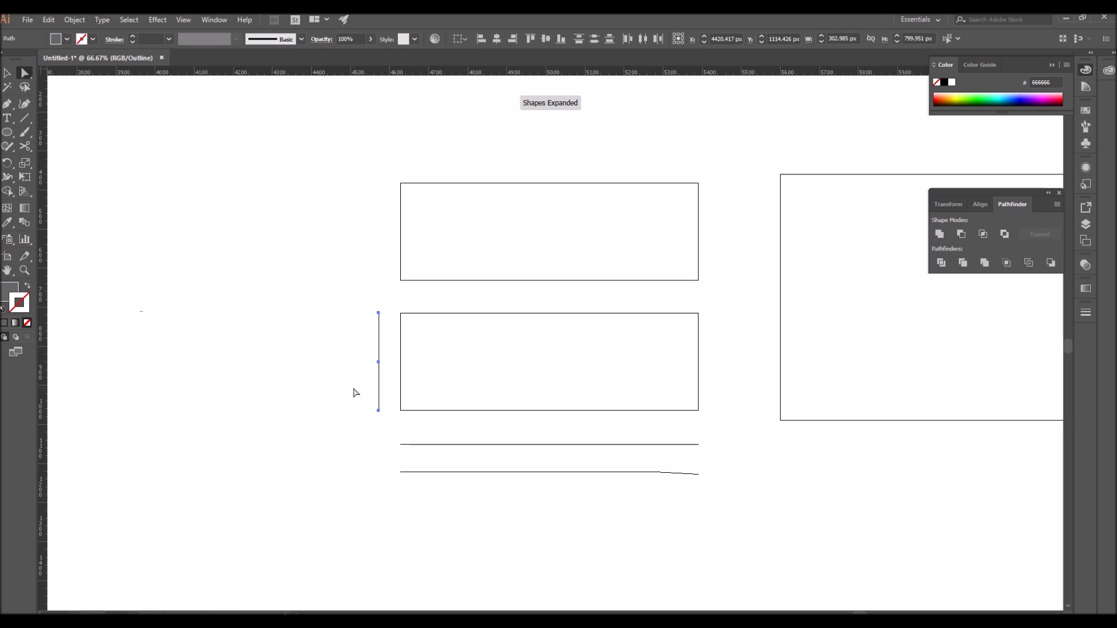
pyautogui.press('Delete')
pyautogui.click(8, 72)
# Step: Compare the anchor points of both rectangles and both horizontal paths
pyautogui.moveTo(259, 179); pyautogui.dragTo(786, 525)
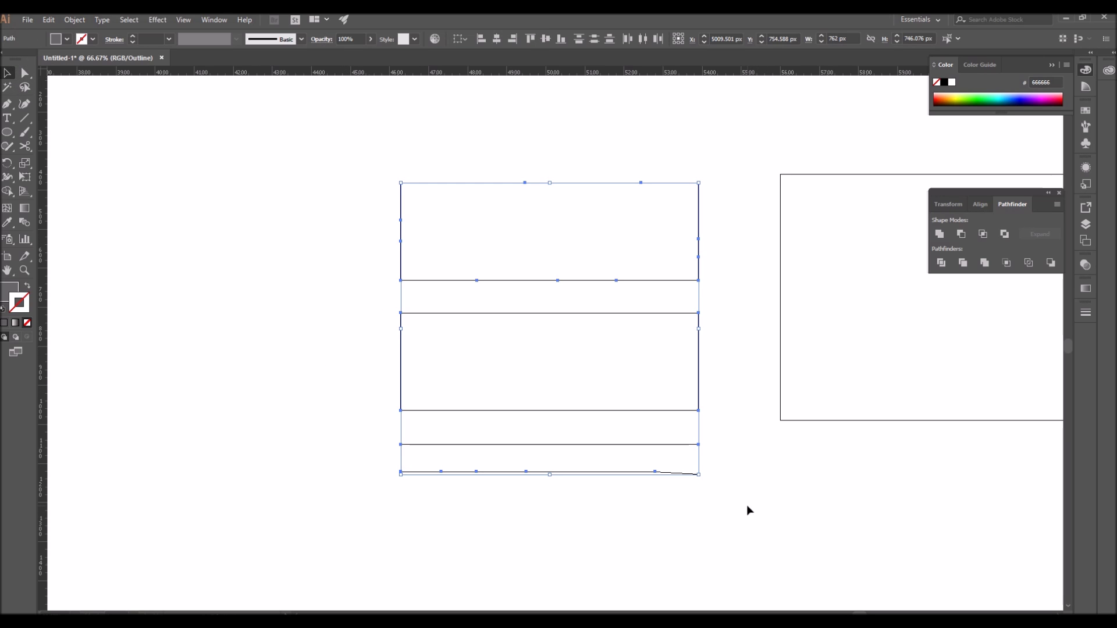
pyautogui.moveTo(319, 304); pyautogui.dragTo(719, 414)
pyautogui.click(757, 451)
pyautogui.moveTo(337, 299); pyautogui.dragTo(736, 456)
pyautogui.click(771, 449)
# Step: Delete both rectangles and both horizontal paths, and switch the document from outline view back to preview
pyautogui.moveTo(294, 169); pyautogui.dragTo(776, 539)
pyautogui.press('Delete')
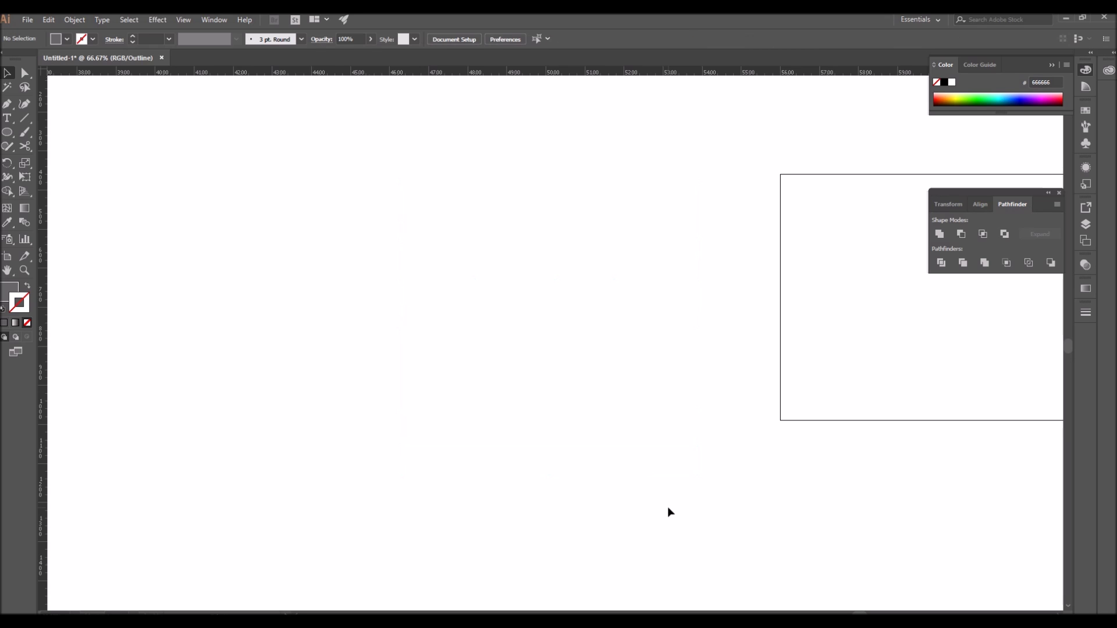
pyautogui.hotkey('ctrl', 'y')
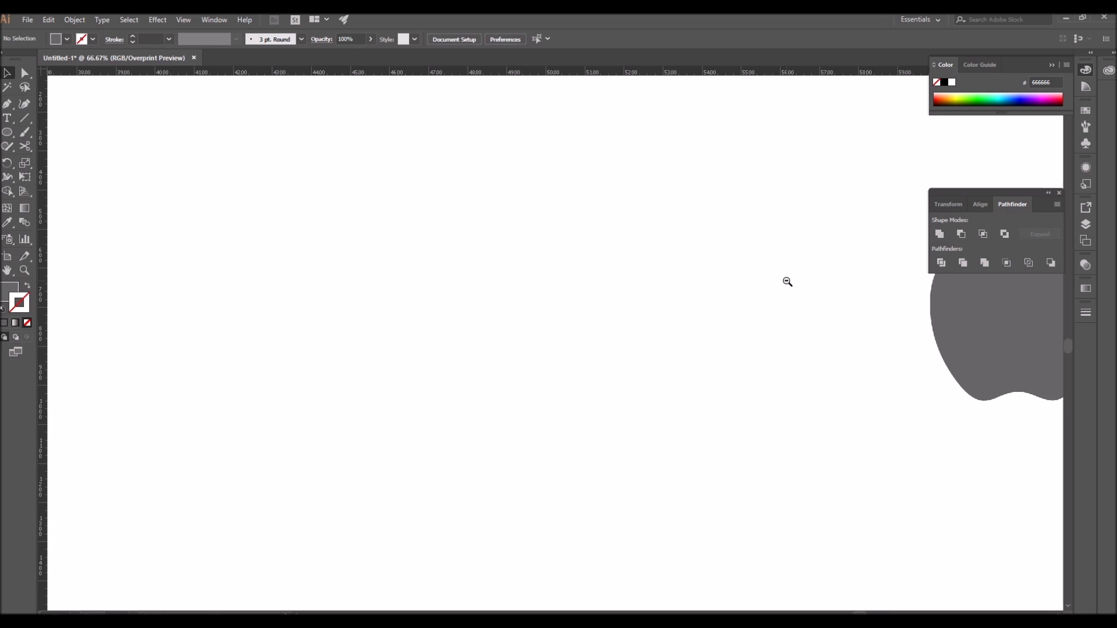
# Step: Examine the apple logo up close, including its leaf, the upper curves of the body and the sharp corner at the bite
pyautogui.keyDown('ctrl'); pyautogui.keyDown('alt'); pyautogui.click(790, 283); pyautogui.keyUp('alt'); pyautogui.keyUp('ctrl')
pyautogui.moveTo(702, 396); pyautogui.dragTo(447, 376)
pyautogui.rightClick(711, 375)
pyautogui.click(711, 375)
pyautogui.moveTo(326, 389); pyautogui.dragTo(488, 379)
pyautogui.moveTo(361, 351); pyautogui.dragTo(412, 358)
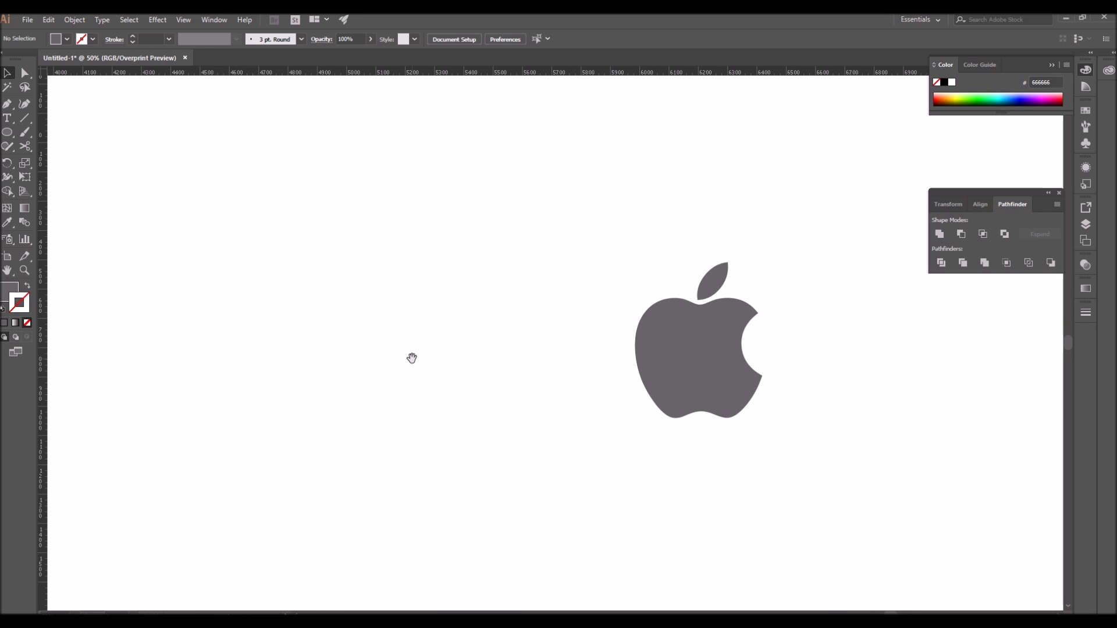
pyautogui.press('p')
pyautogui.moveTo(493, 175); pyautogui.dragTo(850, 477)
pyautogui.moveTo(621, 383); pyautogui.dragTo(605, 473)
pyautogui.moveTo(391, 222); pyautogui.dragTo(800, 385)
pyautogui.moveTo(680, 399); pyautogui.dragTo(671, 315)
pyautogui.moveTo(222, 212); pyautogui.dragTo(930, 524)
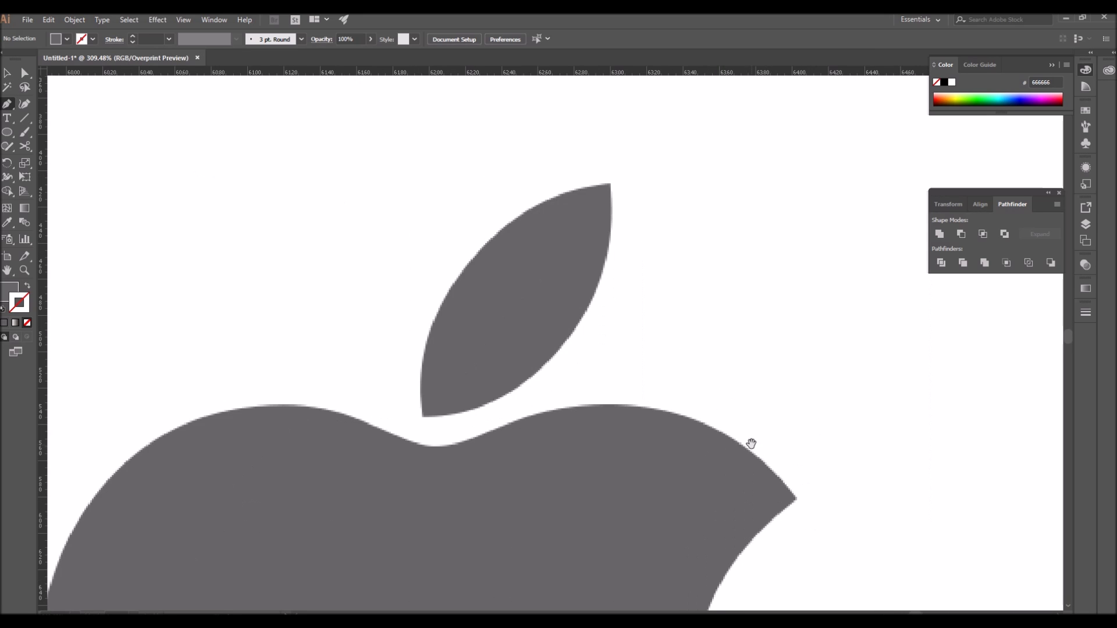
pyautogui.keyDown('ctrl'); pyautogui.keyDown('alt'); pyautogui.click(497, 366); pyautogui.keyUp('alt'); pyautogui.keyUp('ctrl')
pyautogui.moveTo(573, 435); pyautogui.dragTo(573, 447)
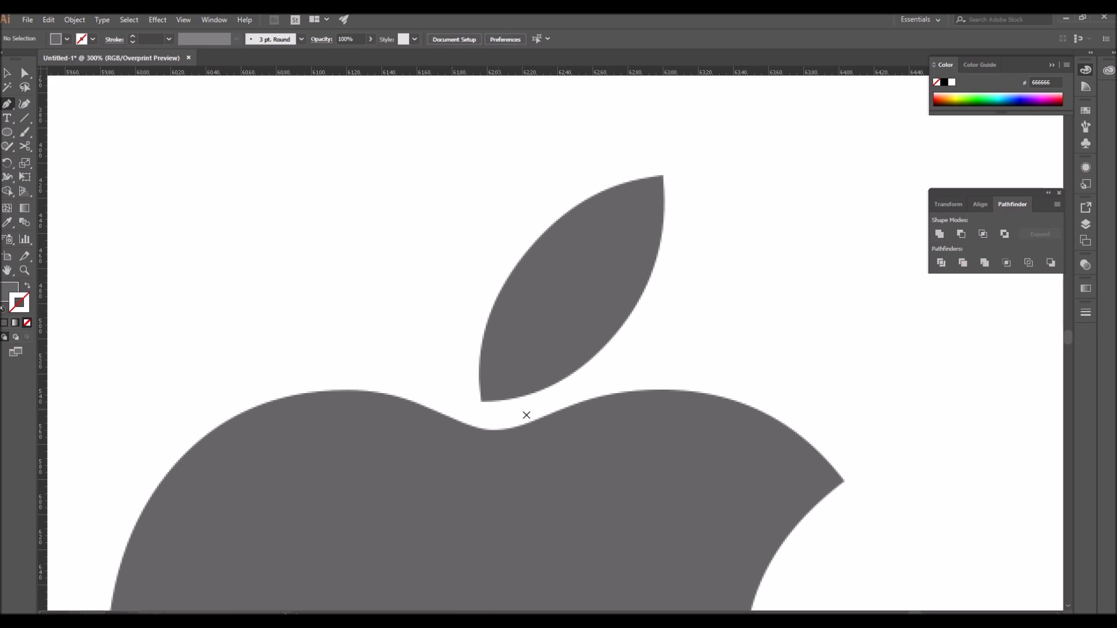
pyautogui.moveTo(729, 385); pyautogui.dragTo(871, 508)
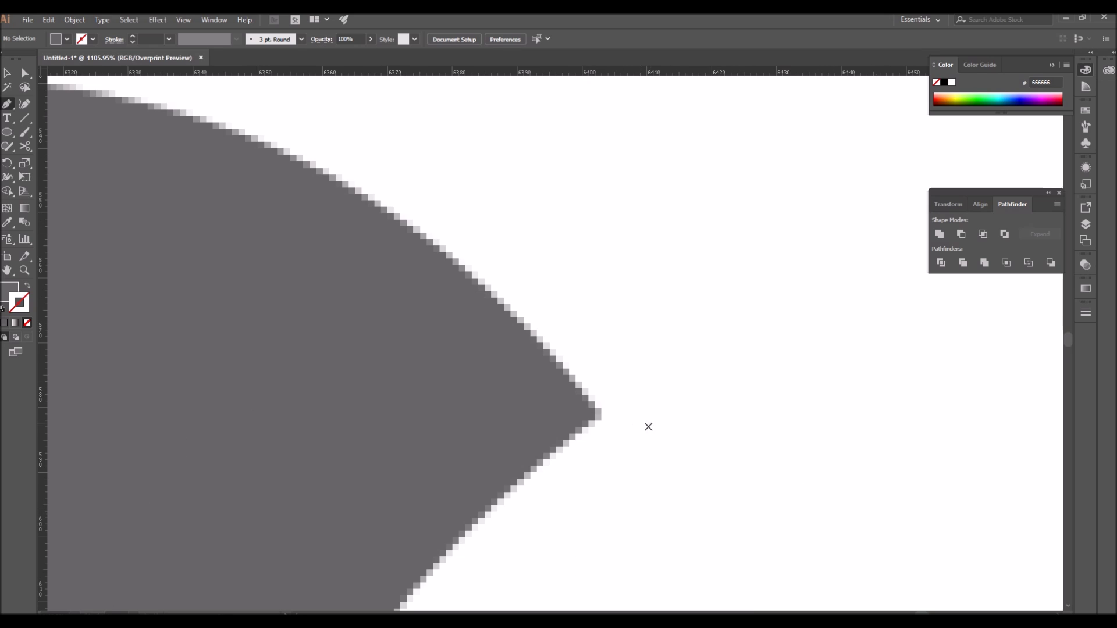
pyautogui.keyDown('ctrl'); pyautogui.keyDown('alt'); pyautogui.click(336, 278); pyautogui.keyUp('alt'); pyautogui.keyUp('ctrl')
pyautogui.keyDown('ctrl'); pyautogui.keyDown('alt'); pyautogui.click(336, 278); pyautogui.keyUp('alt'); pyautogui.keyUp('ctrl')
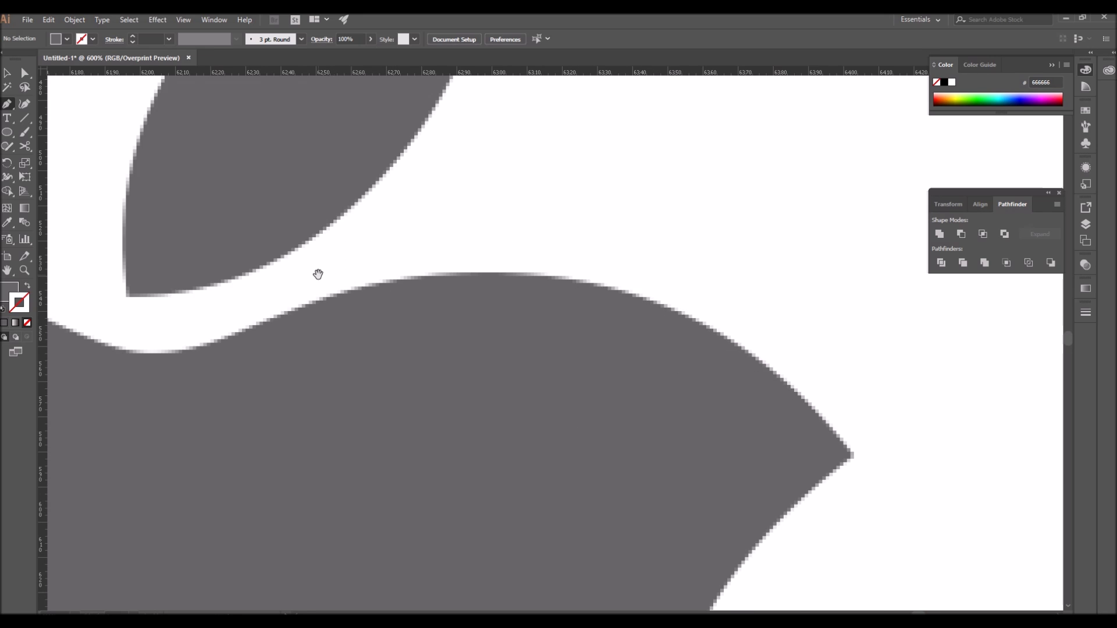
pyautogui.moveTo(317, 274); pyautogui.dragTo(577, 400)
pyautogui.keyDown('ctrl'); pyautogui.keyDown('alt'); pyautogui.click(442, 384); pyautogui.keyUp('alt'); pyautogui.keyUp('ctrl')
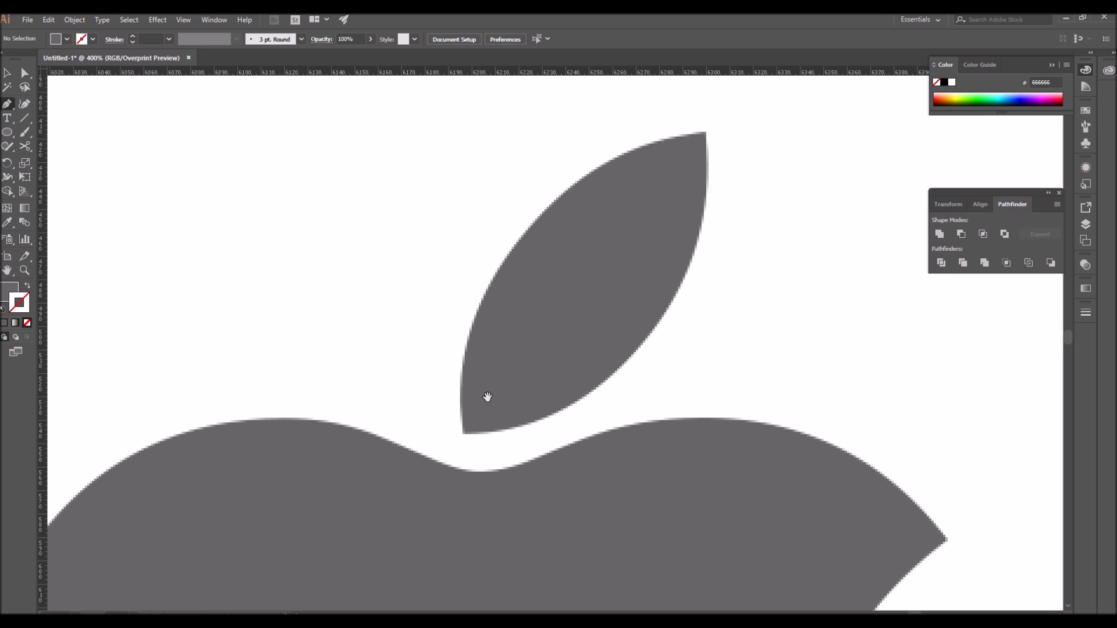
pyautogui.moveTo(522, 367); pyautogui.dragTo(478, 394)
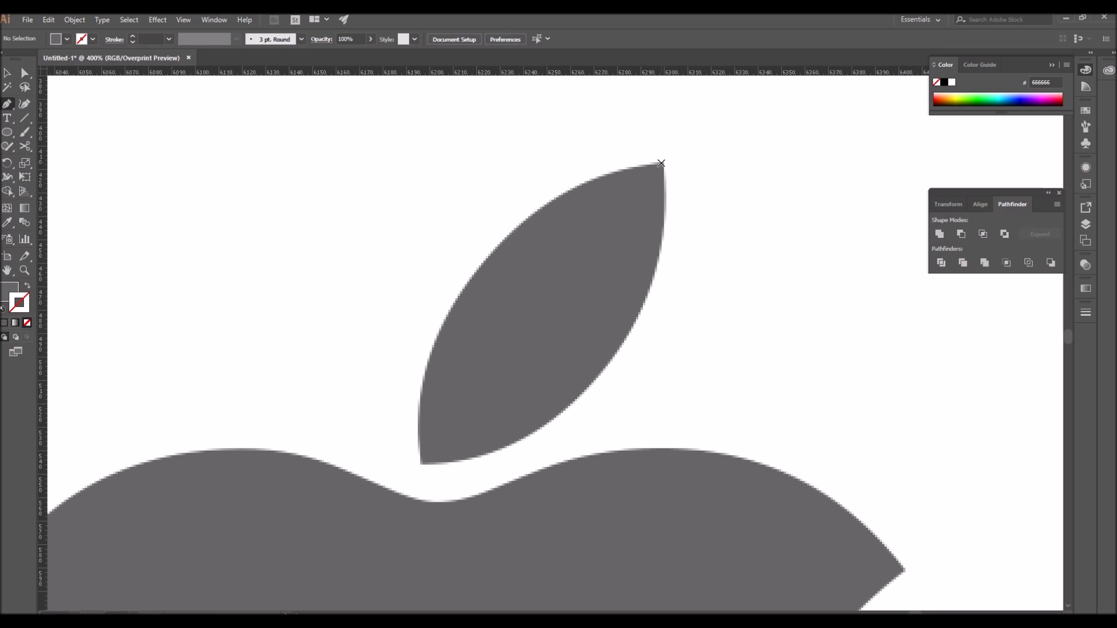
# Step: Trace the right edge of the logo's leaf with the Pen tool, placing curved anchor points from the upper tip to the lower tip
pyautogui.click(663, 163)
pyautogui.moveTo(663, 239); pyautogui.dragTo(660, 258)
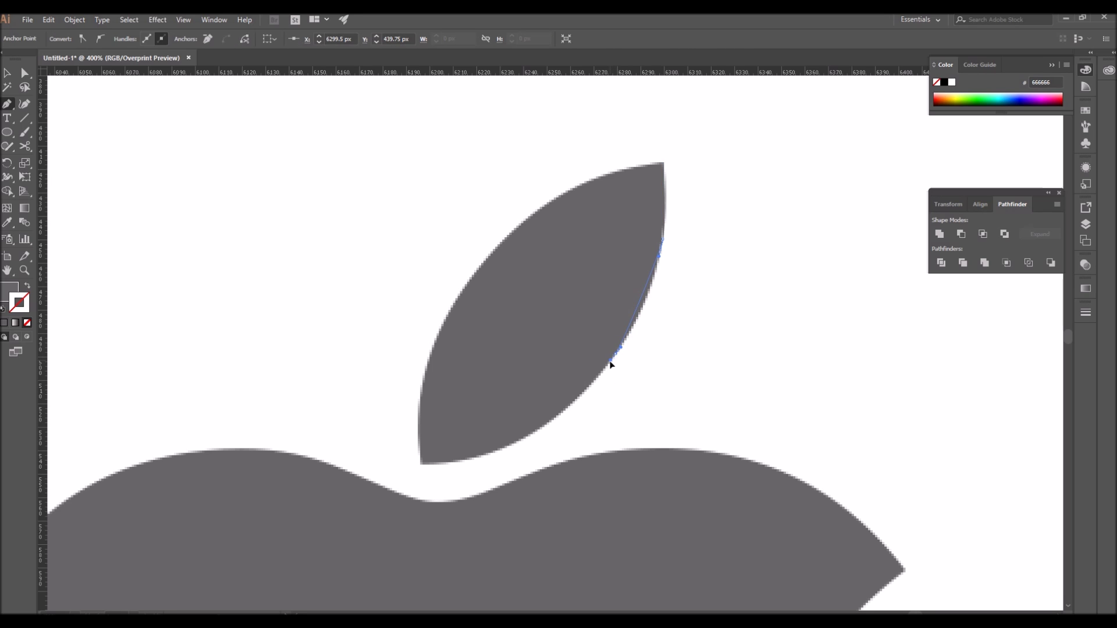
pyautogui.moveTo(595, 374); pyautogui.dragTo(556, 419)
pyautogui.click(485, 455)
pyautogui.click(421, 464)
pyautogui.moveTo(415, 465); pyautogui.dragTo(414, 465)
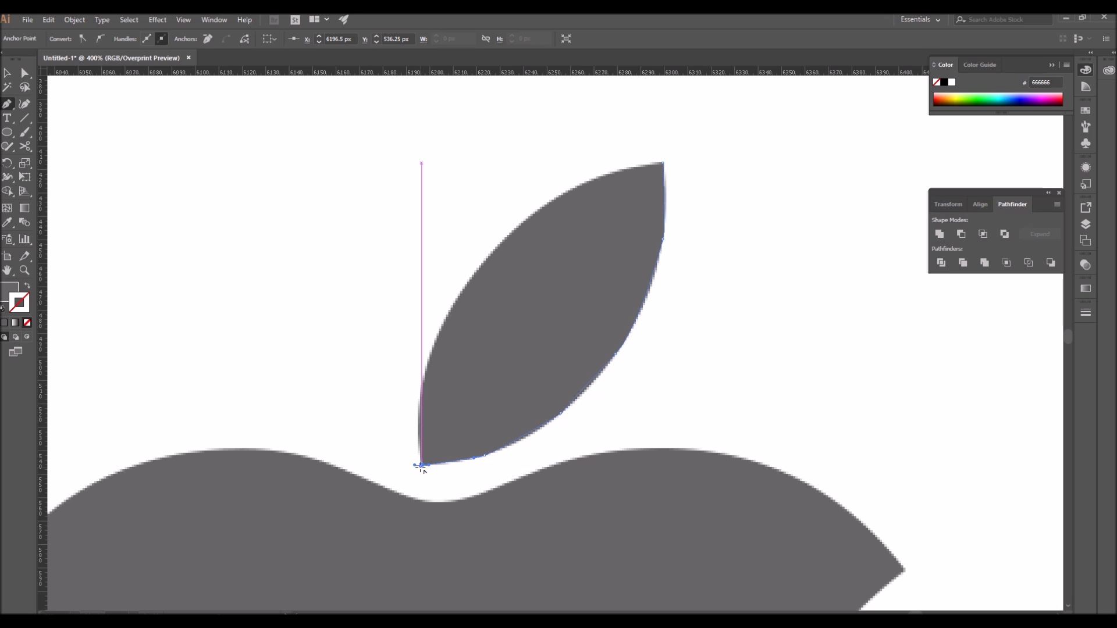
pyautogui.click(421, 465)
# Step: Trace the leaf's left edge back up with several anchor points, close the path at the upper tip and deselect it
pyautogui.click(456, 300)
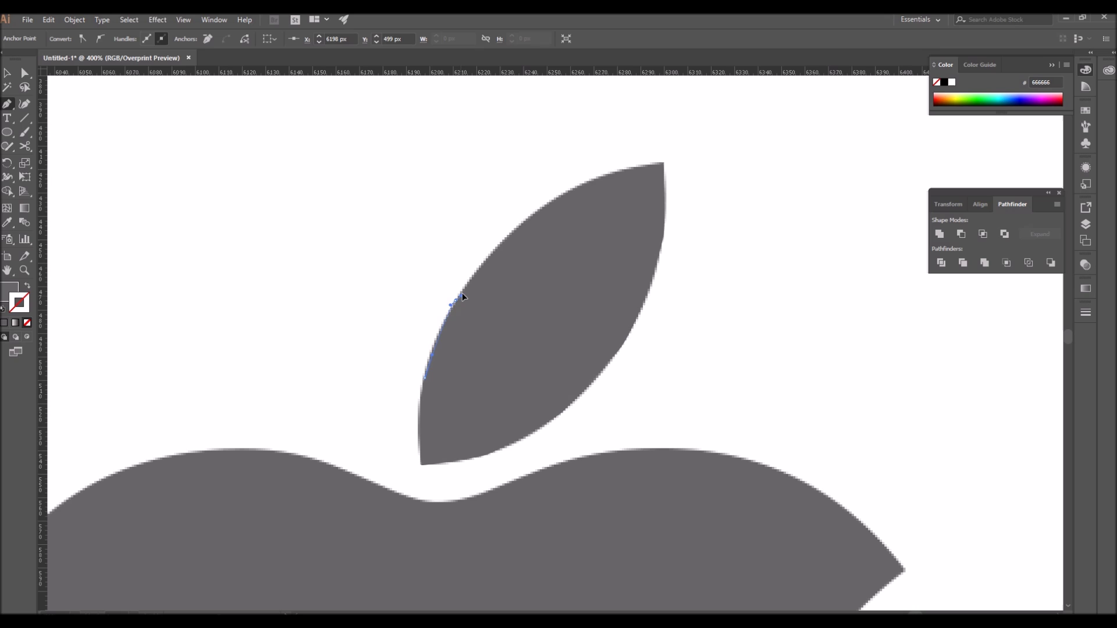
pyautogui.click(465, 285)
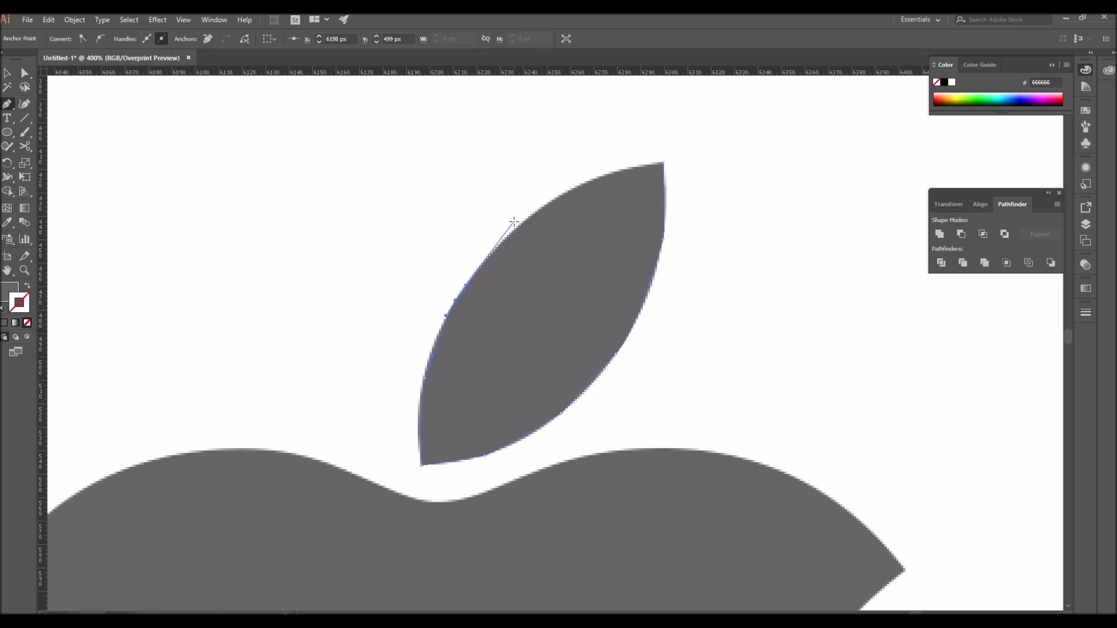
pyautogui.click(540, 207)
pyautogui.moveTo(671, 163); pyautogui.dragTo(724, 160)
pyautogui.press('v')
pyautogui.click(722, 214)
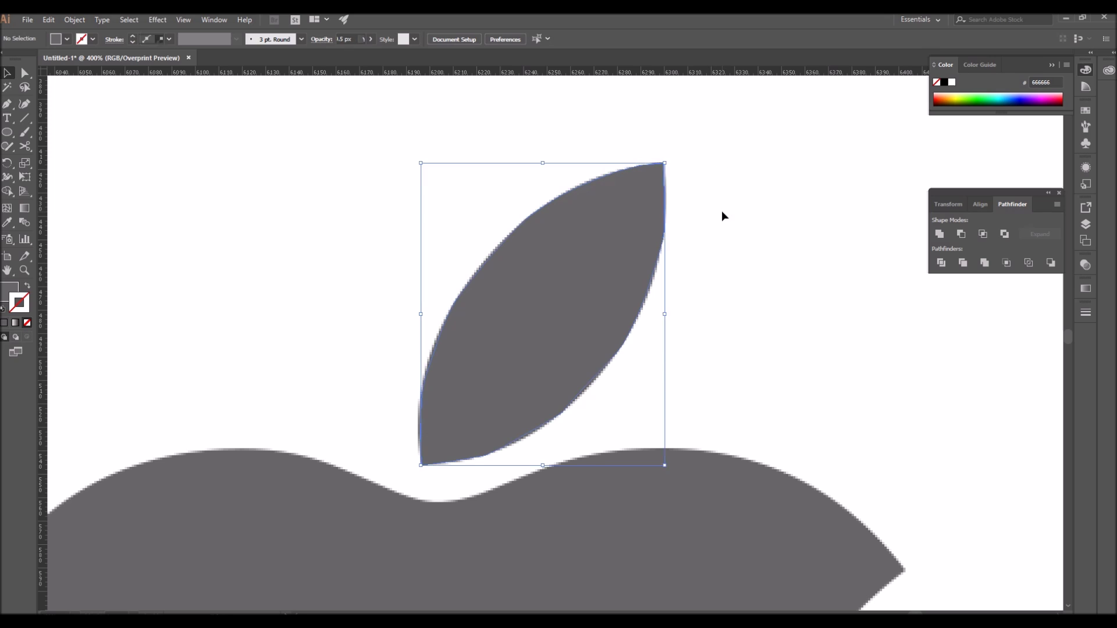
# Step: Move the traced leaf off the logo and compare its outline with the original leaf
pyautogui.moveTo(664, 225); pyautogui.dragTo(875, 218)
pyautogui.moveTo(892, 329); pyautogui.dragTo(651, 300)
pyautogui.press('a')
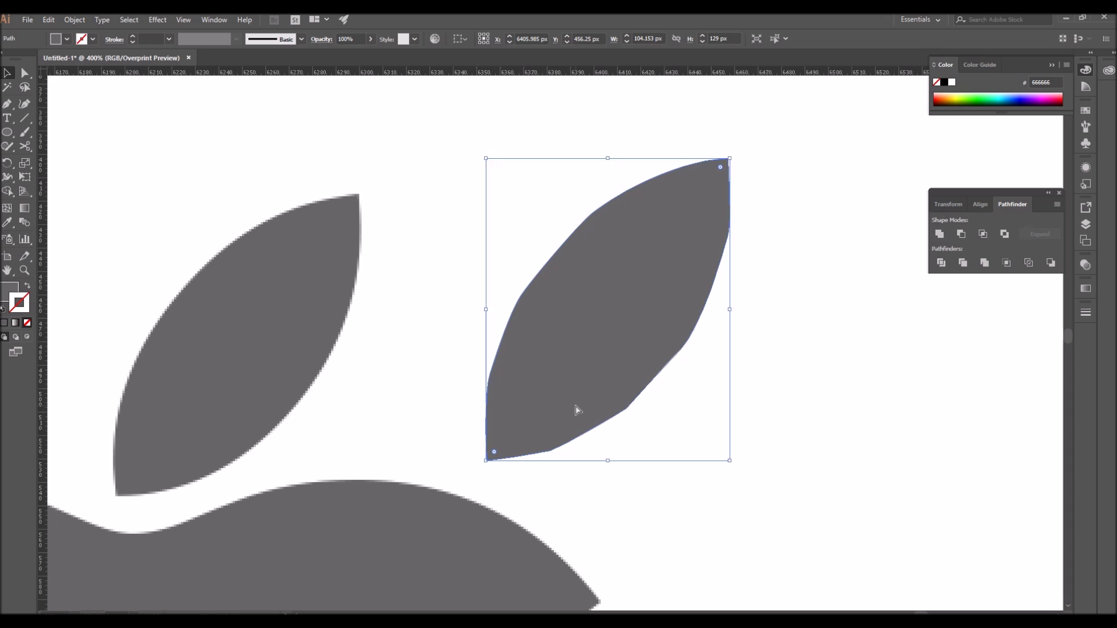
pyautogui.hotkey('ctrl', 'z')
pyautogui.press('v')
pyautogui.moveTo(521, 321); pyautogui.dragTo(620, 248)
pyautogui.click(813, 411)
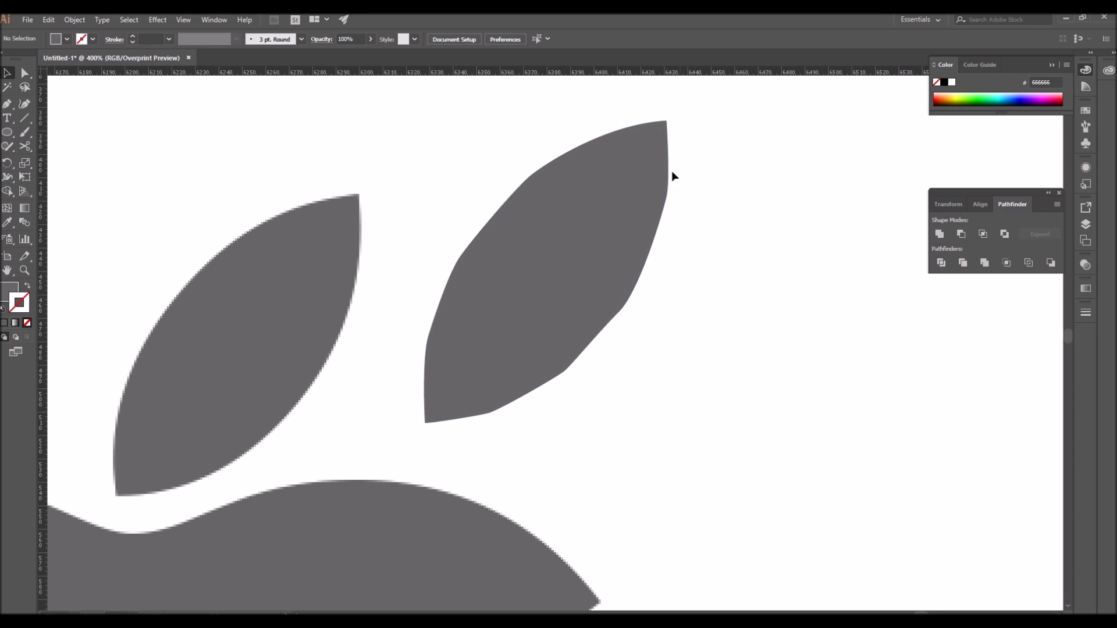
pyautogui.click(560, 373)
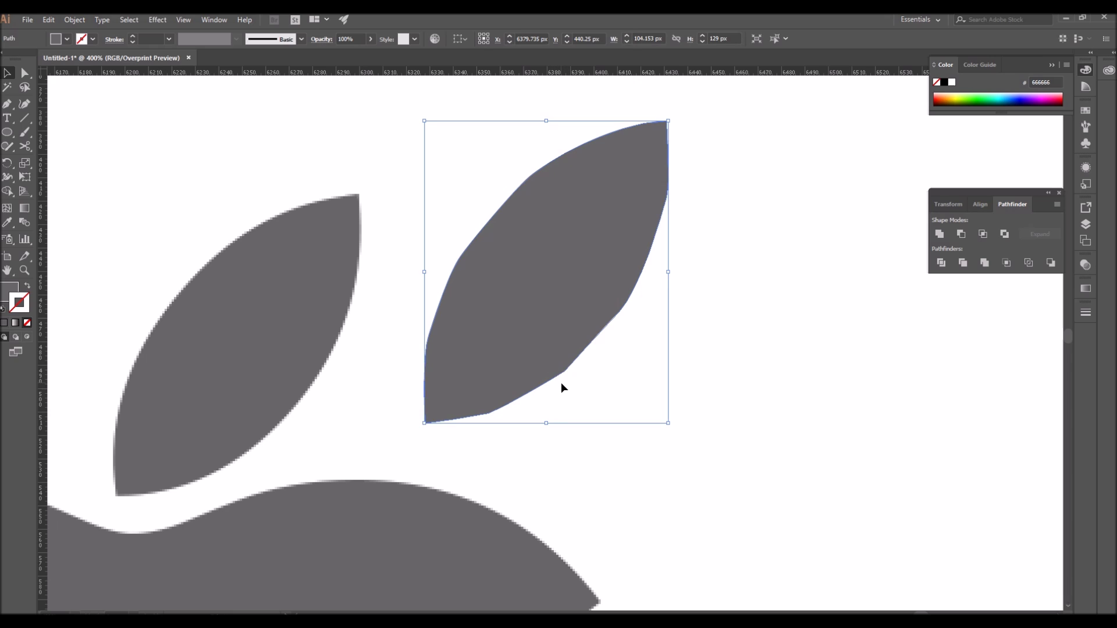
# Step: Undo the moves to put the traced leaf back over the original leaf
pyautogui.hotkey('ctrl', 'z')
pyautogui.hotkey('ctrl', 'z')
pyautogui.hotkey('ctrl', 'z')
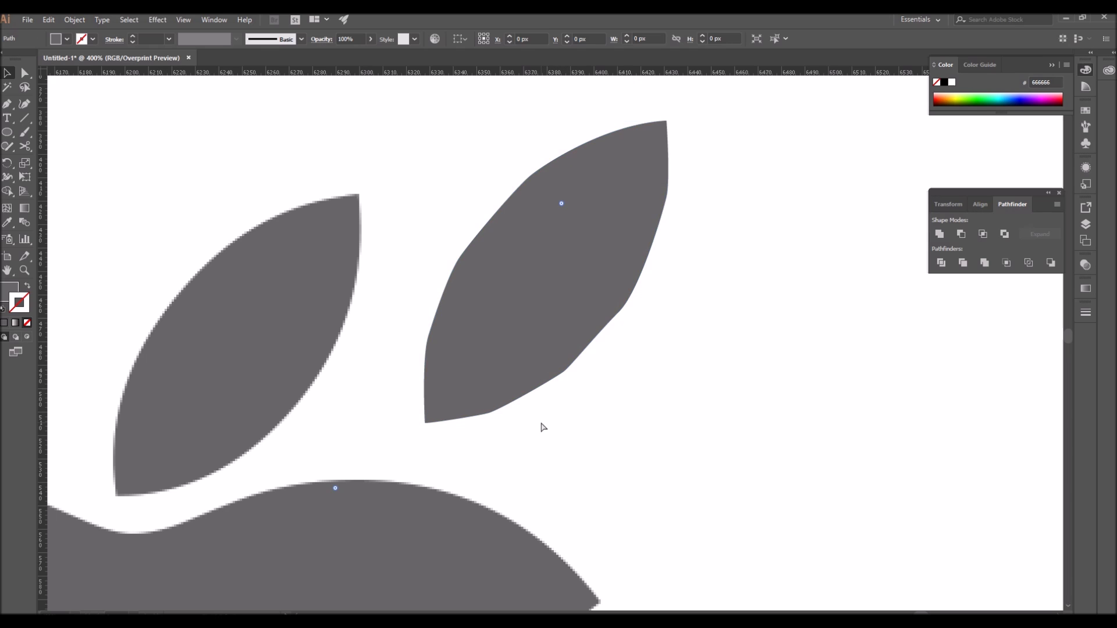
pyautogui.hscroll(-4, 454, 419)
# Step: Fill the traced leaf with red (FF2900) and set its opacity to 50%
pyautogui.click(10, 289)
pyautogui.press('Delete')
pyautogui.click(441, 333)
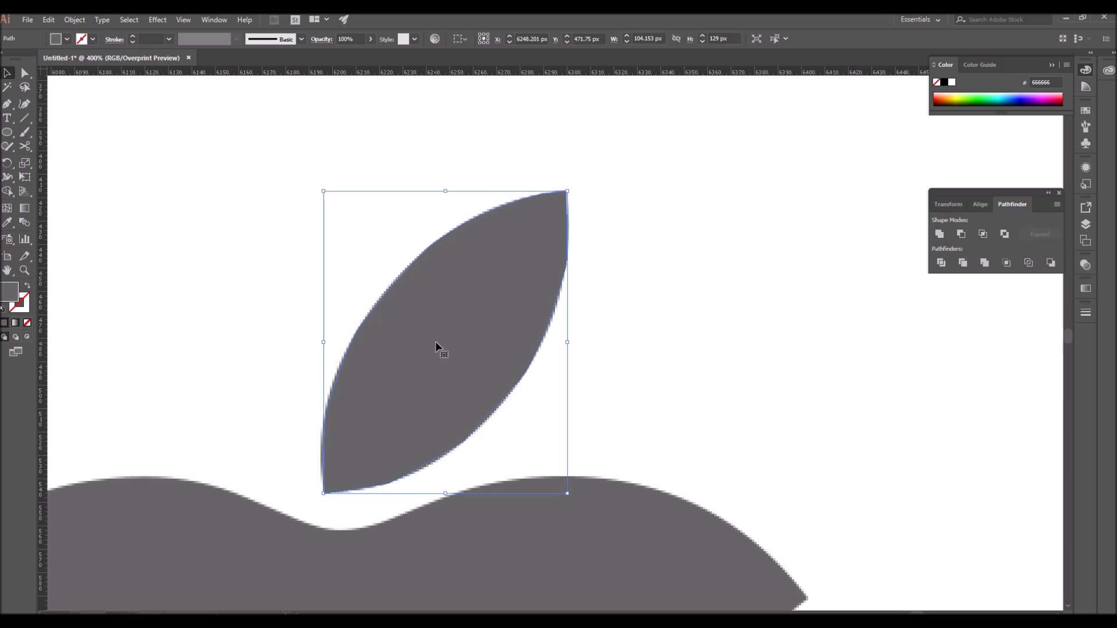
pyautogui.click(635, 375)
pyautogui.click(480, 374)
pyautogui.click(934, 99)
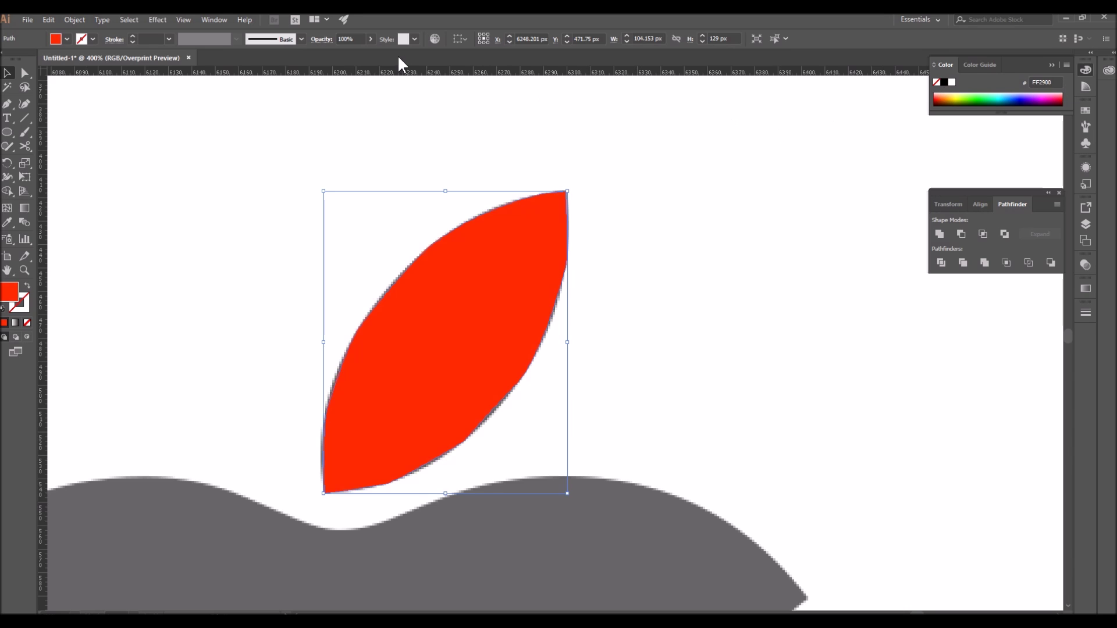
pyautogui.click(353, 39)
pyautogui.write('50')
pyautogui.press('Return')
# Step: Move the semi-transparent red leaf off the original, to the right of it at the same height
pyautogui.click(604, 294)
pyautogui.click(473, 352)
pyautogui.click(250, 174)
pyautogui.click(442, 338)
pyautogui.moveTo(515, 395); pyautogui.dragTo(878, 436)
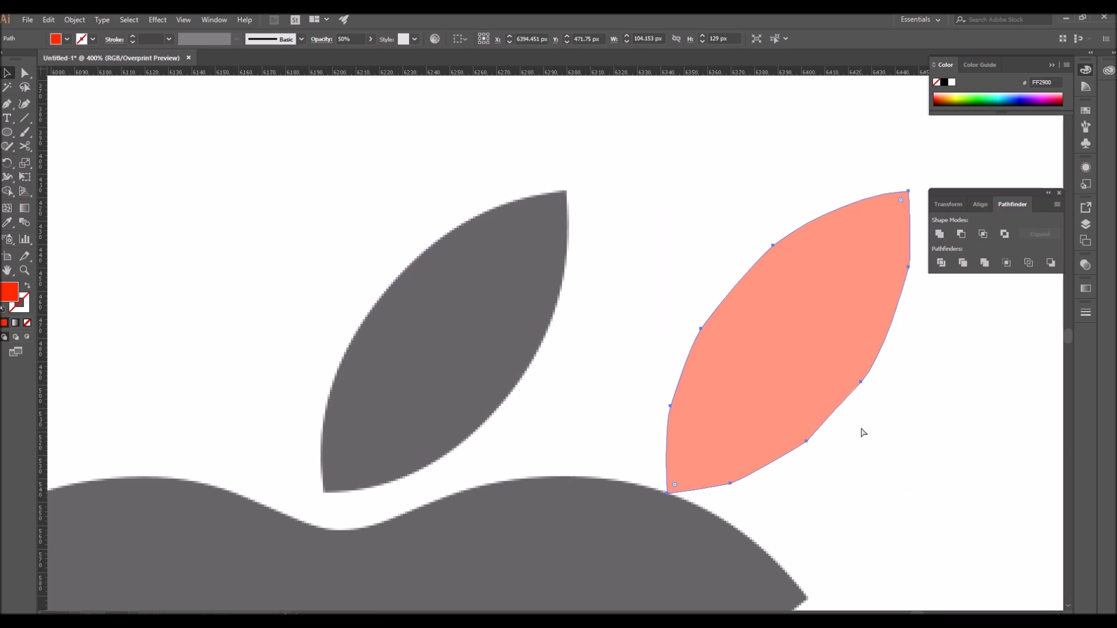
pyautogui.moveTo(889, 433); pyautogui.dragTo(679, 437)
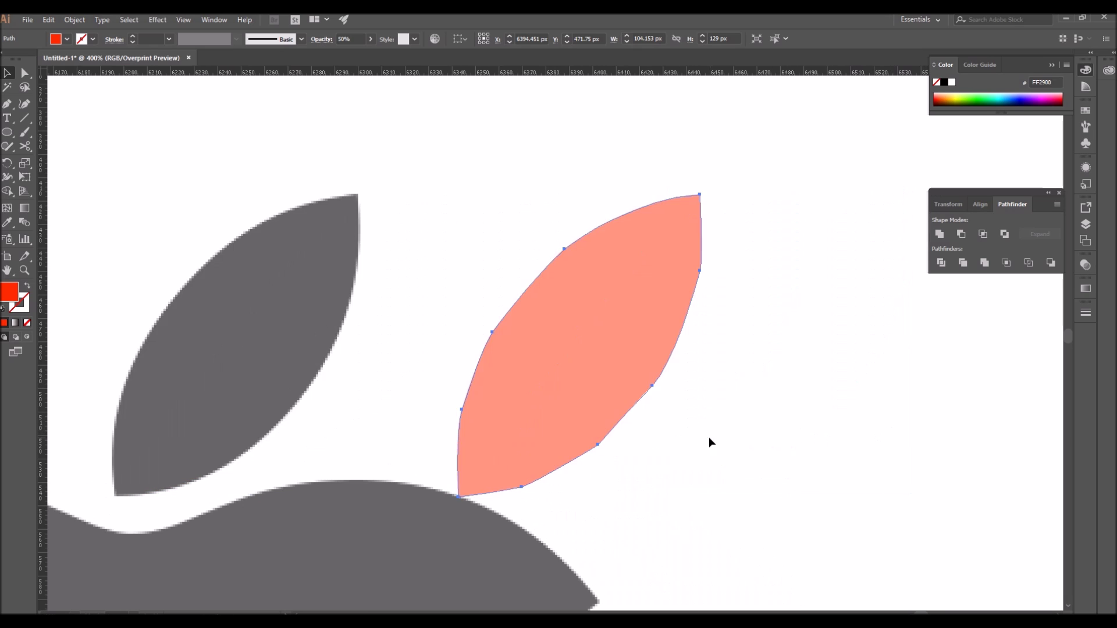
pyautogui.click(776, 438)
# Step: Smooth the bend on the red leaf's lower right edge by adjusting its anchor point's curve
pyautogui.click(603, 383)
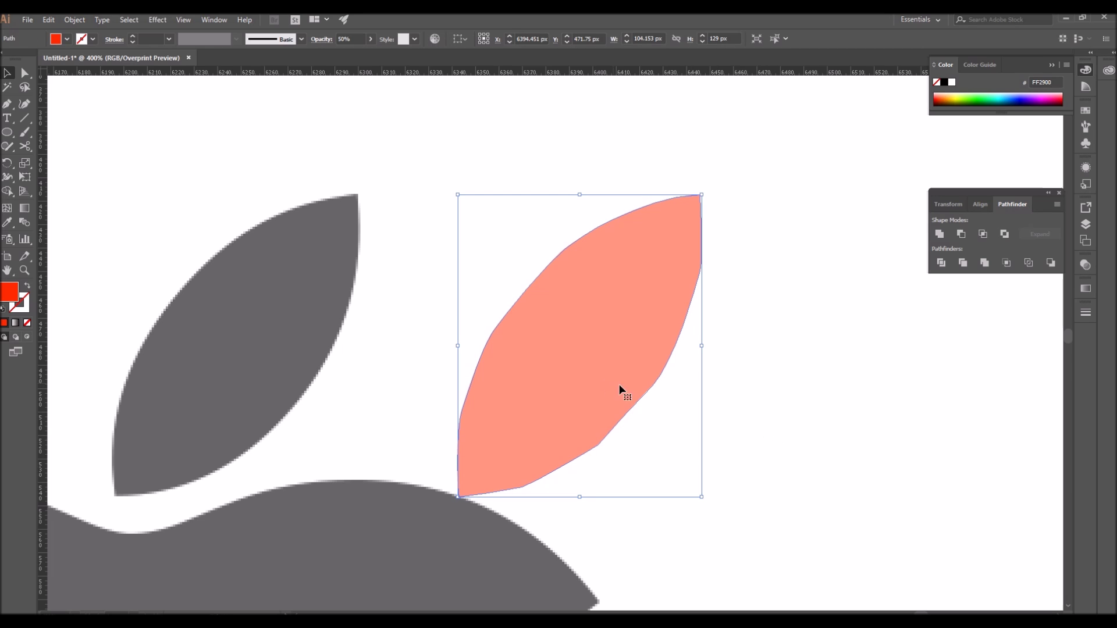
pyautogui.click(712, 415)
pyautogui.click(582, 400)
pyautogui.click(24, 73)
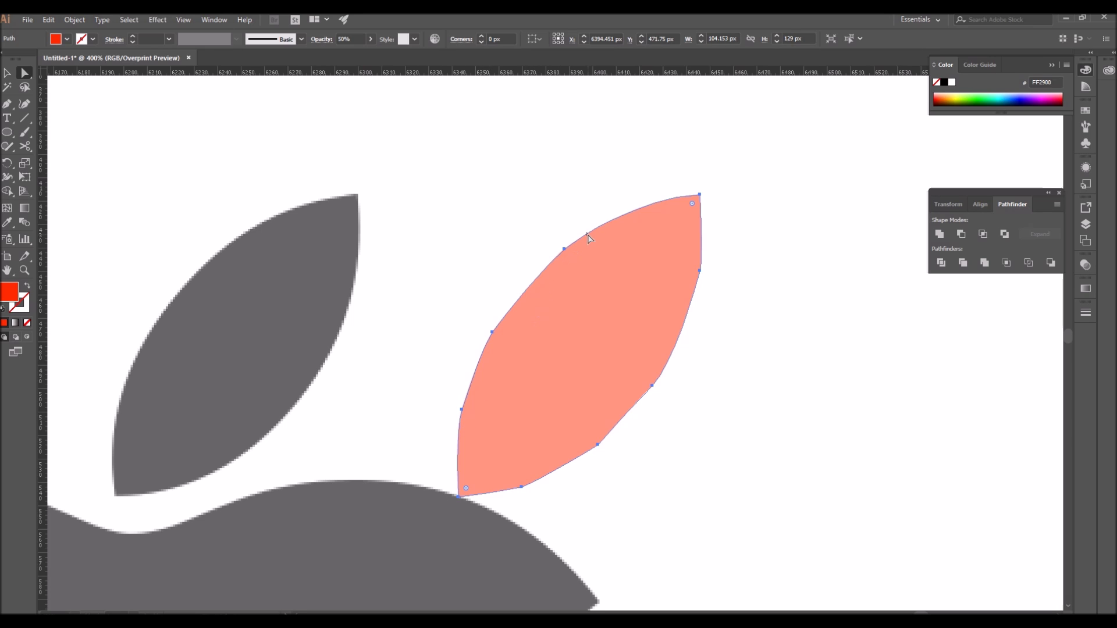
pyautogui.moveTo(363, 185); pyautogui.dragTo(885, 549)
pyautogui.click(593, 370)
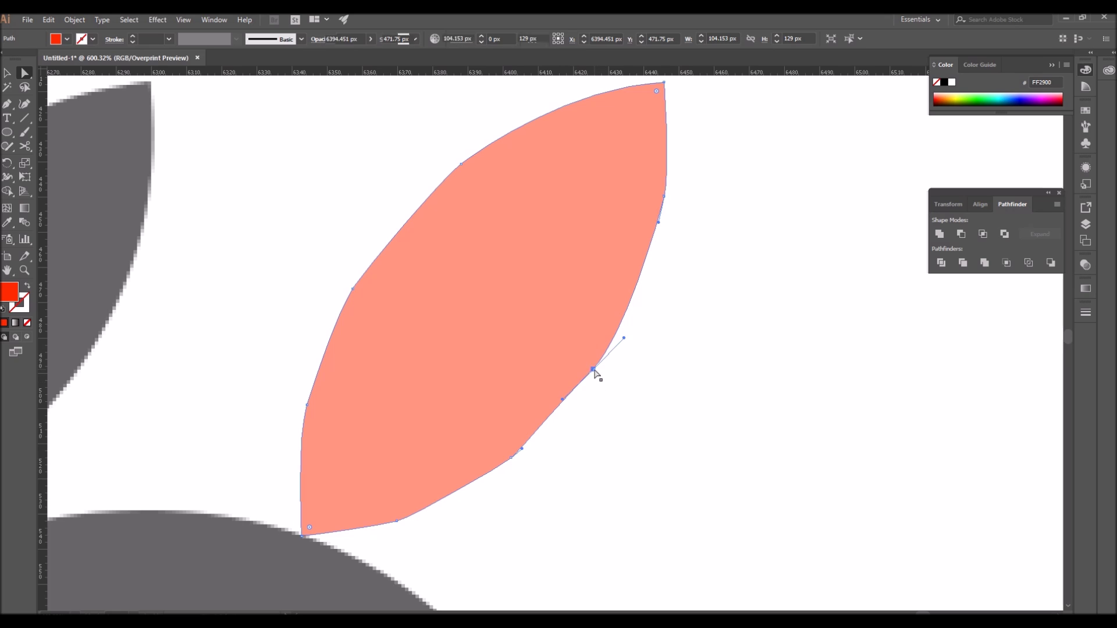
pyautogui.moveTo(593, 373); pyautogui.dragTo(561, 412)
pyautogui.click(633, 423)
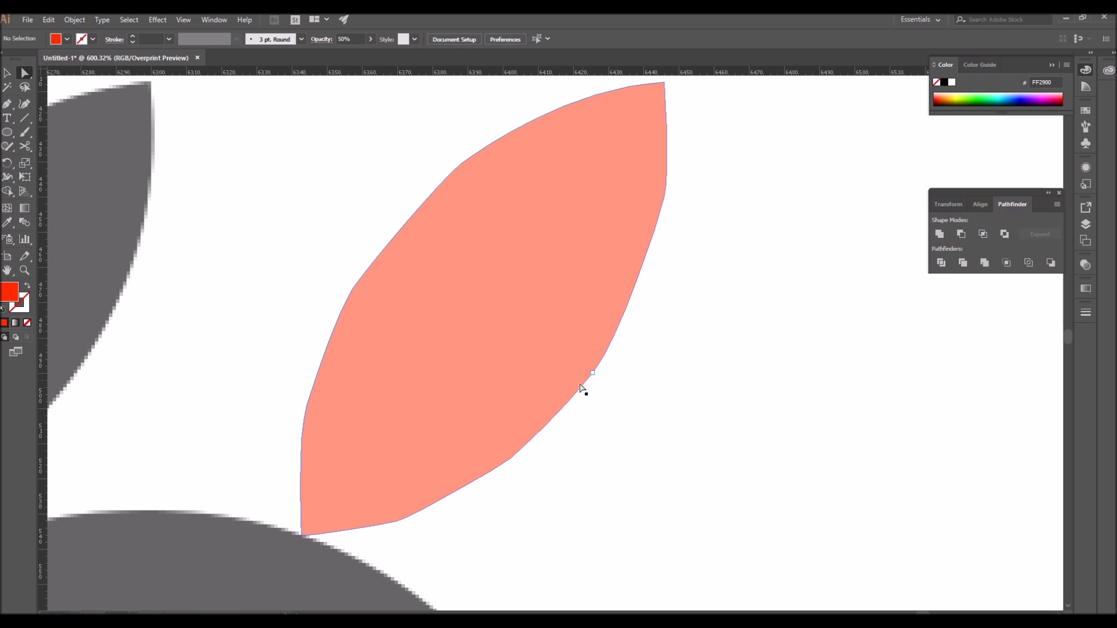
# Step: Move the red leaf slightly up and farther right of the original leaf, then deselect it
pyautogui.scroll(-2, 647, 347)
pyautogui.moveTo(514, 341); pyautogui.dragTo(542, 281)
pyautogui.click(728, 426)
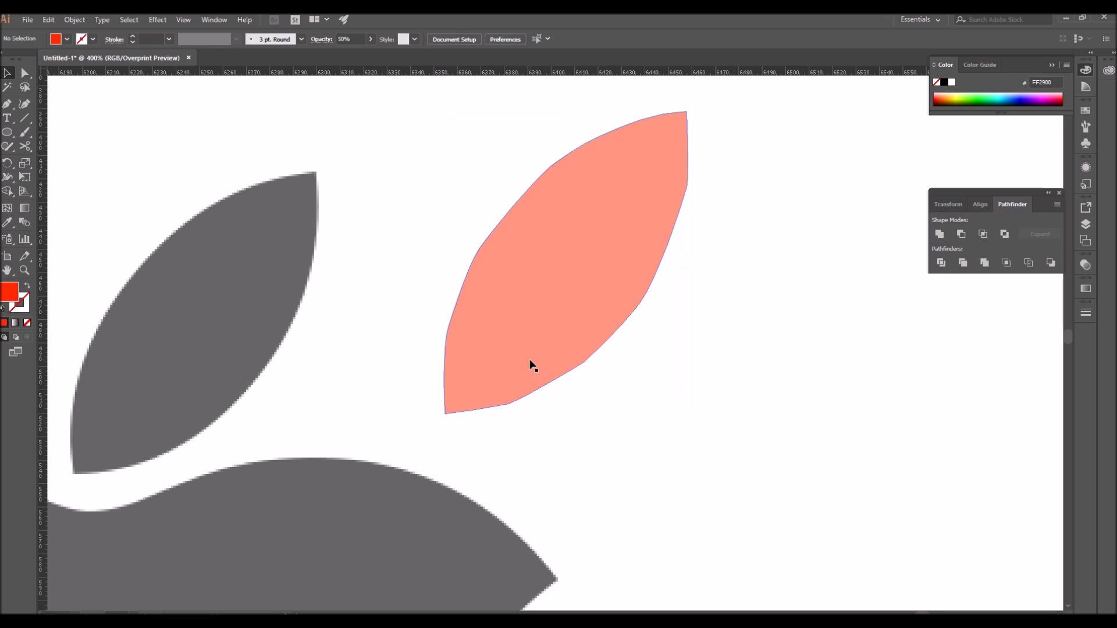
pyautogui.click(529, 361)
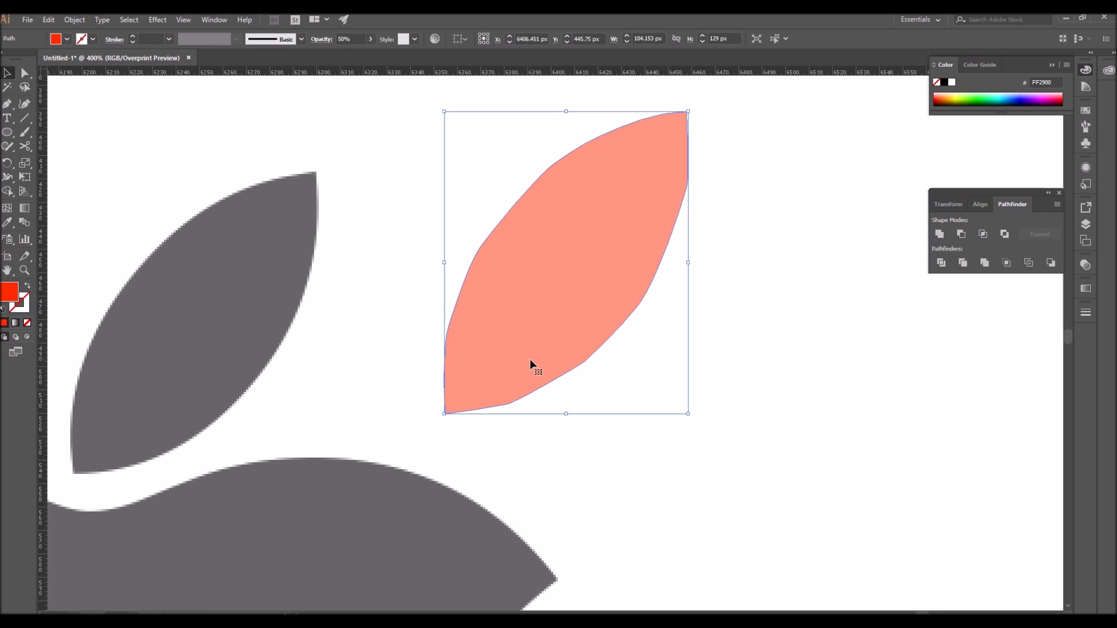
pyautogui.moveTo(392, 351); pyautogui.dragTo(649, 379)
pyautogui.click(627, 391)
# Step: Trace the original leaf again as a closed Pen tool path with only four anchor points, one at each tip and one per side
pyautogui.press('p')
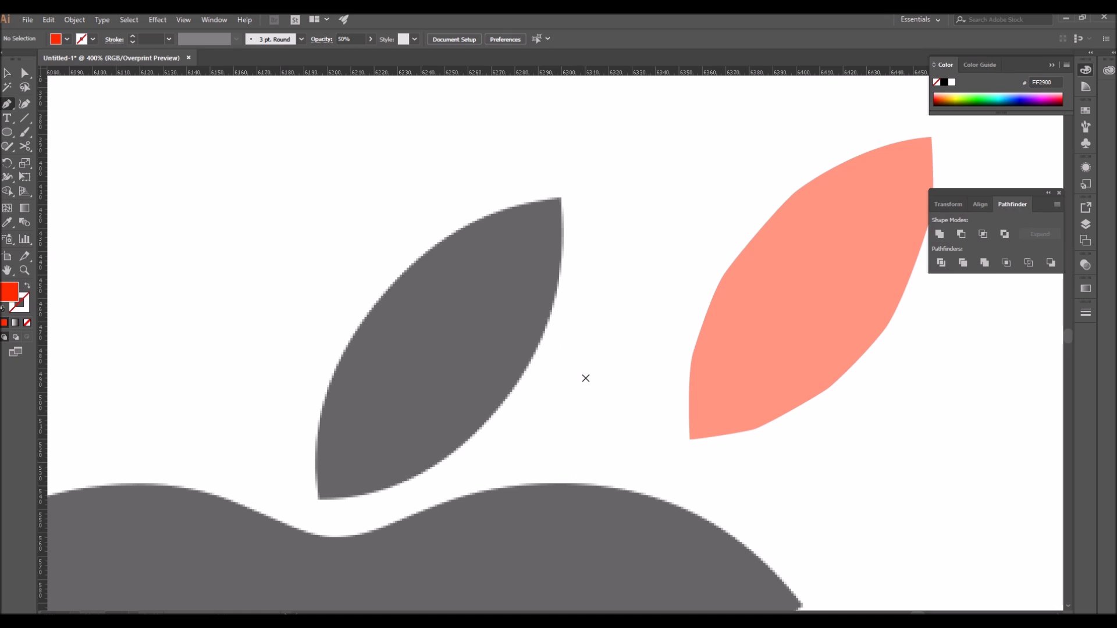
pyautogui.click(561, 198)
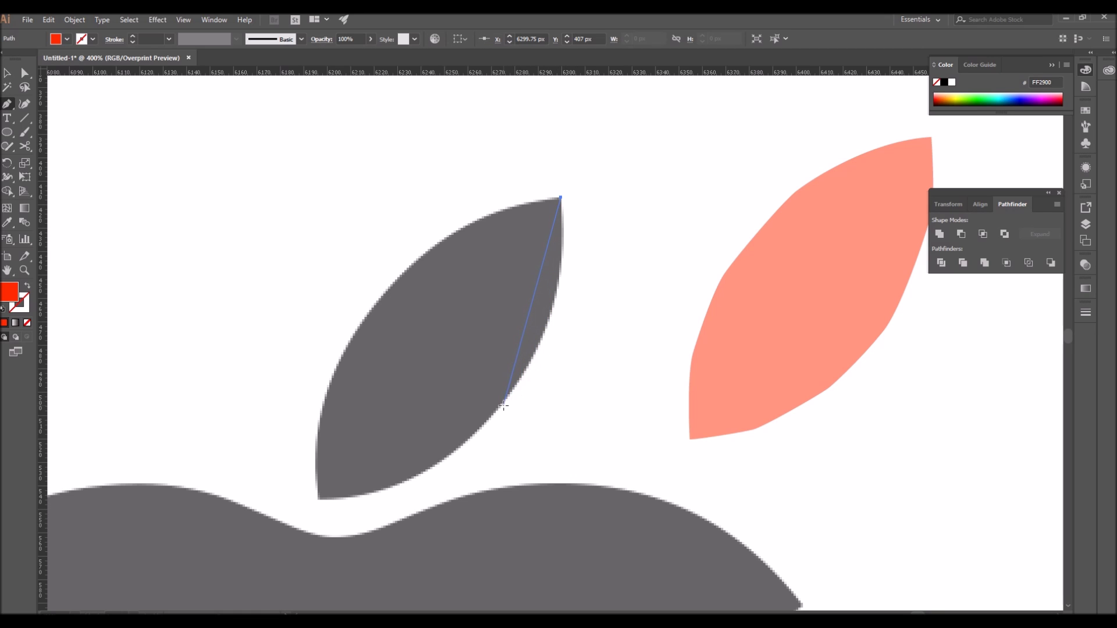
pyautogui.moveTo(501, 404); pyautogui.dragTo(430, 486)
pyautogui.moveTo(321, 499)
pyautogui.mouseDown()
pyautogui.moveTo(303, 503)
pyautogui.moveTo(320, 499)
pyautogui.mouseUp()
pyautogui.moveTo(371, 310); pyautogui.dragTo(440, 236)
pyautogui.click(561, 199)
pyautogui.moveTo(587, 200); pyautogui.dragTo(625, 193)
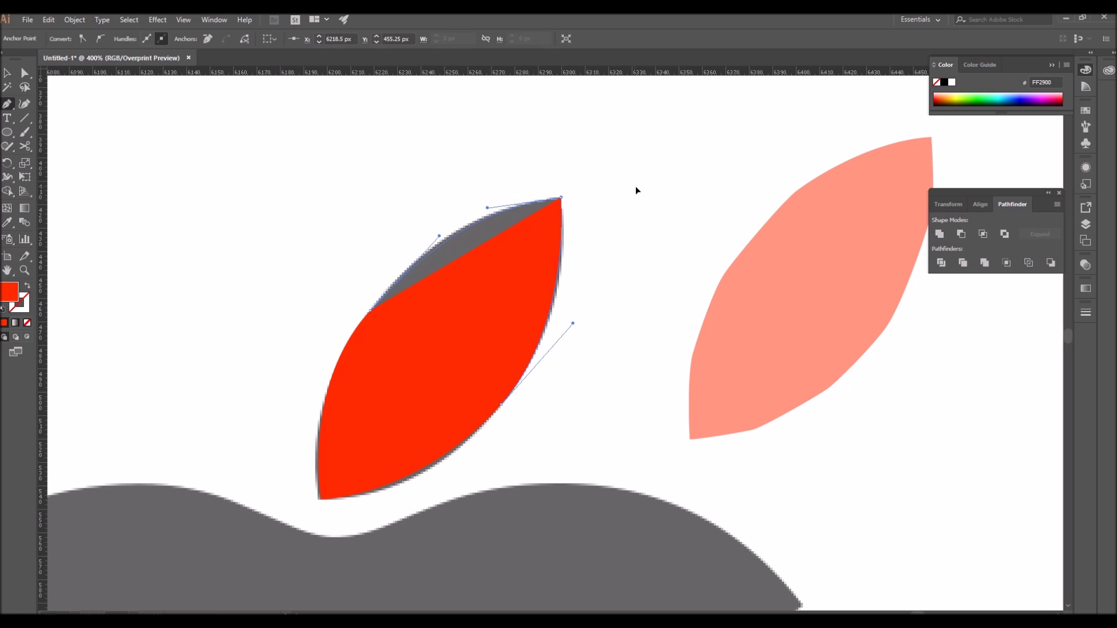
# Step: Move the four-point red leaf off the logo, to the right of the semi-transparent leaf
pyautogui.press('v')
pyautogui.moveTo(447, 300); pyautogui.dragTo(762, 126)
pyautogui.hotkey('ctrl', '-')
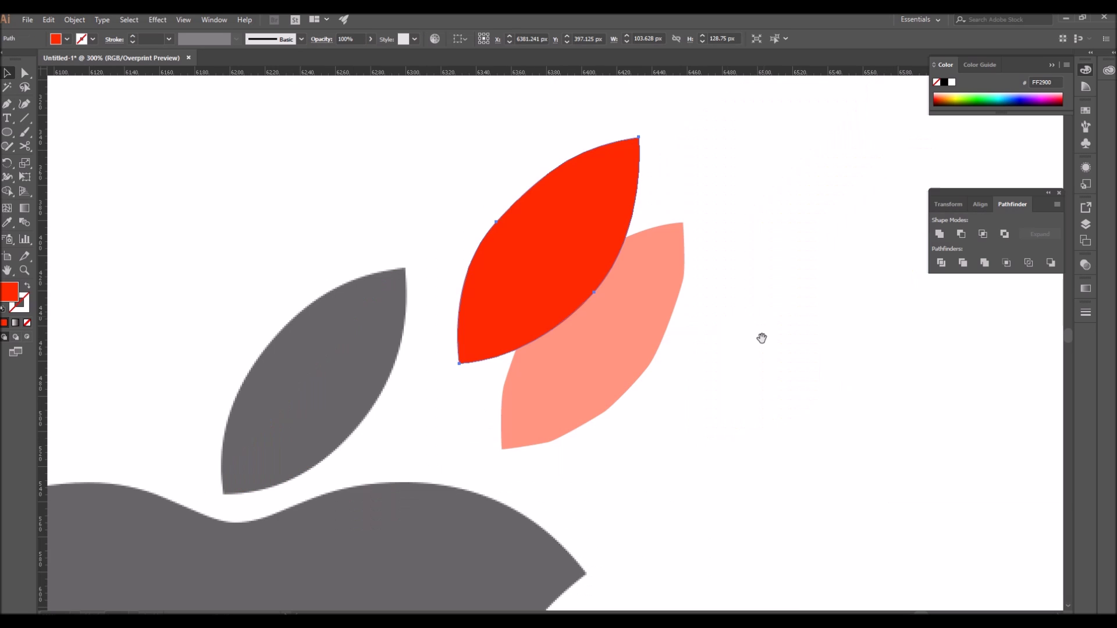
pyautogui.moveTo(762, 338); pyautogui.dragTo(618, 232)
pyautogui.moveTo(387, 195); pyautogui.dragTo(674, 239)
pyautogui.moveTo(649, 179); pyautogui.dragTo(751, 354)
pyautogui.click(873, 392)
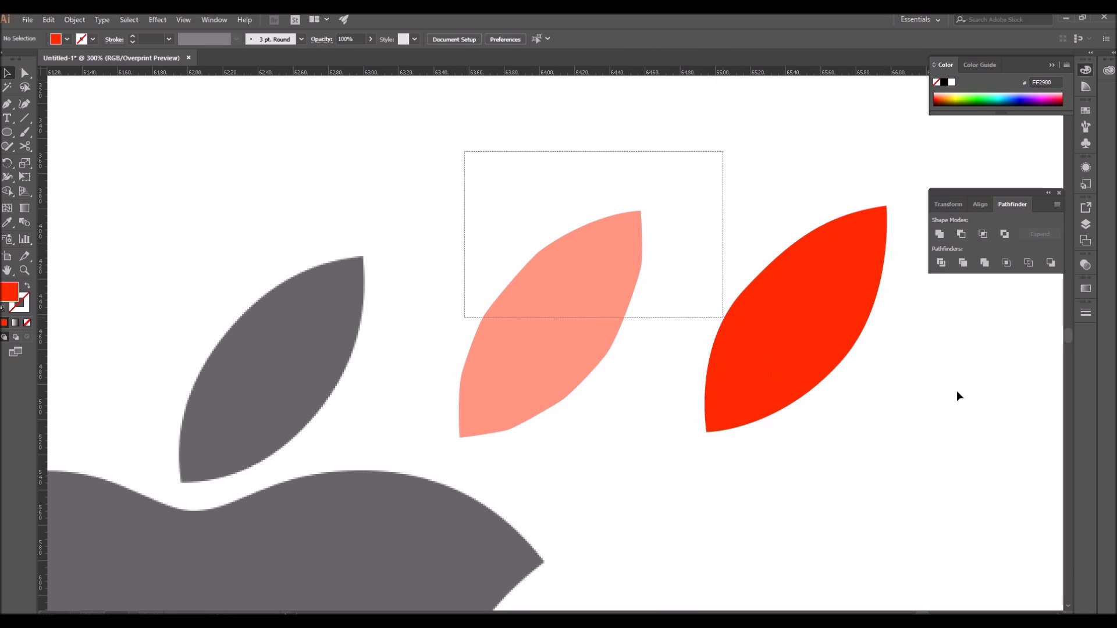
# Step: Apply the original leaf's grey appearance to both traced leaves by sampling it with the Eyedropper tool
pyautogui.moveTo(957, 392); pyautogui.dragTo(426, 360)
pyautogui.press('i')
pyautogui.click(306, 363)
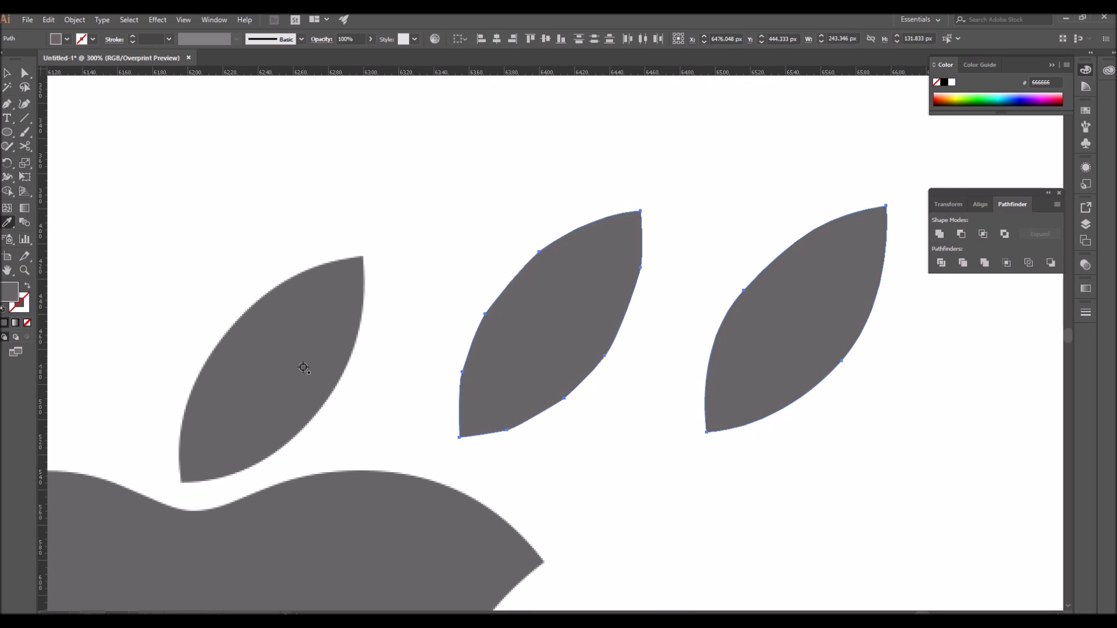
pyautogui.press('v')
pyautogui.click(511, 233)
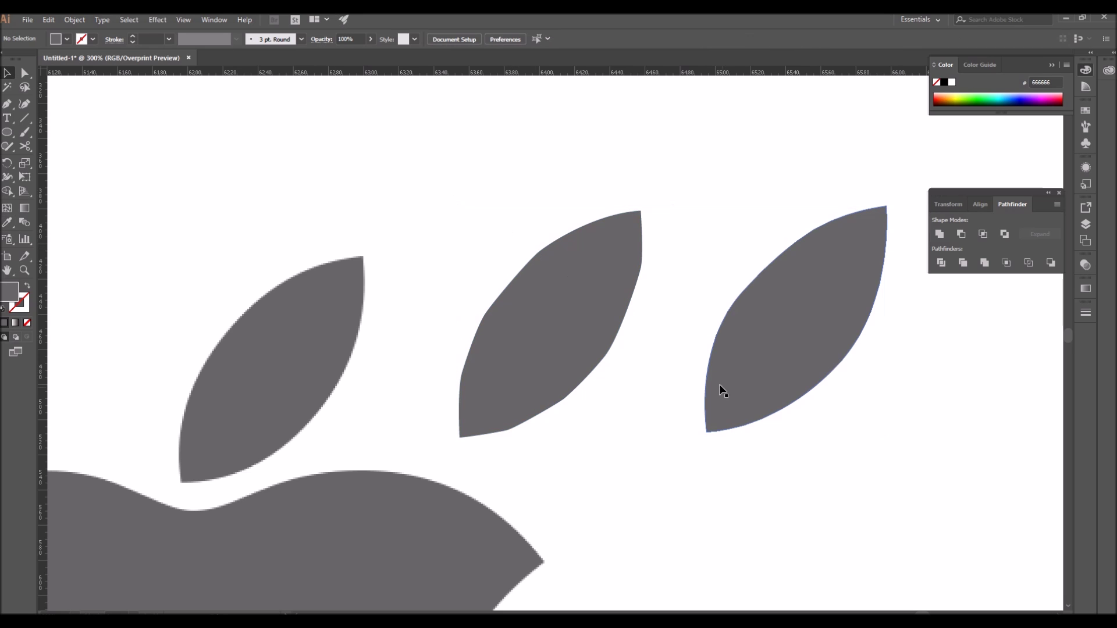
pyautogui.click(559, 291)
pyautogui.click(742, 401)
# Step: Trace the original leaf a third time with only two curved anchor points, one at each tip, and close the path
pyautogui.moveTo(332, 419); pyautogui.dragTo(541, 397)
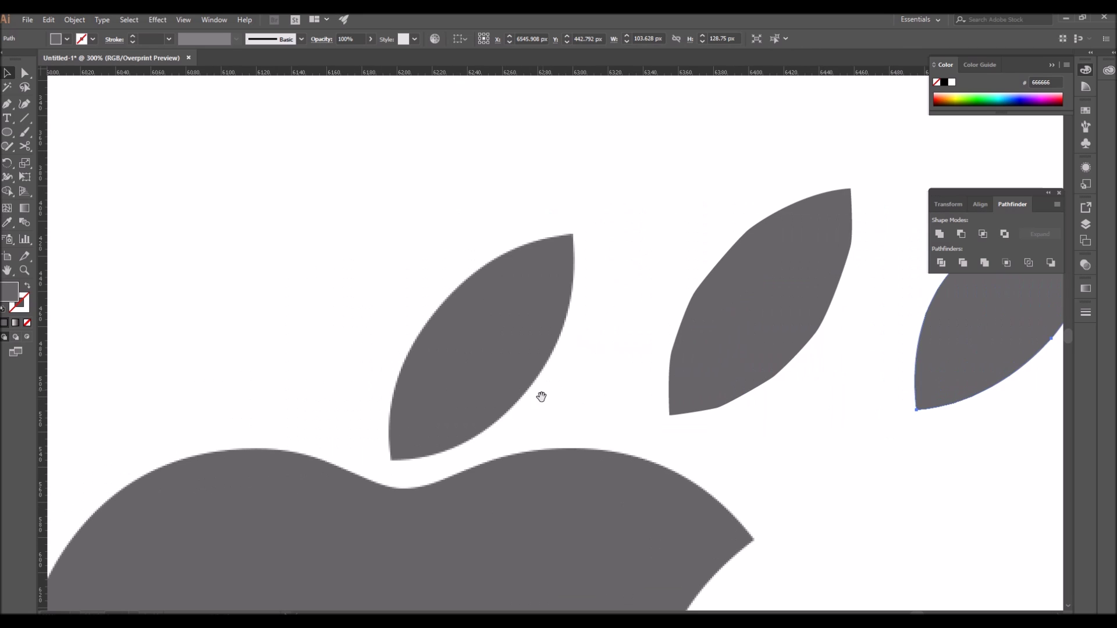
pyautogui.click(538, 398)
pyautogui.press('p')
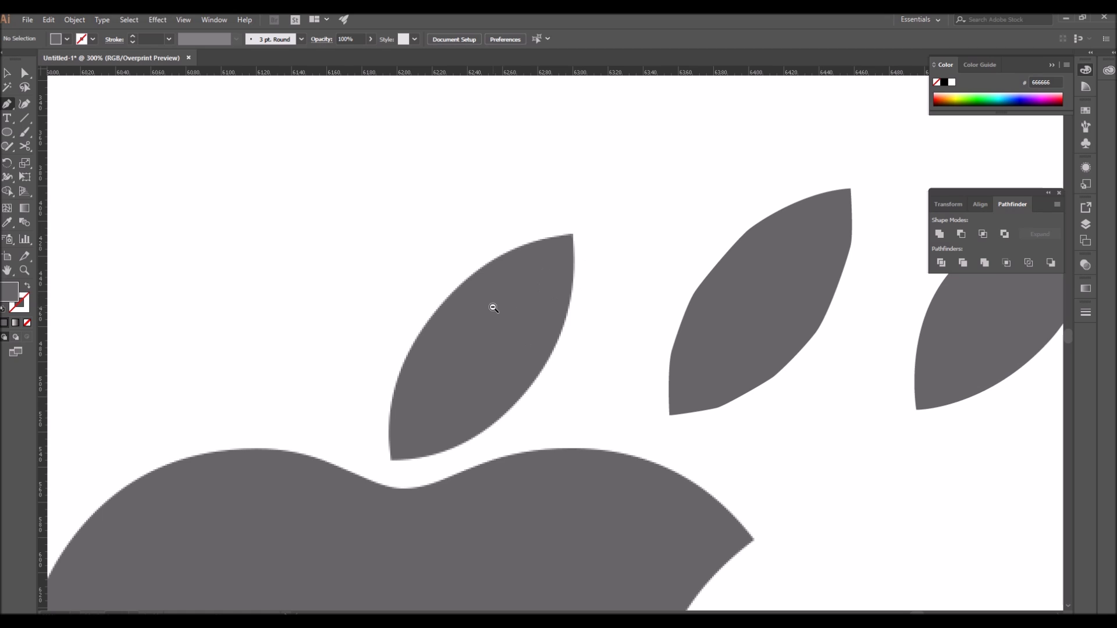
pyautogui.hotkey('ctrl', '-')
pyautogui.click(537, 389)
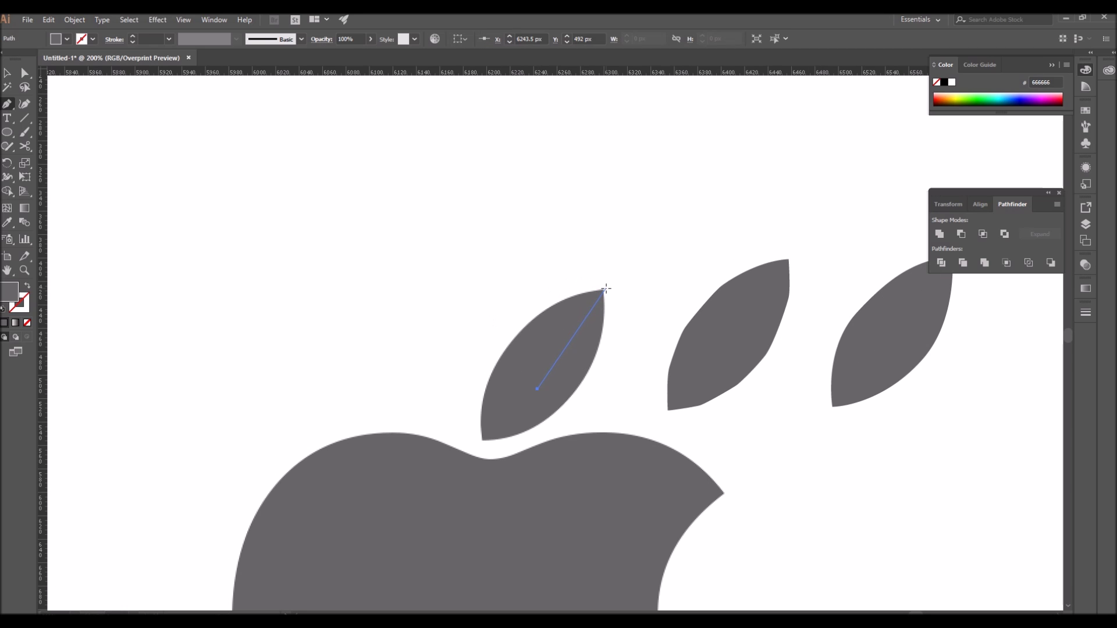
pyautogui.press('Escape')
pyautogui.click(604, 290)
pyautogui.moveTo(482, 440); pyautogui.dragTo(344, 473)
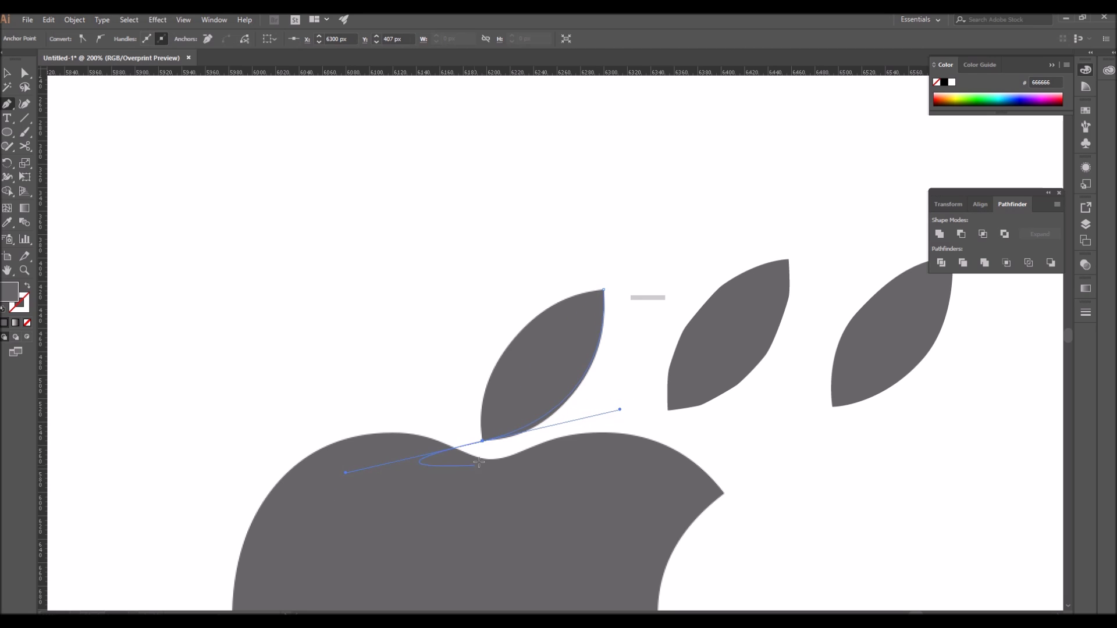
pyautogui.click(483, 440)
pyautogui.moveTo(603, 290); pyautogui.dragTo(738, 263)
pyautogui.press('v')
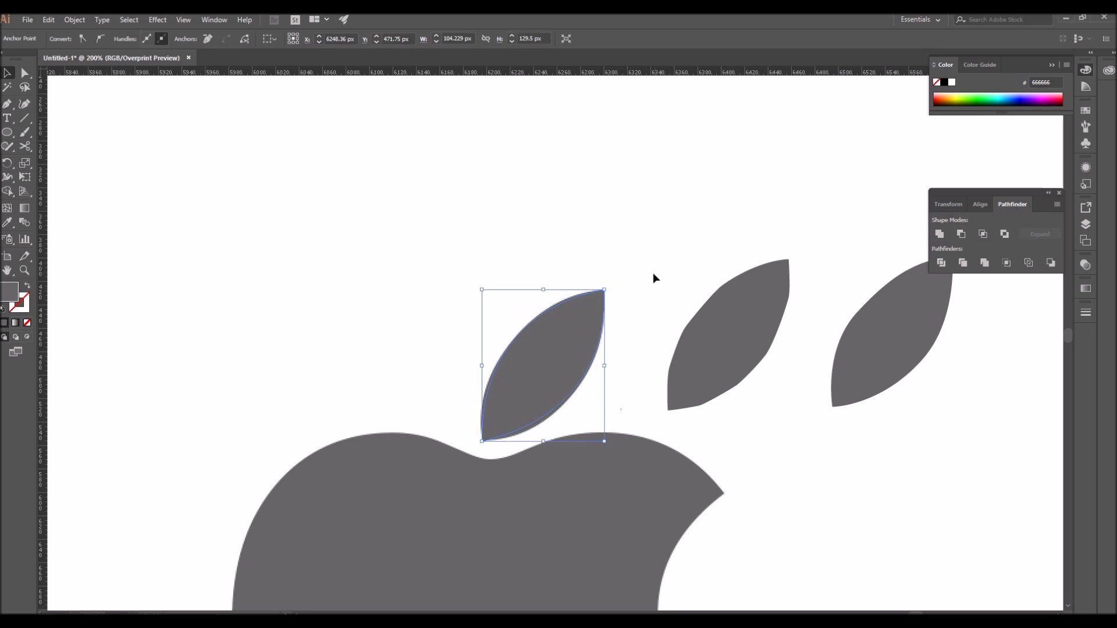
pyautogui.click(654, 276)
# Step: Move the two-point leaf off the logo, to the right of the other two traced leaves
pyautogui.moveTo(556, 355); pyautogui.dragTo(938, 359)
pyautogui.moveTo(927, 412); pyautogui.dragTo(579, 420)
pyautogui.moveTo(583, 382); pyautogui.dragTo(741, 348)
pyautogui.click(872, 392)
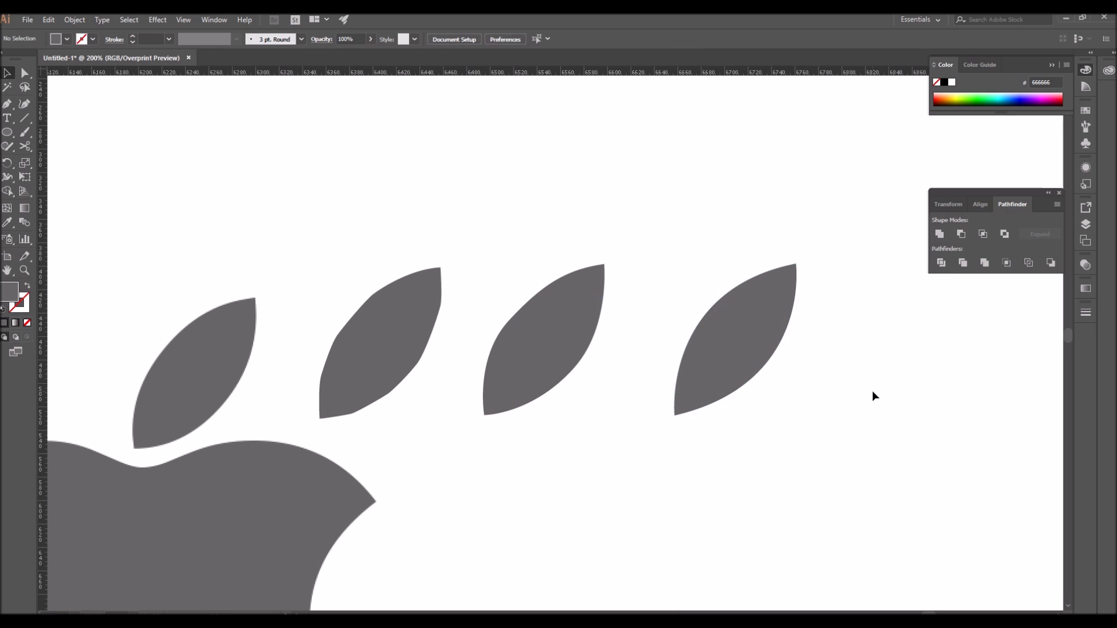
# Step: Move all three traced leaves together up and to the right, away from the logo
pyautogui.moveTo(349, 282); pyautogui.dragTo(824, 208)
pyautogui.click(701, 351)
pyautogui.moveTo(694, 357); pyautogui.dragTo(652, 406)
# Step: Compare the anchor points and curve handles of the three traced leaves
pyautogui.press('a')
pyautogui.moveTo(323, 150); pyautogui.dragTo(852, 320)
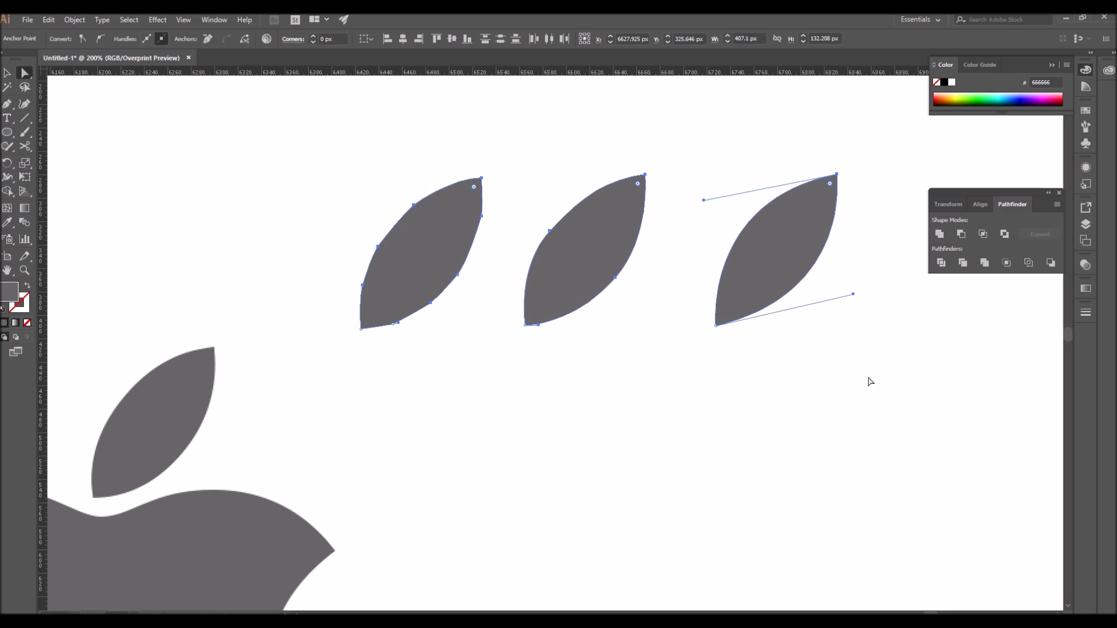
pyautogui.moveTo(292, 143); pyautogui.dragTo(1071, 416)
pyautogui.moveTo(425, 359); pyautogui.dragTo(586, 360)
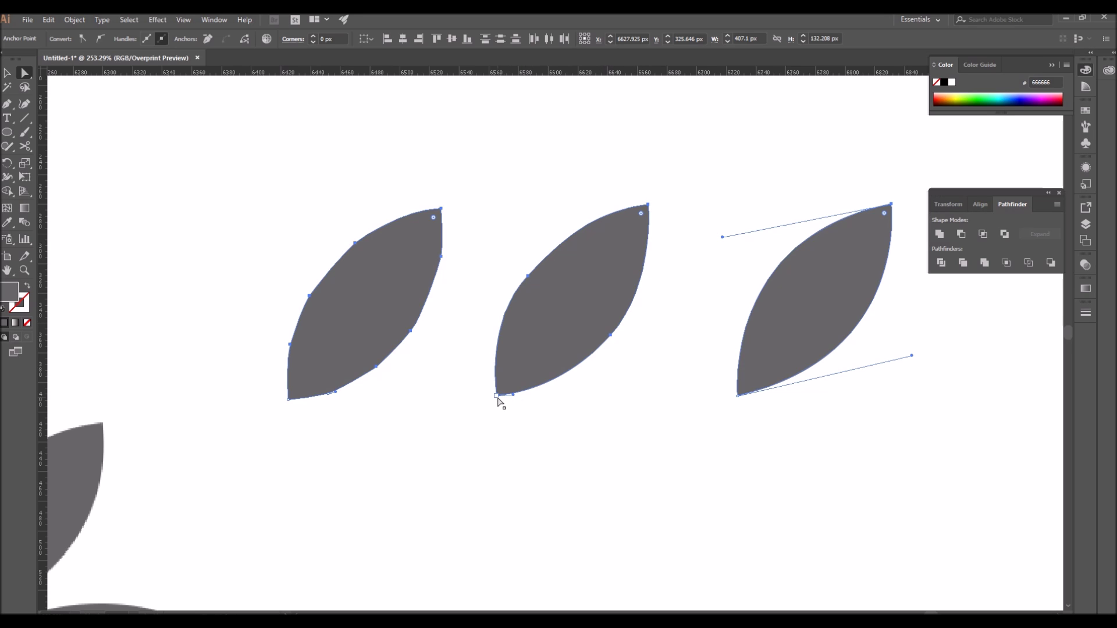
pyautogui.moveTo(238, 165); pyautogui.dragTo(461, 467)
pyautogui.click(407, 466)
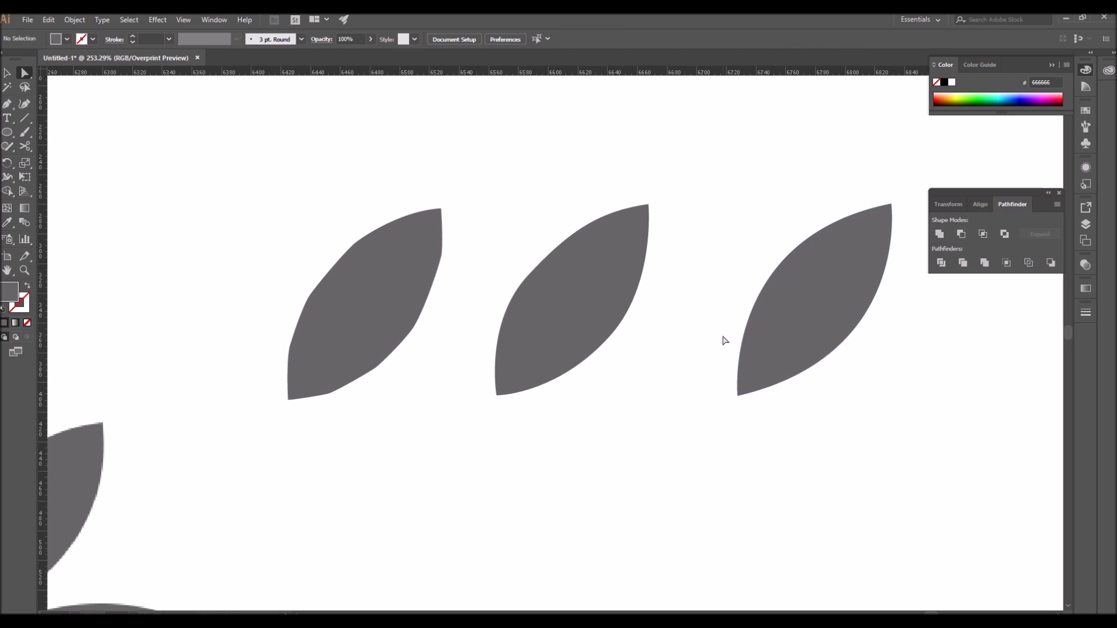
# Step: Begin another Pen tool trace of the original leaf at its upper tip and run the first curved segments down its right edge
pyautogui.click(352, 318)
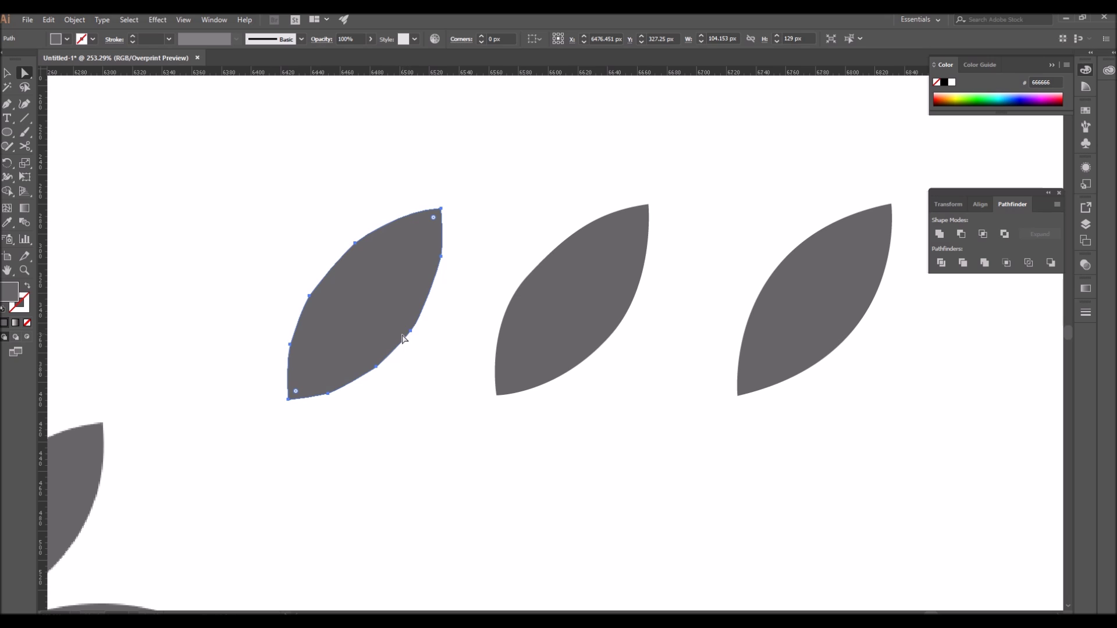
pyautogui.moveTo(316, 401); pyautogui.dragTo(624, 297)
pyautogui.moveTo(212, 312); pyautogui.dragTo(644, 526)
pyautogui.press('p')
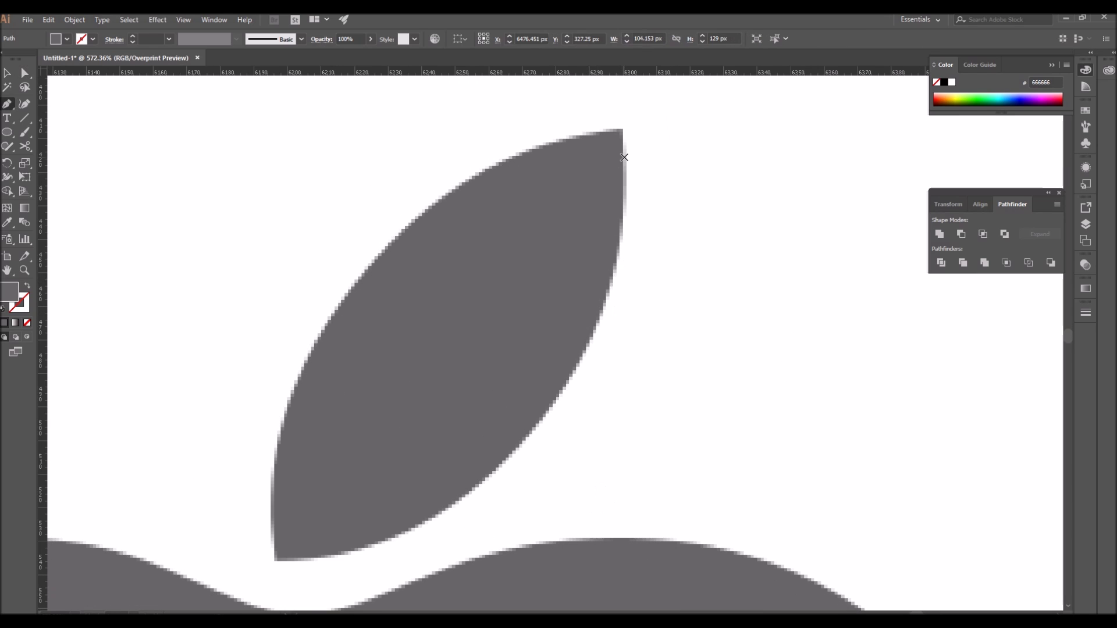
pyautogui.click(622, 130)
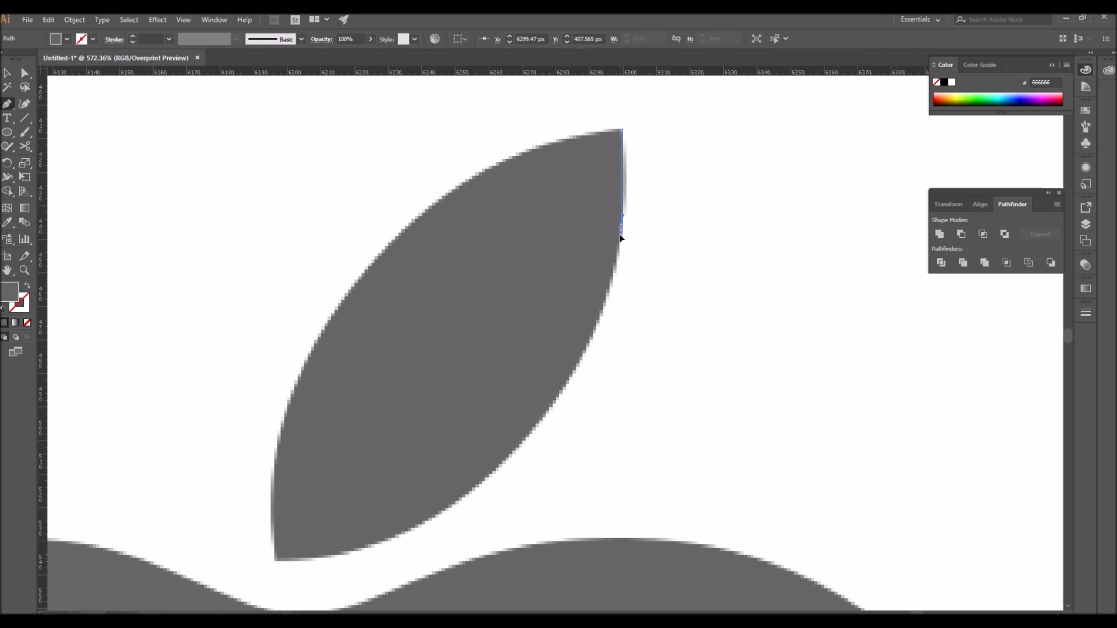
pyautogui.moveTo(621, 241); pyautogui.dragTo(591, 343)
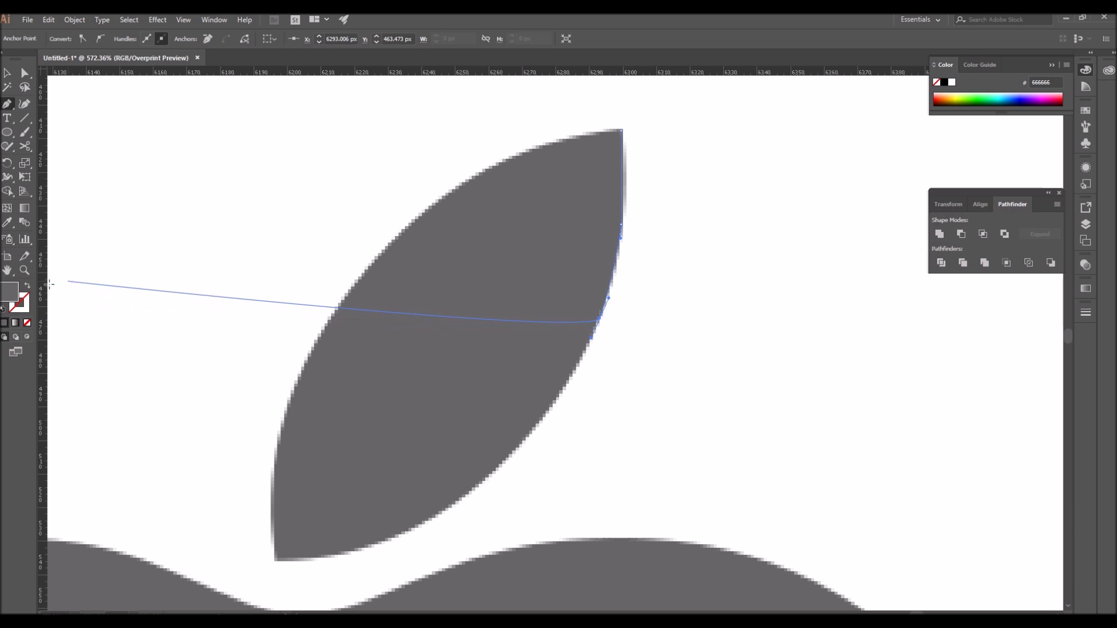
# Step: Swap the path's fill and stroke and set the stroke color to bright red, FF0606
pyautogui.click(27, 287)
pyautogui.doubleClick(27, 297)
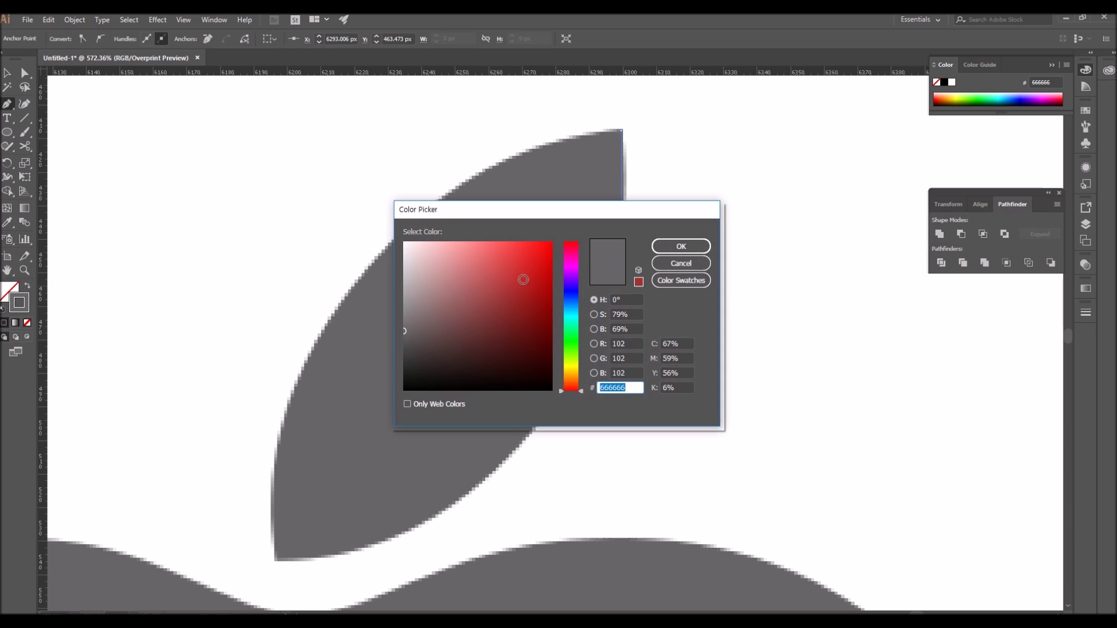
pyautogui.click(549, 243)
pyautogui.click(677, 247)
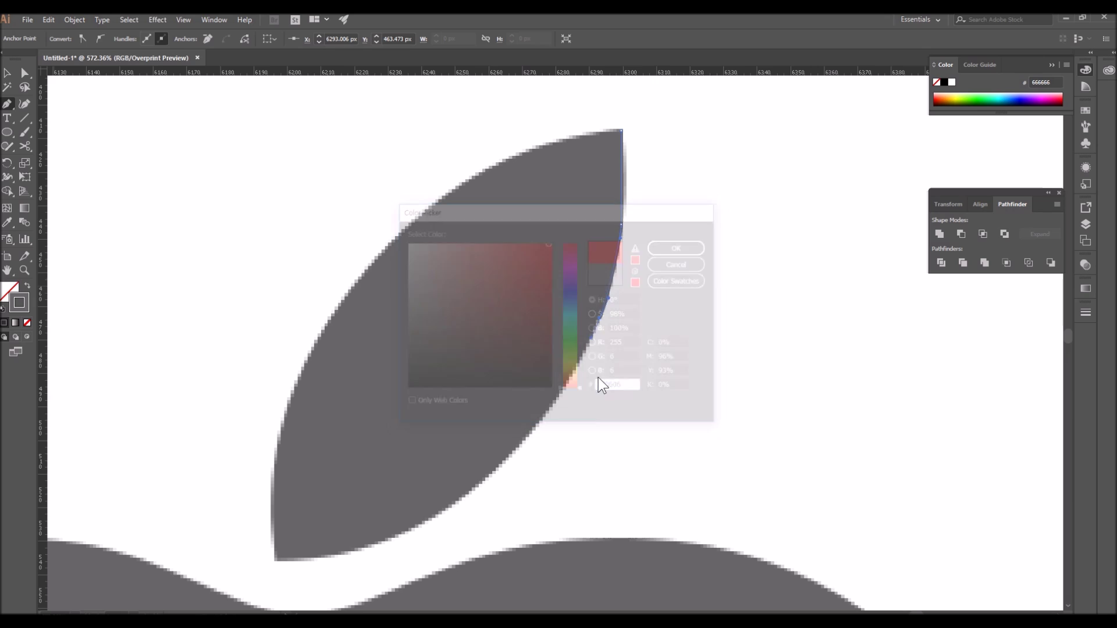
# Step: Continue the red path with curved anchor points along the leaf's lower right edge to its bottom tip
pyautogui.keyDown('ctrl'); pyautogui.click(547, 418); pyautogui.keyUp('ctrl')
pyautogui.moveTo(547, 418); pyautogui.dragTo(524, 443)
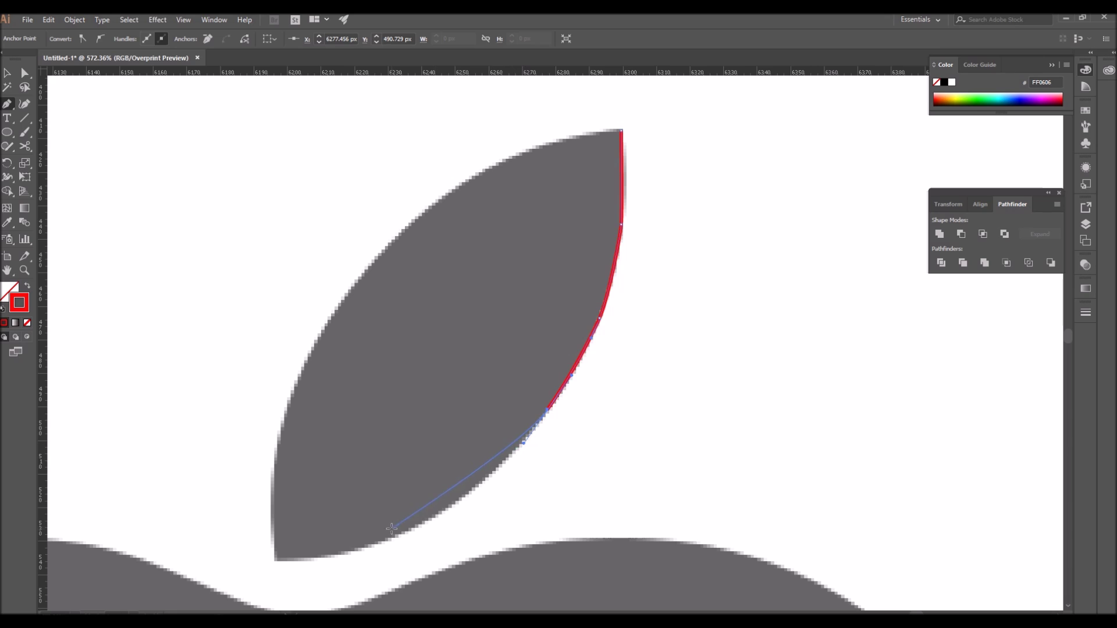
pyautogui.keyDown('ctrl'); pyautogui.click(410, 530); pyautogui.keyUp('ctrl')
pyautogui.moveTo(397, 534); pyautogui.dragTo(383, 537)
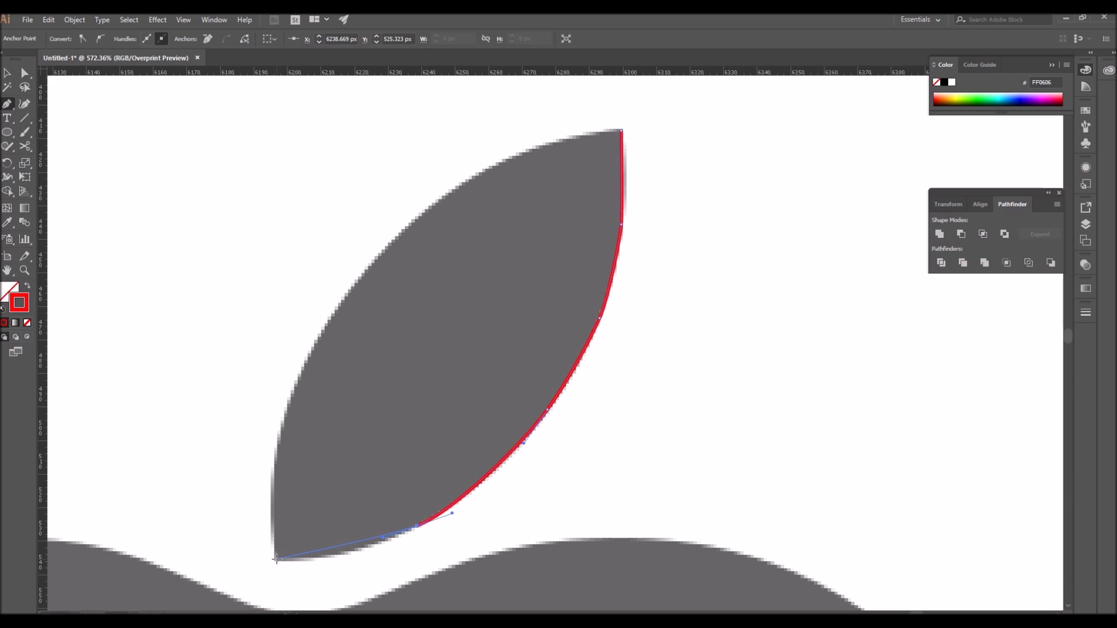
pyautogui.moveTo(276, 560); pyautogui.dragTo(235, 559)
# Step: Move the red path off the original leaf to inspect its shape and delete it
pyautogui.keyDown('ctrl'); pyautogui.click(556, 489); pyautogui.keyUp('ctrl')
pyautogui.moveTo(547, 420); pyautogui.dragTo(759, 407)
pyautogui.keyDown('ctrl'); pyautogui.click(871, 401); pyautogui.keyUp('ctrl')
pyautogui.click(745, 415)
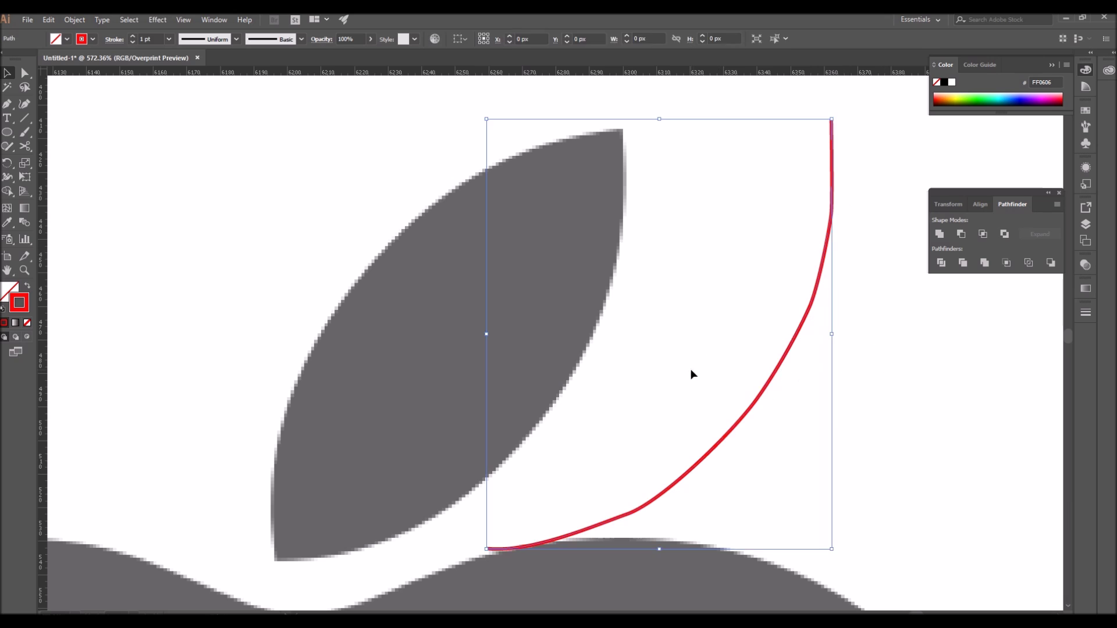
pyautogui.press('Delete')
# Step: Examine the anchor points and uneven outline of the many-point leaf, and compare it with the neighbouring leaves
pyautogui.keyDown('ctrl'); pyautogui.keyDown('alt'); pyautogui.click(686, 380); pyautogui.keyUp('alt'); pyautogui.keyUp('ctrl')
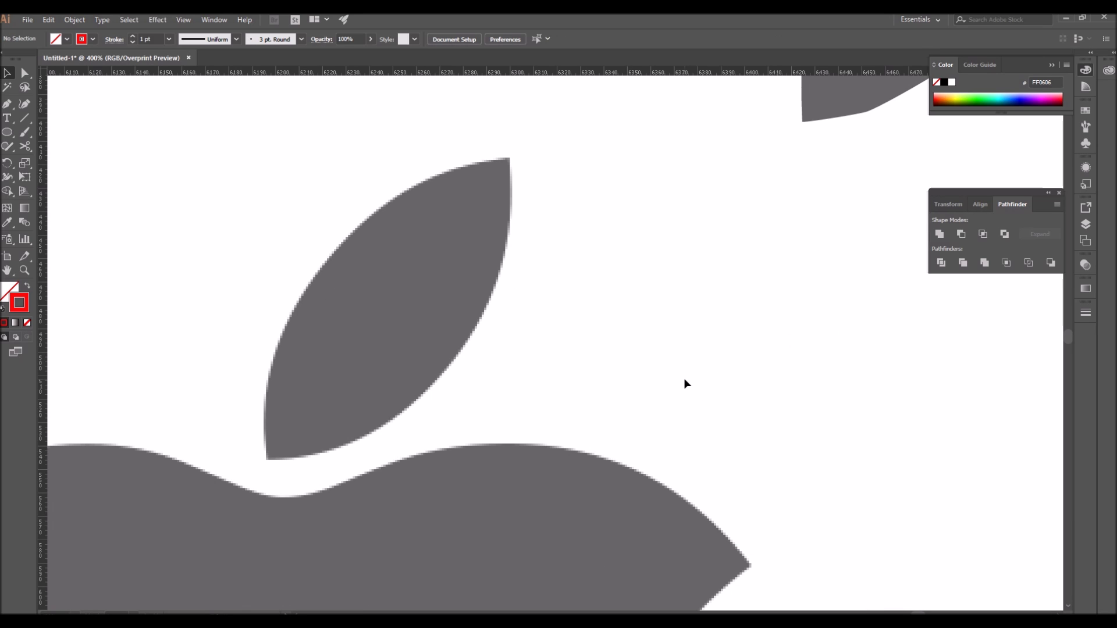
pyautogui.keyDown('ctrl'); pyautogui.keyDown('alt'); pyautogui.click(686, 380); pyautogui.keyUp('alt'); pyautogui.keyUp('ctrl')
pyautogui.moveTo(686, 318); pyautogui.dragTo(569, 512)
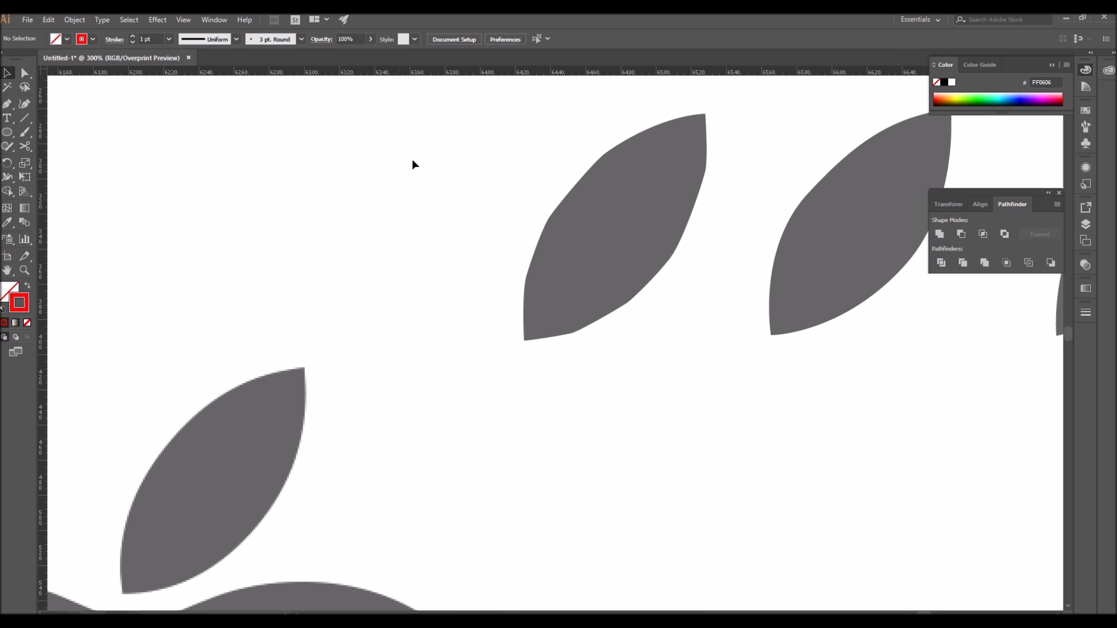
pyautogui.moveTo(616, 307); pyautogui.dragTo(561, 367)
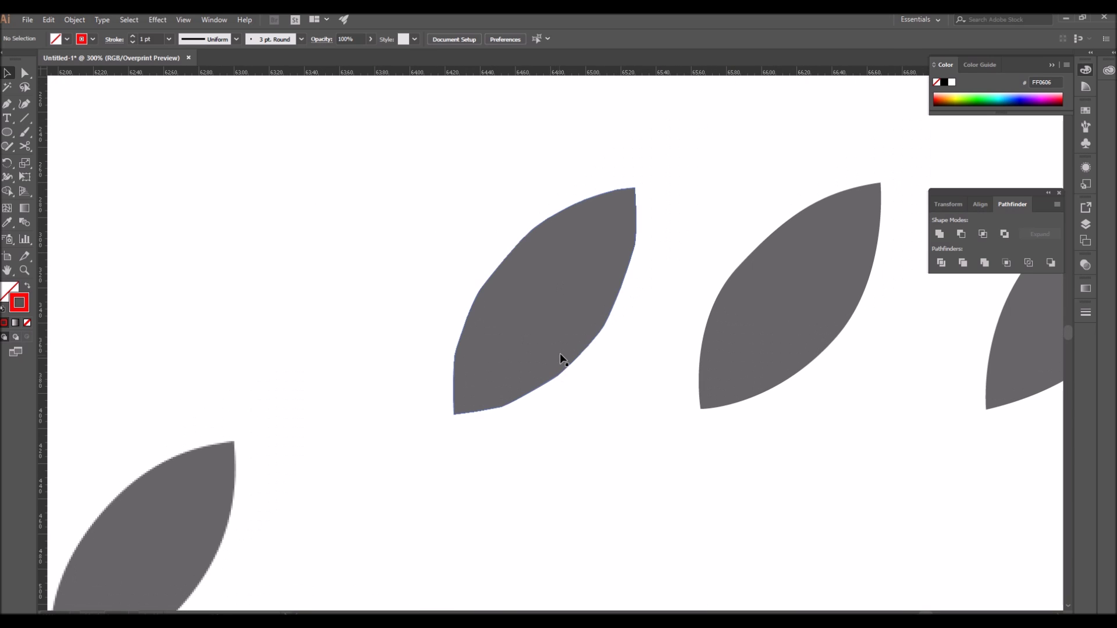
pyautogui.moveTo(498, 391); pyautogui.dragTo(662, 392)
pyautogui.press('a')
pyautogui.click(536, 388)
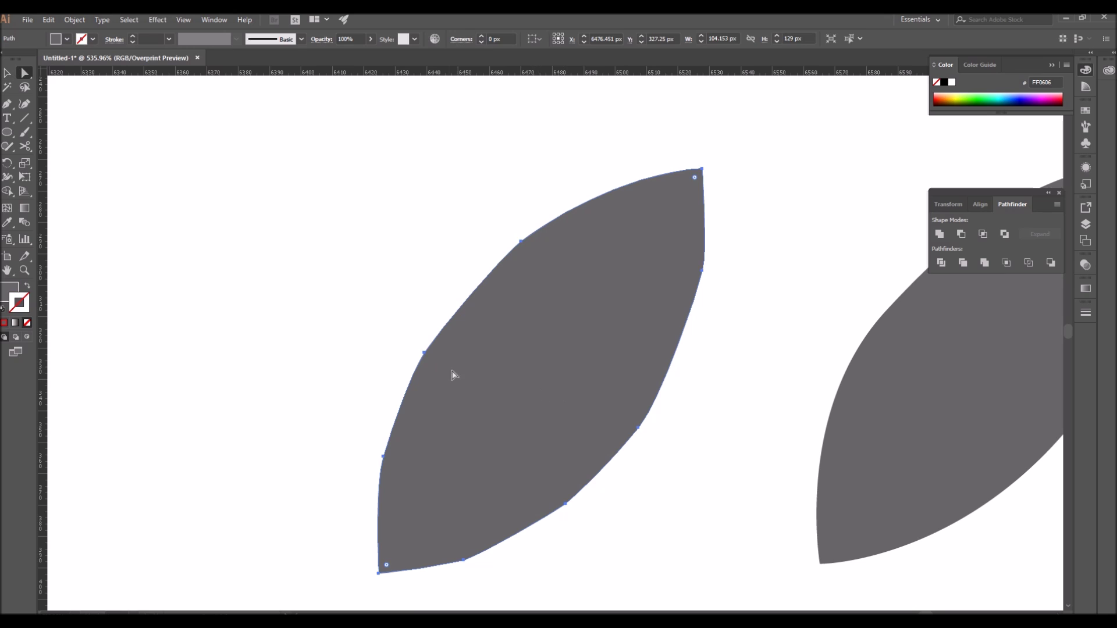
pyautogui.click(439, 333)
pyautogui.moveTo(439, 334); pyautogui.dragTo(439, 328)
pyautogui.click(326, 378)
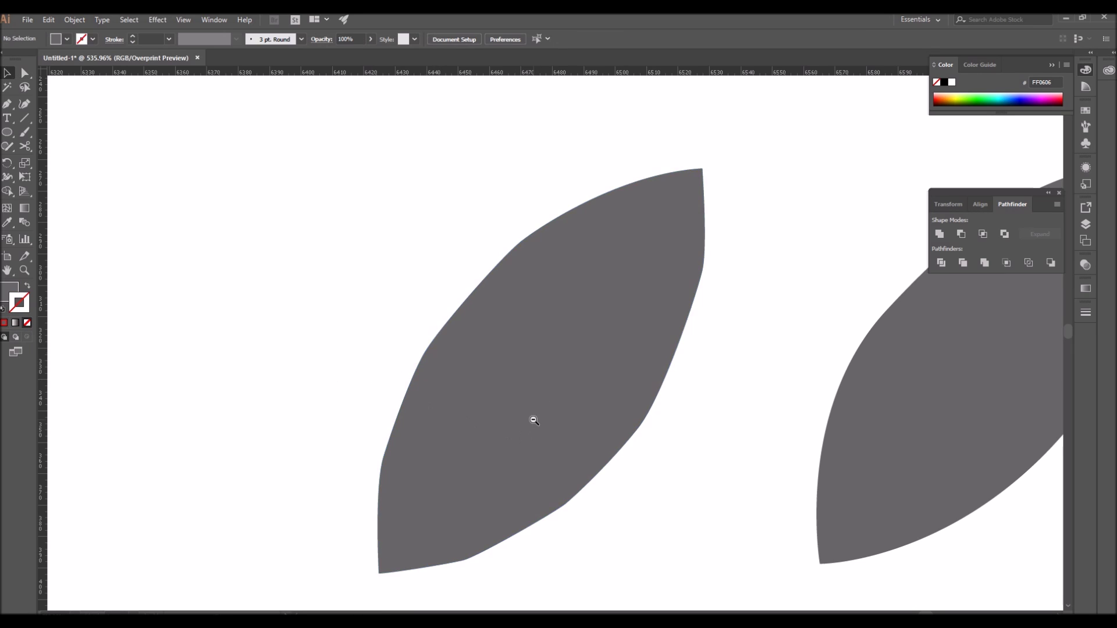
pyautogui.hotkey('ctrl', '-')
pyautogui.hotkey('ctrl', '-')
pyautogui.hotkey('ctrl', '-')
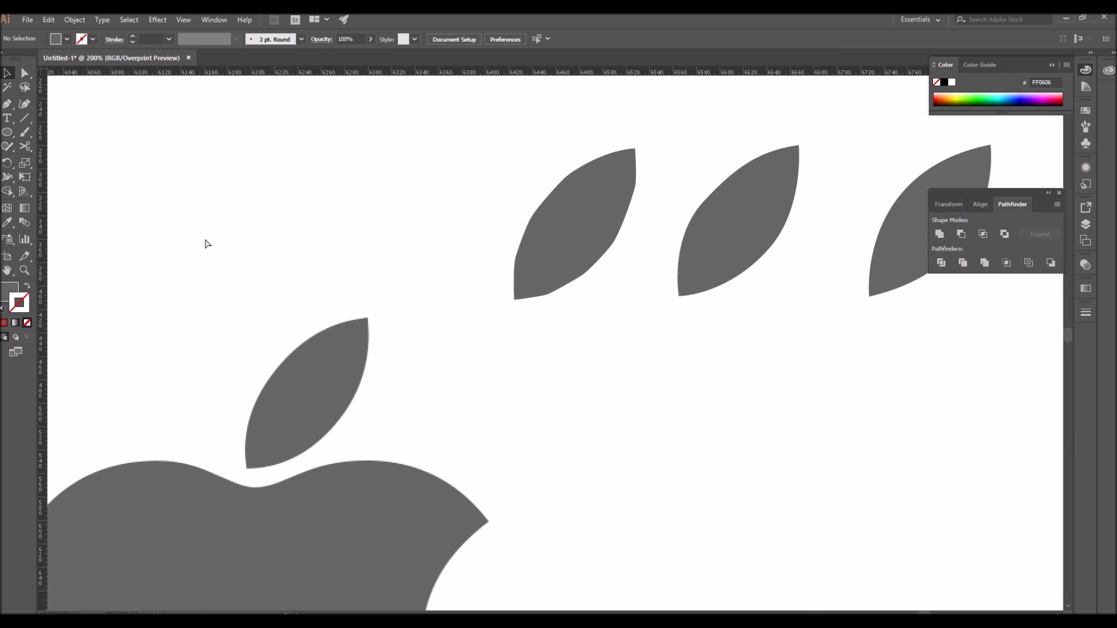
# Step: Draw a closed straight-sided Pen path over the original leaf with four anchor points: both tips and the middle of each side
pyautogui.scroll(3, 484, 449)
pyautogui.moveTo(484, 448); pyautogui.dragTo(520, 429)
pyautogui.press('p')
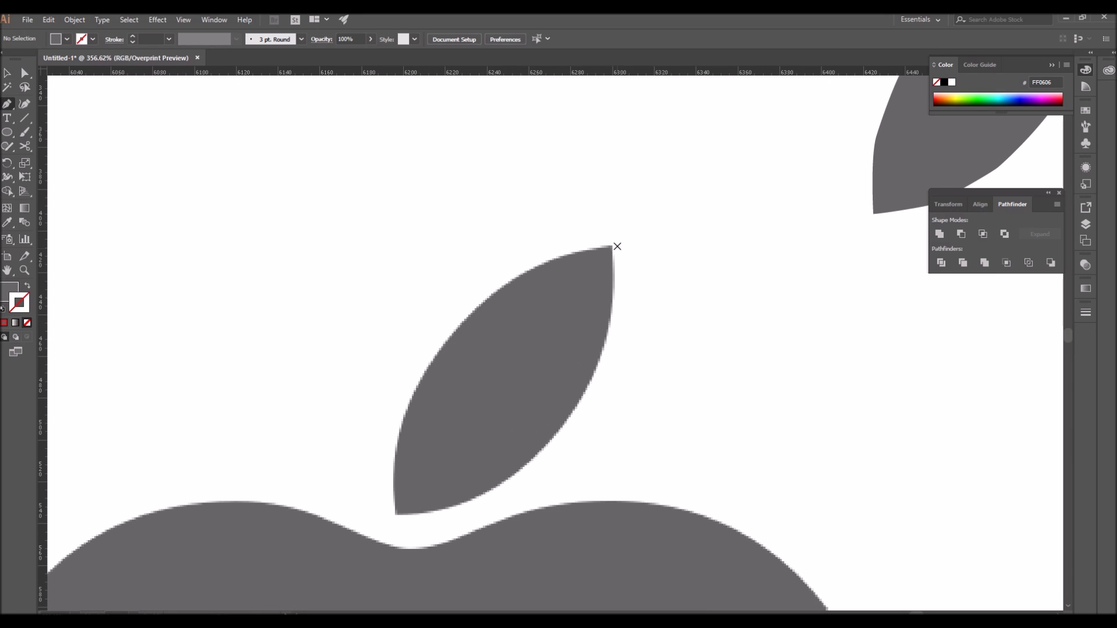
pyautogui.click(612, 247)
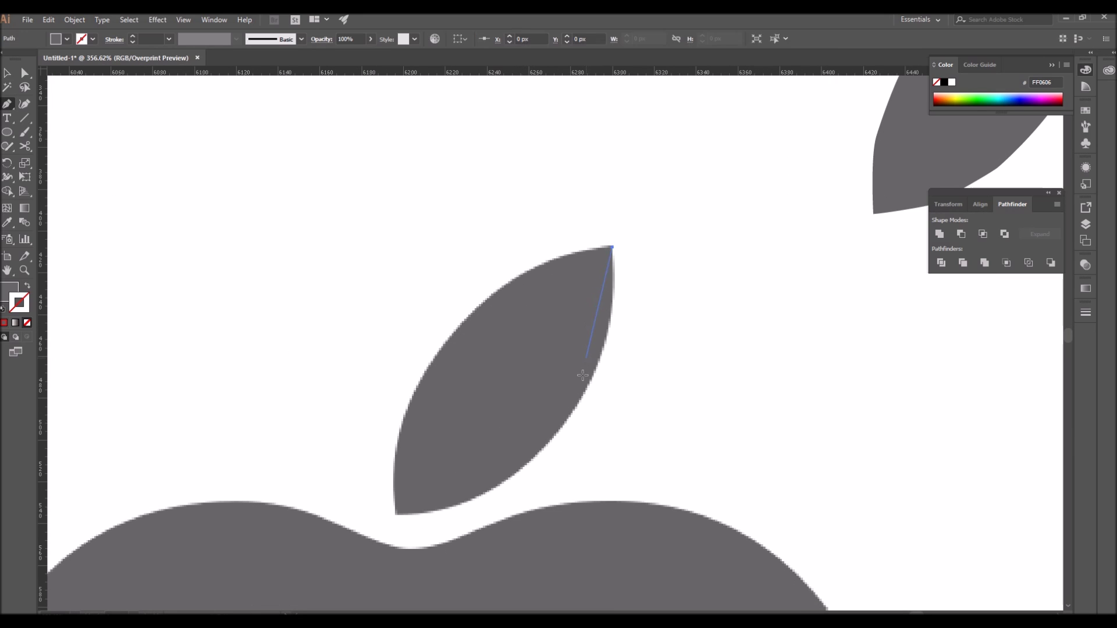
pyautogui.click(562, 427)
pyautogui.click(396, 515)
pyautogui.click(448, 338)
pyautogui.click(613, 247)
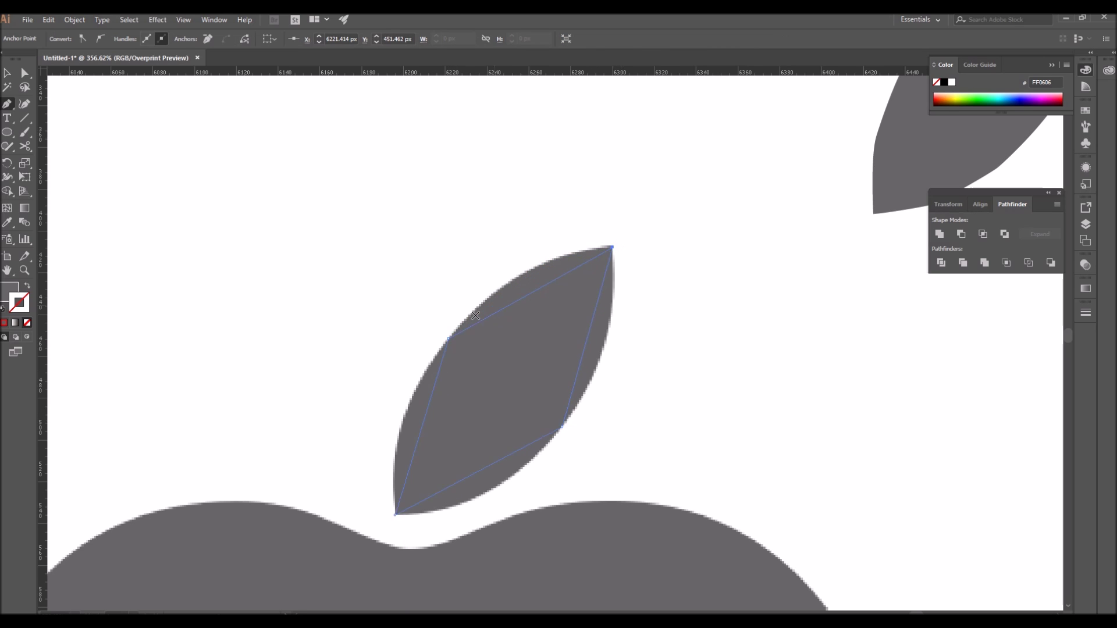
# Step: Shift the left-side anchor point of the four-point path slightly along the leaf's edge, and select the whole path
pyautogui.press('a')
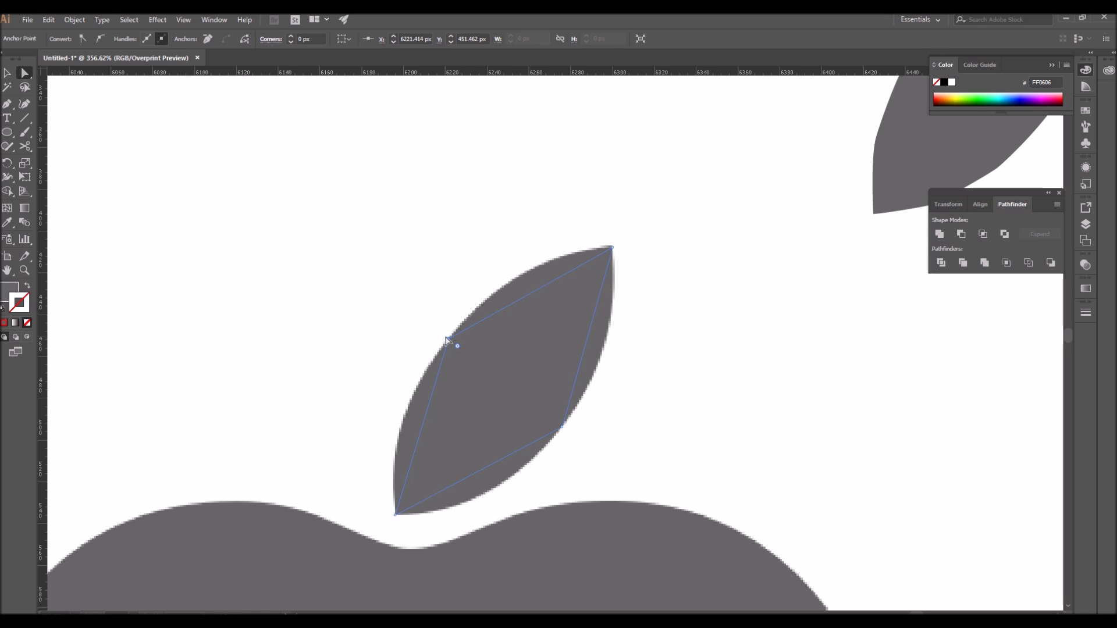
pyautogui.moveTo(448, 338); pyautogui.dragTo(442, 349)
pyautogui.click(395, 515)
pyautogui.moveTo(319, 208); pyautogui.dragTo(701, 551)
pyautogui.click(691, 324)
pyautogui.rightClick(731, 312)
pyautogui.keyDown('ctrl'); pyautogui.keyDown('alt'); pyautogui.click(751, 343); pyautogui.keyUp('alt'); pyautogui.keyUp('ctrl')
pyautogui.keyDown('ctrl'); pyautogui.keyDown('alt'); pyautogui.click(752, 344); pyautogui.keyUp('alt'); pyautogui.keyUp('ctrl')
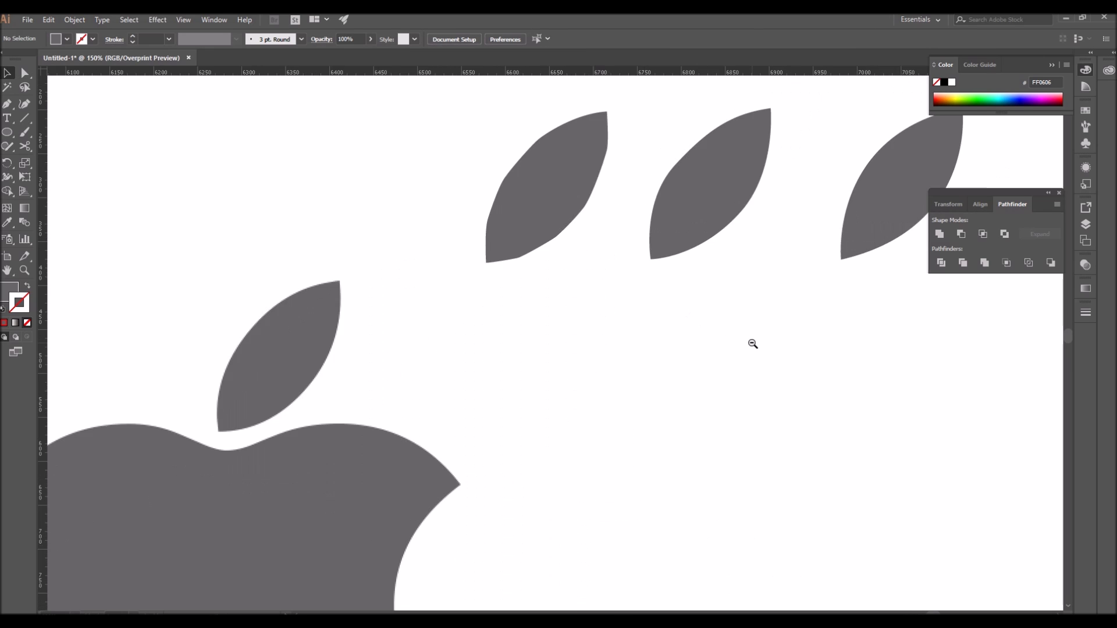
# Step: Move the two-point leaf down, away from the other two traced leaves
pyautogui.keyDown('ctrl'); pyautogui.keyDown('alt'); pyautogui.click(752, 344); pyautogui.keyUp('alt'); pyautogui.keyUp('ctrl')
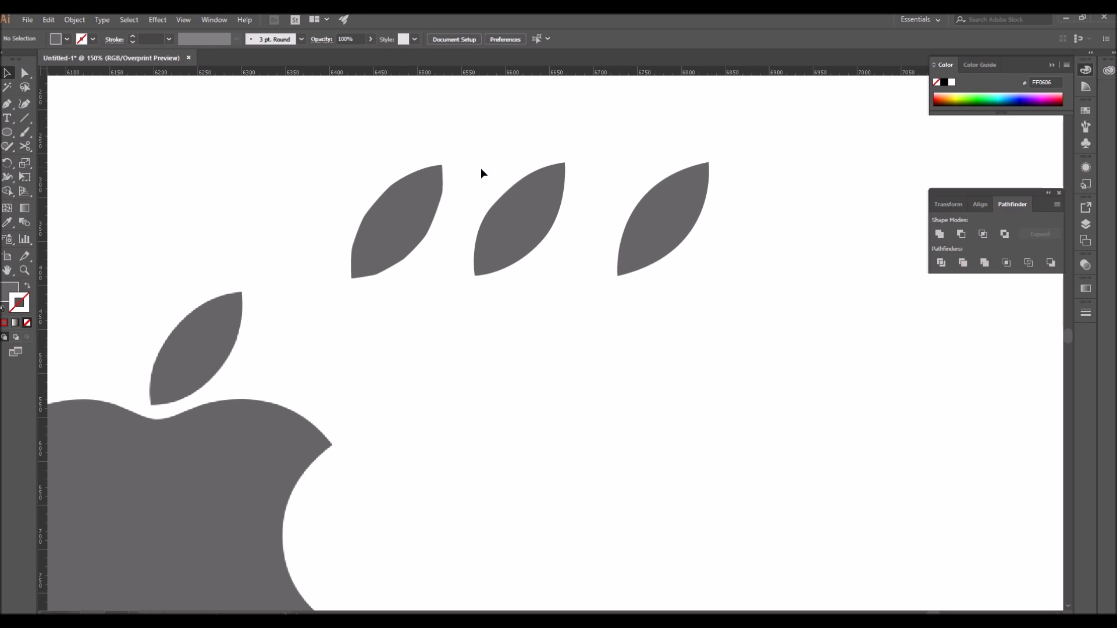
pyautogui.moveTo(645, 212); pyautogui.dragTo(629, 409)
pyautogui.moveTo(527, 329); pyautogui.dragTo(776, 501)
pyautogui.click(797, 486)
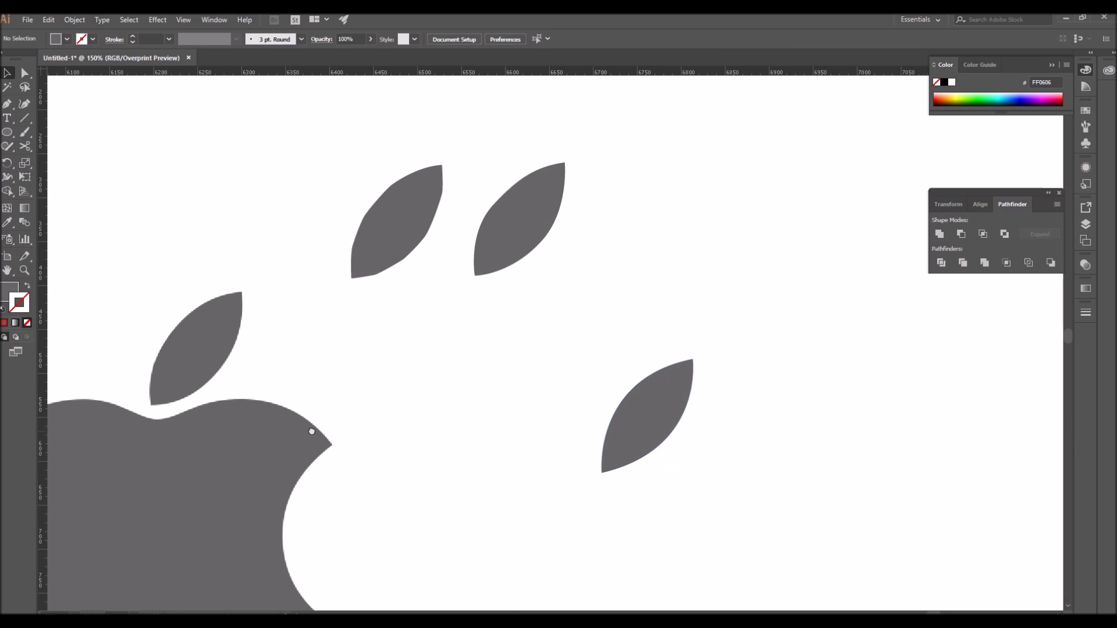
# Step: Delete the two-point leaf and the other two traced leaves, leaving only the original logo
pyautogui.moveTo(289, 431); pyautogui.dragTo(485, 397)
pyautogui.moveTo(738, 364); pyautogui.dragTo(908, 469)
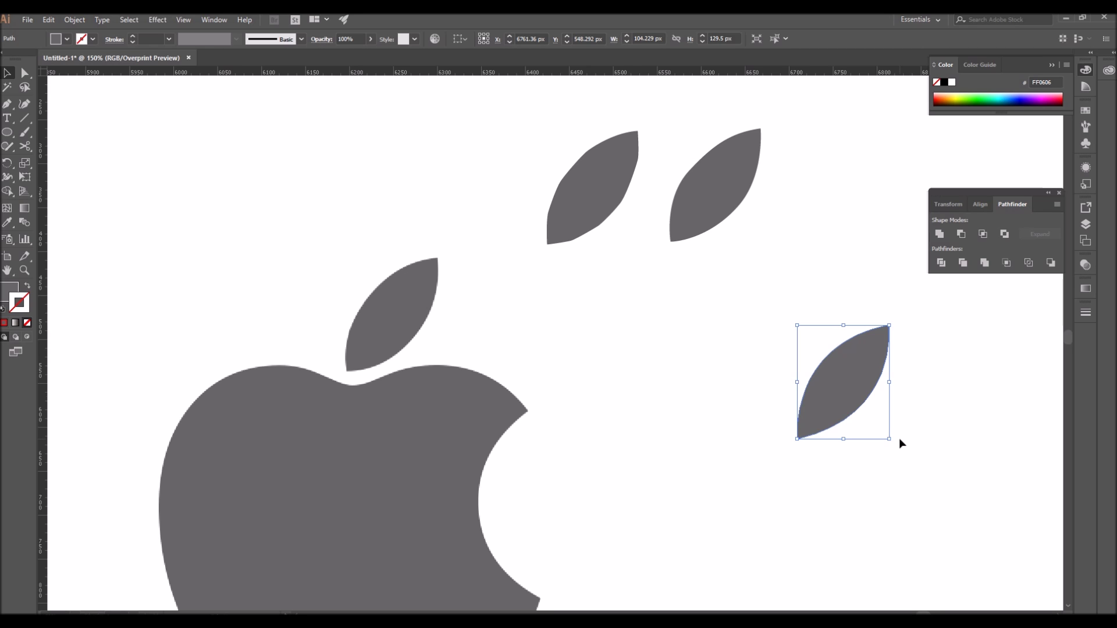
pyautogui.press('Delete')
pyautogui.moveTo(499, 112); pyautogui.dragTo(915, 516)
pyautogui.press('Delete')
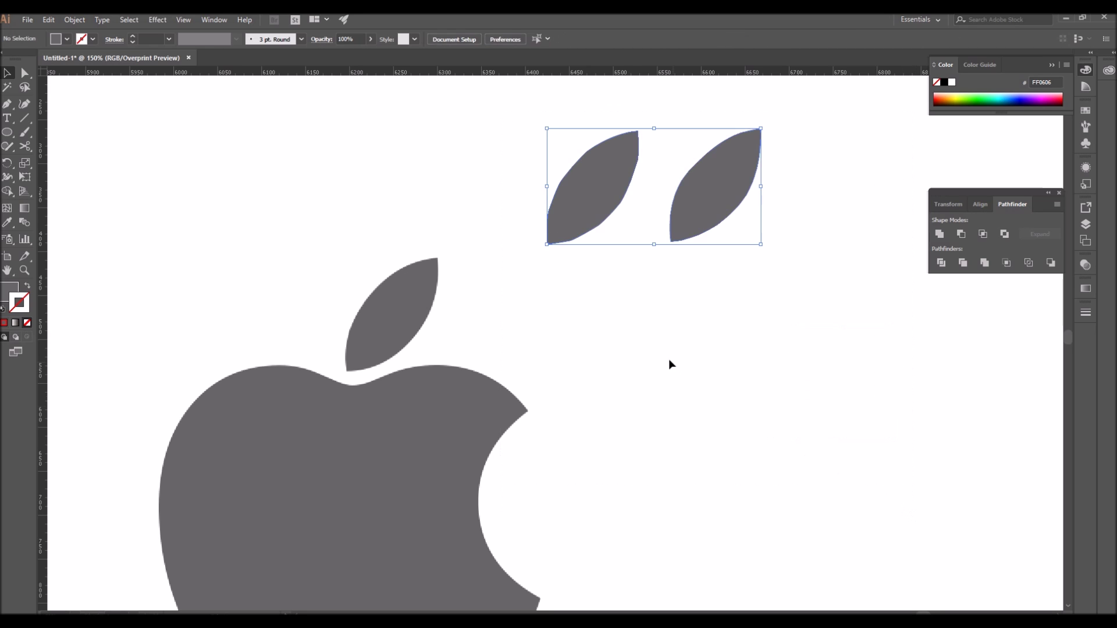
pyautogui.rightClick(664, 358)
pyautogui.click(664, 358)
# Step: Start a Pen path at the dip in the top of the apple body and trace curved segments to the crest of its left lobe
pyautogui.moveTo(486, 383); pyautogui.dragTo(559, 304)
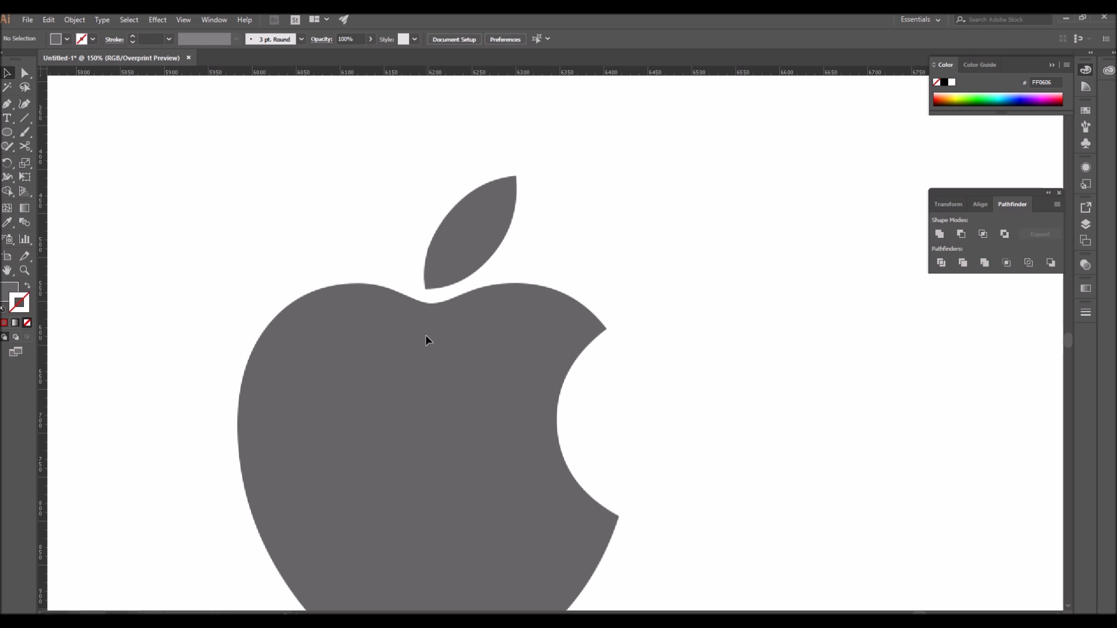
pyautogui.moveTo(428, 320); pyautogui.dragTo(449, 284)
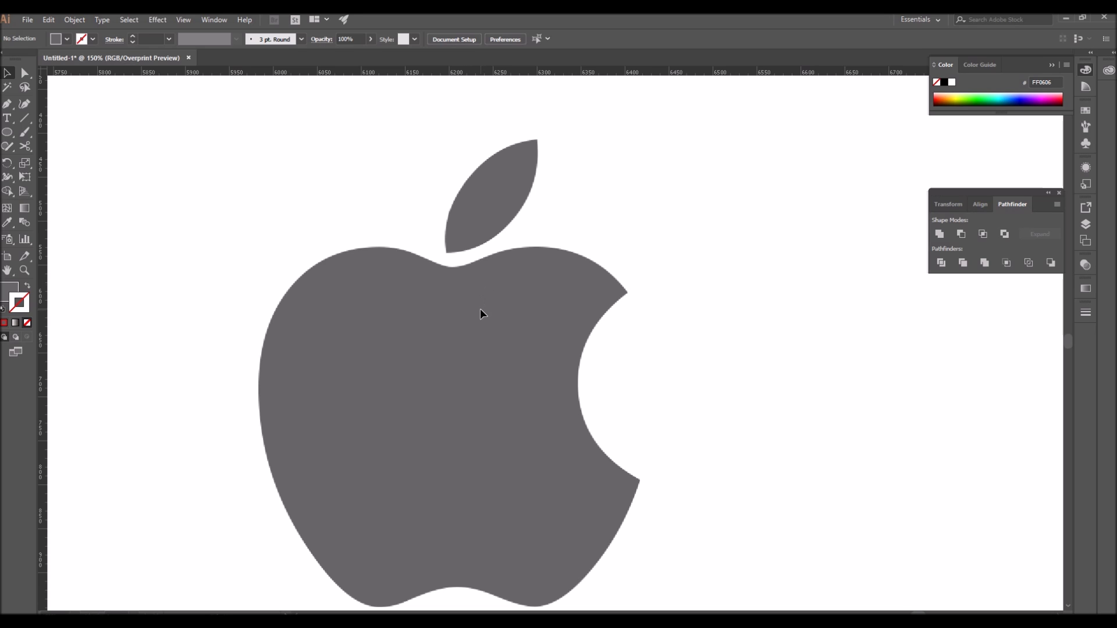
pyautogui.moveTo(241, 148); pyautogui.dragTo(778, 396)
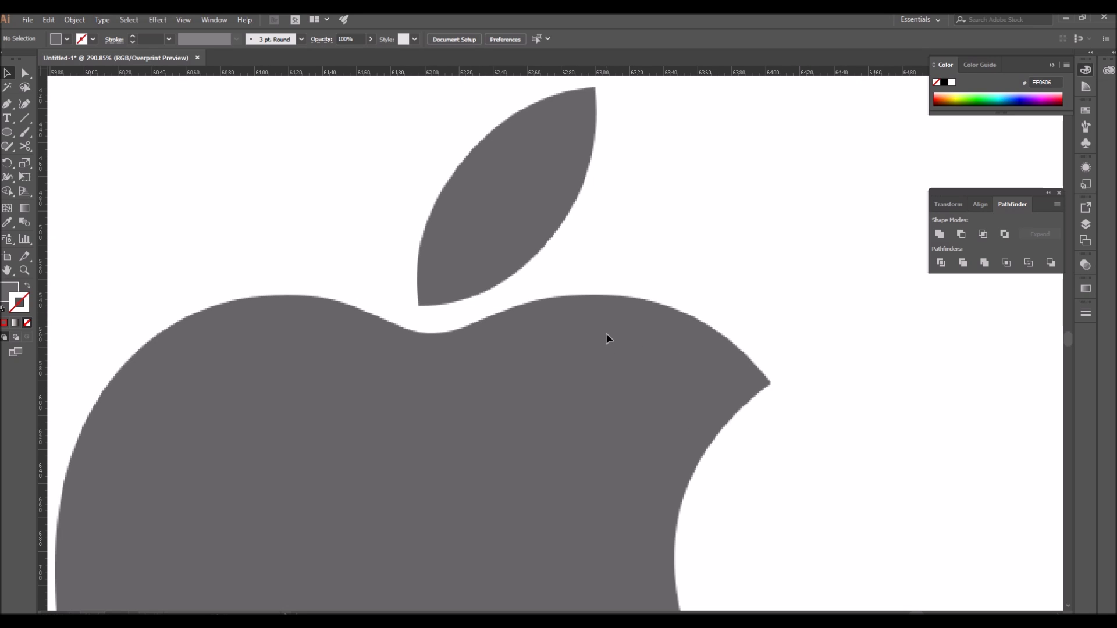
pyautogui.press('p')
pyautogui.moveTo(448, 334); pyautogui.dragTo(561, 324)
pyautogui.moveTo(322, 246); pyautogui.dragTo(436, 320)
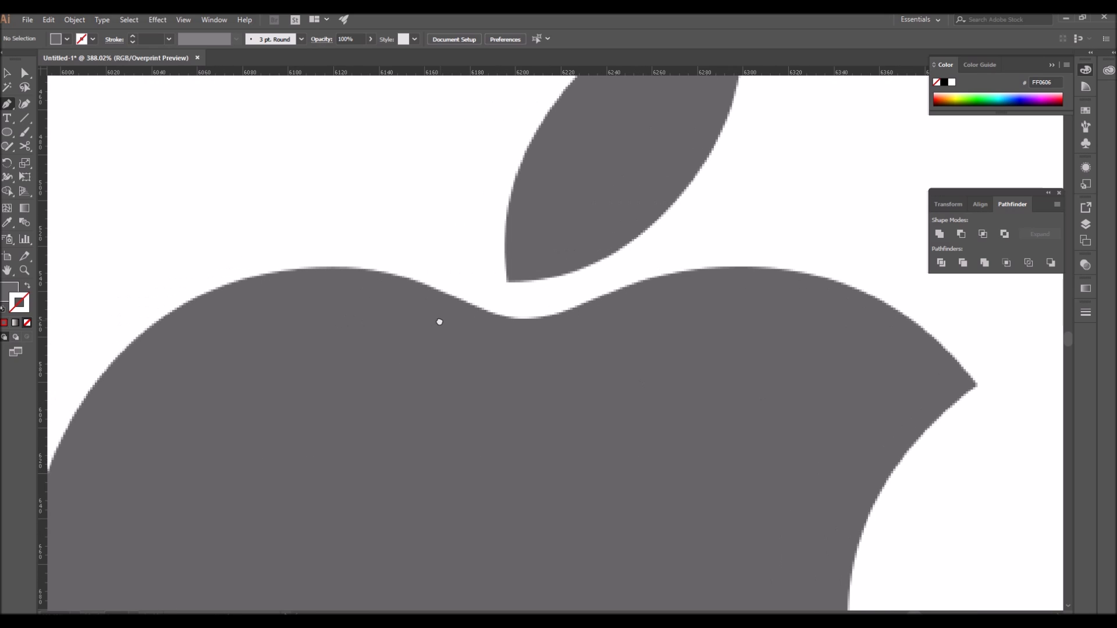
pyautogui.click(526, 320)
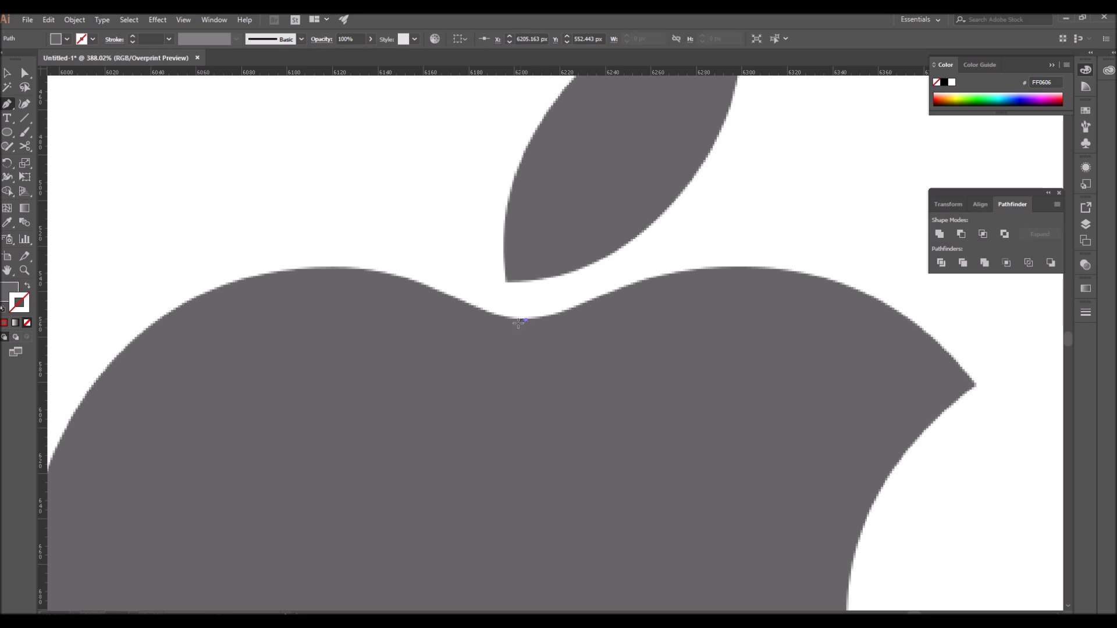
pyautogui.moveTo(452, 300); pyautogui.dragTo(435, 286)
pyautogui.moveTo(323, 266); pyautogui.dragTo(259, 267)
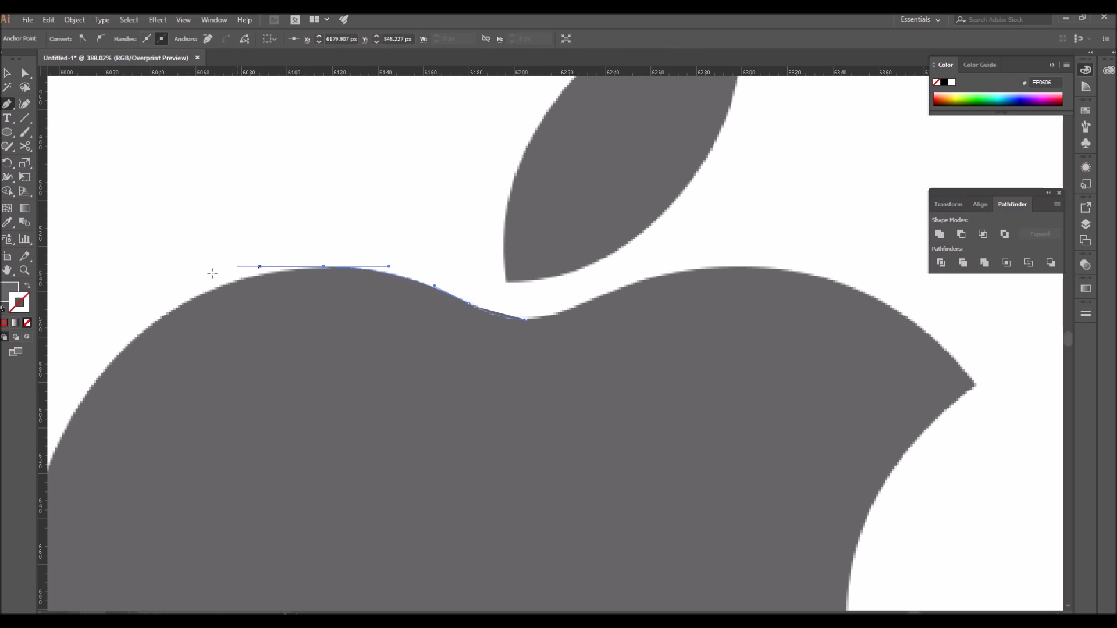
# Step: Extend the traced path around the left lobe with a curved anchor point on the apple's upper left flank
pyautogui.moveTo(160, 356); pyautogui.dragTo(599, 138)
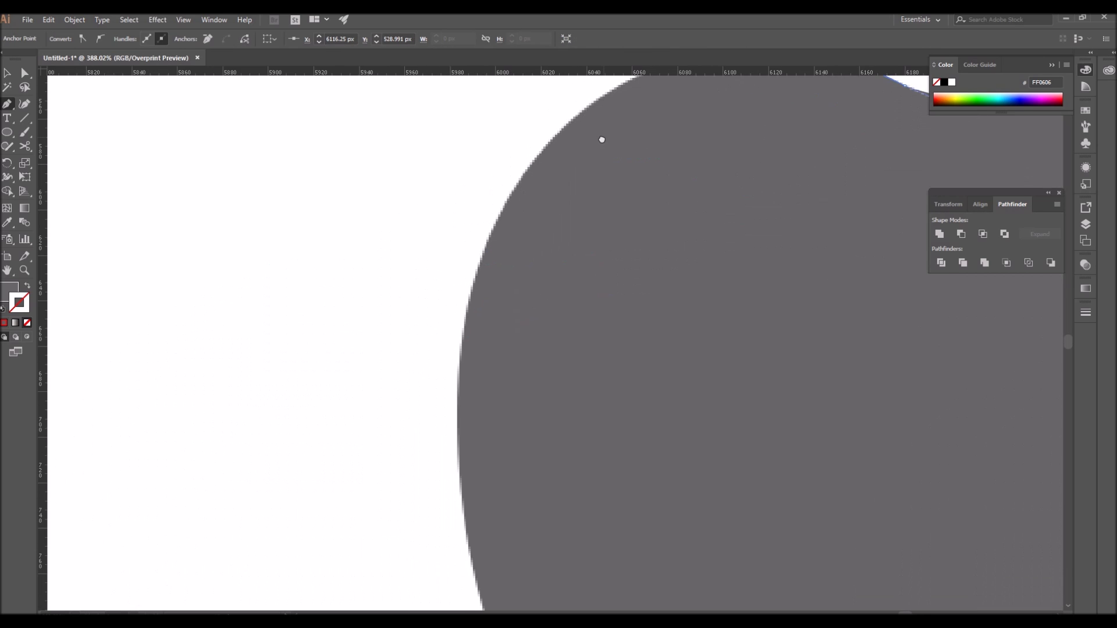
pyautogui.hotkey('ctrl', '-')
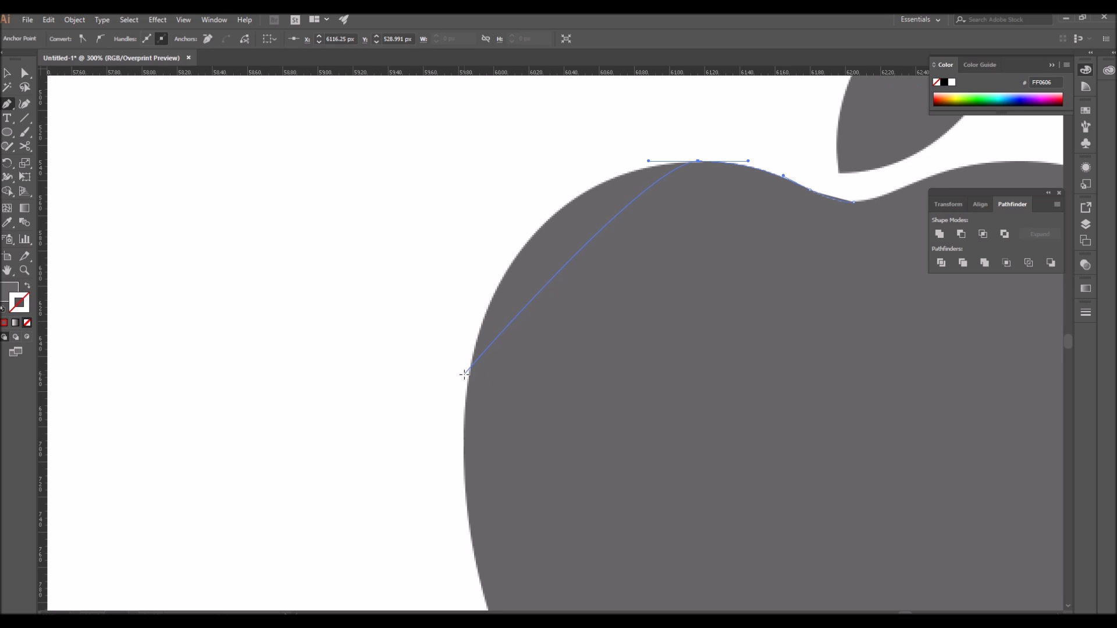
pyautogui.moveTo(470, 369); pyautogui.dragTo(432, 547)
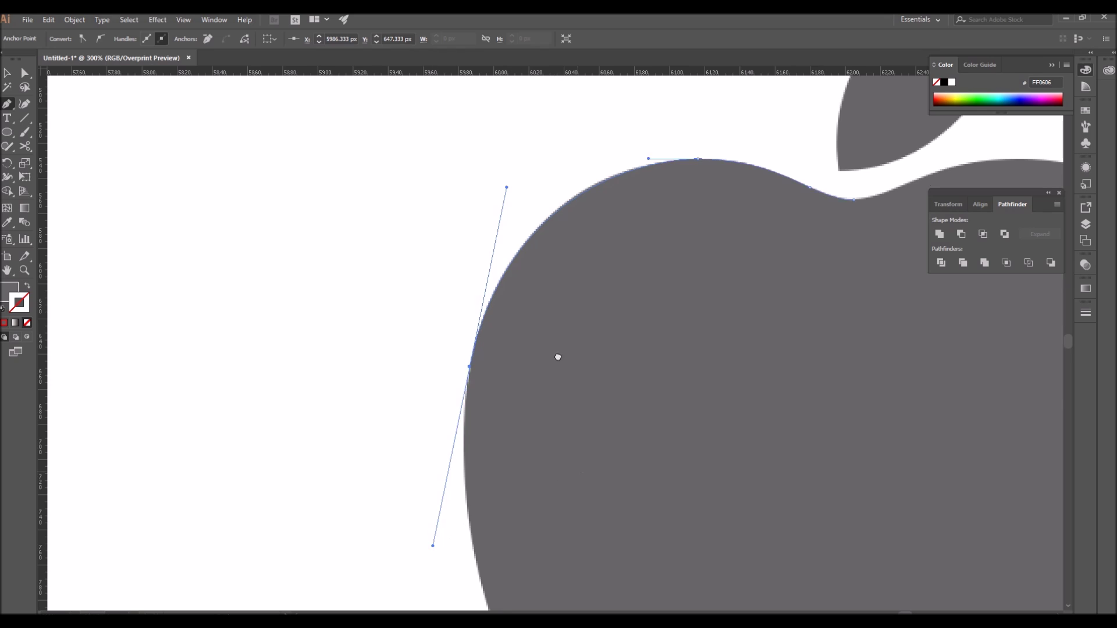
# Step: Continue the trace around the bottom left lobe to the bottom dip's centre, shortening the lobe point's outgoing handle to match the edge
pyautogui.moveTo(576, 439); pyautogui.dragTo(495, 86)
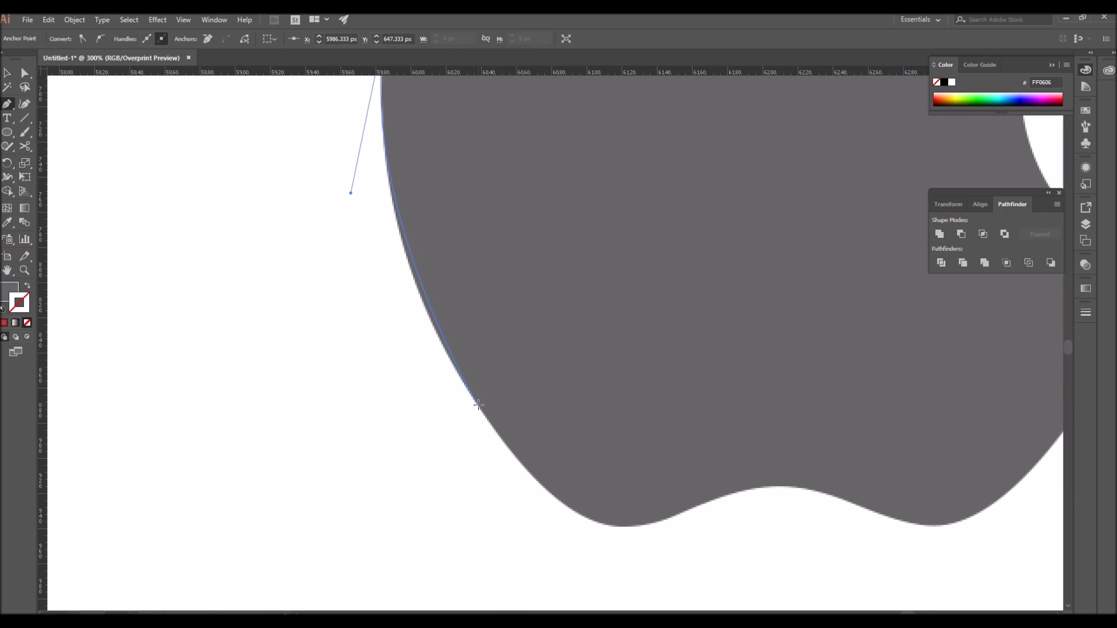
pyautogui.moveTo(617, 529); pyautogui.dragTo(750, 562)
pyautogui.moveTo(687, 530); pyautogui.dragTo(340, 487)
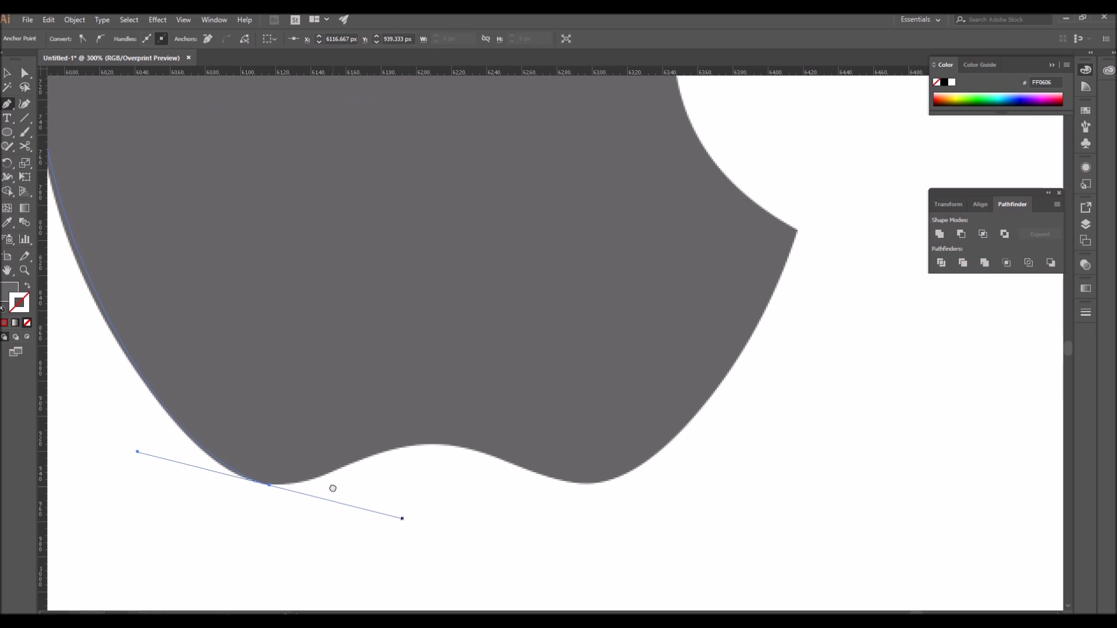
pyautogui.moveTo(403, 520); pyautogui.dragTo(339, 501)
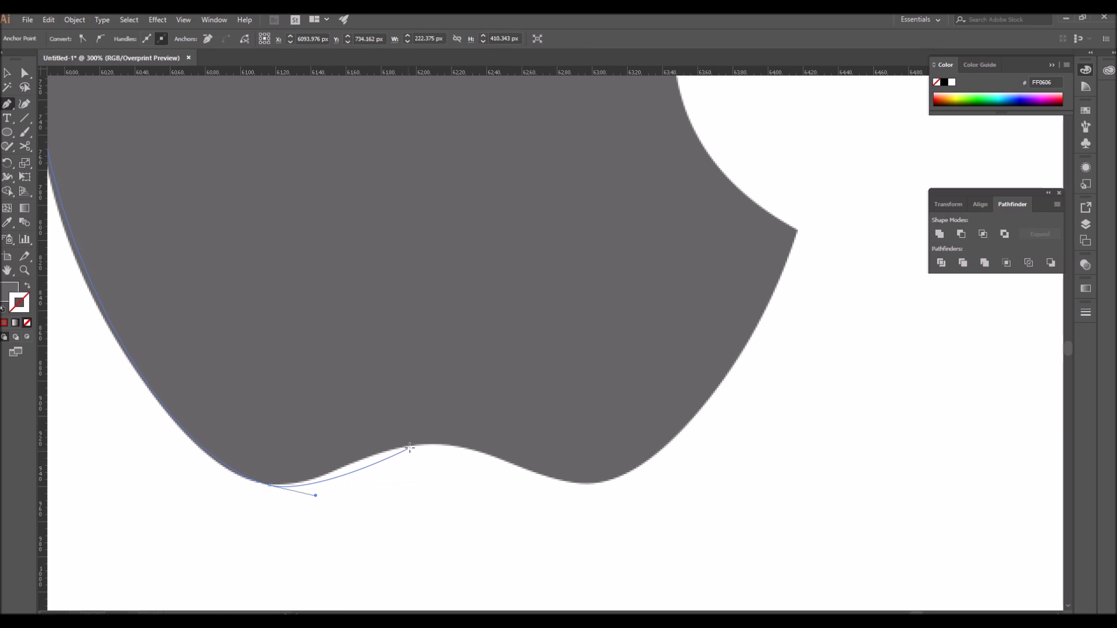
pyautogui.moveTo(424, 444); pyautogui.dragTo(474, 444)
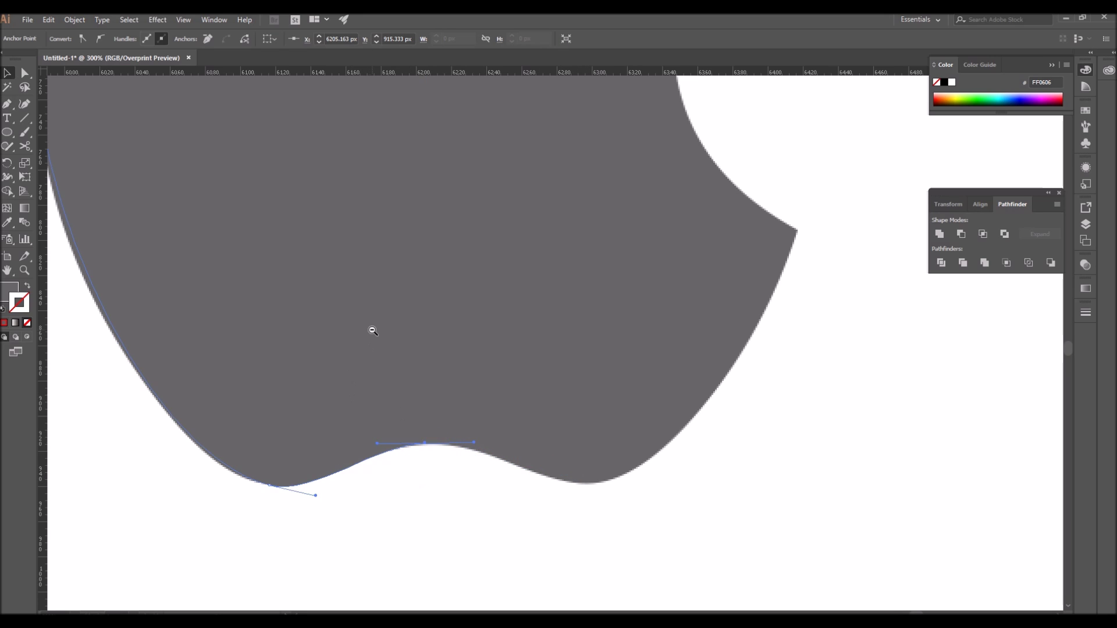
# Step: Move the traced half-apple onto the blank canvas to the left of the logo and deselect it
pyautogui.hotkey('ctrl', '-')
pyautogui.hotkey('ctrl', '-')
pyautogui.moveTo(522, 283); pyautogui.dragTo(195, 252)
pyautogui.click(448, 319)
pyautogui.moveTo(449, 319); pyautogui.dragTo(429, 437)
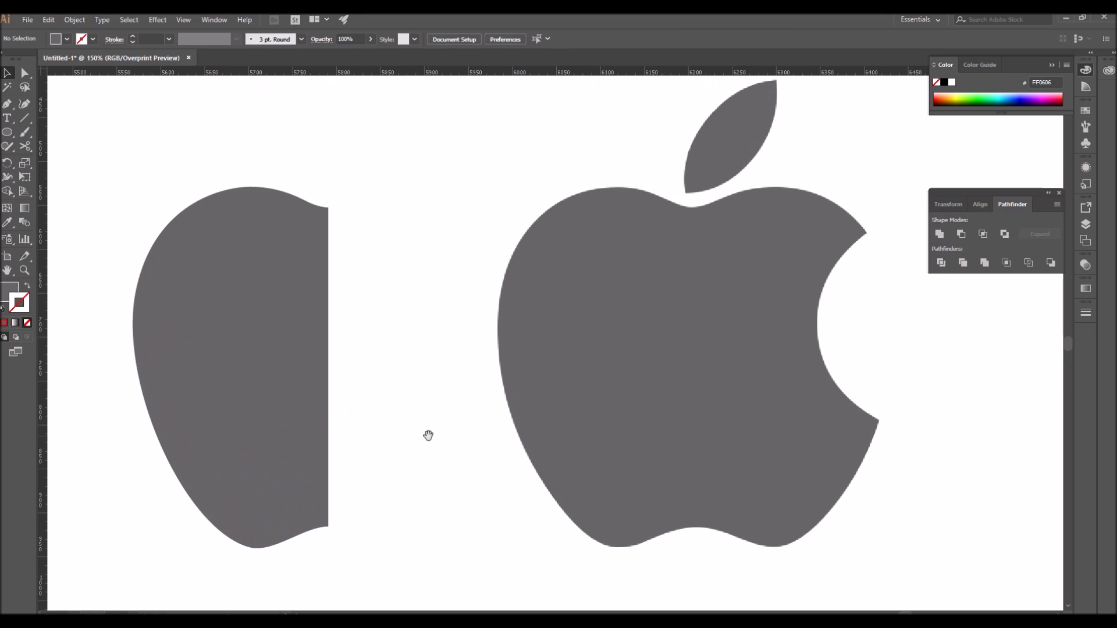
# Step: Display the anchor points of the traced half and examine those along its top edge and crest
pyautogui.moveTo(149, 192); pyautogui.dragTo(414, 400)
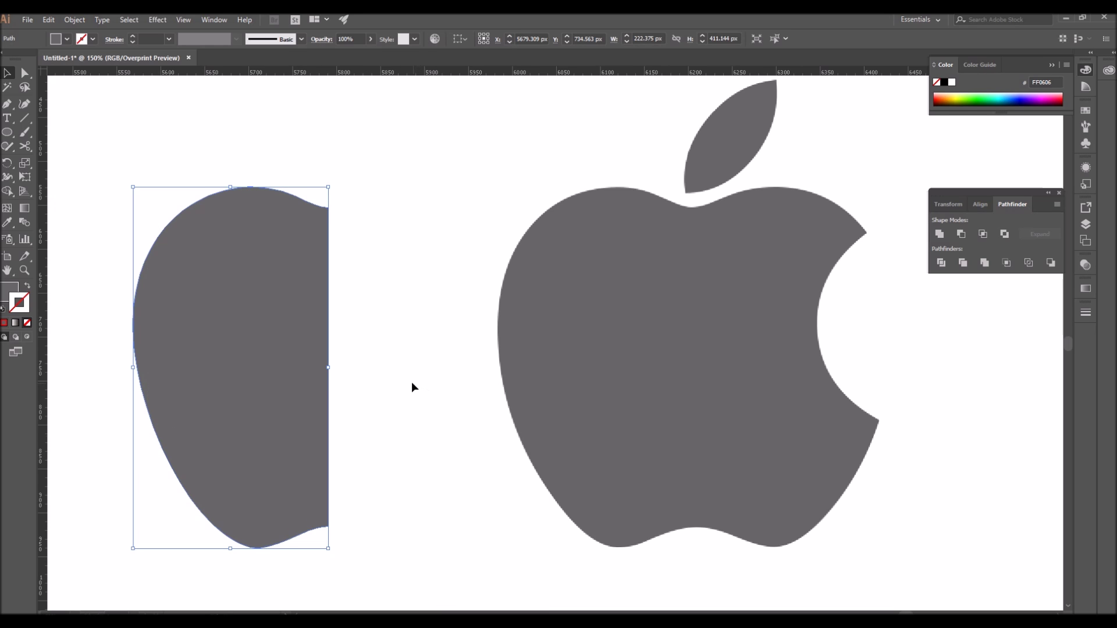
pyautogui.press('a')
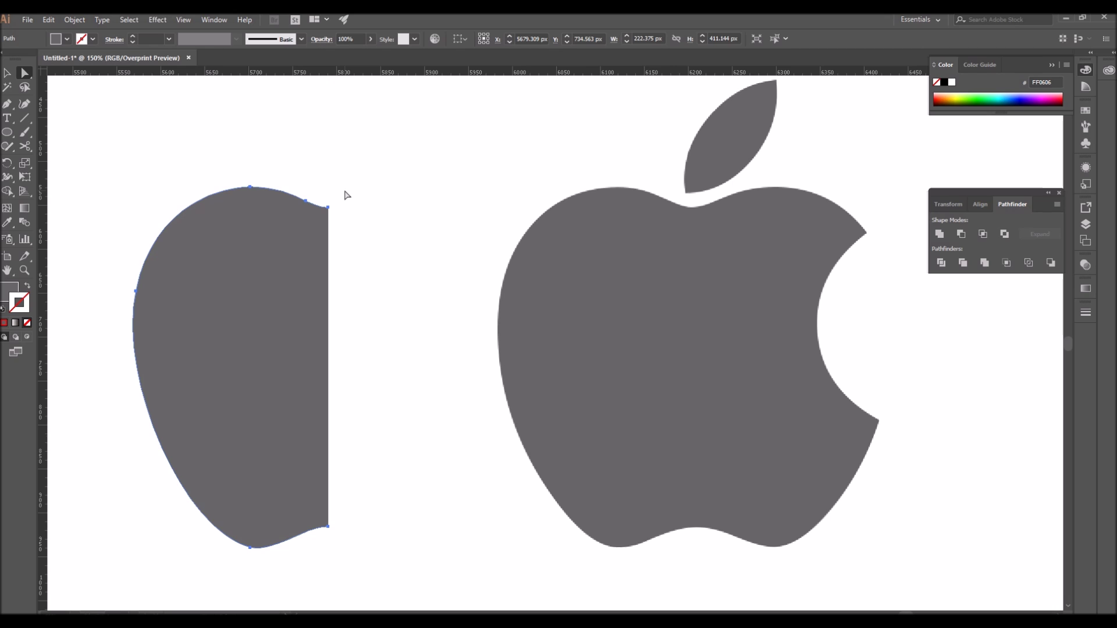
pyautogui.moveTo(92, 151); pyautogui.dragTo(360, 576)
pyautogui.click(401, 456)
pyautogui.press('v')
pyautogui.click(302, 432)
pyautogui.click(373, 318)
pyautogui.click(257, 239)
pyautogui.press('a')
pyautogui.click(369, 274)
pyautogui.click(291, 268)
pyautogui.click(299, 197)
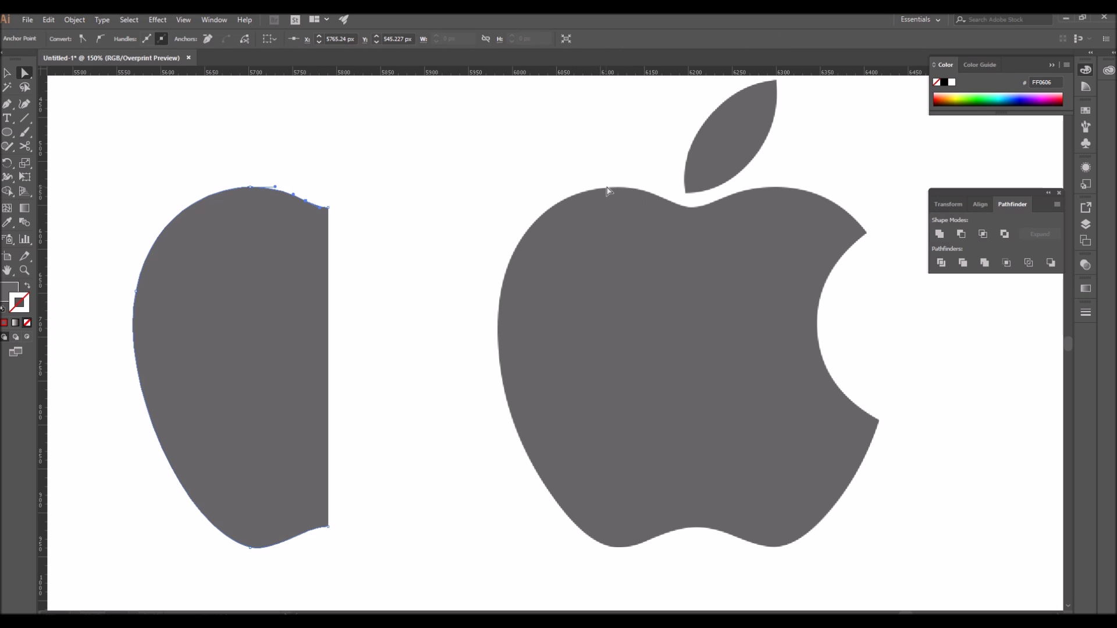
pyautogui.moveTo(237, 189); pyautogui.dragTo(253, 208)
# Step: Examine the left-flank anchor point's direction handles and the bottom anchor points of the traced half, comparing them with the logo
pyautogui.click(123, 280)
pyautogui.moveTo(108, 269); pyautogui.dragTo(153, 334)
pyautogui.click(136, 292)
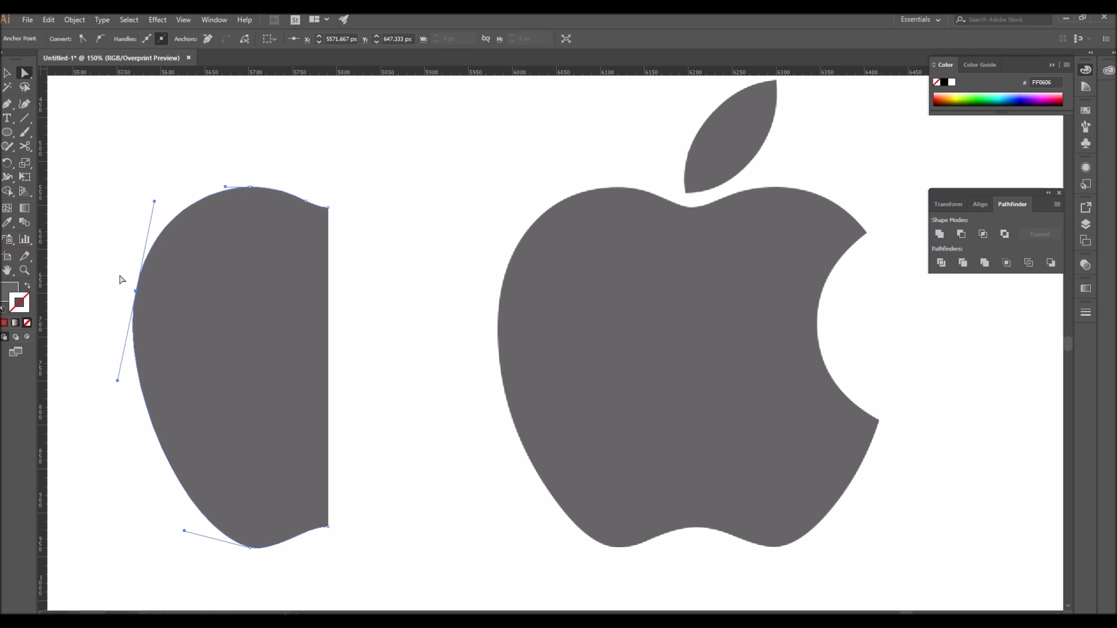
pyautogui.moveTo(110, 323); pyautogui.dragTo(137, 362)
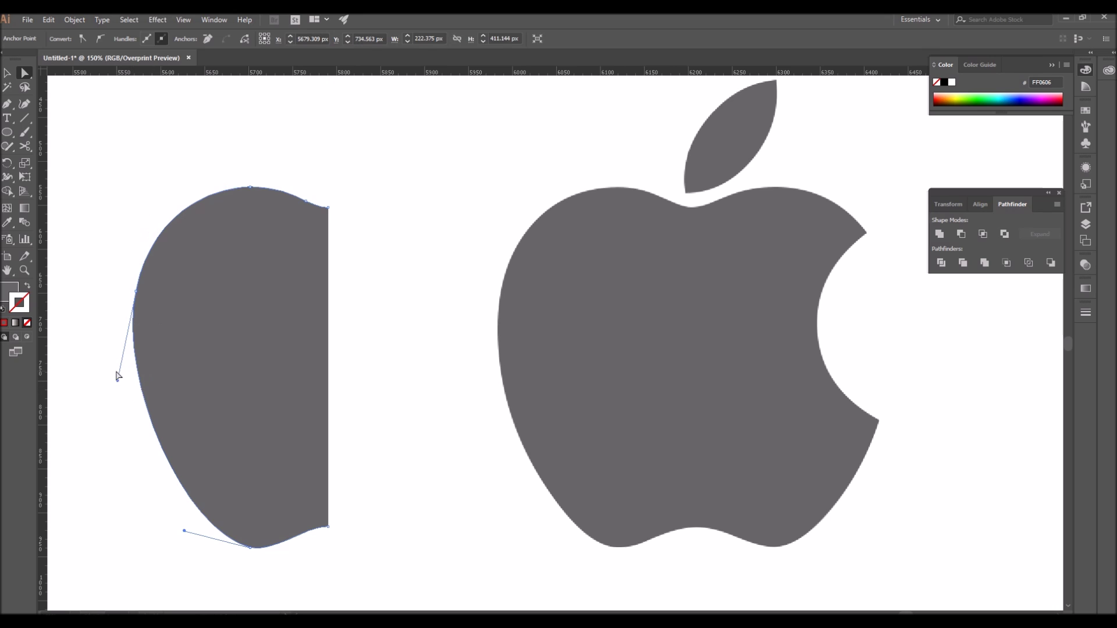
pyautogui.click(87, 351)
pyautogui.moveTo(106, 270); pyautogui.dragTo(169, 329)
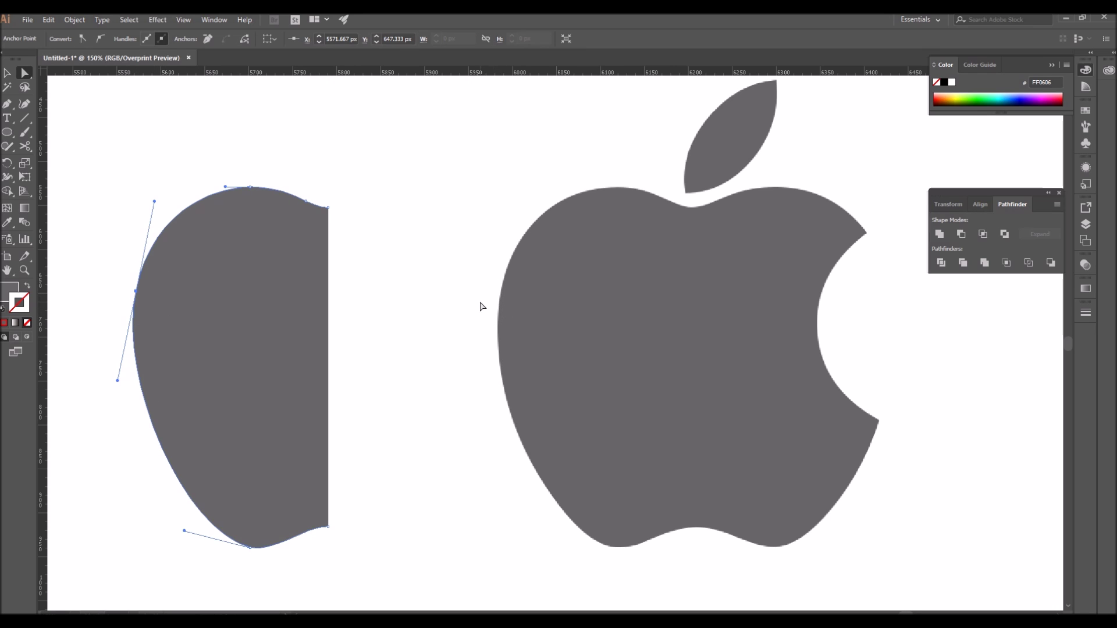
pyautogui.moveTo(540, 320); pyautogui.dragTo(554, 348)
pyautogui.moveTo(83, 277); pyautogui.dragTo(152, 304)
pyautogui.click(381, 436)
pyautogui.moveTo(378, 469); pyautogui.dragTo(234, 574)
pyautogui.click(395, 453)
# Step: Delete the traced half-apple, leaving only the original logo
pyautogui.press('v')
pyautogui.moveTo(94, 131); pyautogui.dragTo(201, 326)
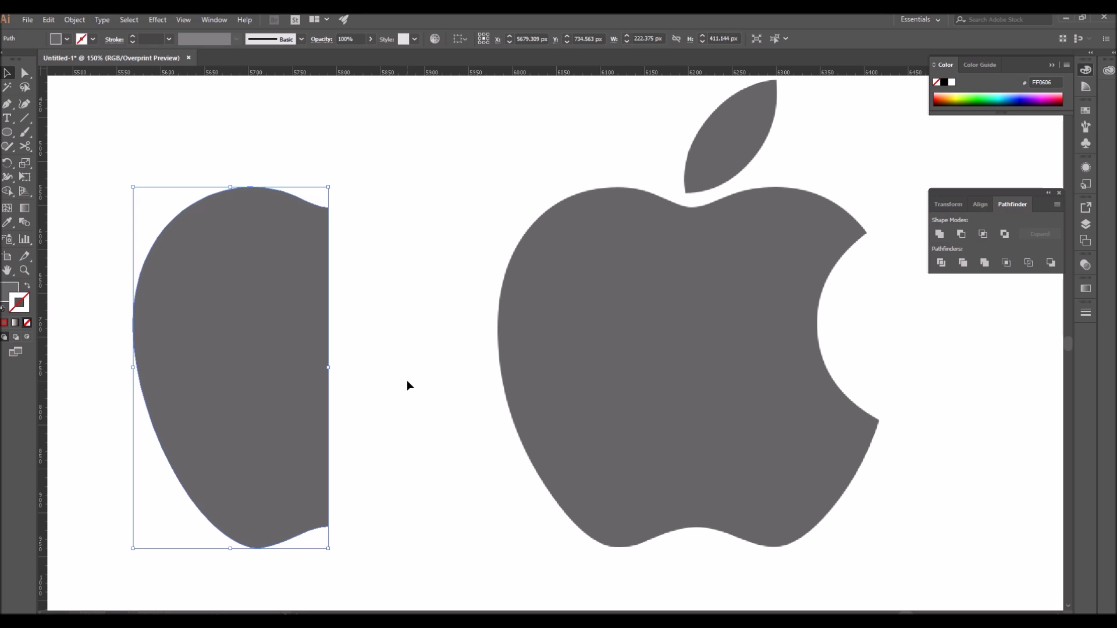
pyautogui.press('Delete')
# Step: Draw a two-point Pen curve from the crest of the apple's left lobe to its upper left flank
pyautogui.hscroll(3, 546, 373)
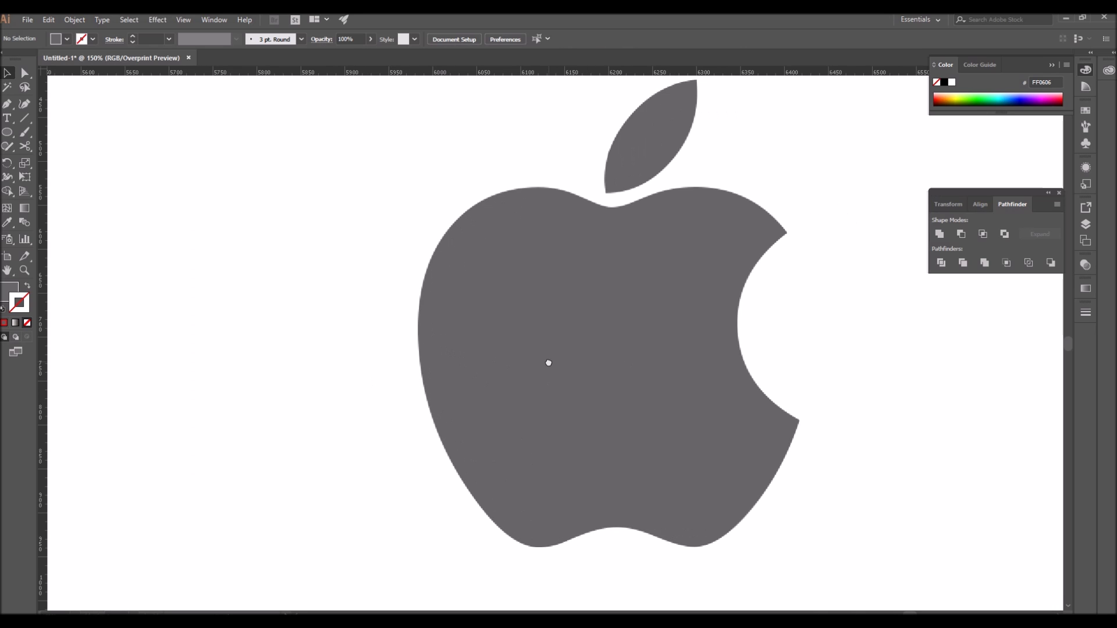
pyautogui.moveTo(548, 363); pyautogui.dragTo(534, 363)
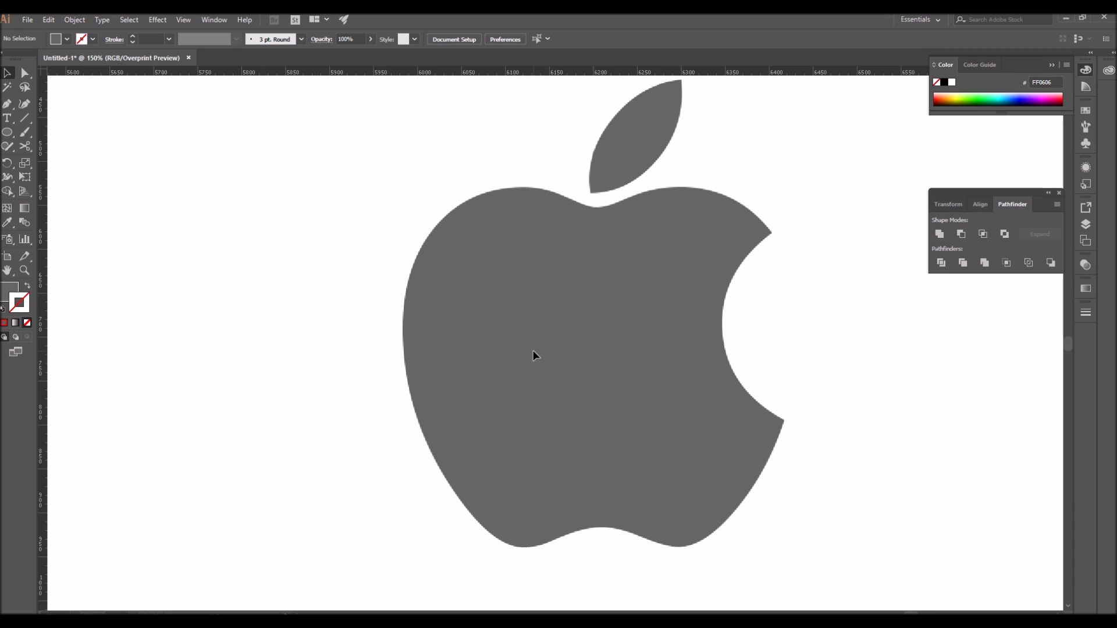
pyautogui.press('p')
pyautogui.moveTo(340, 137); pyautogui.dragTo(851, 342)
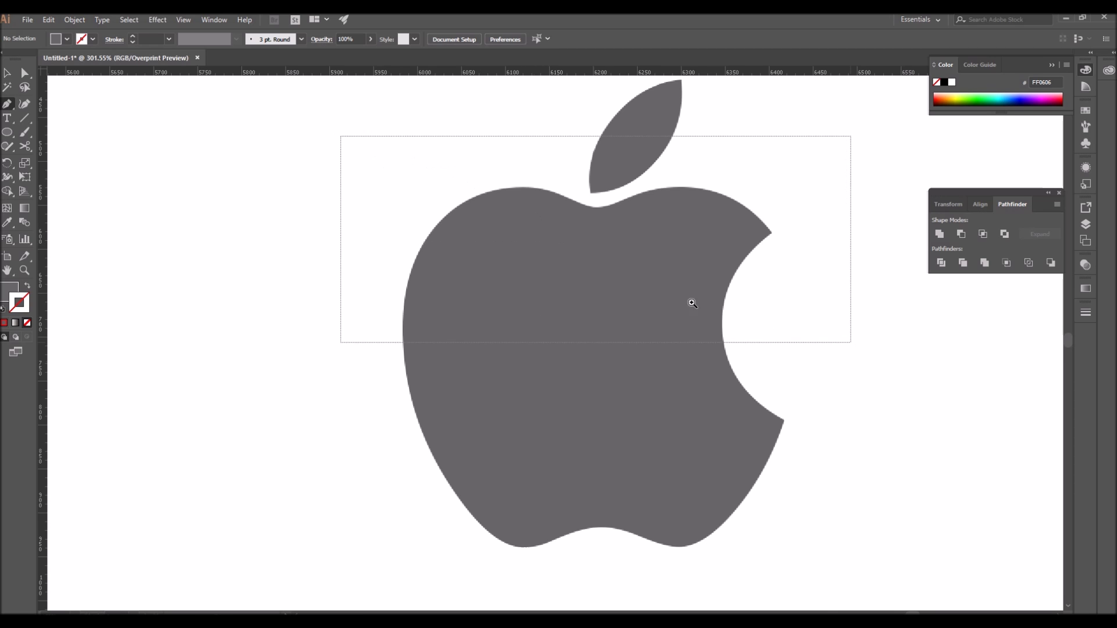
pyautogui.moveTo(496, 269); pyautogui.dragTo(454, 263)
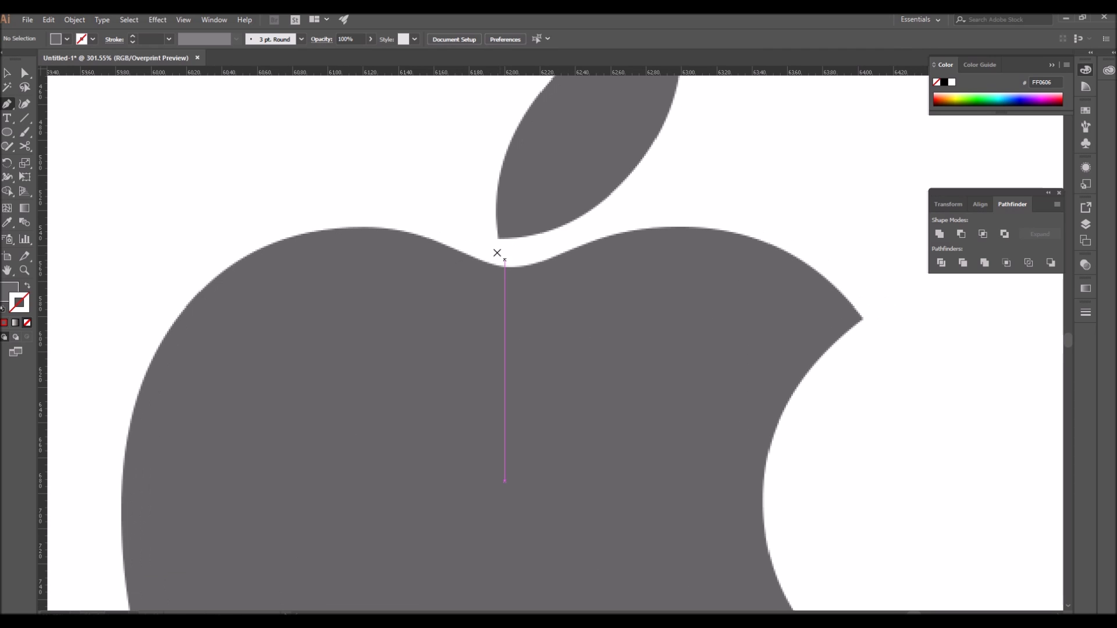
pyautogui.click(354, 227)
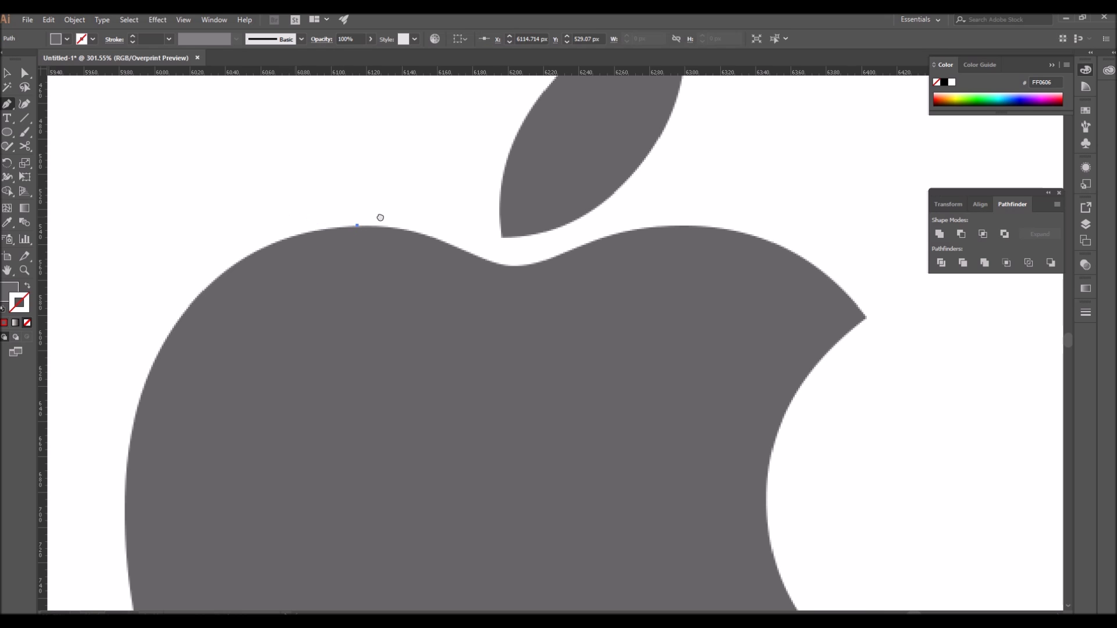
pyautogui.moveTo(379, 217); pyautogui.dragTo(471, 213)
pyautogui.moveTo(220, 434); pyautogui.dragTo(179, 530)
pyautogui.moveTo(210, 371); pyautogui.dragTo(227, 428)
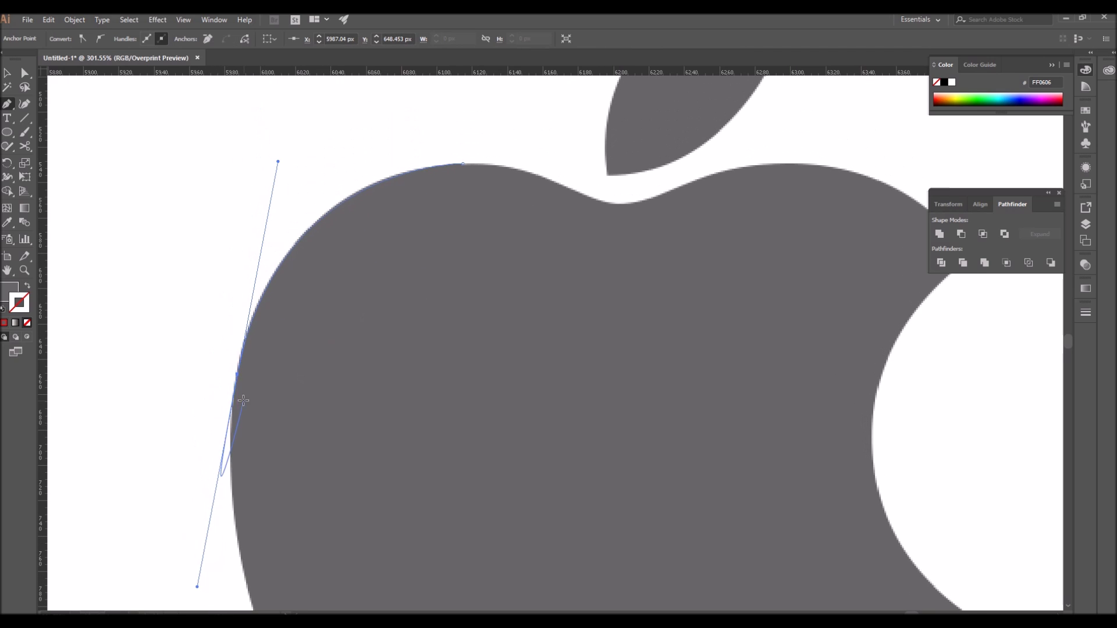
# Step: Finish the traced arc and give it a red stroke with no fill
pyautogui.press('v')
pyautogui.click(215, 385)
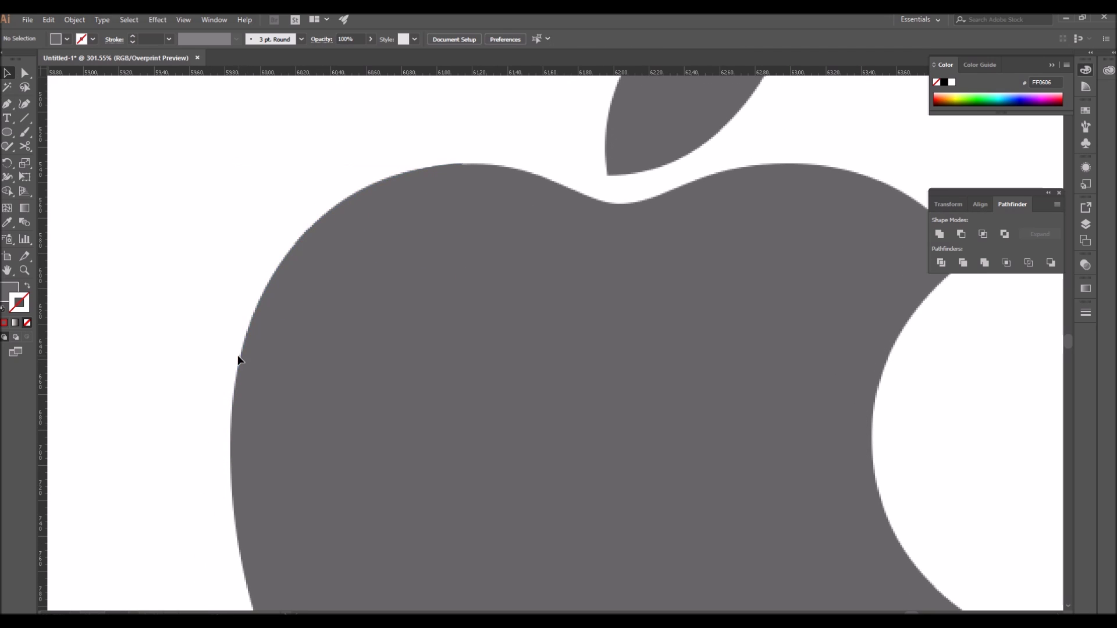
pyautogui.click(238, 359)
pyautogui.click(4, 322)
pyautogui.click(28, 323)
# Step: Select the red arc's lower anchor point and examine the direction handles on both sides of it
pyautogui.press('a')
pyautogui.click(237, 374)
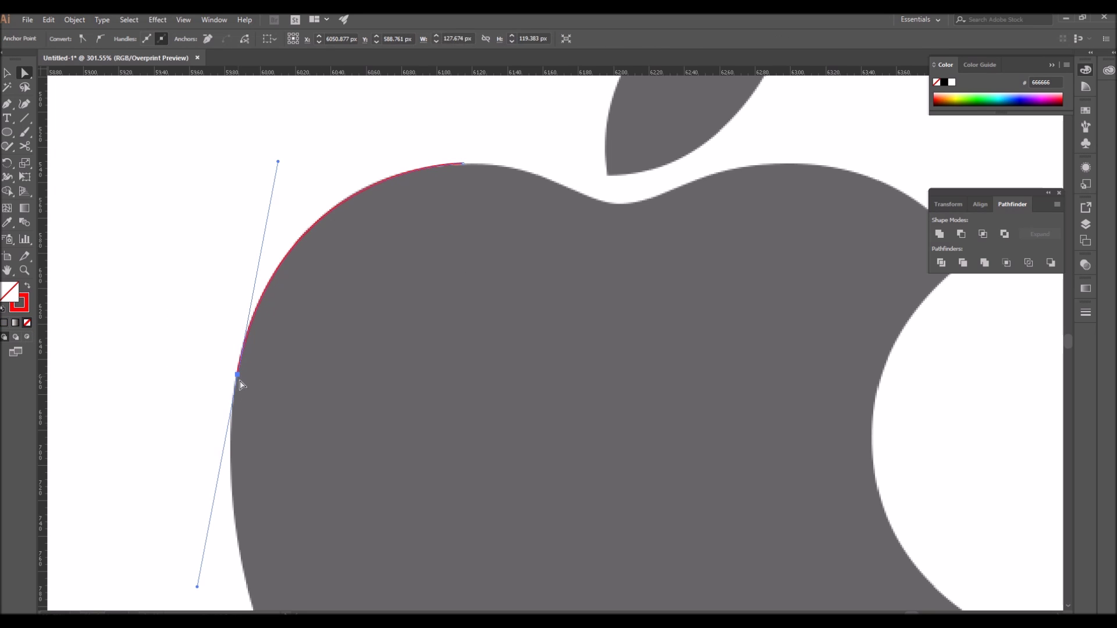
pyautogui.click(280, 230)
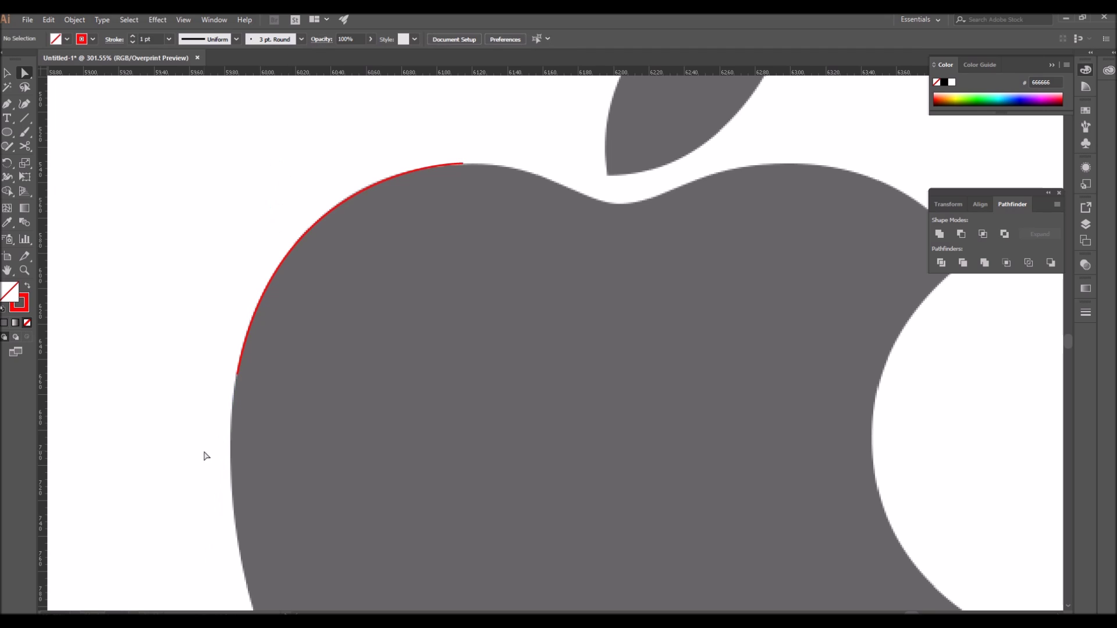
pyautogui.click(237, 376)
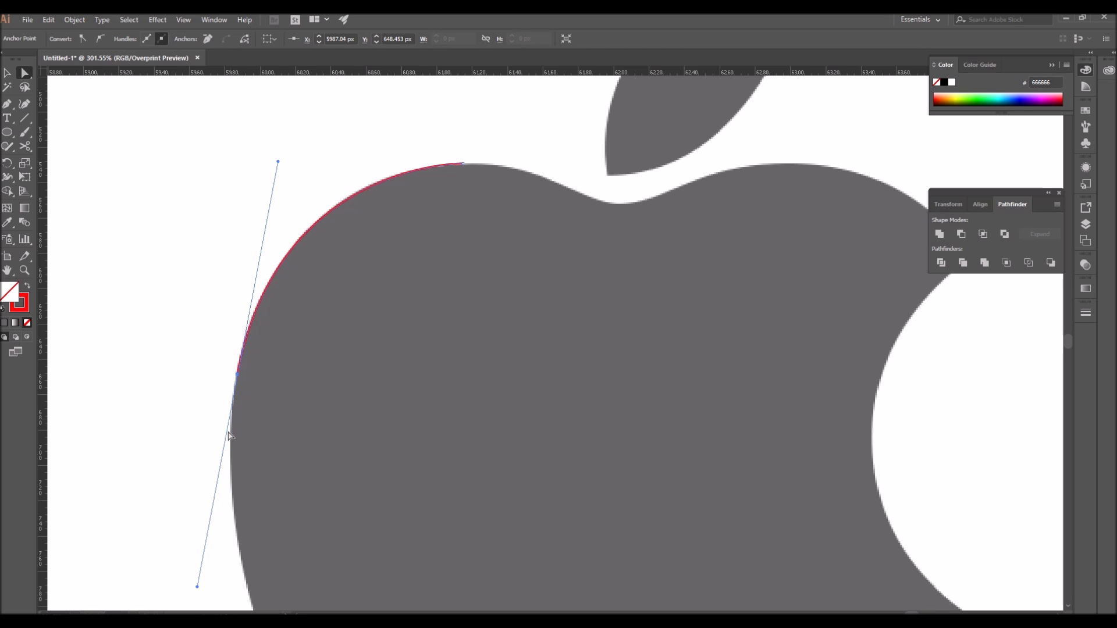
pyautogui.rightClick(211, 590)
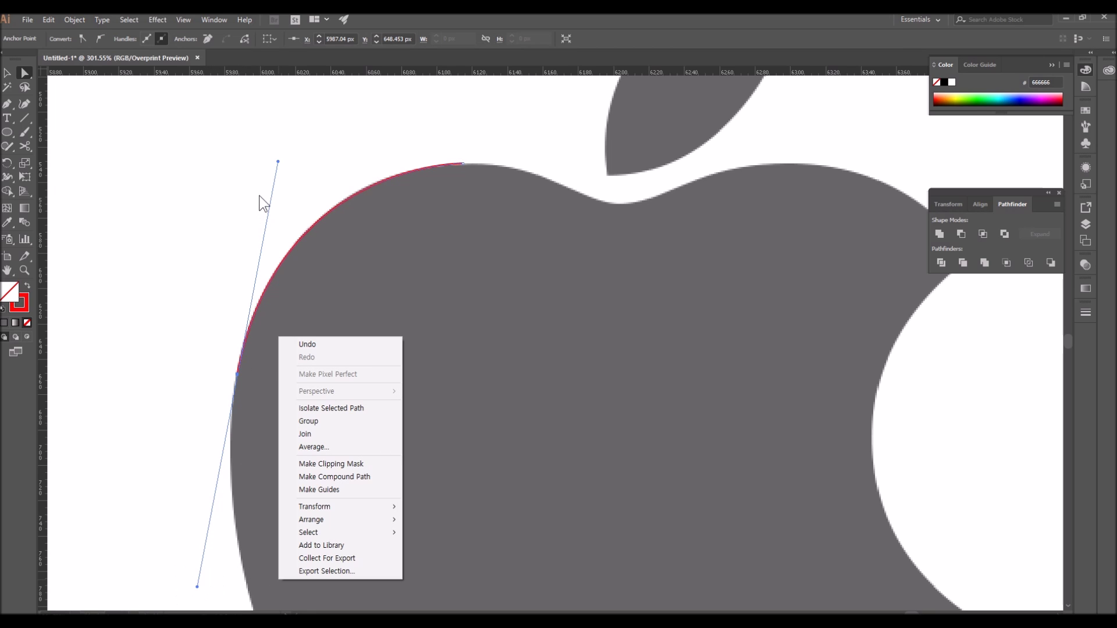
pyautogui.click(293, 176)
pyautogui.click(294, 176)
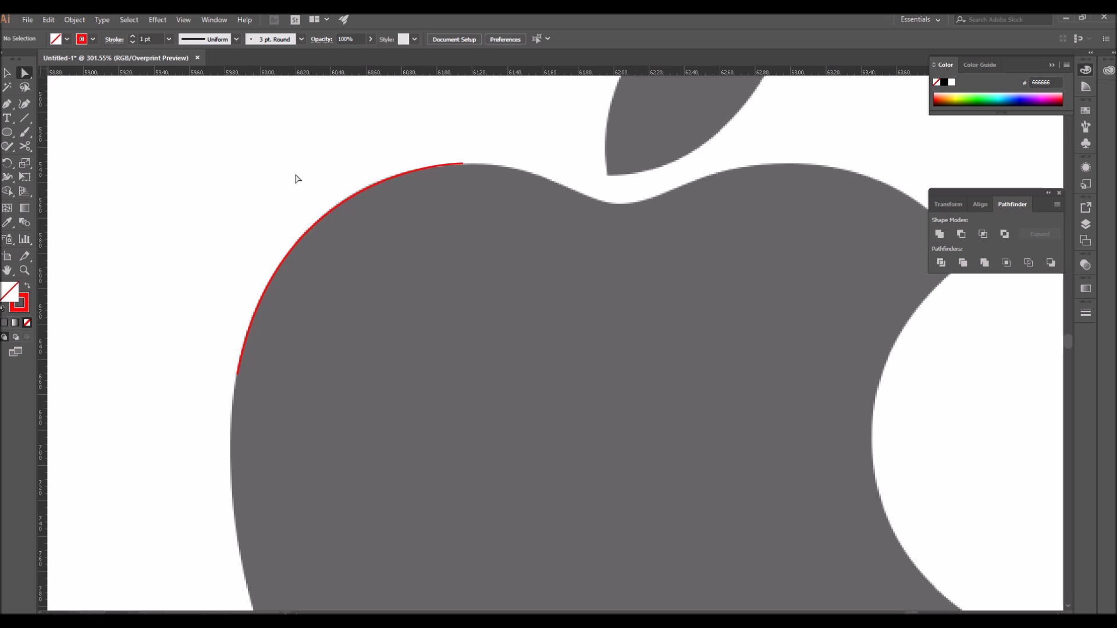
# Step: Resume the red arc with the Pen tool at its lower end and pull a handle down along the apple's left edge
pyautogui.keyDown('ctrl'); pyautogui.keyDown('alt'); pyautogui.click(327, 321); pyautogui.keyUp('alt'); pyautogui.keyUp('ctrl')
pyautogui.moveTo(347, 402); pyautogui.dragTo(216, 342)
pyautogui.moveTo(233, 349); pyautogui.dragTo(463, 309)
pyautogui.press('v')
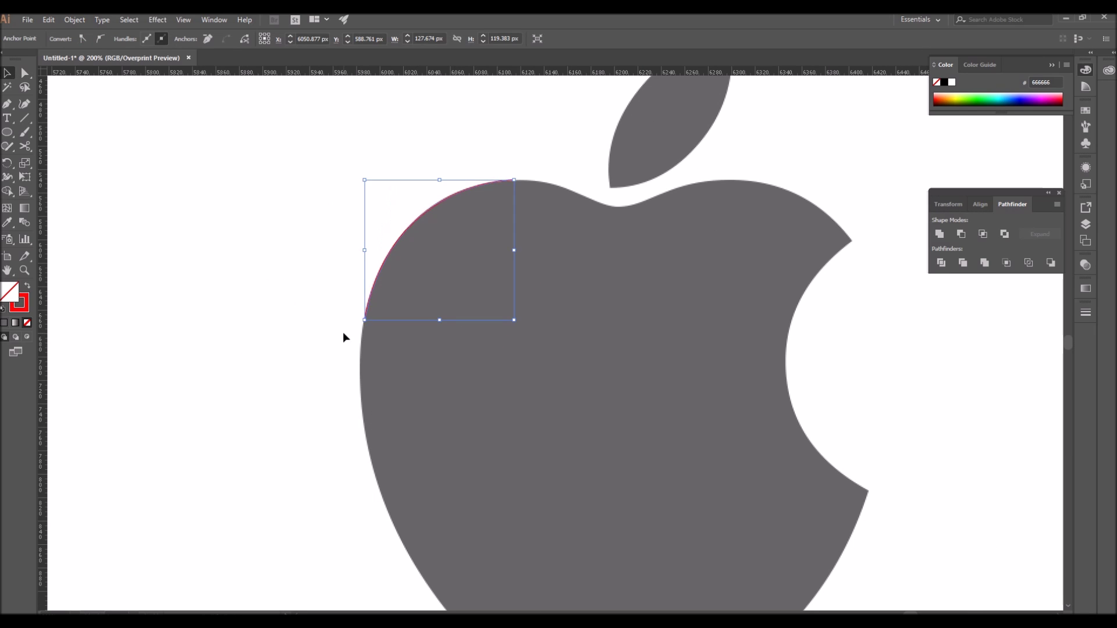
pyautogui.press('p')
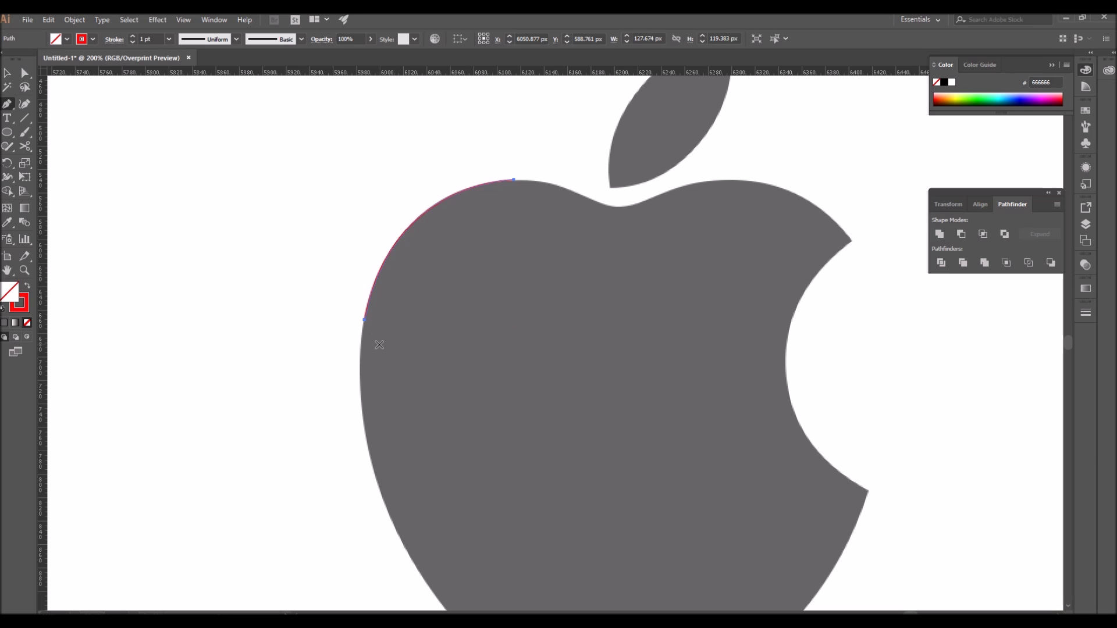
pyautogui.click(365, 319)
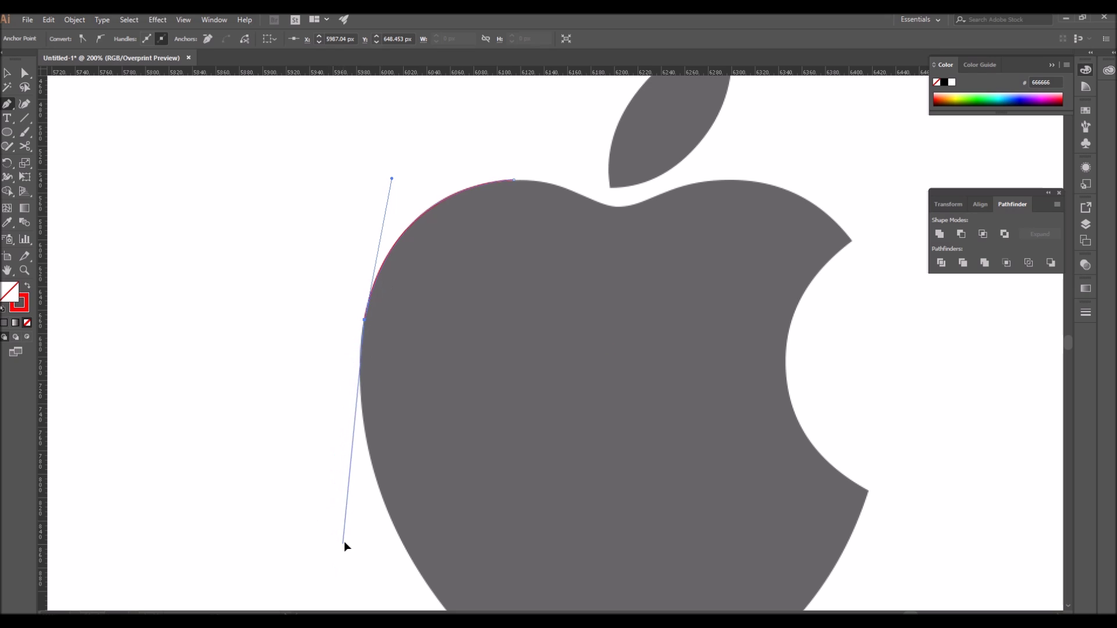
pyautogui.press('Escape')
pyautogui.press('v')
# Step: Draw a shallow two-point arch with the Pen tool on the blank canvas left of the apple
pyautogui.click(302, 344)
pyautogui.moveTo(302, 344); pyautogui.dragTo(827, 390)
pyautogui.rightClick(452, 341)
pyautogui.click(379, 334)
pyautogui.press('p')
pyautogui.click(249, 314)
pyautogui.moveTo(403, 317); pyautogui.dragTo(507, 359)
pyautogui.press('a')
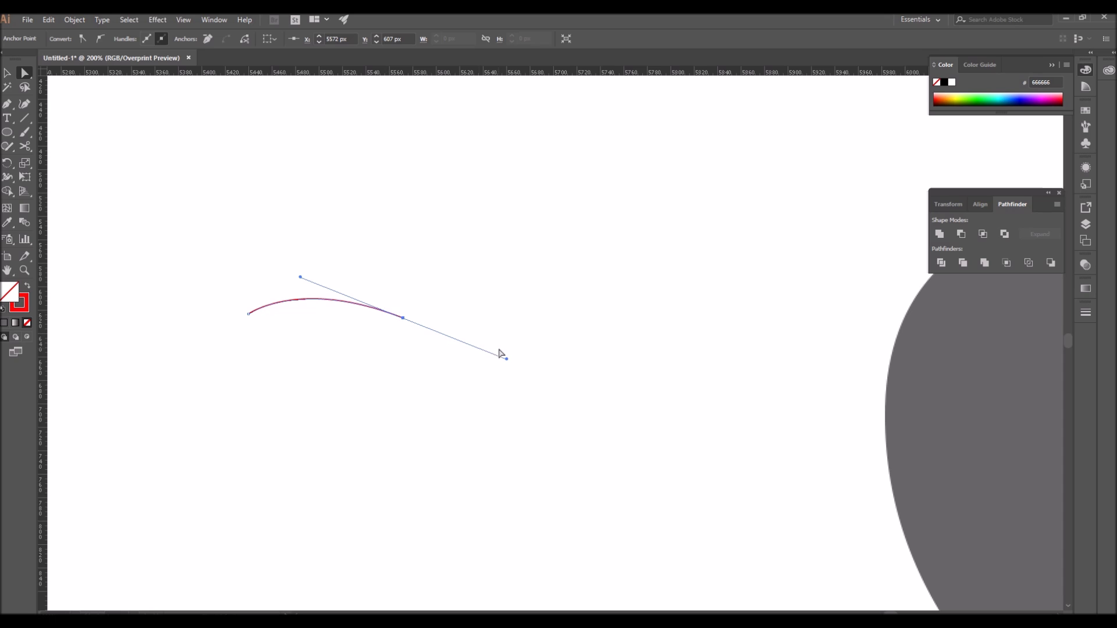
# Step: Undo the arch's end point and place it farther right with a steeper, longer handle for a taller curve
pyautogui.press('p')
pyautogui.moveTo(444, 424); pyautogui.dragTo(422, 440)
pyautogui.click(403, 319)
pyautogui.hotkey('ctrl', 'z')
pyautogui.moveTo(445, 315); pyautogui.dragTo(511, 427)
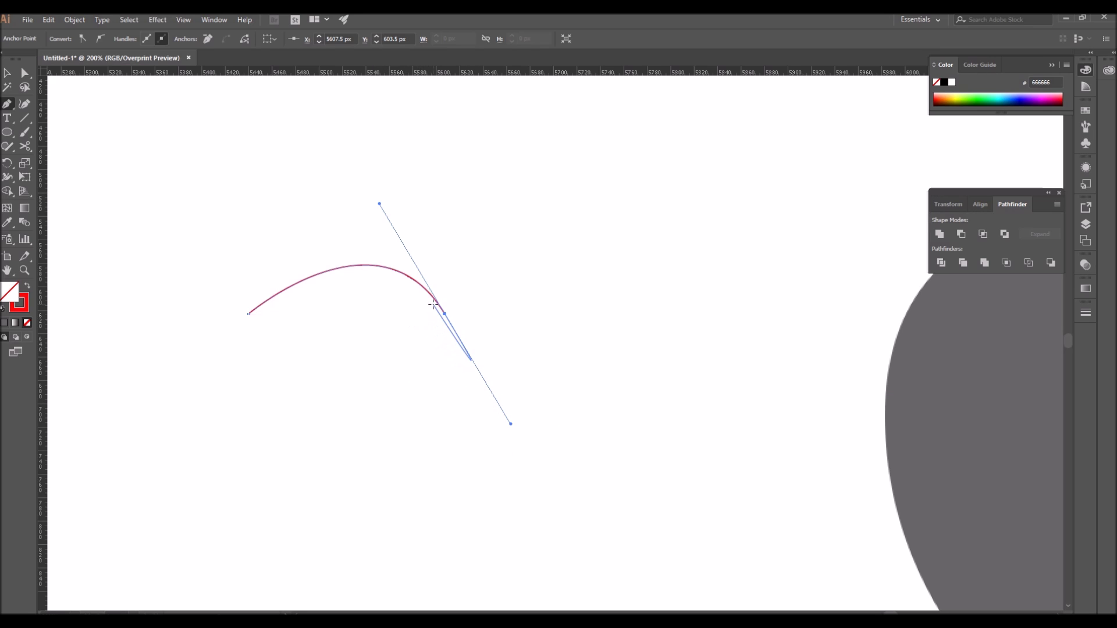
# Step: Try to loop the path back beneath the arch with a third anchor point, and undo that point
pyautogui.click(342, 332)
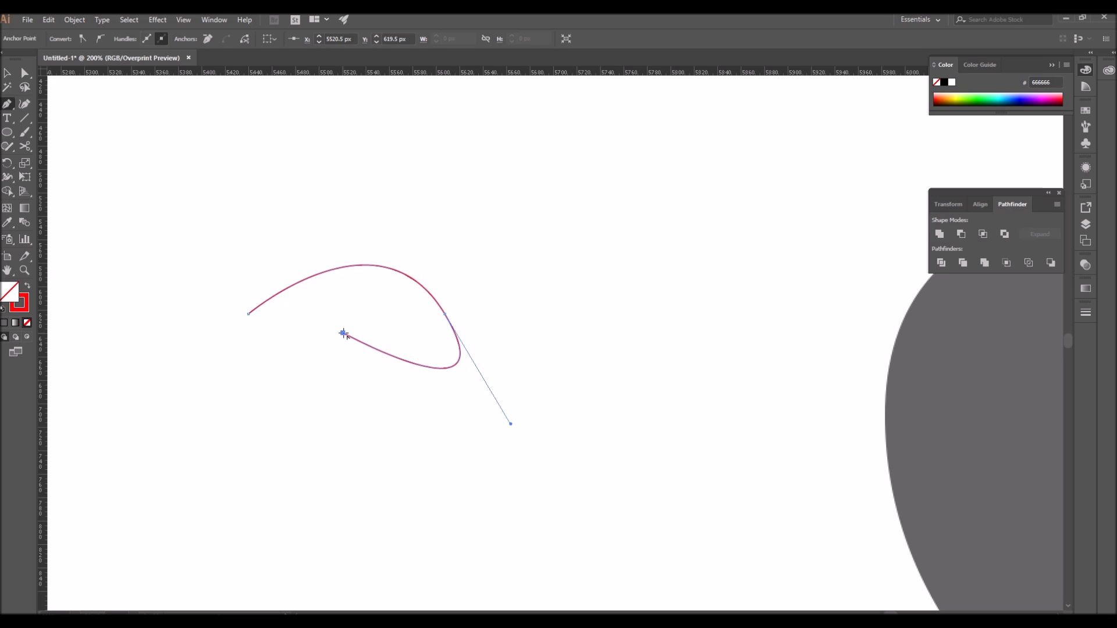
pyautogui.moveTo(343, 332)
pyautogui.mouseDown()
pyautogui.moveTo(536, 428)
pyautogui.moveTo(470, 341)
pyautogui.moveTo(398, 305)
pyautogui.moveTo(489, 414)
pyautogui.moveTo(486, 369)
pyautogui.moveTo(439, 324)
pyautogui.moveTo(357, 363)
pyautogui.moveTo(355, 319)
pyautogui.moveTo(349, 354)
pyautogui.mouseUp()
pyautogui.hotkey('ctrl', 'z')
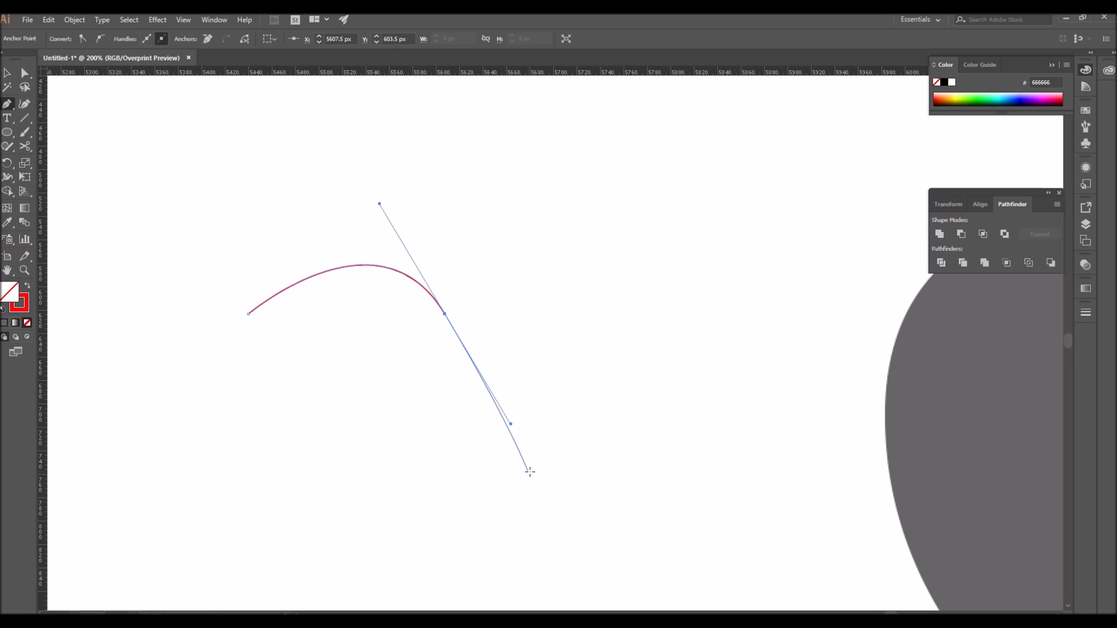
pyautogui.moveTo(595, 510); pyautogui.dragTo(452, 369)
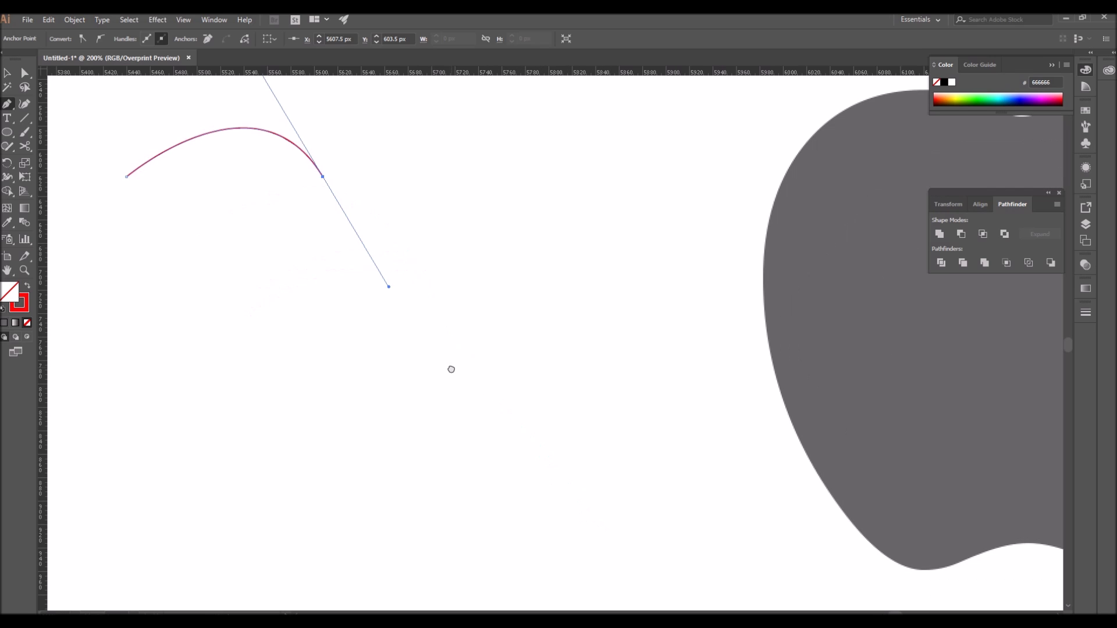
# Step: Extend the practice arch into a wave with two more curved anchor points, the last rising beside the apple's left edge
pyautogui.moveTo(560, 352)
pyautogui.mouseDown()
pyautogui.moveTo(624, 353)
pyautogui.moveTo(697, 320)
pyautogui.mouseUp()
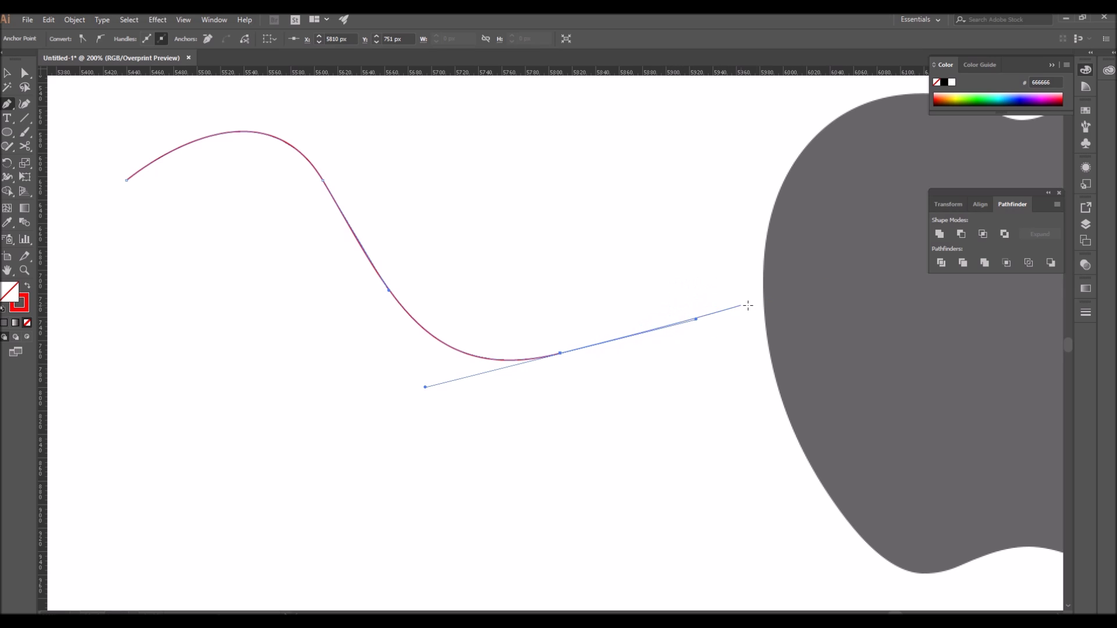
pyautogui.moveTo(584, 329)
pyautogui.mouseDown()
pyautogui.moveTo(537, 392)
pyautogui.moveTo(299, 610)
pyautogui.mouseUp()
pyautogui.moveTo(505, 383); pyautogui.dragTo(536, 162)
pyautogui.moveTo(200, 374); pyautogui.dragTo(475, 229)
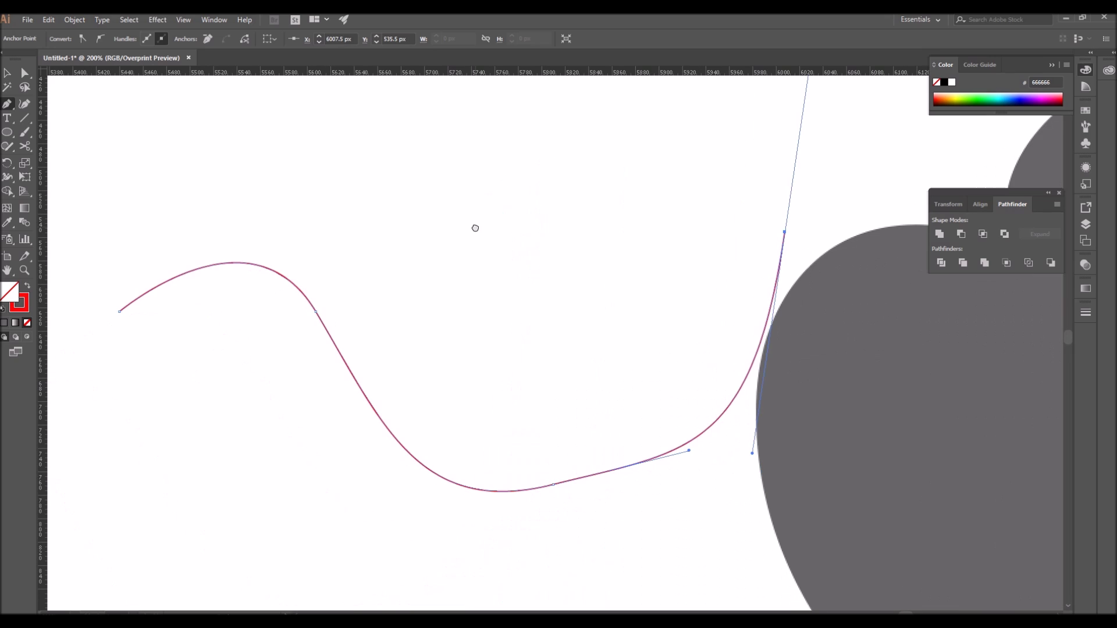
# Step: Undo every anchor point of the practice wave
pyautogui.hotkey('ctrl', 'z')
pyautogui.hotkey('ctrl', 'z')
pyautogui.hotkey('ctrl', 'z')
pyautogui.hotkey('ctrl', 'z')
pyautogui.hotkey('ctrl', 'z')
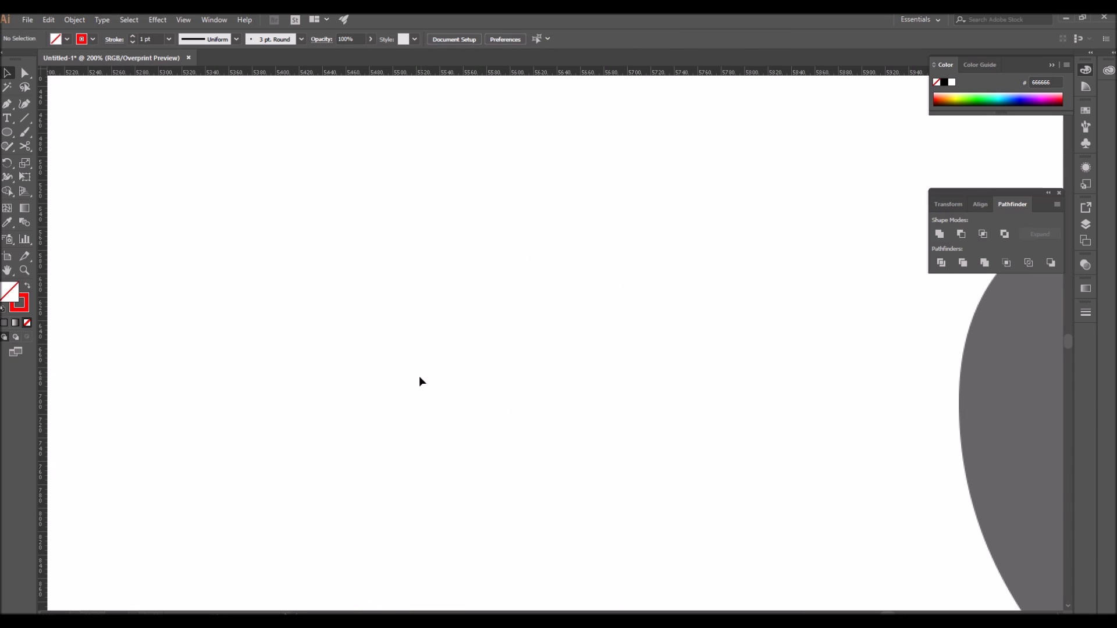
# Step: Draw a two-point arc bulging left on the blank canvas, then try a third anchor point below it and undo that point
pyautogui.click(299, 300)
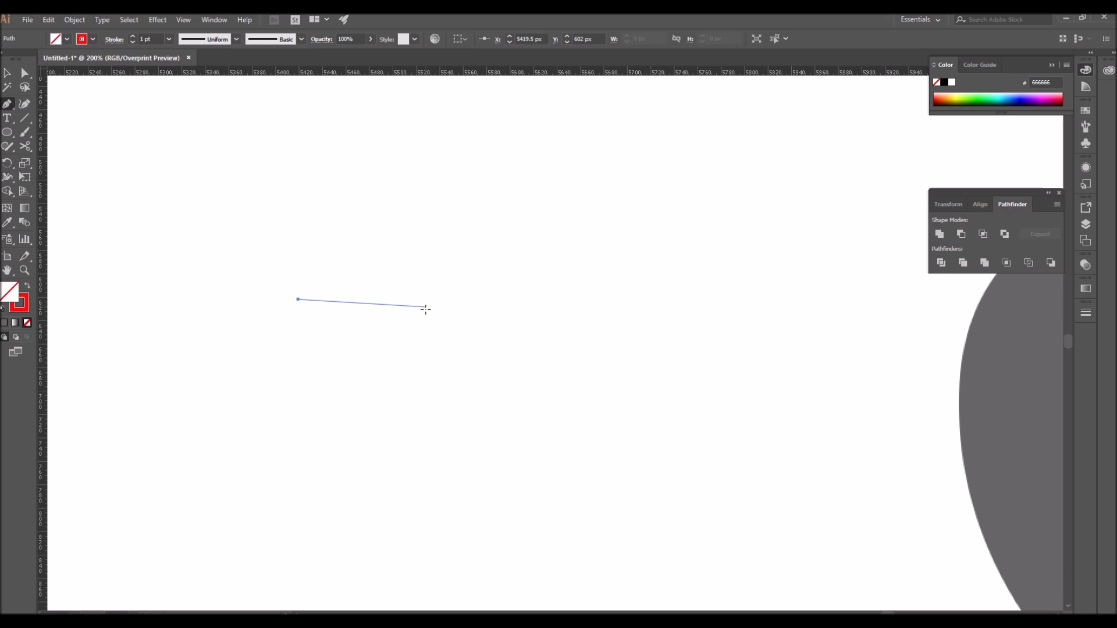
pyautogui.moveTo(283, 408); pyautogui.dragTo(322, 470)
pyautogui.scroll(-2, 324, 489)
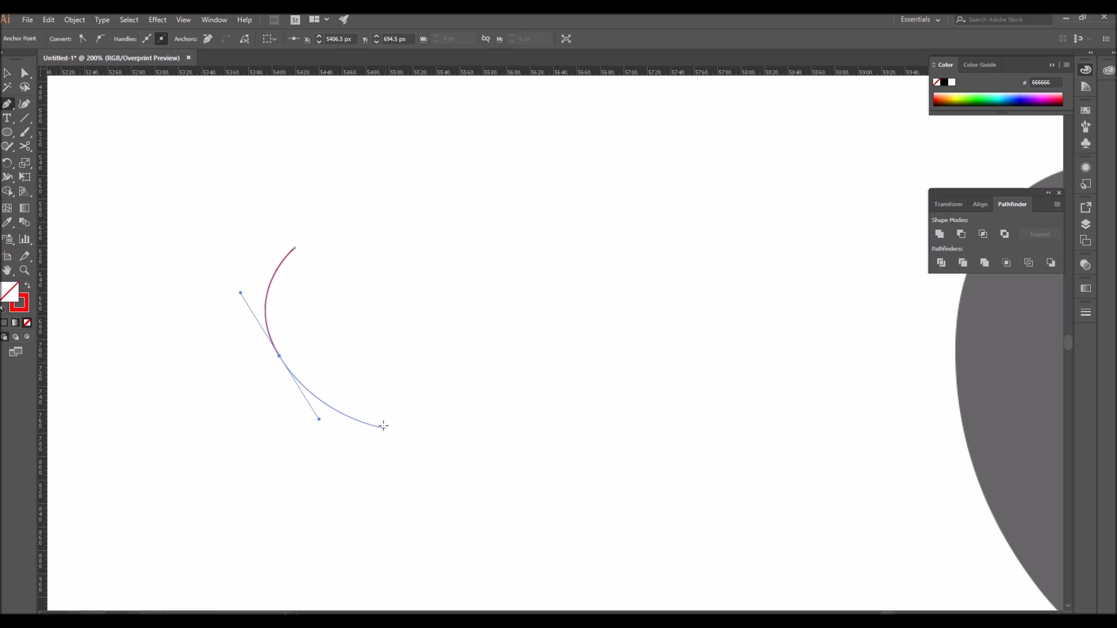
pyautogui.moveTo(380, 436); pyautogui.dragTo(358, 522)
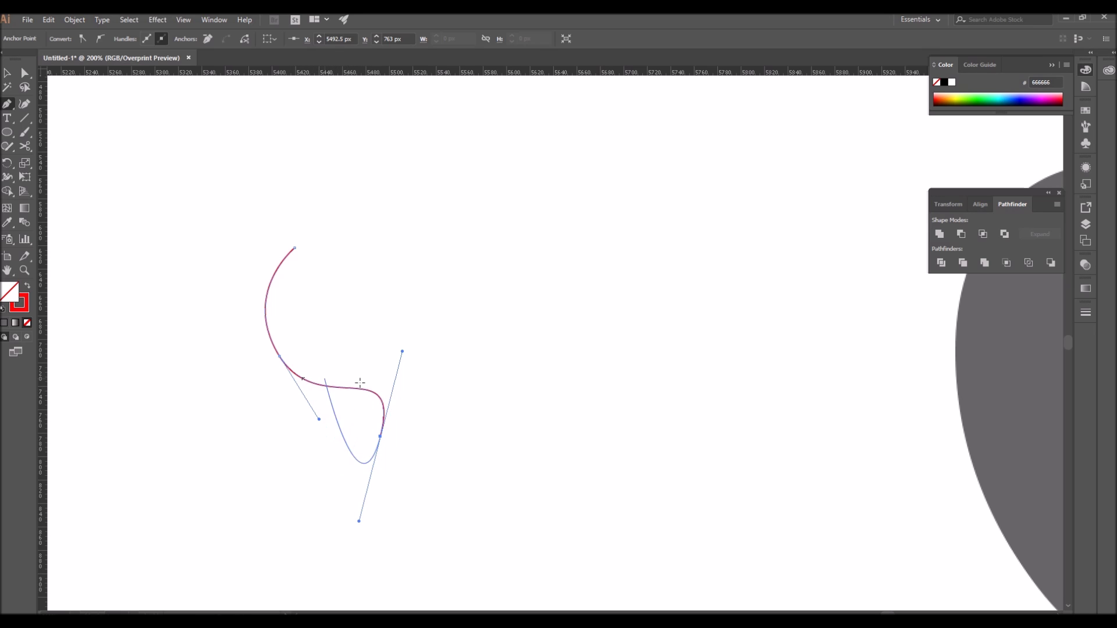
pyautogui.hotkey('ctrl', 'z')
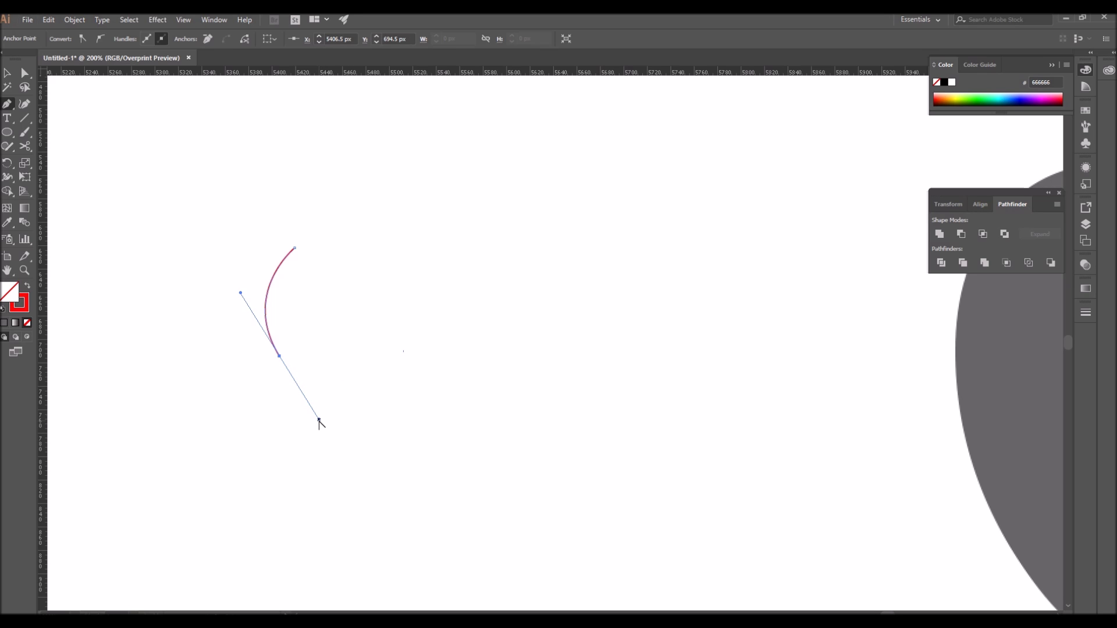
# Step: Shorten the outgoing direction handle at the arc's lower end and add a curved anchor point farther down to the right
pyautogui.moveTo(318, 420); pyautogui.dragTo(295, 386)
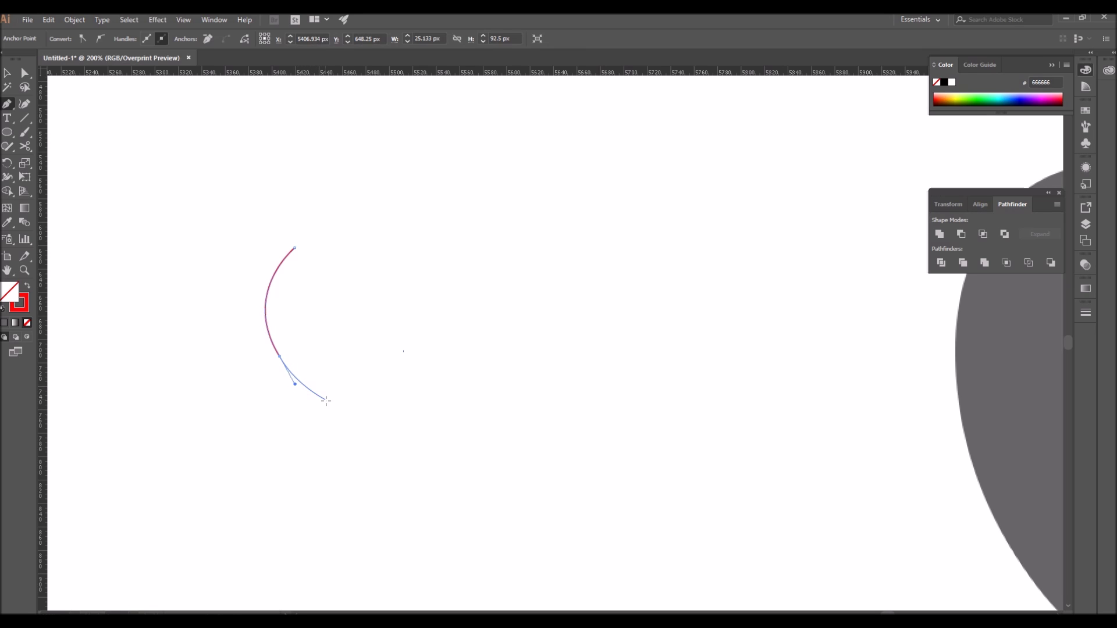
pyautogui.moveTo(409, 414); pyautogui.dragTo(425, 484)
pyautogui.hotkey('ctrl', 'z')
pyautogui.moveTo(375, 410); pyautogui.dragTo(403, 469)
# Step: Select the practice curve and delete it
pyautogui.press('v')
pyautogui.moveTo(157, 208); pyautogui.dragTo(460, 495)
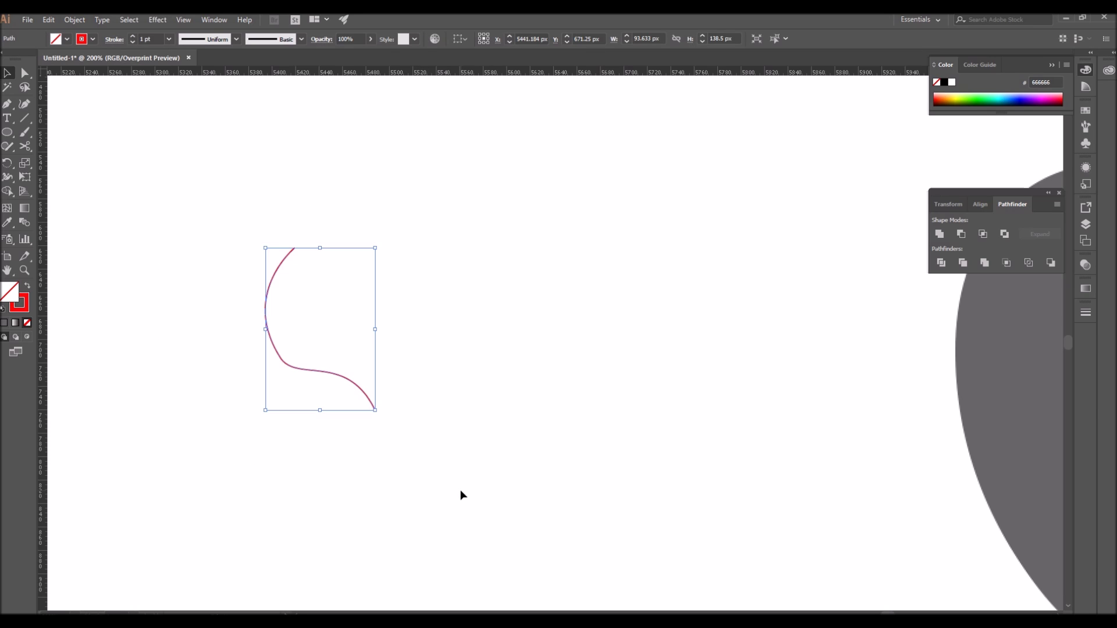
pyautogui.press('Delete')
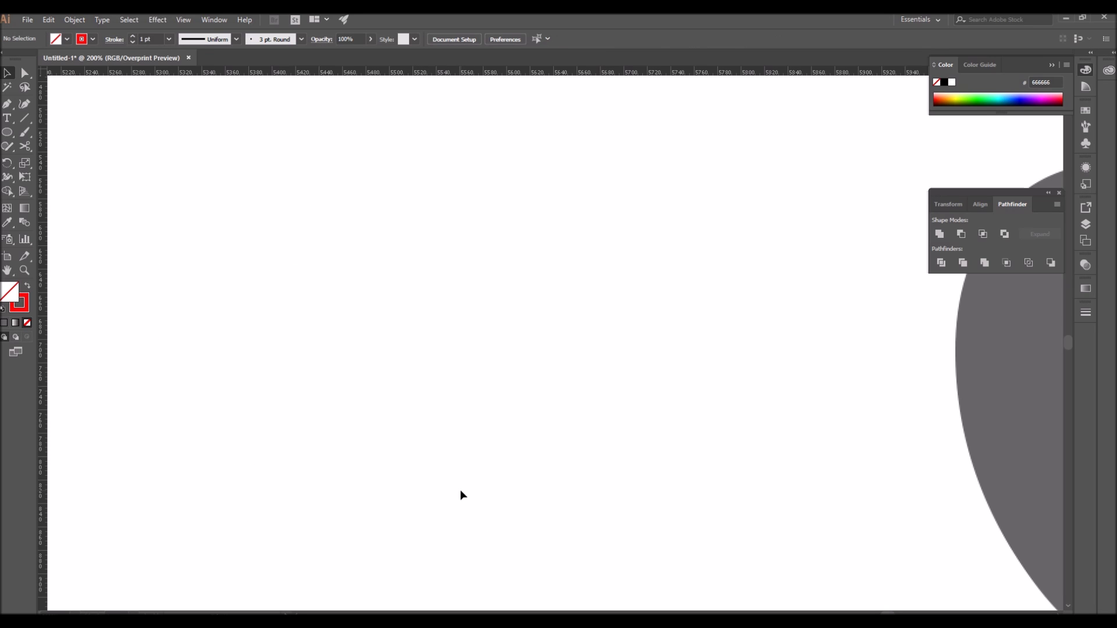
# Step: Draw a straight, a curved and a level straight segment, removing the outgoing handle after the curve, and delete the path
pyautogui.press('p')
pyautogui.click(320, 373)
pyautogui.click(506, 370)
pyautogui.moveTo(537, 435)
pyautogui.mouseDown()
pyautogui.moveTo(600, 489)
pyautogui.moveTo(580, 469)
pyautogui.mouseUp()
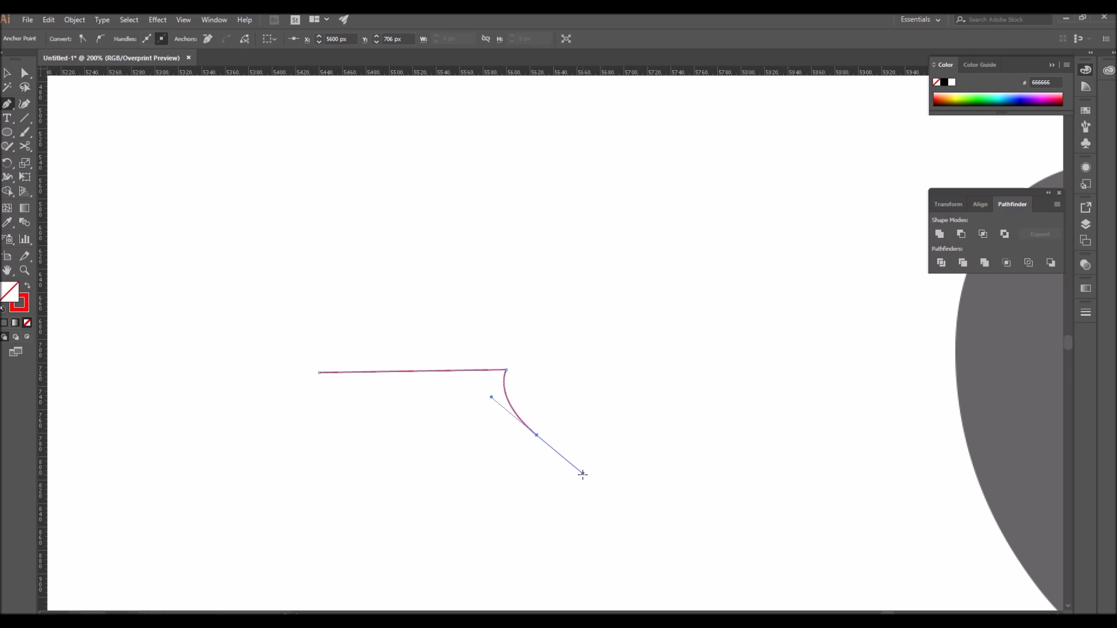
pyautogui.moveTo(536, 435); pyautogui.dragTo(618, 502)
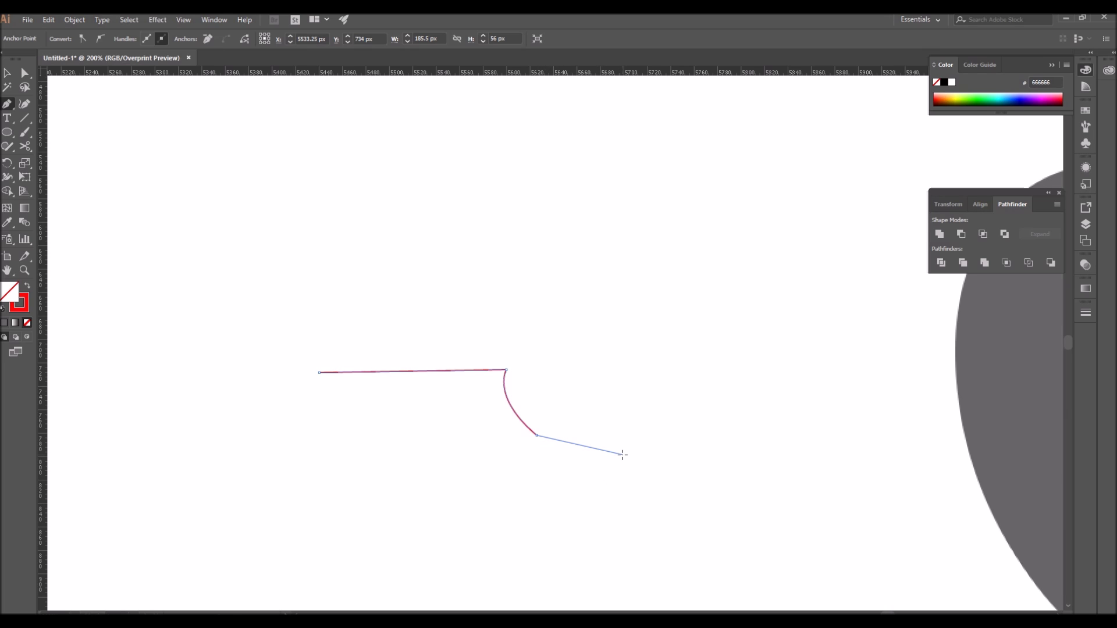
pyautogui.click(690, 435)
pyautogui.keyDown('ctrl'); pyautogui.click(605, 476); pyautogui.keyUp('ctrl')
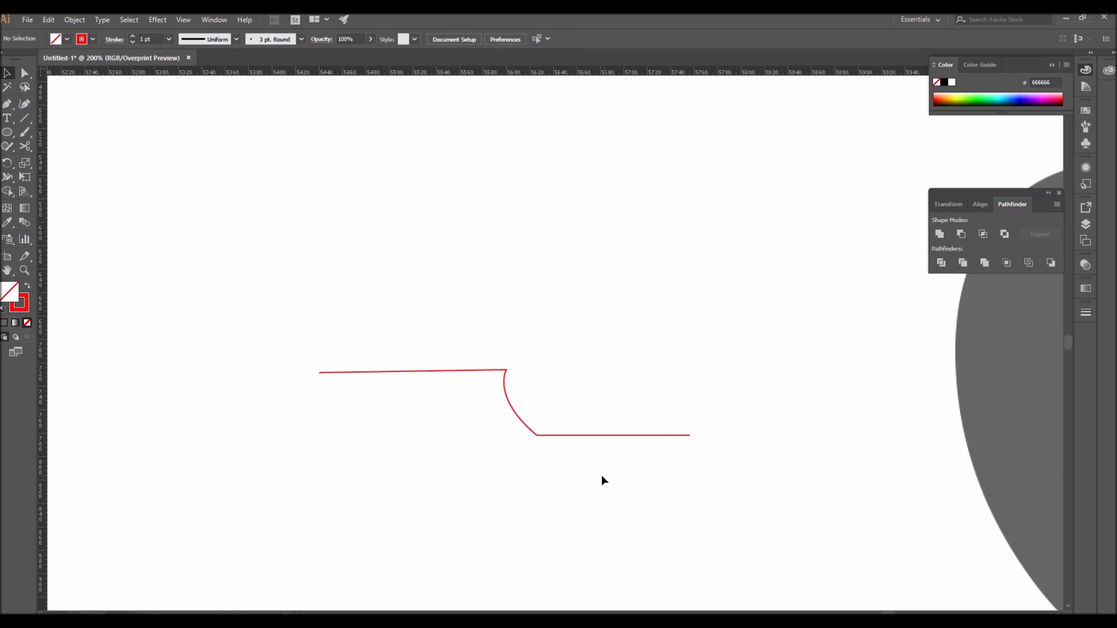
pyautogui.press('Delete')
# Step: Draw an S-shaped curve with three anchor points descending across the blank canvas
pyautogui.press('p')
pyautogui.click(306, 310)
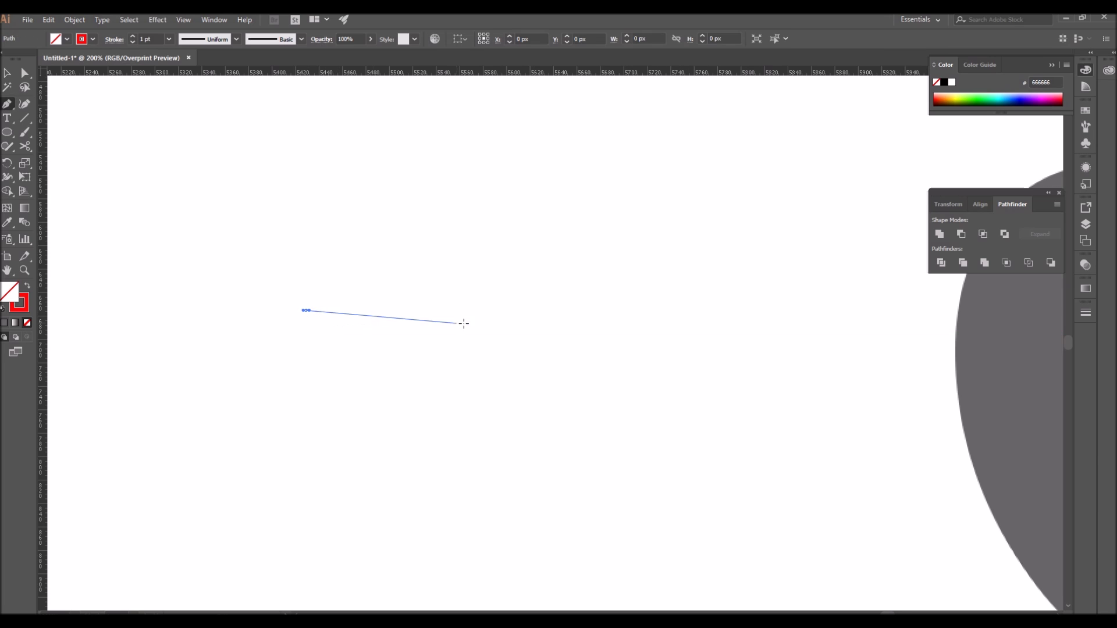
pyautogui.moveTo(494, 422); pyautogui.dragTo(638, 393)
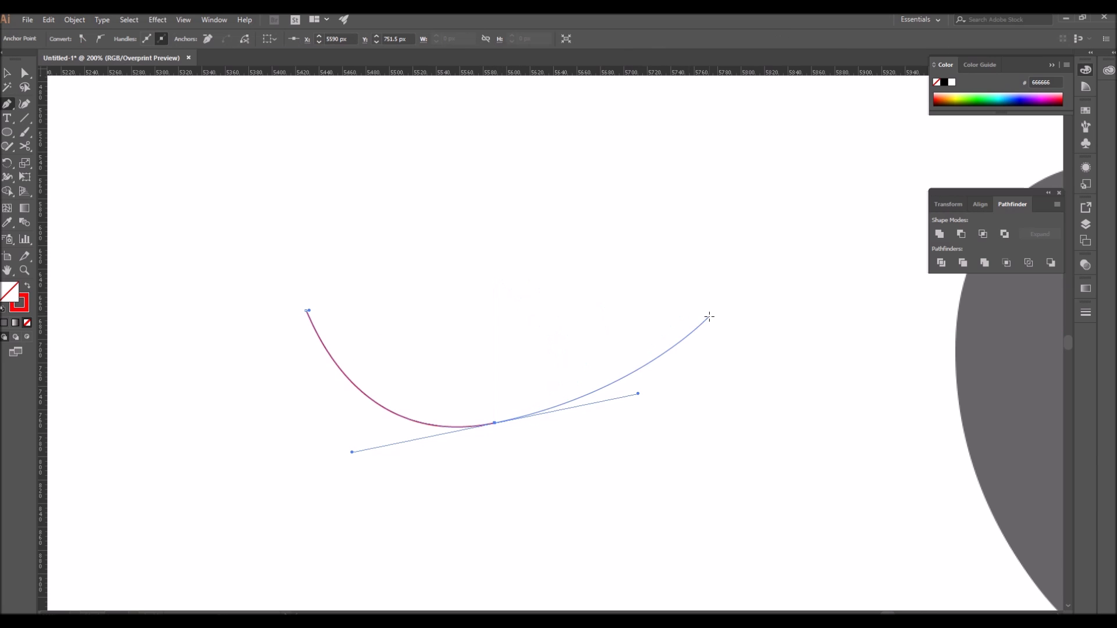
pyautogui.moveTo(692, 511); pyautogui.dragTo(699, 557)
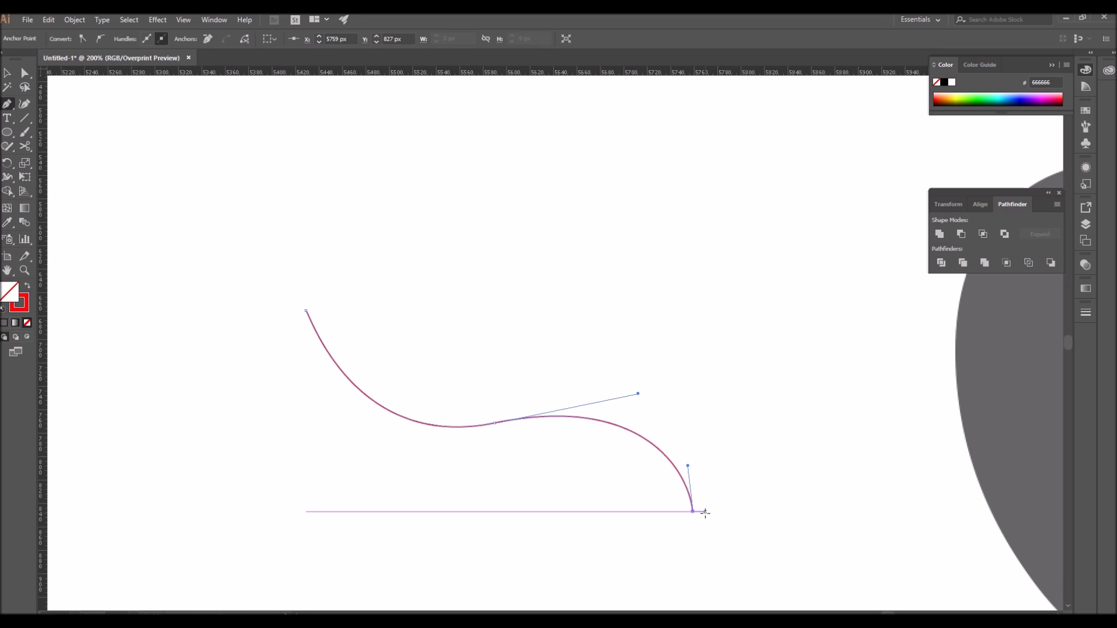
# Step: Remove the outgoing handle at the curve's lower end, trying out new handle directions from the same anchor point
pyautogui.keyDown('ctrl'); pyautogui.click(693, 512); pyautogui.keyUp('ctrl')
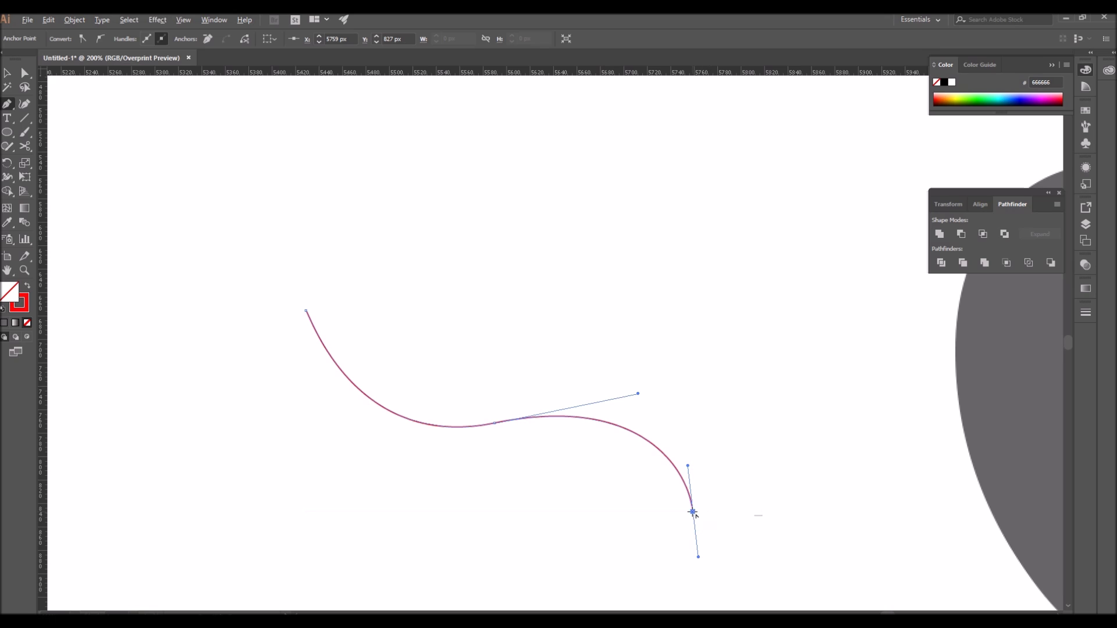
pyautogui.moveTo(693, 512); pyautogui.dragTo(688, 422)
pyautogui.press('space')
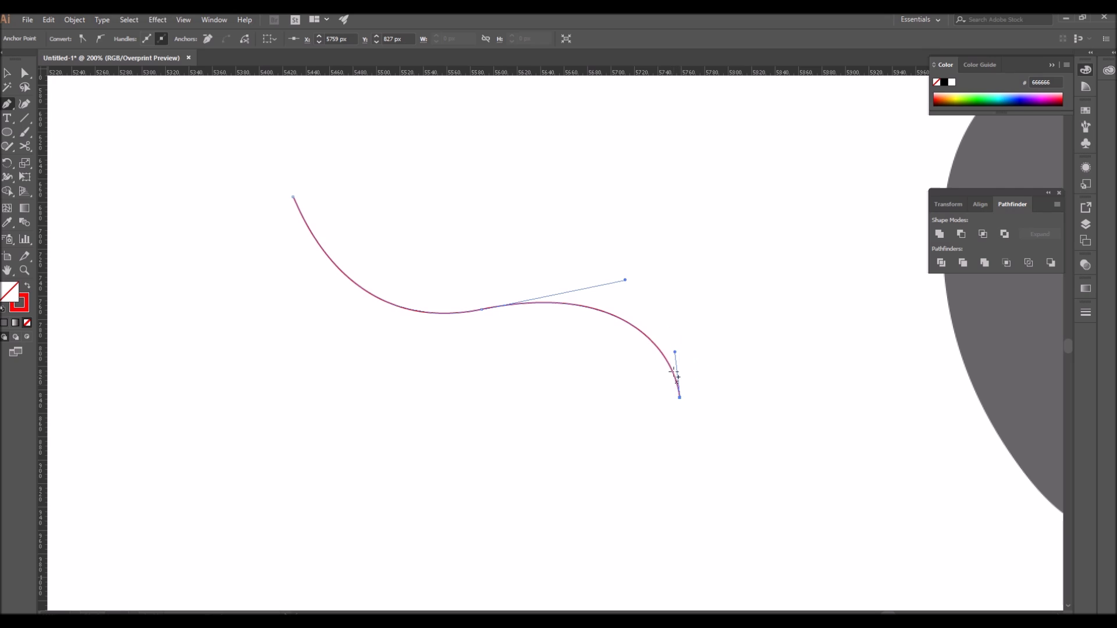
pyautogui.moveTo(680, 398); pyautogui.dragTo(685, 444)
pyautogui.click(680, 398)
# Step: Continue the path from the curve's lower end with straight segments running left, down and back to the right
pyautogui.click(564, 398)
pyautogui.click(309, 398)
pyautogui.click(309, 520)
pyautogui.keyDown('shift'); pyautogui.click(810, 520); pyautogui.keyUp('shift')
# Step: Select the whole practice path and delete it
pyautogui.press('v')
pyautogui.click(230, 154)
pyautogui.moveTo(225, 152); pyautogui.dragTo(871, 552)
pyautogui.press('Delete')
pyautogui.rightClick(708, 464)
pyautogui.click(651, 457)
# Step: Start tracing the apple's leaf at its upper tip with the Pen tool and curve the first segment along the right edge to the lower tip
pyautogui.keyDown('ctrl'); pyautogui.keyDown('alt'); pyautogui.click(771, 401); pyautogui.keyUp('alt'); pyautogui.keyUp('ctrl')
pyautogui.moveTo(771, 401); pyautogui.dragTo(498, 524)
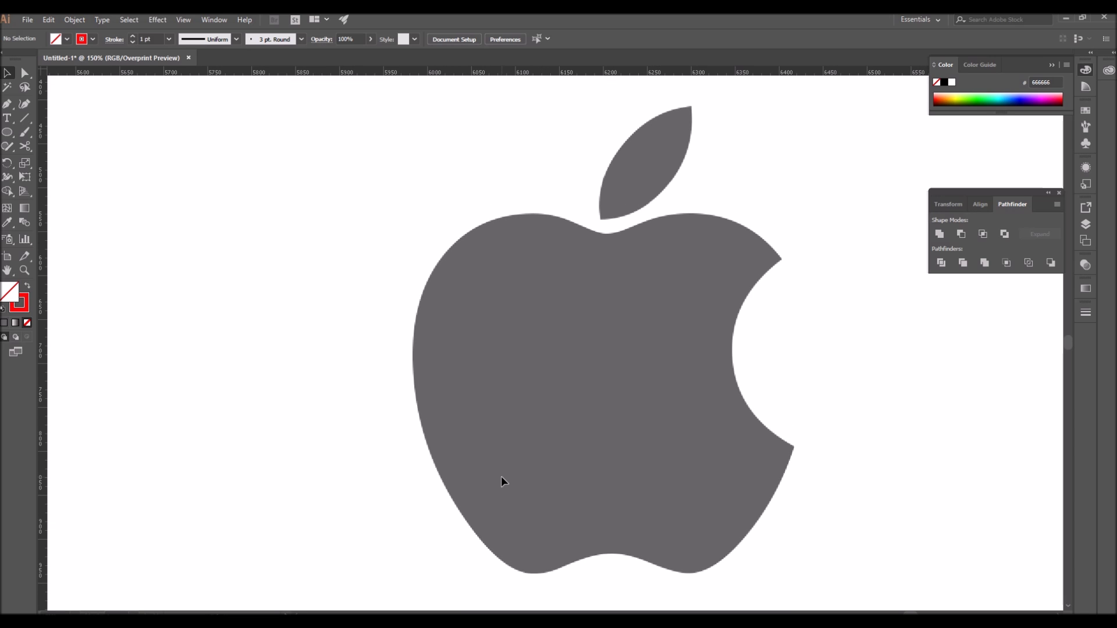
pyautogui.moveTo(664, 289); pyautogui.dragTo(611, 310)
pyautogui.press('p')
pyautogui.moveTo(636, 224); pyautogui.dragTo(526, 356)
pyautogui.moveTo(235, 201); pyautogui.dragTo(747, 449)
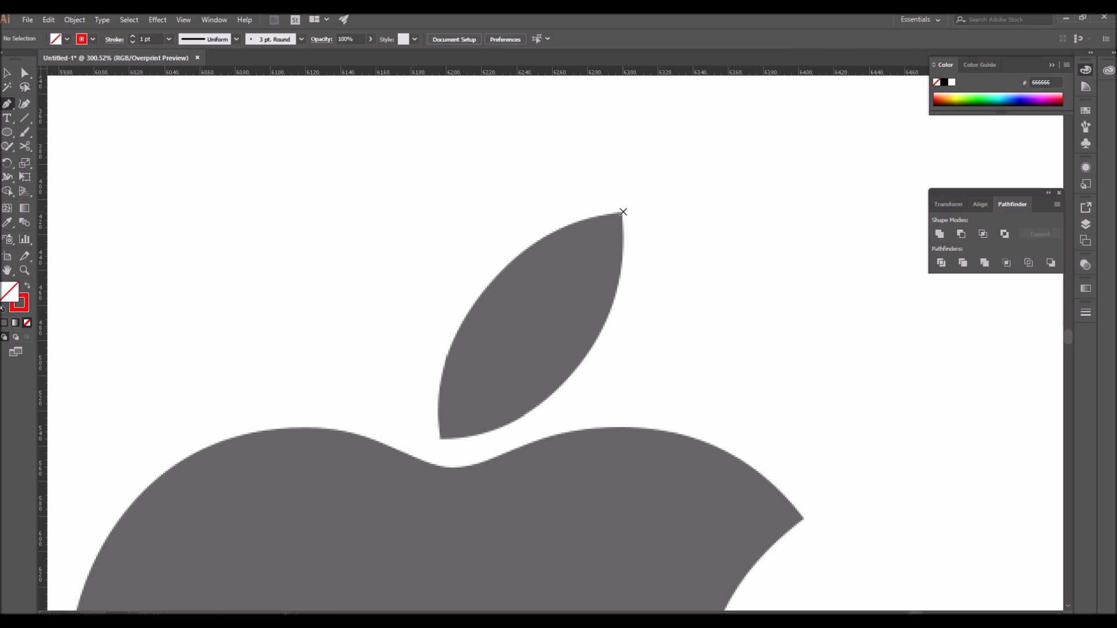
pyautogui.click(622, 212)
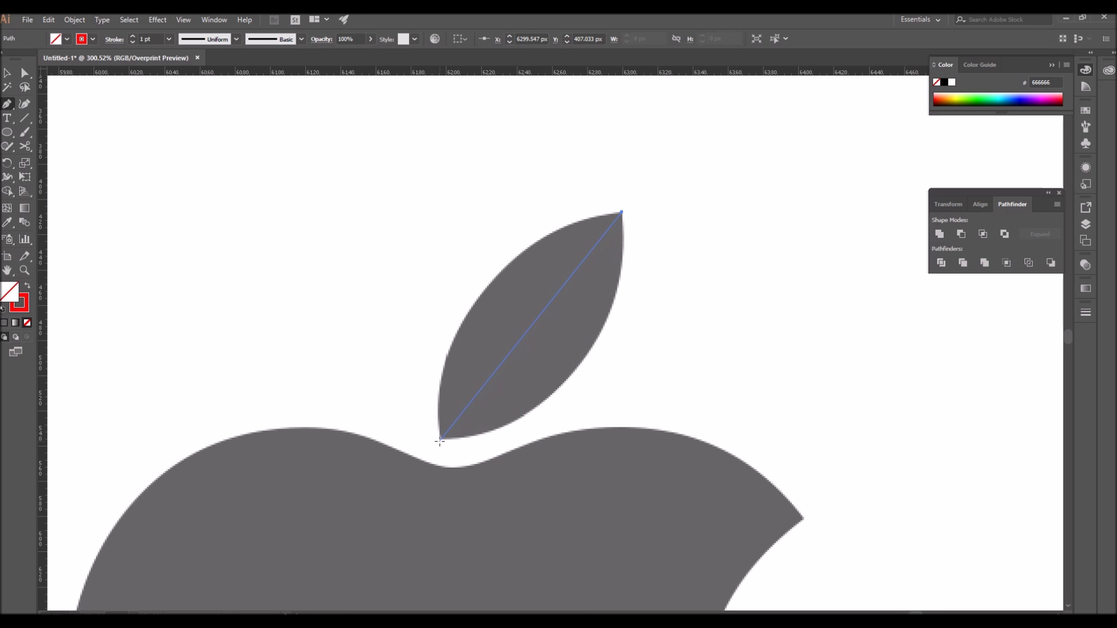
pyautogui.moveTo(440, 439)
pyautogui.mouseDown()
pyautogui.moveTo(289, 497)
pyautogui.moveTo(231, 480)
pyautogui.mouseUp()
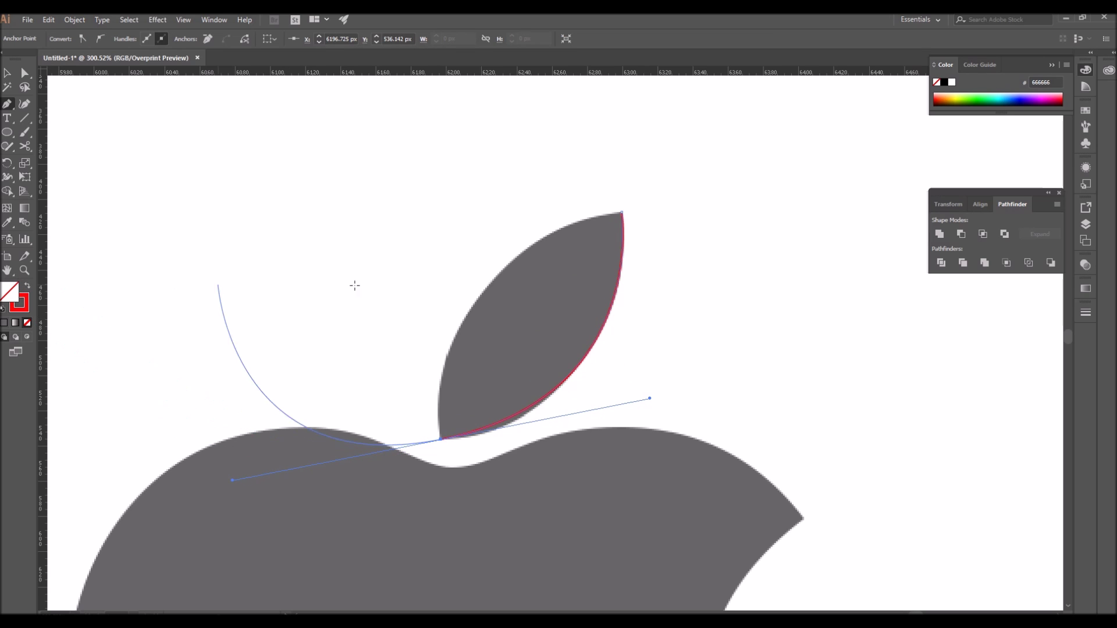
# Step: Remove the outgoing handle at the leaf's lower tip, close the path with a curve along the left edge, and deselect it
pyautogui.click(441, 440)
pyautogui.moveTo(622, 213); pyautogui.dragTo(823, 171)
pyautogui.press('v')
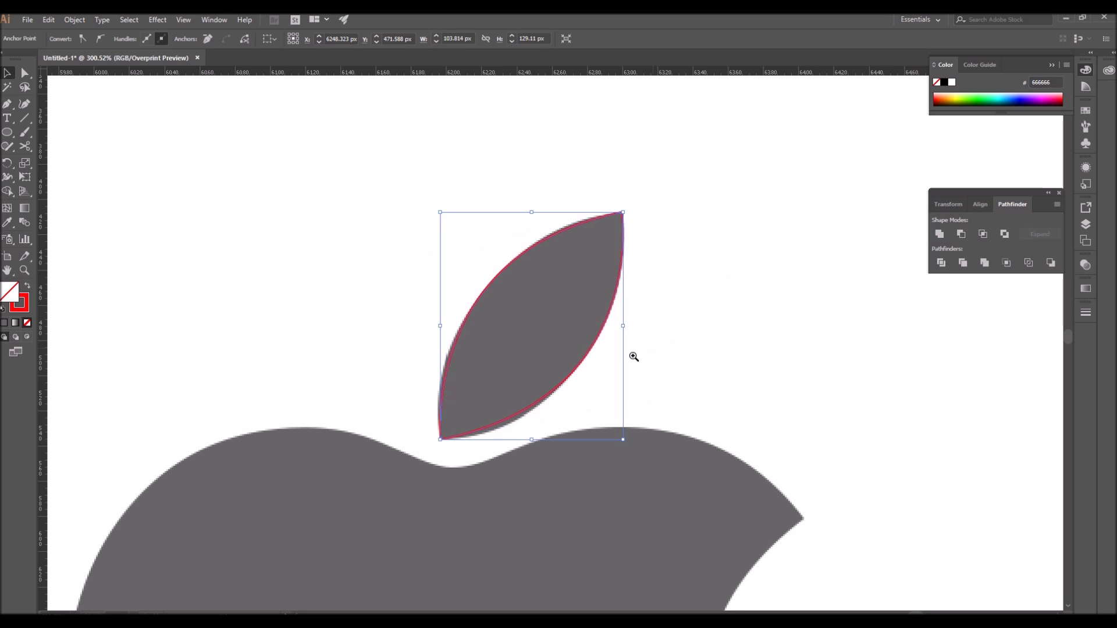
pyautogui.keyDown('ctrl'); pyautogui.keyDown('alt'); pyautogui.click(615, 357); pyautogui.keyUp('alt'); pyautogui.keyUp('ctrl')
pyautogui.keyDown('ctrl'); pyautogui.keyDown('alt'); pyautogui.click(616, 357); pyautogui.keyUp('alt'); pyautogui.keyUp('ctrl')
pyautogui.moveTo(596, 453); pyautogui.dragTo(698, 327)
pyautogui.click(721, 349)
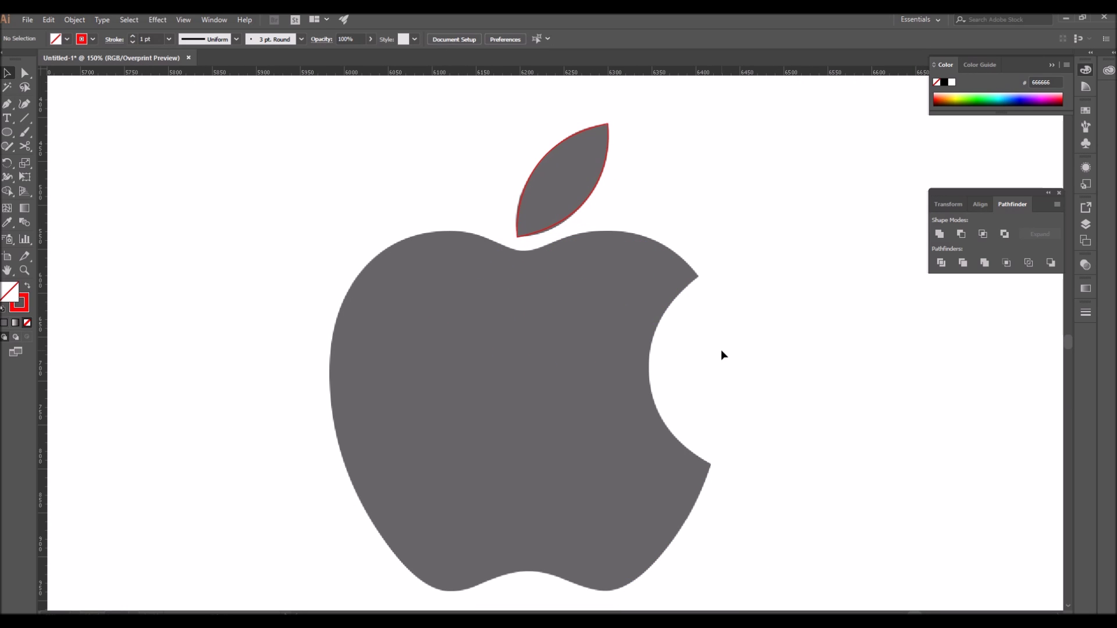
# Step: Fill the traced leaf with the apple body's gray using the Eyedropper, and deselect it
pyautogui.press('p')
pyautogui.scroll(4, 536, 183)
pyautogui.press('v')
pyautogui.click(508, 231)
pyautogui.press('i')
pyautogui.click(642, 397)
pyautogui.press('v')
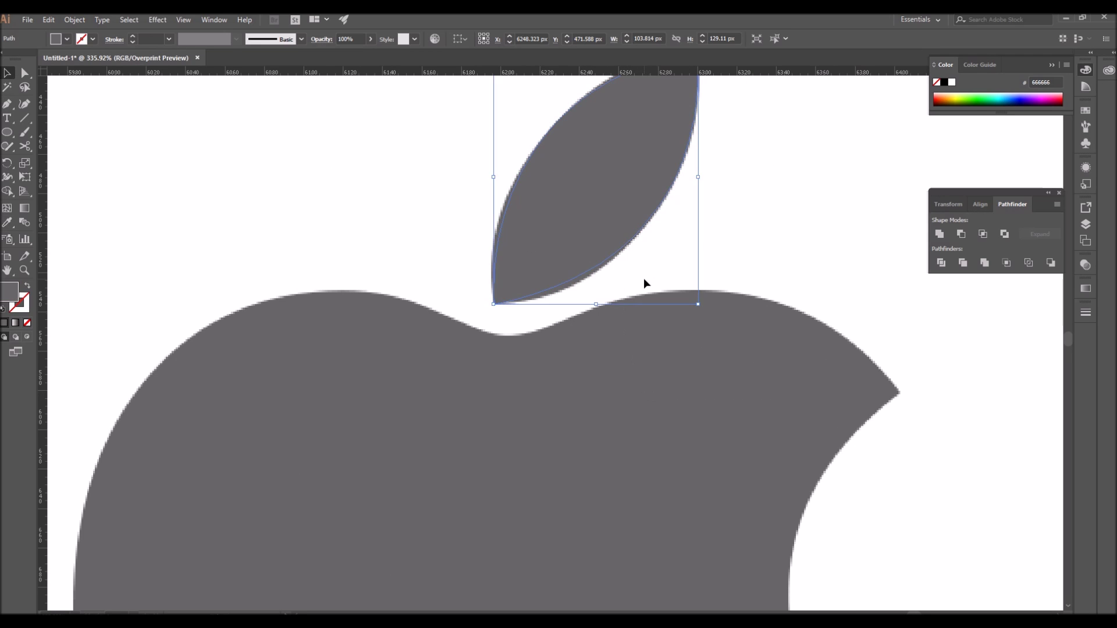
pyautogui.click(643, 279)
pyautogui.press('p')
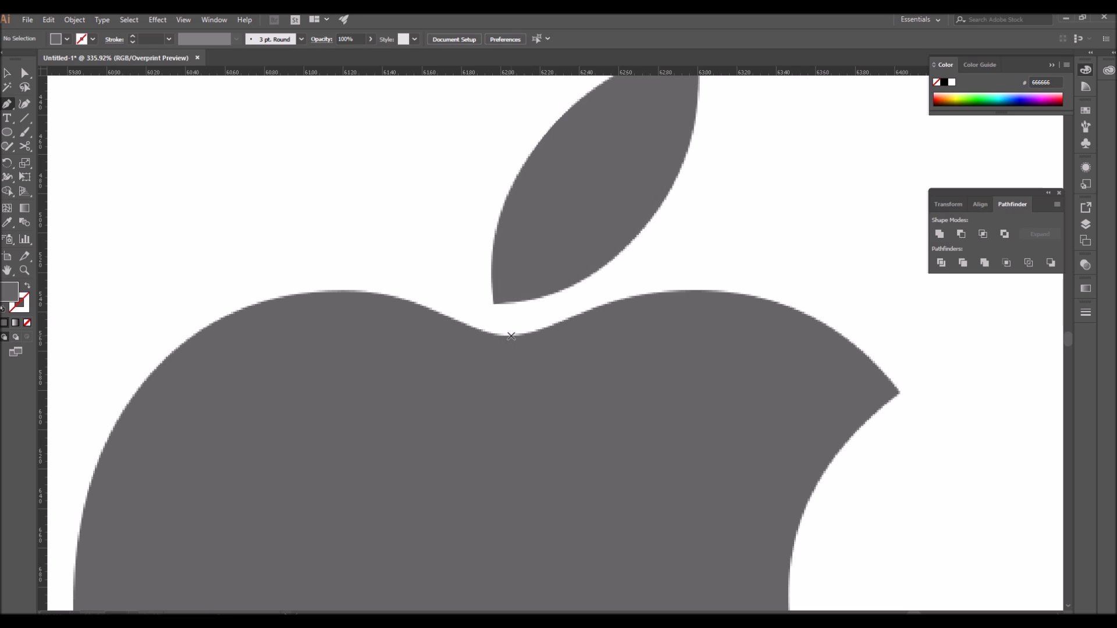
pyautogui.click(509, 337)
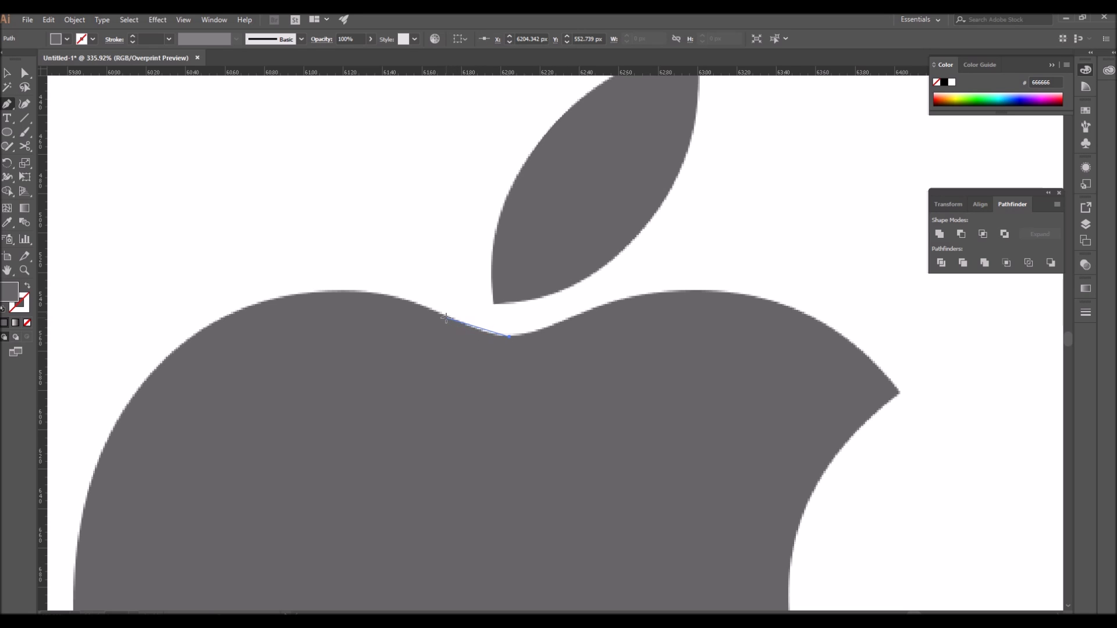
pyautogui.moveTo(441, 314); pyautogui.dragTo(412, 297)
pyautogui.moveTo(400, 293); pyautogui.dragTo(405, 298)
pyautogui.moveTo(403, 297); pyautogui.dragTo(401, 297)
pyautogui.hotkey('ctrl', 'z')
pyautogui.hotkey('ctrl', 'z')
# Step: Start the apple body's outline at the lowest point of the dip below the leaf, trying and undoing a second anchor point
pyautogui.moveTo(327, 246); pyautogui.dragTo(667, 413)
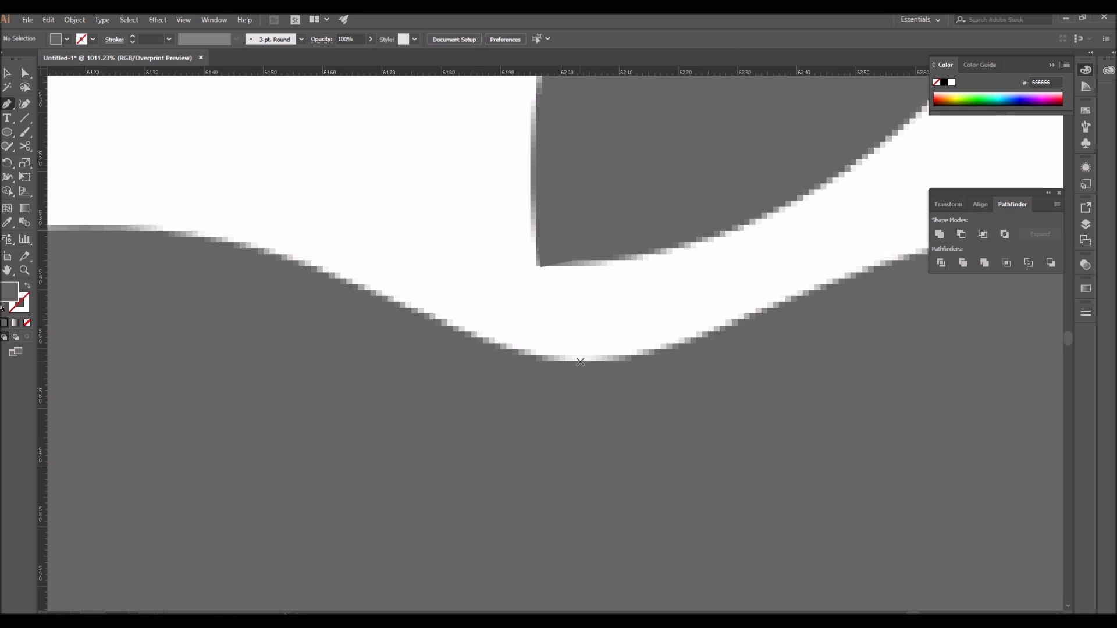
pyautogui.moveTo(581, 362); pyautogui.dragTo(726, 366)
pyautogui.click(726, 368)
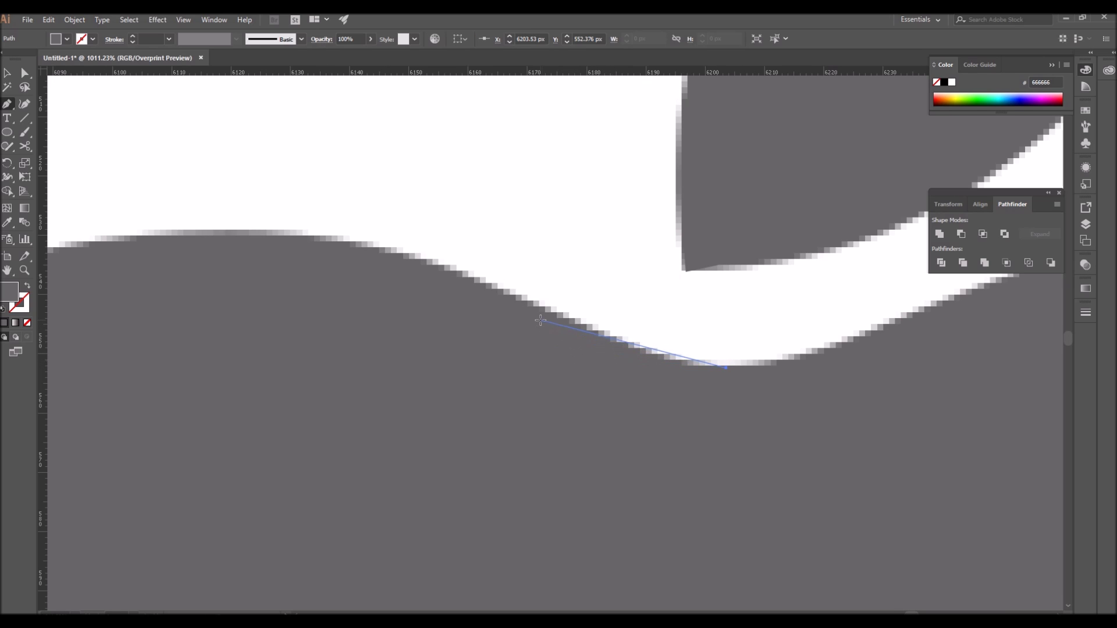
pyautogui.moveTo(542, 309); pyautogui.dragTo(452, 258)
pyautogui.moveTo(451, 259); pyautogui.dragTo(452, 258)
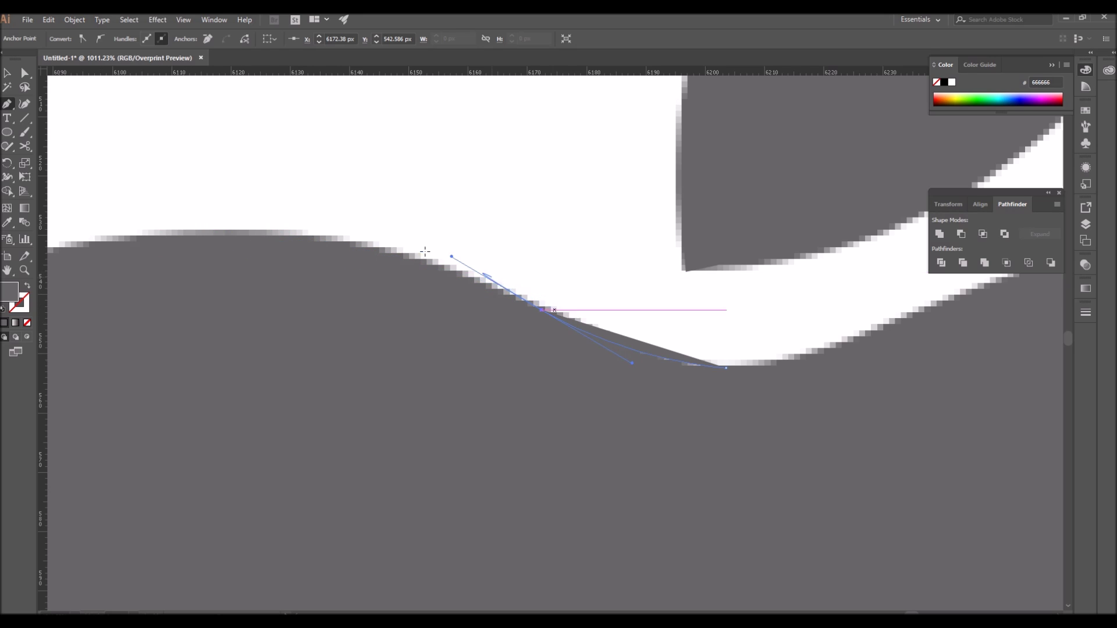
pyautogui.hotkey('ctrl', 'z')
# Step: Set the path's stroke color to ff0000 and its fill to none
pyautogui.click(24, 296)
pyautogui.doubleClick(20, 302)
pyautogui.write('ff0000')
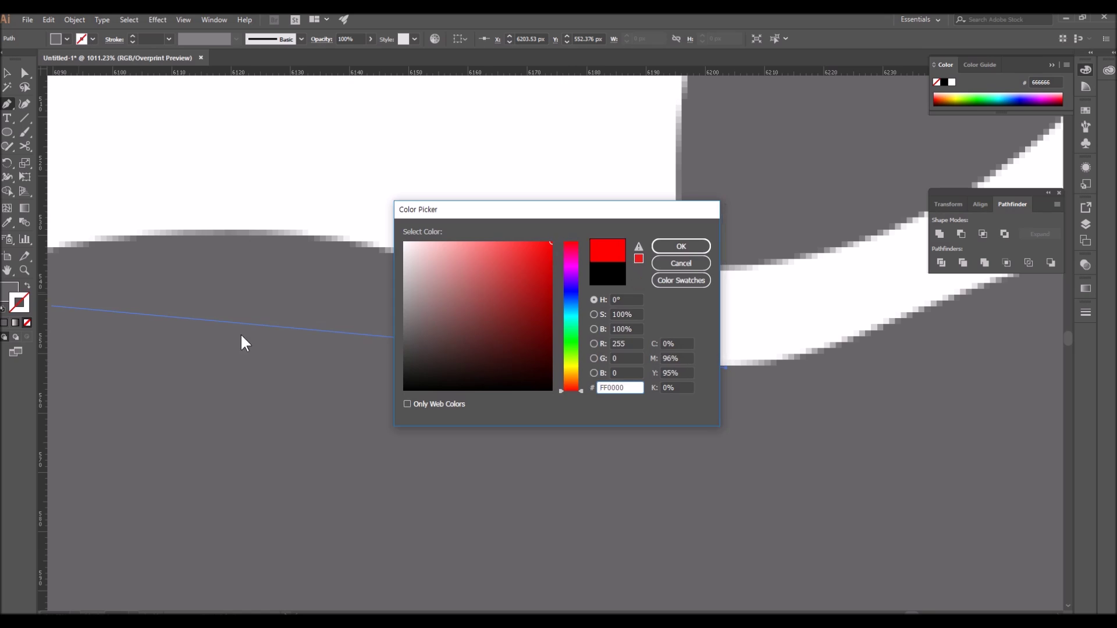
pyautogui.press('Return')
pyautogui.click(8, 290)
pyautogui.click(27, 323)
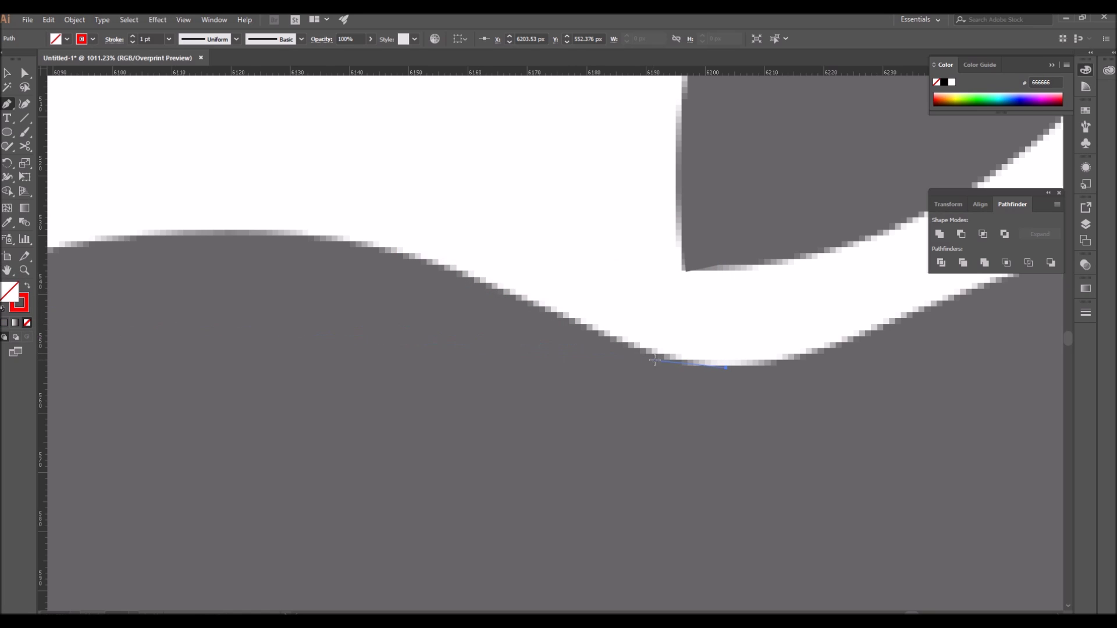
# Step: Place a second anchor point halfway up the dip's left slope, pulling its handle along the slope to match the curve
pyautogui.click(637, 356)
pyautogui.click(547, 313)
pyautogui.click(442, 257)
pyautogui.moveTo(444, 261); pyautogui.dragTo(441, 261)
pyautogui.moveTo(370, 267); pyautogui.dragTo(628, 283)
# Step: Try to continue the outline over the apple's upper-left hump with two more curved anchor points, and undo both
pyautogui.click(510, 234)
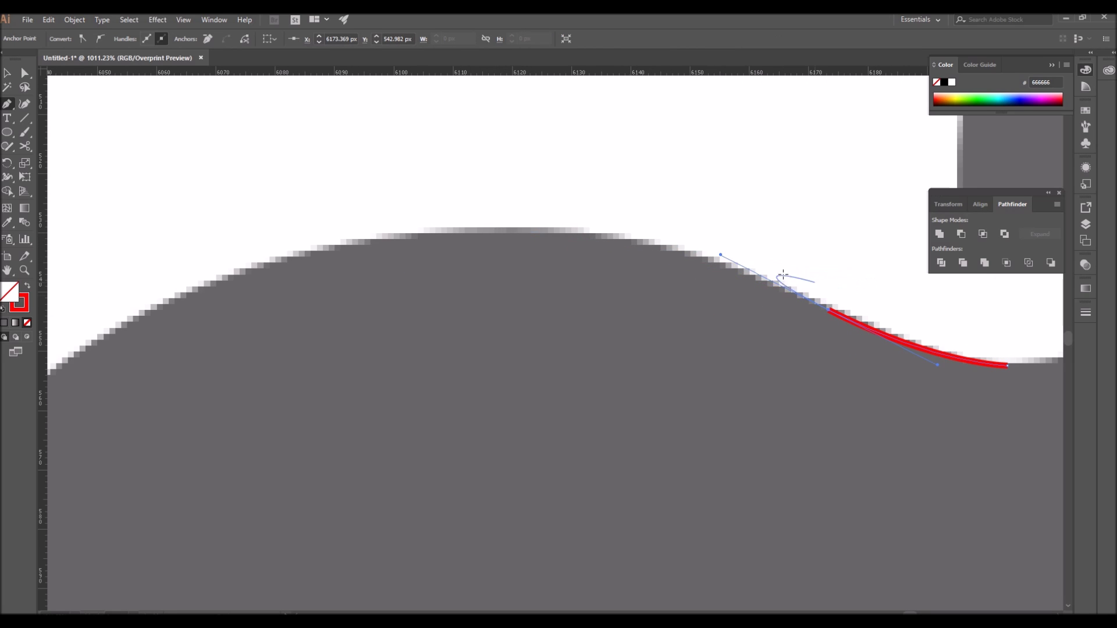
pyautogui.moveTo(500, 229); pyautogui.dragTo(502, 233)
pyautogui.hotkey('ctrl', 'z')
pyautogui.moveTo(512, 233); pyautogui.dragTo(405, 221)
pyautogui.moveTo(397, 344); pyautogui.dragTo(500, 206)
pyautogui.moveTo(285, 161); pyautogui.dragTo(250, 170)
pyautogui.keyDown('ctrl'); pyautogui.keyDown('alt'); pyautogui.click(579, 212); pyautogui.keyUp('alt'); pyautogui.keyUp('ctrl')
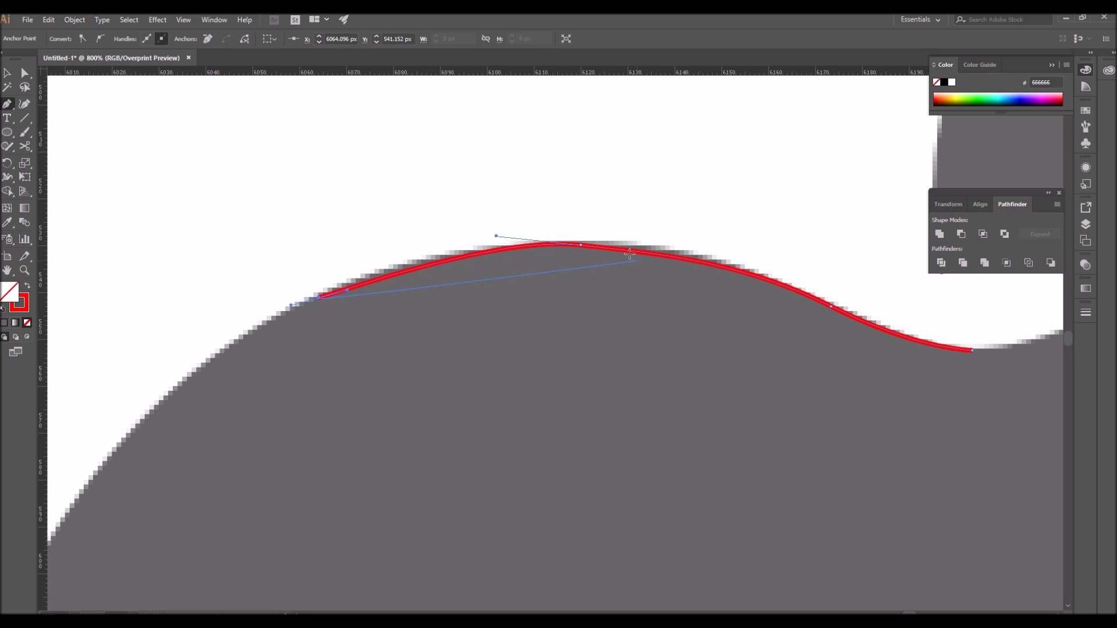
pyautogui.hotkey('ctrl', 'z')
pyautogui.hotkey('ctrl', 'z')
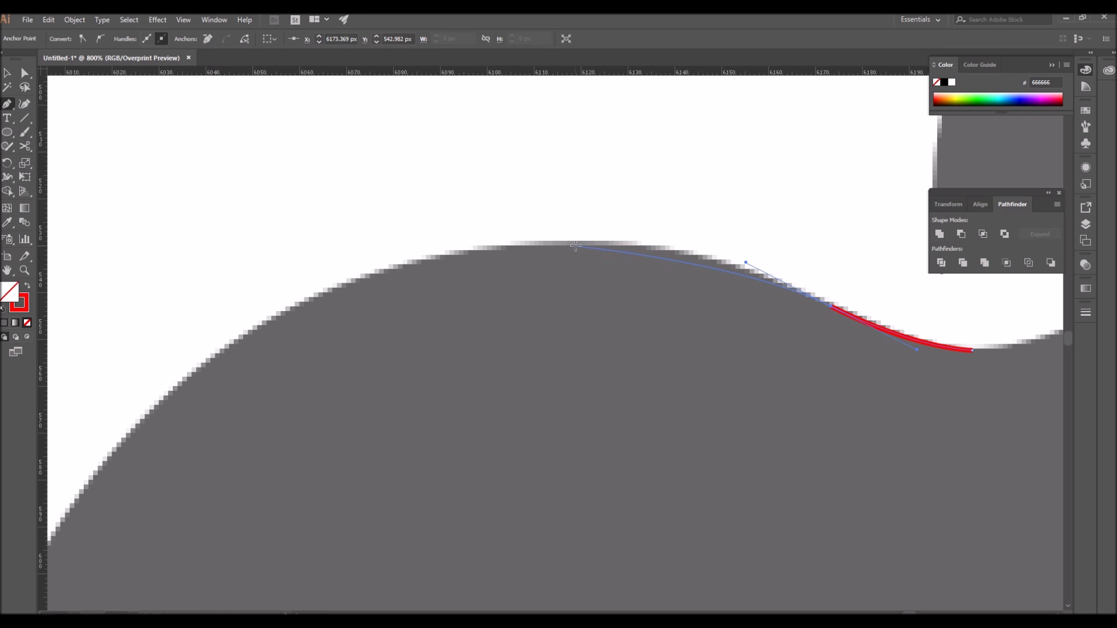
# Step: Add a smooth anchor point at the crest of the apple's upper-left hump with horizontal handles that follow the curve
pyautogui.moveTo(577, 244); pyautogui.dragTo(494, 252)
pyautogui.keyDown('ctrl'); pyautogui.keyDown('alt'); pyautogui.click(481, 284); pyautogui.keyUp('alt'); pyautogui.keyUp('ctrl')
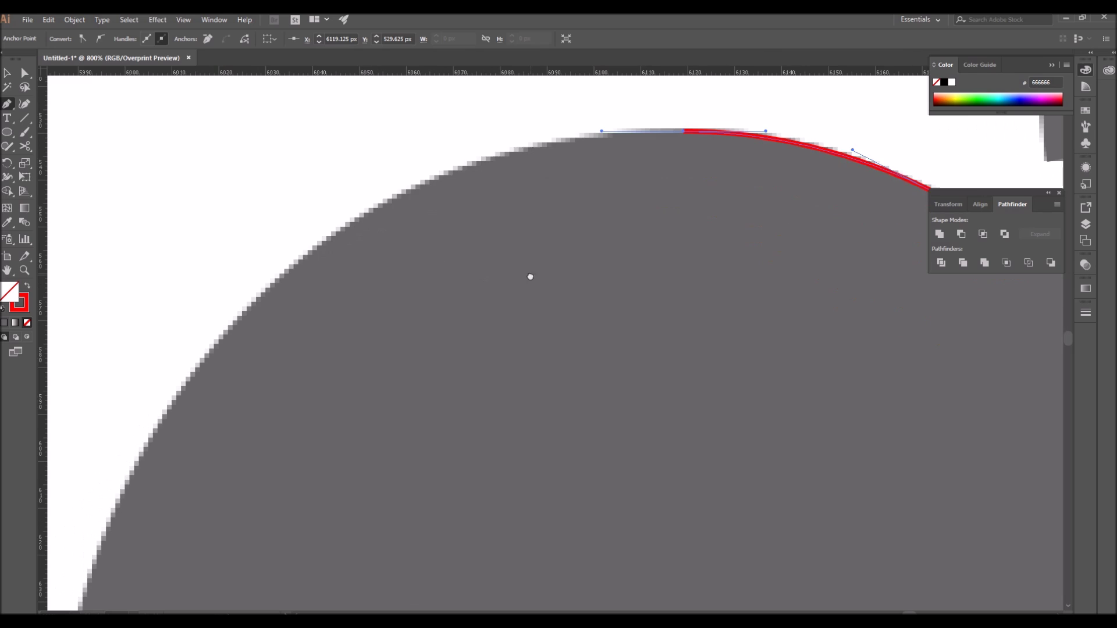
pyautogui.keyDown('ctrl'); pyautogui.keyDown('alt'); pyautogui.click(526, 307); pyautogui.keyUp('alt'); pyautogui.keyUp('ctrl')
# Step: Add a smooth anchor point at the apple's leftmost edge with long vertical handles, undoing the first attempt lower on the side
pyautogui.moveTo(566, 287); pyautogui.dragTo(498, 304)
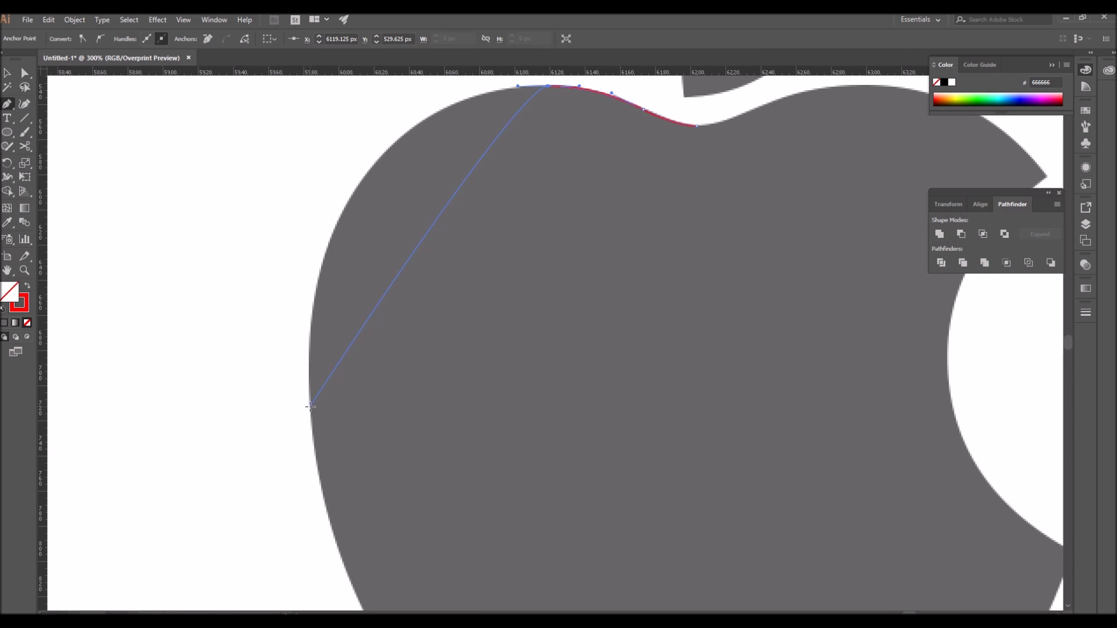
pyautogui.moveTo(311, 392); pyautogui.dragTo(341, 553)
pyautogui.hotkey('ctrl', 'z')
pyautogui.hotkey('ctrl', '-')
pyautogui.hotkey('ctrl', '-')
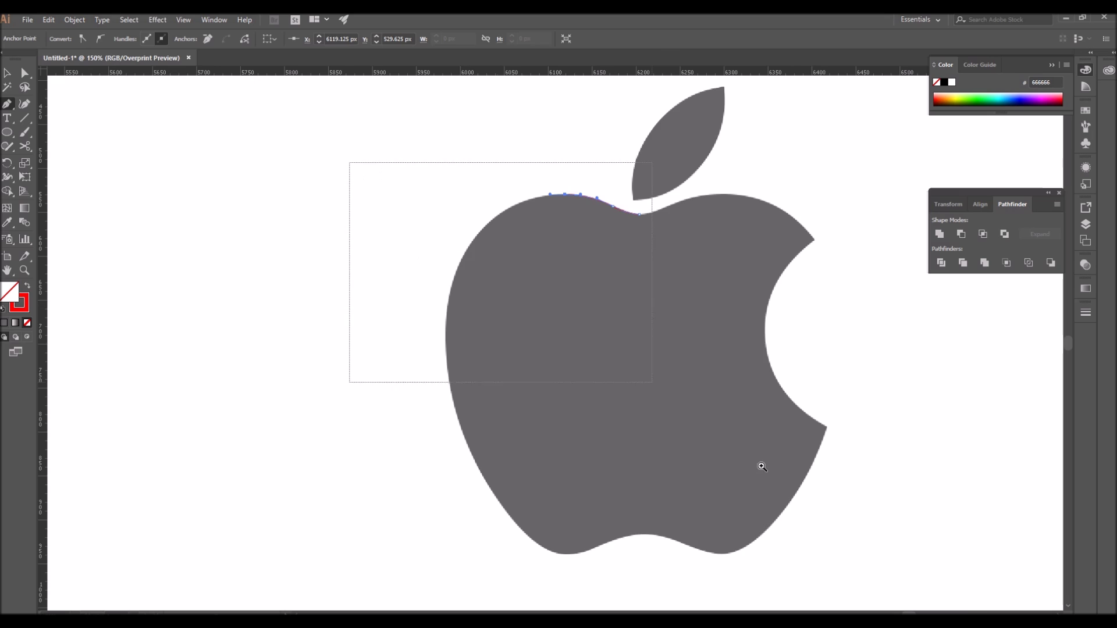
pyautogui.moveTo(762, 466); pyautogui.dragTo(762, 467)
pyautogui.moveTo(355, 377); pyautogui.dragTo(421, 611)
pyautogui.moveTo(424, 575); pyautogui.dragTo(420, 525)
pyautogui.press('space')
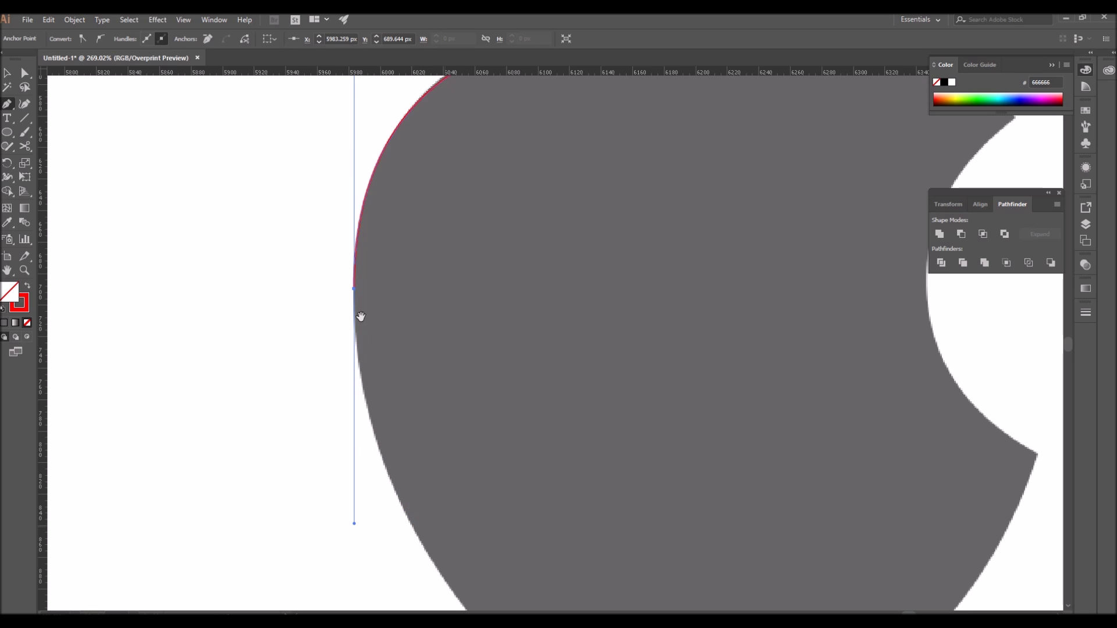
# Step: Trace the bottom edge with horizontal-handled anchor points at the left lobe's lowest point, the central arch's peak and the right lobe's lowest point
pyautogui.keyDown('ctrl'); pyautogui.keyDown('alt'); pyautogui.click(474, 411); pyautogui.keyUp('alt'); pyautogui.keyUp('ctrl')
pyautogui.moveTo(587, 438); pyautogui.dragTo(457, 410)
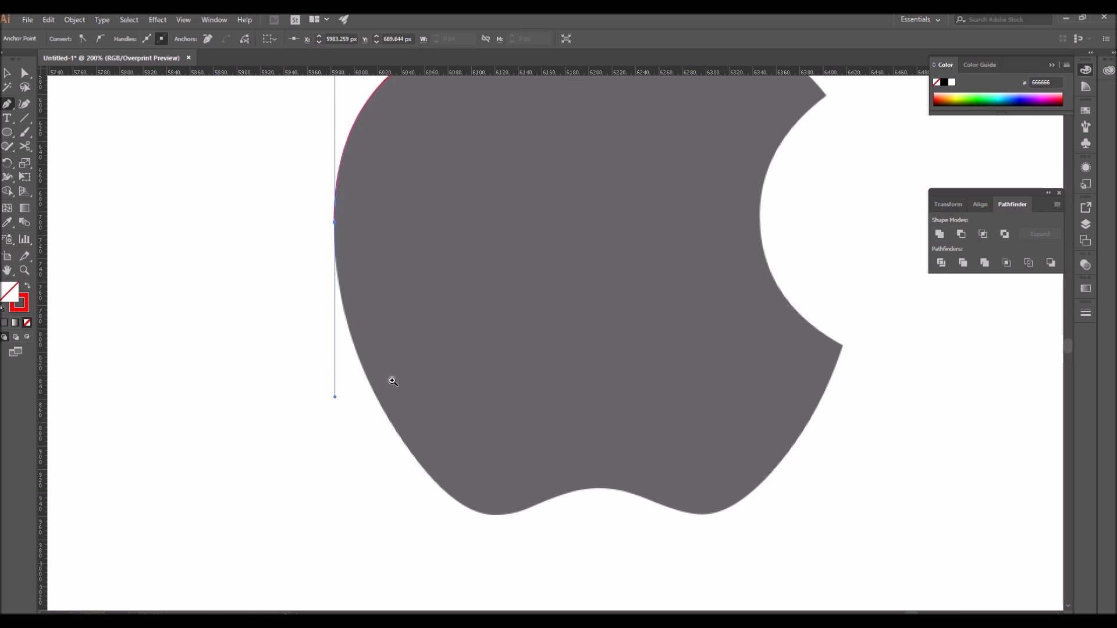
pyautogui.click(494, 515)
pyautogui.moveTo(527, 517); pyautogui.dragTo(528, 515)
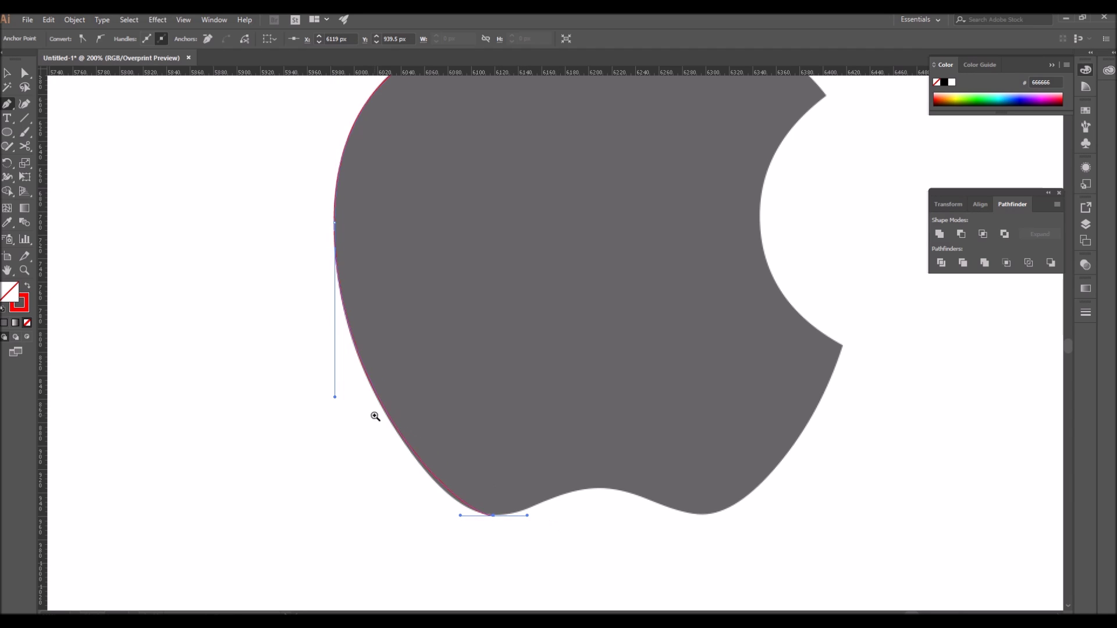
pyautogui.moveTo(374, 416); pyautogui.dragTo(763, 570)
pyautogui.moveTo(621, 327); pyautogui.dragTo(708, 327)
pyautogui.hscroll(5, 708, 327)
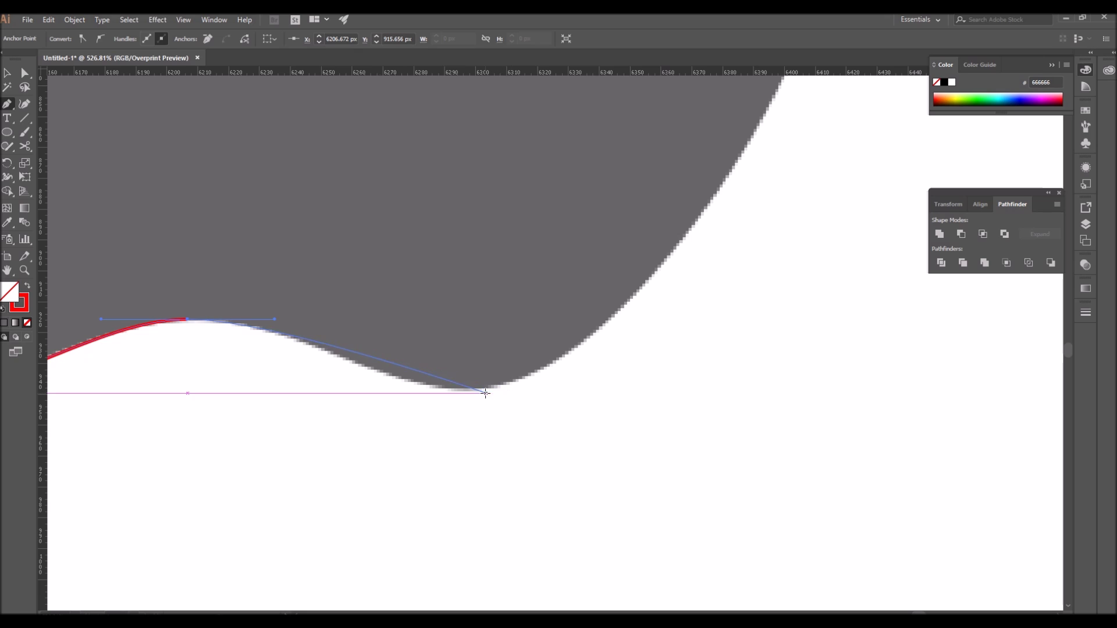
pyautogui.moveTo(470, 388); pyautogui.dragTo(541, 382)
# Step: Place an anchor point at the bite's lower corner, pulling its handle to match the lower-right side, and remove the outgoing handle
pyautogui.moveTo(549, 344); pyautogui.dragTo(278, 499)
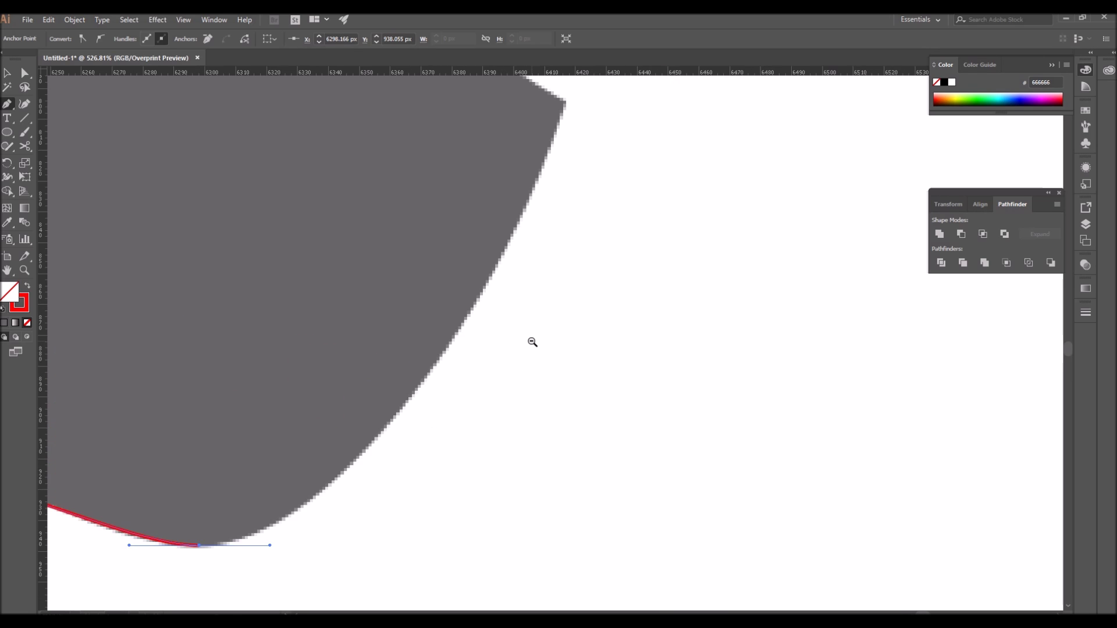
pyautogui.keyDown('ctrl'); pyautogui.keyDown('alt'); pyautogui.click(531, 341); pyautogui.keyUp('alt'); pyautogui.keyUp('ctrl')
pyautogui.keyDown('ctrl'); pyautogui.keyDown('alt'); pyautogui.click(531, 342); pyautogui.keyUp('alt'); pyautogui.keyUp('ctrl')
pyautogui.keyDown('ctrl'); pyautogui.keyDown('alt'); pyautogui.click(531, 342); pyautogui.keyUp('alt'); pyautogui.keyUp('ctrl')
pyautogui.keyDown('ctrl'); pyautogui.click(490, 158); pyautogui.keyUp('ctrl')
pyautogui.keyDown('ctrl'); pyautogui.click(491, 158); pyautogui.keyUp('ctrl')
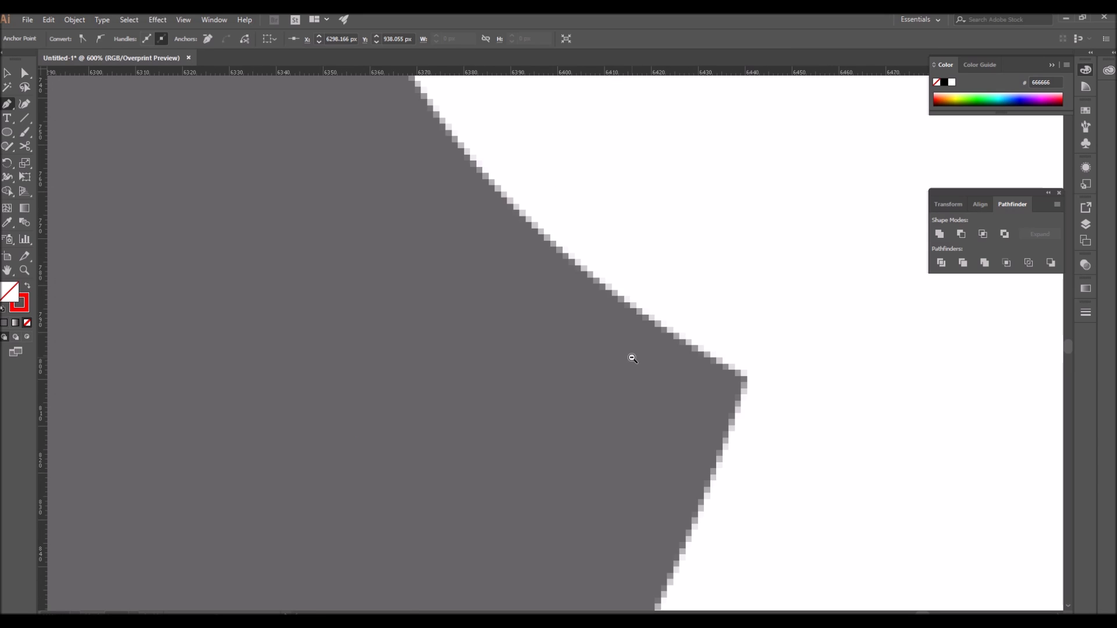
pyautogui.keyDown('ctrl'); pyautogui.keyDown('alt'); pyautogui.click(628, 357); pyautogui.keyUp('alt'); pyautogui.keyUp('ctrl')
pyautogui.moveTo(364, 426); pyautogui.dragTo(569, 285)
pyautogui.moveTo(702, 181); pyautogui.dragTo(698, 208)
pyautogui.keyDown('ctrl'); pyautogui.keyDown('alt'); pyautogui.click(618, 334); pyautogui.keyUp('alt'); pyautogui.keyUp('ctrl')
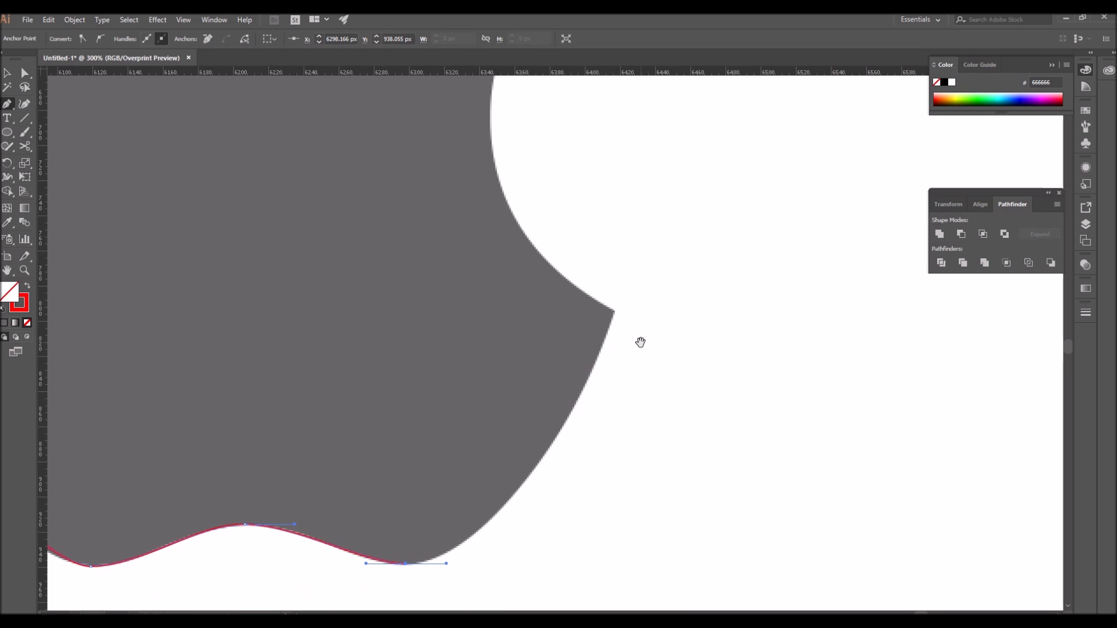
pyautogui.moveTo(615, 311); pyautogui.dragTo(671, 138)
pyautogui.click(615, 310)
# Step: Trace the bite with a vertical-handled anchor point at its innermost edge and a corner point at its upper tip, adjusting the handle to fit
pyautogui.moveTo(599, 386); pyautogui.dragTo(678, 530)
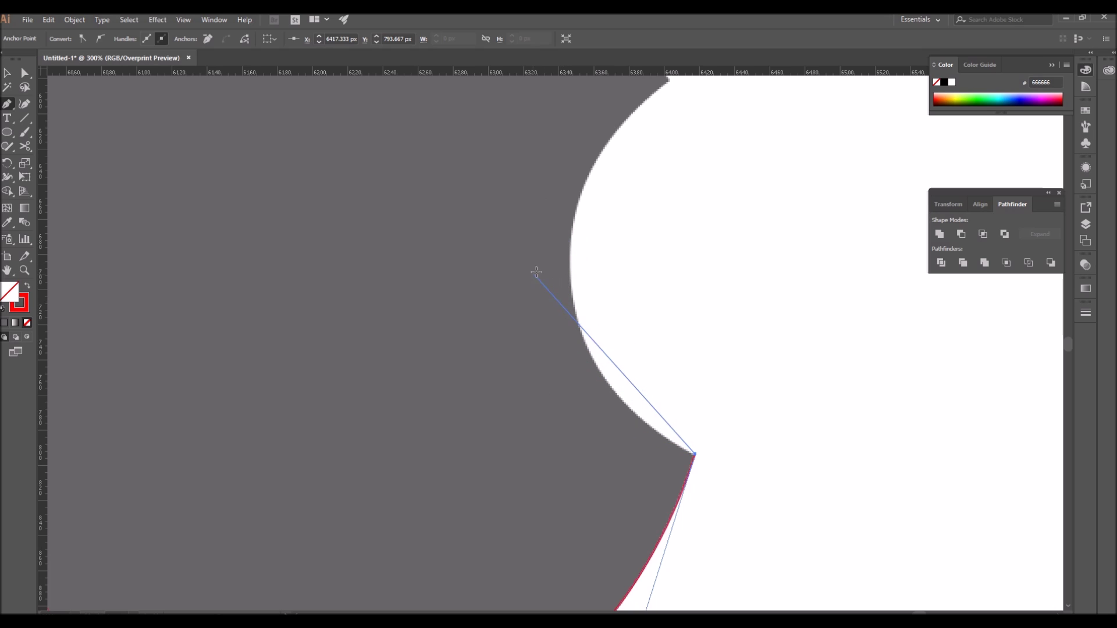
pyautogui.moveTo(570, 260); pyautogui.dragTo(558, 120)
pyautogui.moveTo(559, 197); pyautogui.dragTo(518, 508)
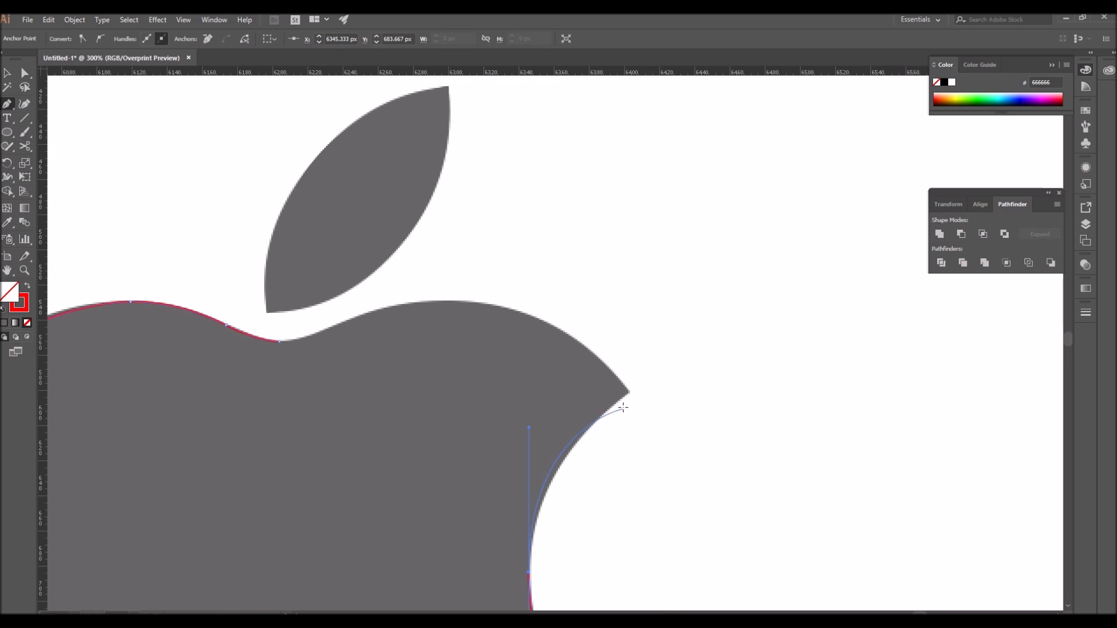
pyautogui.moveTo(539, 558); pyautogui.dragTo(540, 523)
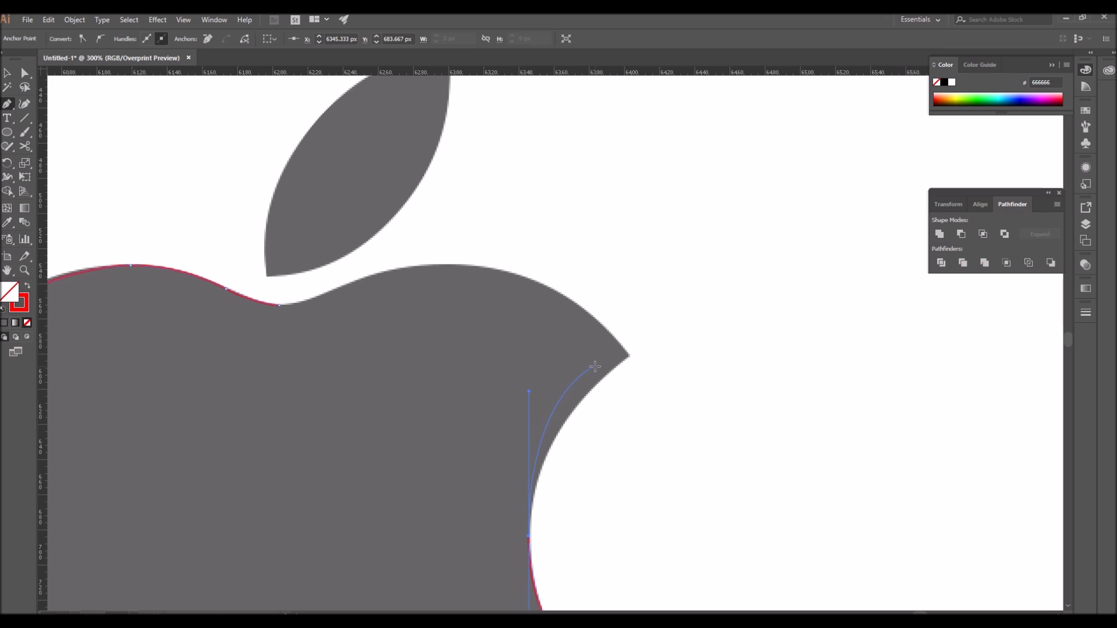
pyautogui.click(627, 355)
pyautogui.moveTo(530, 394); pyautogui.dragTo(529, 408)
# Step: Add a horizontal-handled anchor point at the upper-right hump's crest and close the outline at its starting point in the dip
pyautogui.moveTo(628, 355); pyautogui.dragTo(462, 266)
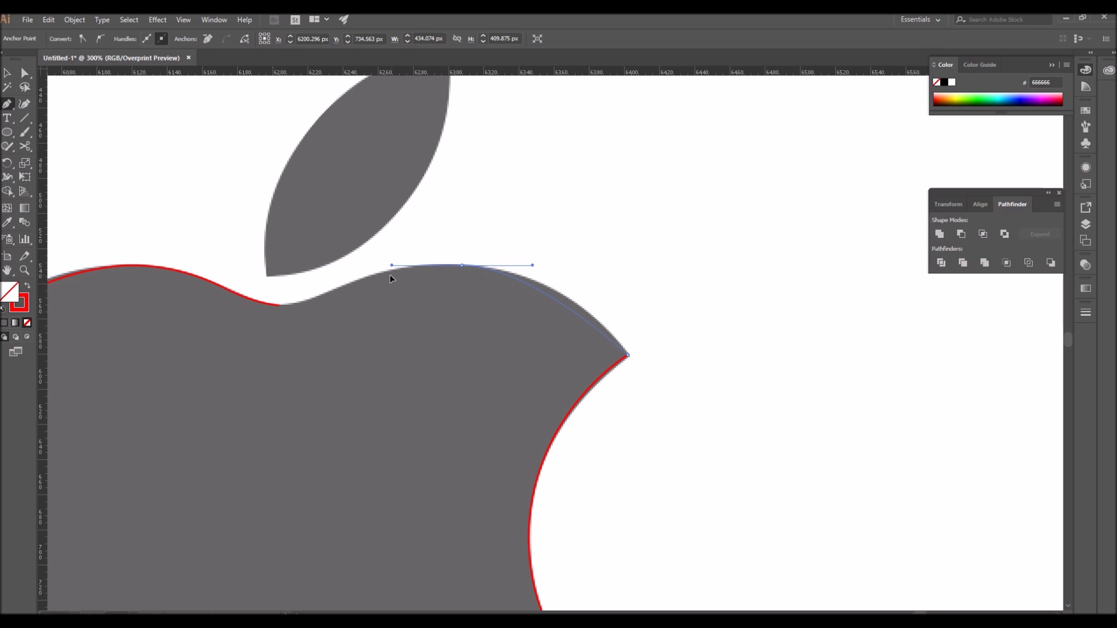
pyautogui.moveTo(368, 281); pyautogui.dragTo(353, 284)
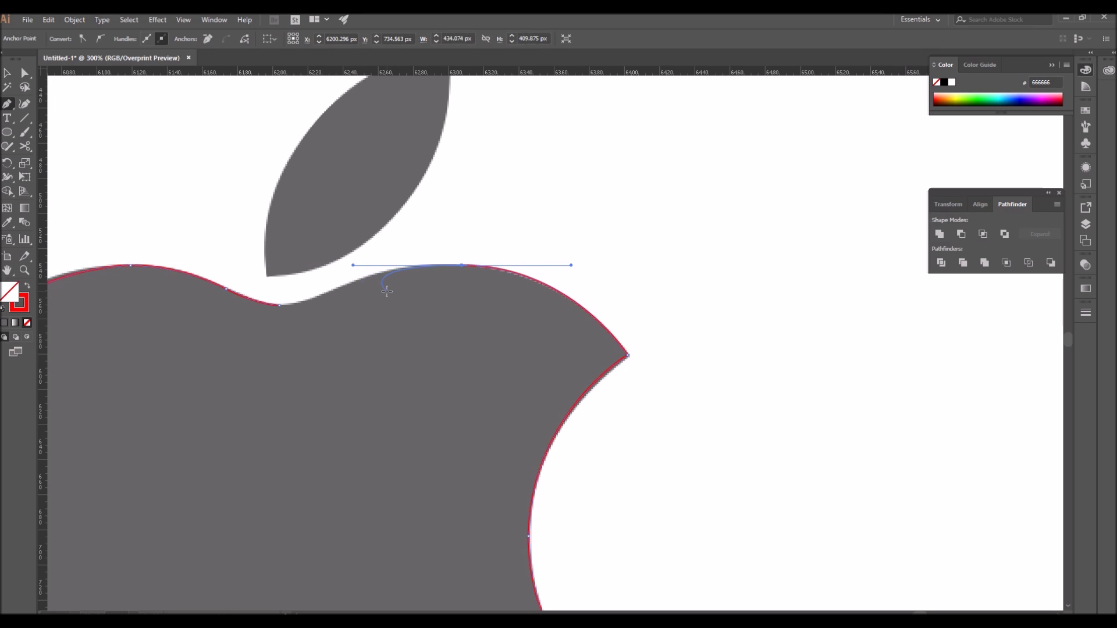
pyautogui.moveTo(279, 304); pyautogui.dragTo(235, 293)
pyautogui.scroll(-3, 457, 363)
# Step: Select the traced leaf and body outline together and move them to the right of the original logo
pyautogui.moveTo(669, 471); pyautogui.dragTo(536, 428)
pyautogui.press('v')
pyautogui.click(730, 368)
pyautogui.moveTo(274, 152); pyautogui.dragTo(744, 559)
pyautogui.moveTo(494, 241); pyautogui.dragTo(840, 244)
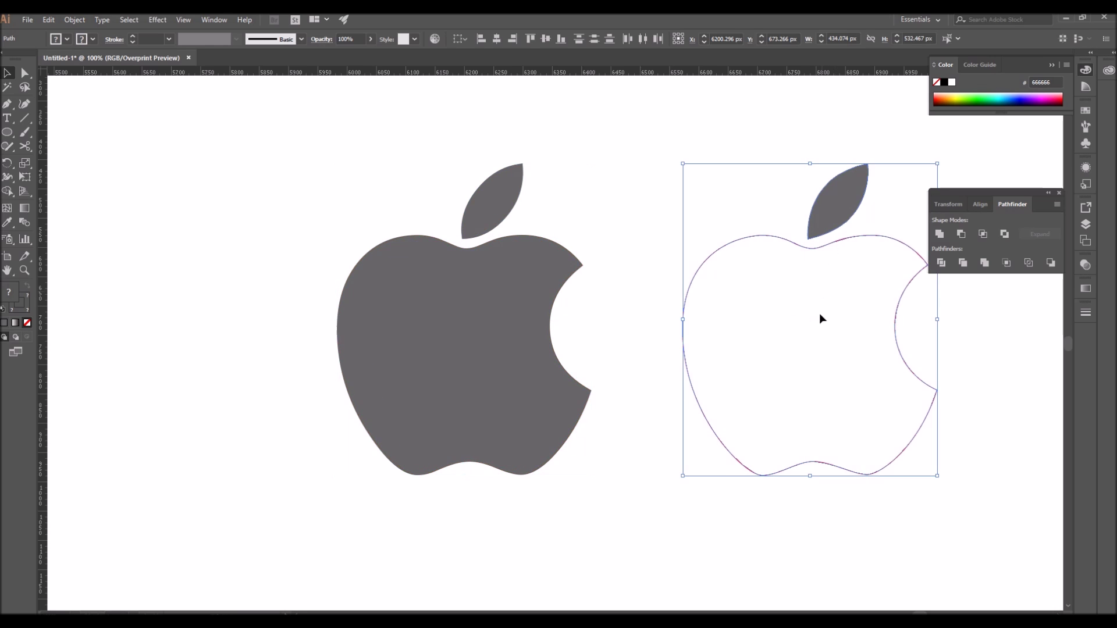
pyautogui.moveTo(839, 341); pyautogui.dragTo(644, 341)
# Step: Apply the leaf's gray fill without a stroke to the traced apple body using the Eyedropper tool
pyautogui.click(881, 386)
pyautogui.click(678, 237)
pyautogui.press('i')
pyautogui.click(647, 210)
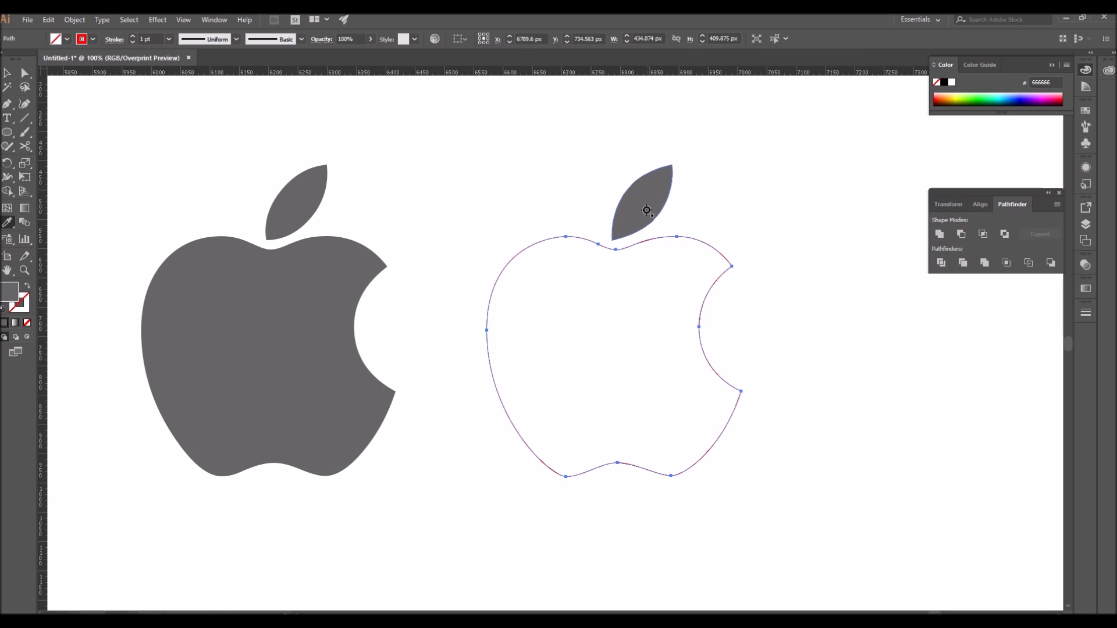
pyautogui.press('v')
pyautogui.click(853, 270)
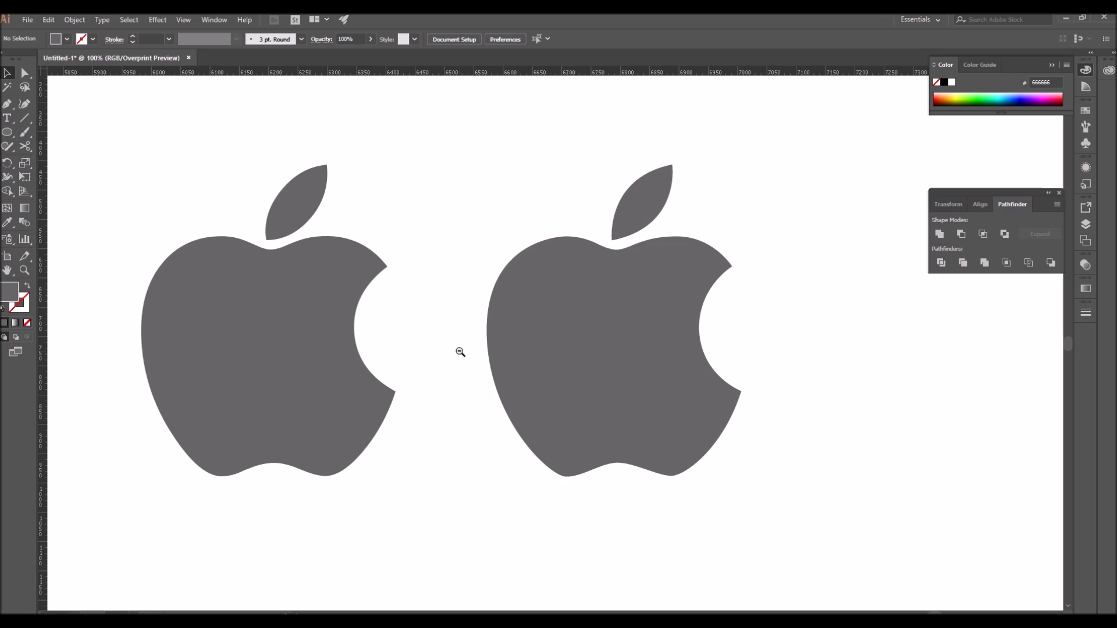
# Step: Compare the traced apple logo with the original, selecting the traced leaf and body
pyautogui.keyDown('ctrl'); pyautogui.keyDown('alt'); pyautogui.click(460, 352); pyautogui.keyUp('alt'); pyautogui.keyUp('ctrl')
pyautogui.moveTo(704, 407); pyautogui.dragTo(691, 454)
pyautogui.moveTo(264, 232); pyautogui.dragTo(990, 561)
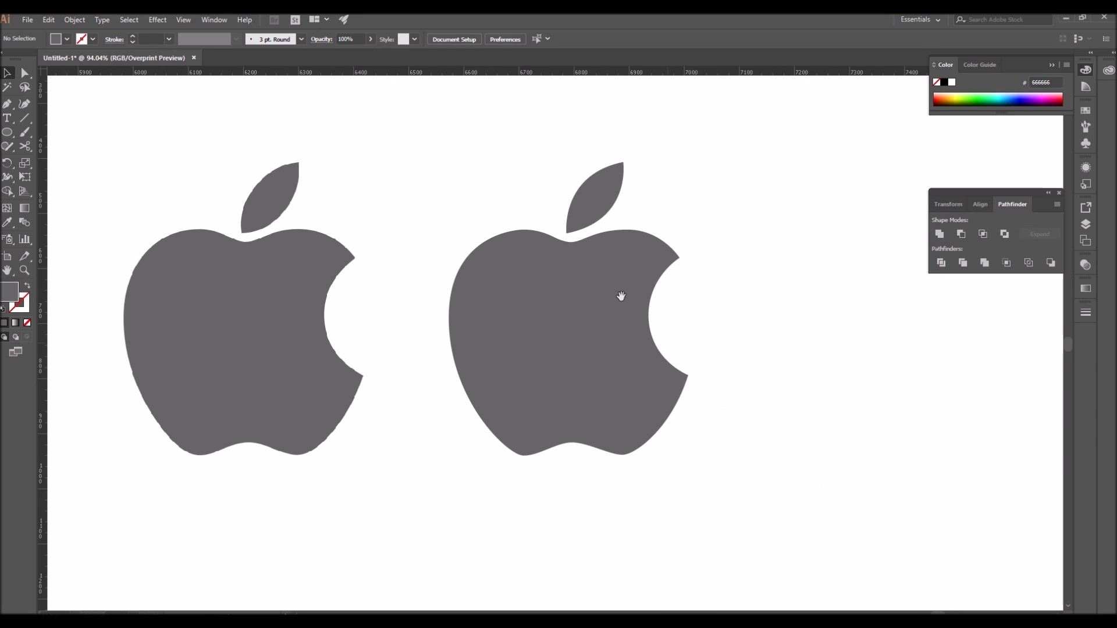
pyautogui.moveTo(480, 202); pyautogui.dragTo(737, 304)
pyautogui.click(623, 197)
pyautogui.click(608, 186)
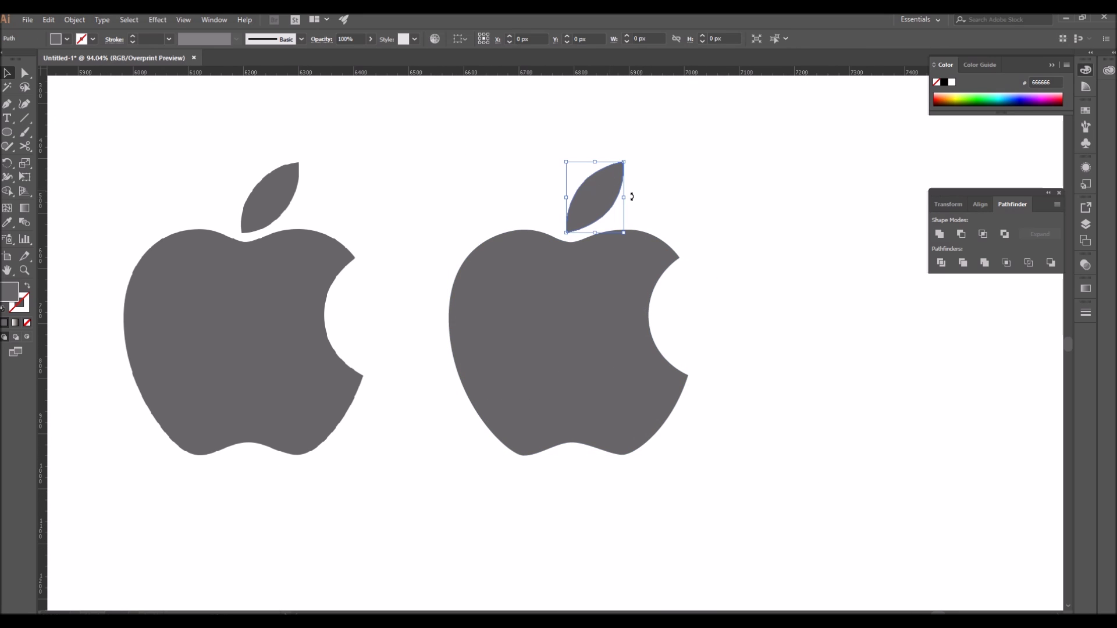
pyautogui.moveTo(470, 155); pyautogui.dragTo(822, 472)
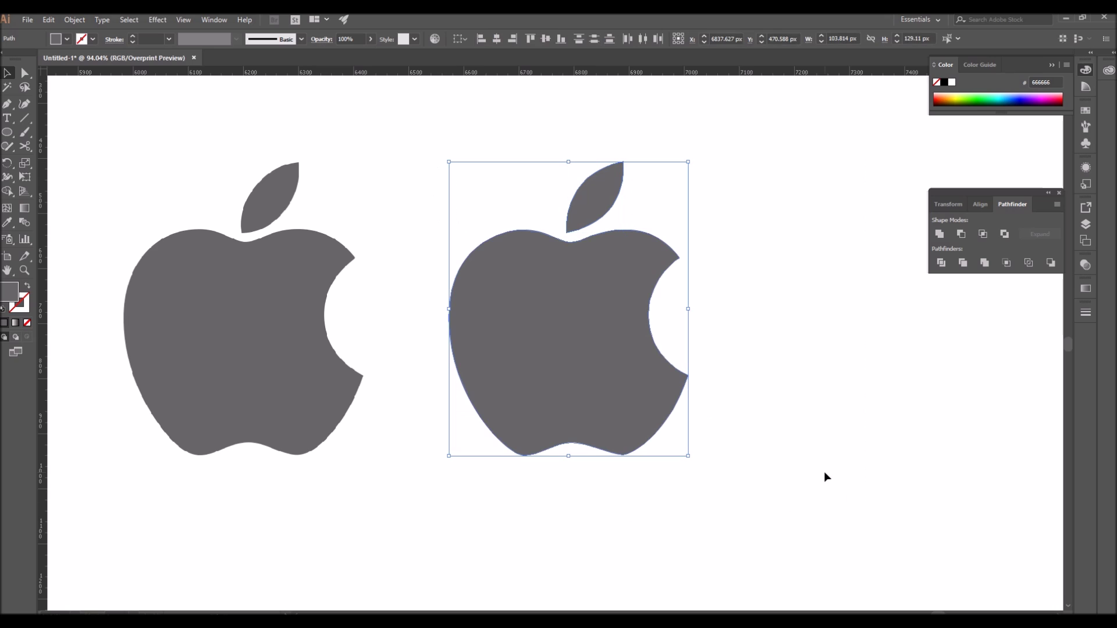
pyautogui.click(790, 412)
# Step: Select the traced leaf and body with the Direct Selection tool to examine all their anchor points
pyautogui.moveTo(410, 159); pyautogui.dragTo(852, 517)
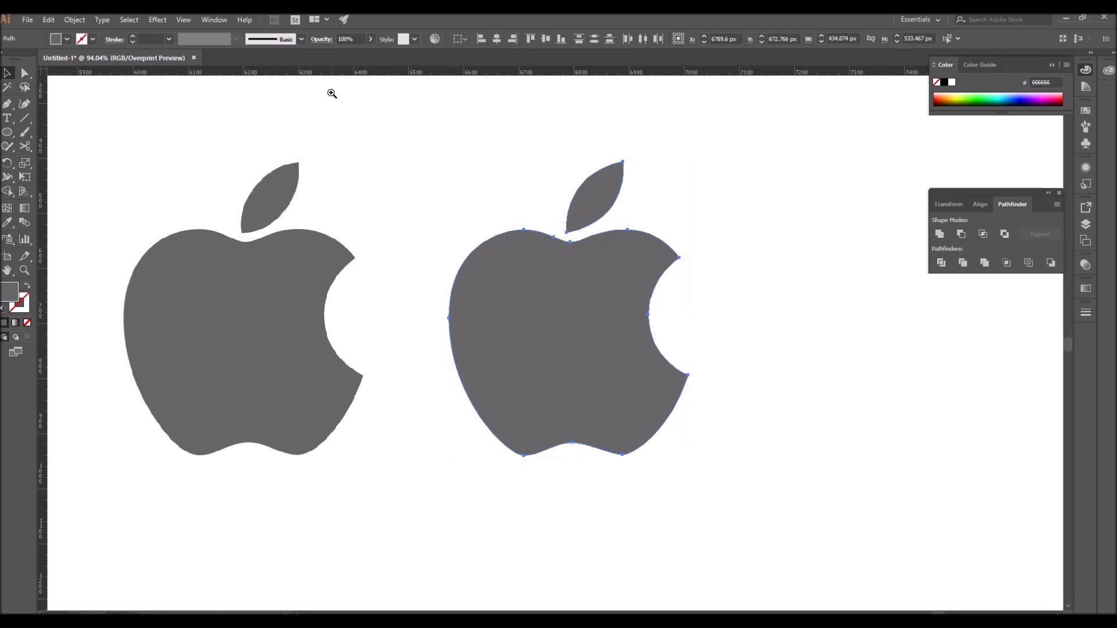
pyautogui.moveTo(330, 92); pyautogui.dragTo(756, 456)
pyautogui.moveTo(247, 115); pyautogui.dragTo(673, 494)
pyautogui.click(24, 73)
pyautogui.moveTo(272, 106); pyautogui.dragTo(674, 543)
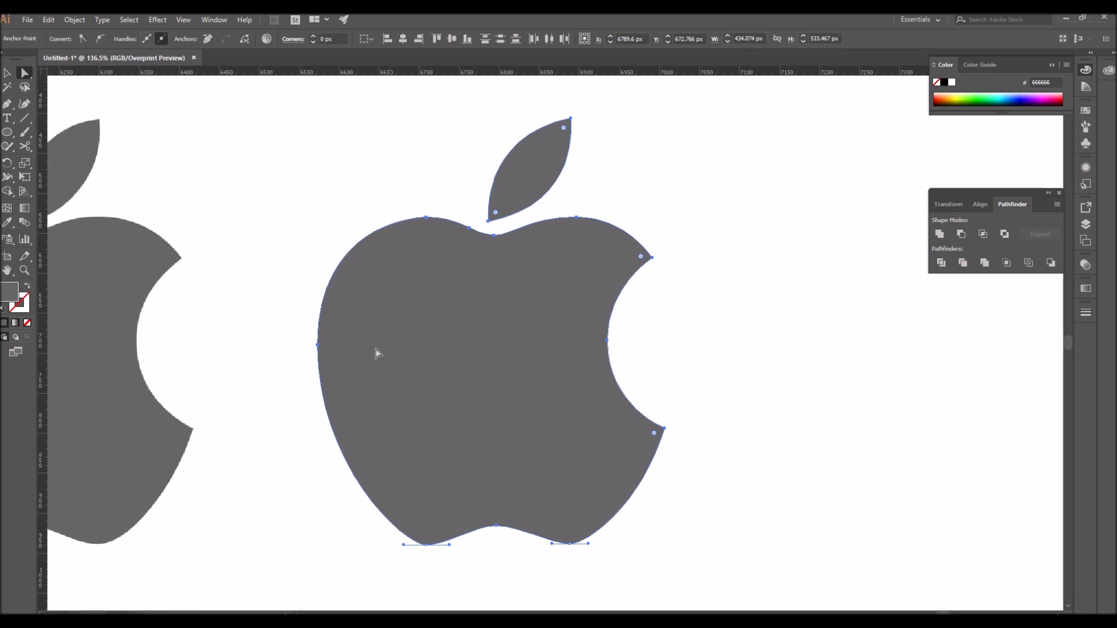
# Step: Try deleting the extra anchor point on the left slope of the traced apple's dip, and undo the deletion
pyautogui.click(470, 229)
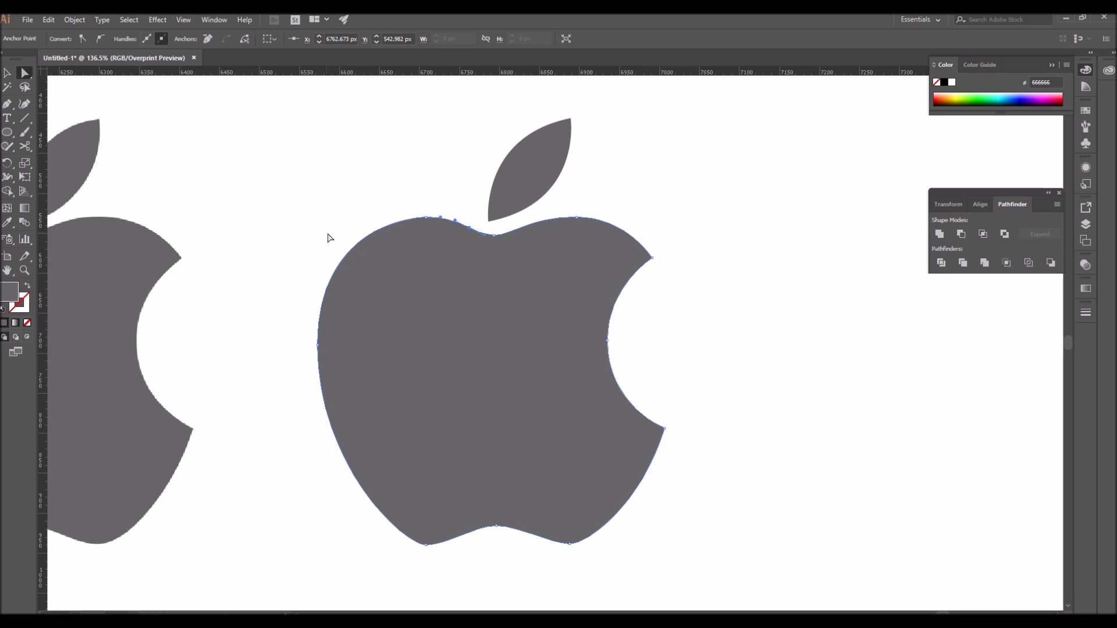
pyautogui.click(297, 219)
pyautogui.press('p')
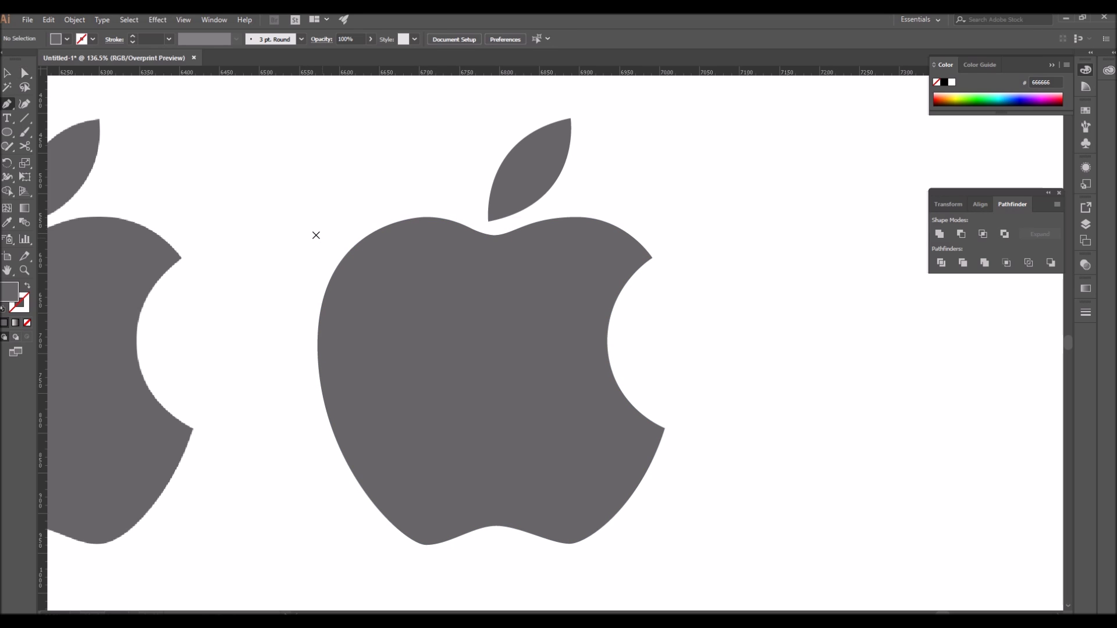
pyautogui.click(472, 227)
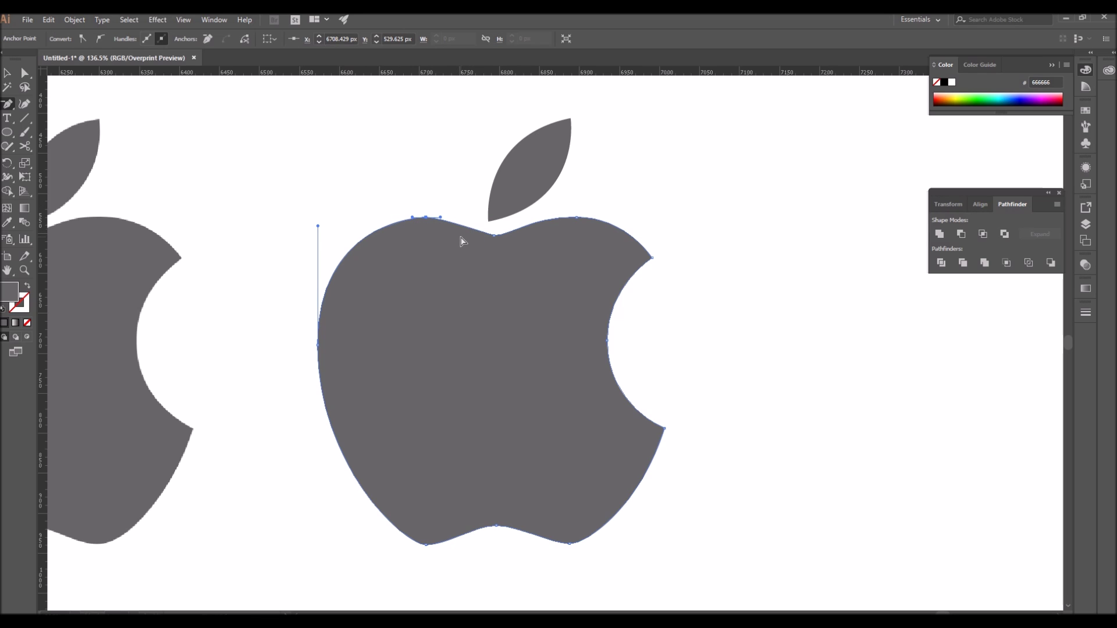
pyautogui.hotkey('ctrl', 'shift', 'a')
pyautogui.press('v')
pyautogui.hotkey('ctrl', 'a')
pyautogui.click(268, 248)
pyautogui.press('a')
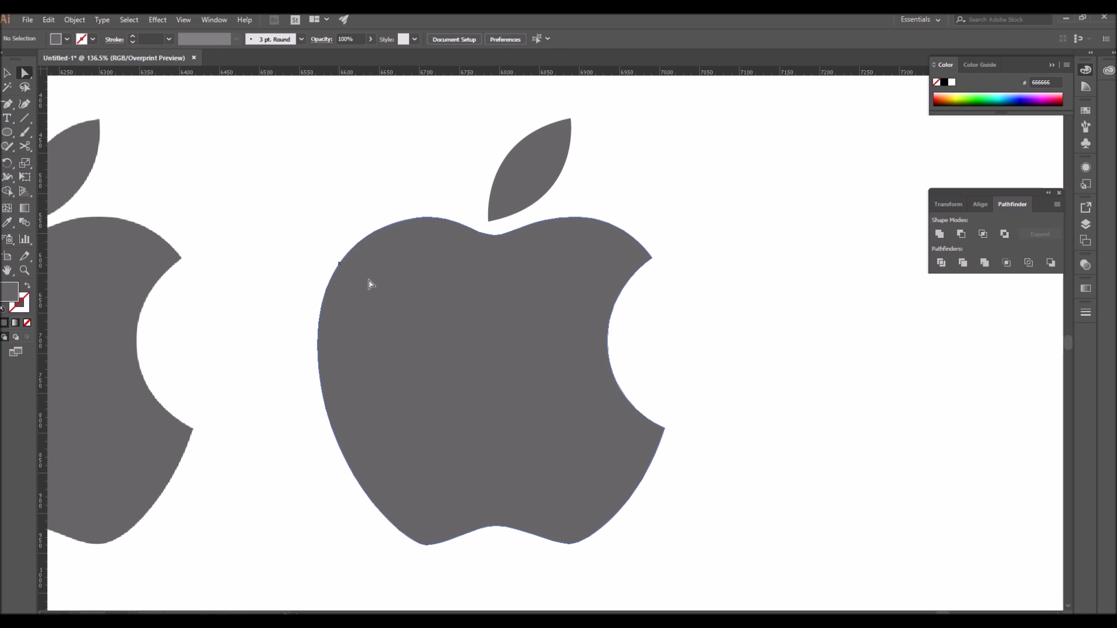
# Step: Select the traced apple body and the leaf in turn to examine where their anchor points lie
pyautogui.click(370, 284)
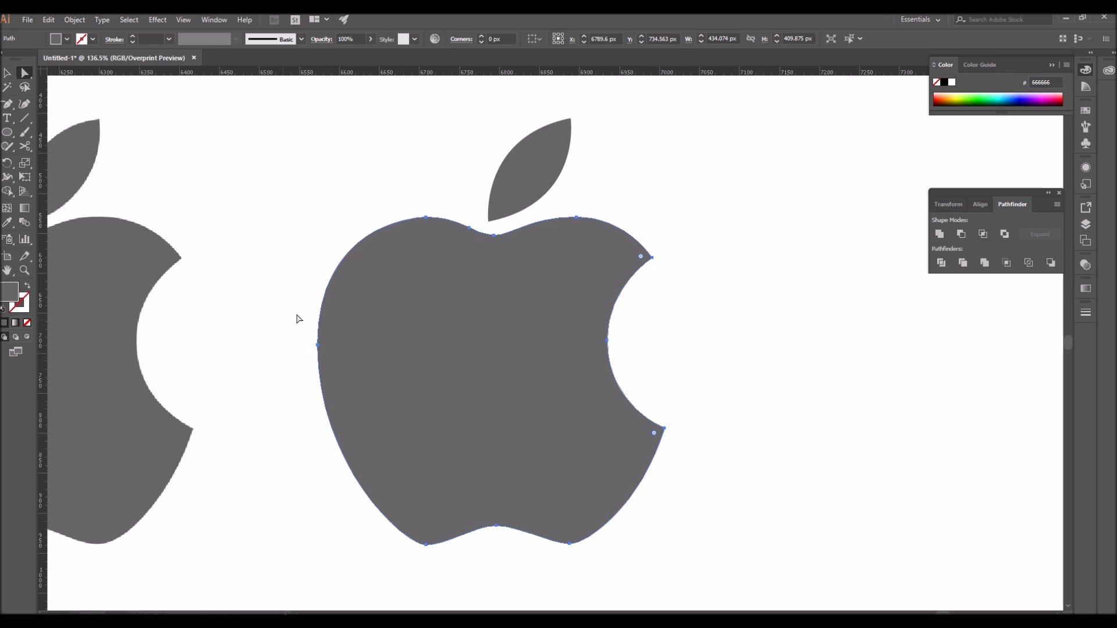
pyautogui.rightClick(459, 371)
pyautogui.rightClick(815, 334)
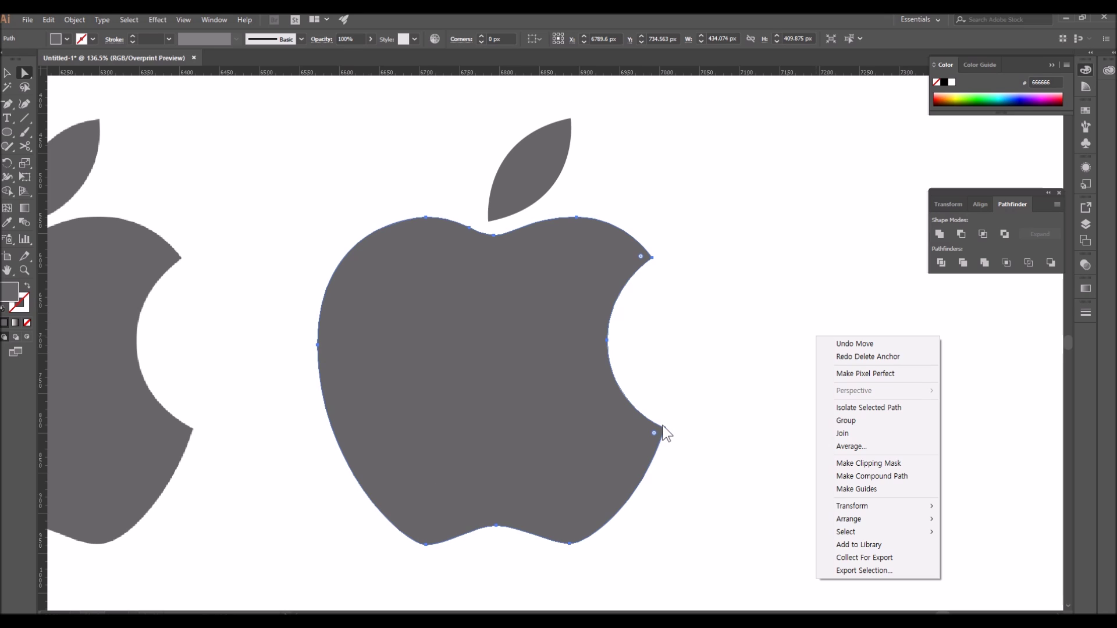
pyautogui.press('ctrl')
pyautogui.press('ctrl')
pyautogui.press('Escape')
pyautogui.click(488, 222)
pyautogui.press('ctrl')
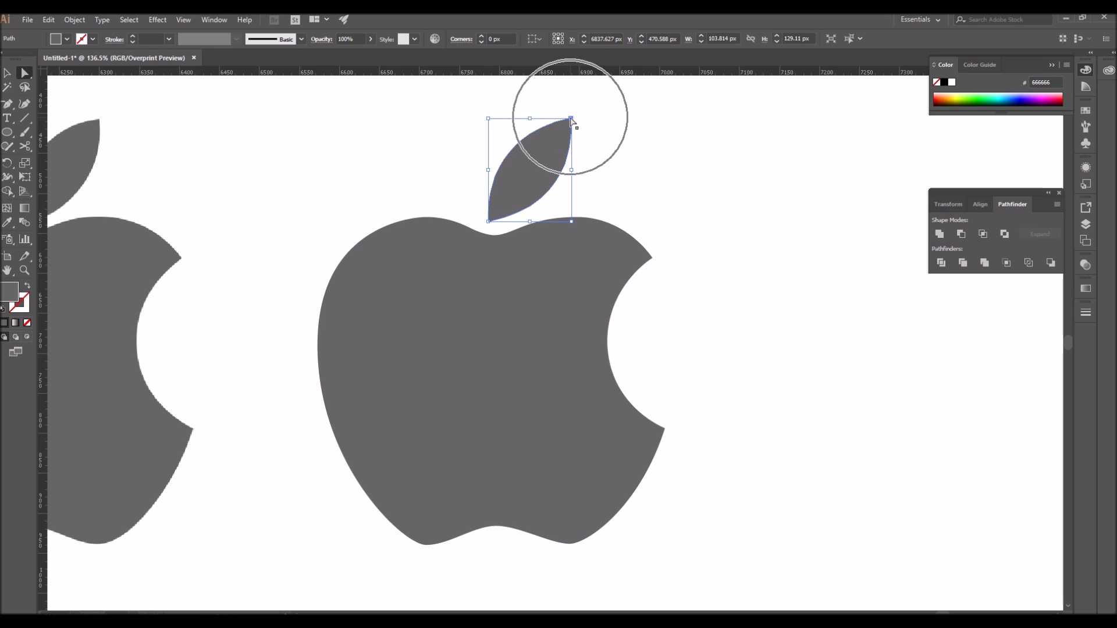
# Step: Select the traced leaf and body together and move them farther right, away from the original logo
pyautogui.click(623, 175)
pyautogui.press('v')
pyautogui.click(486, 330)
pyautogui.keyDown('ctrl'); pyautogui.keyDown('alt'); pyautogui.click(486, 331); pyautogui.keyUp('alt'); pyautogui.keyUp('ctrl')
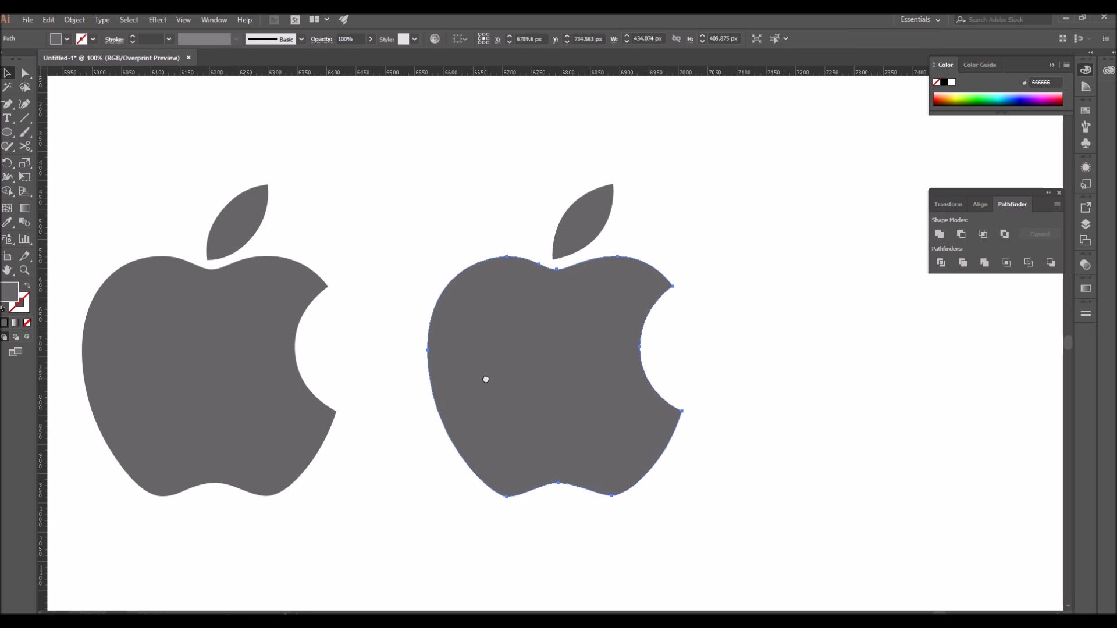
pyautogui.moveTo(485, 375); pyautogui.dragTo(606, 373)
pyautogui.click(492, 476)
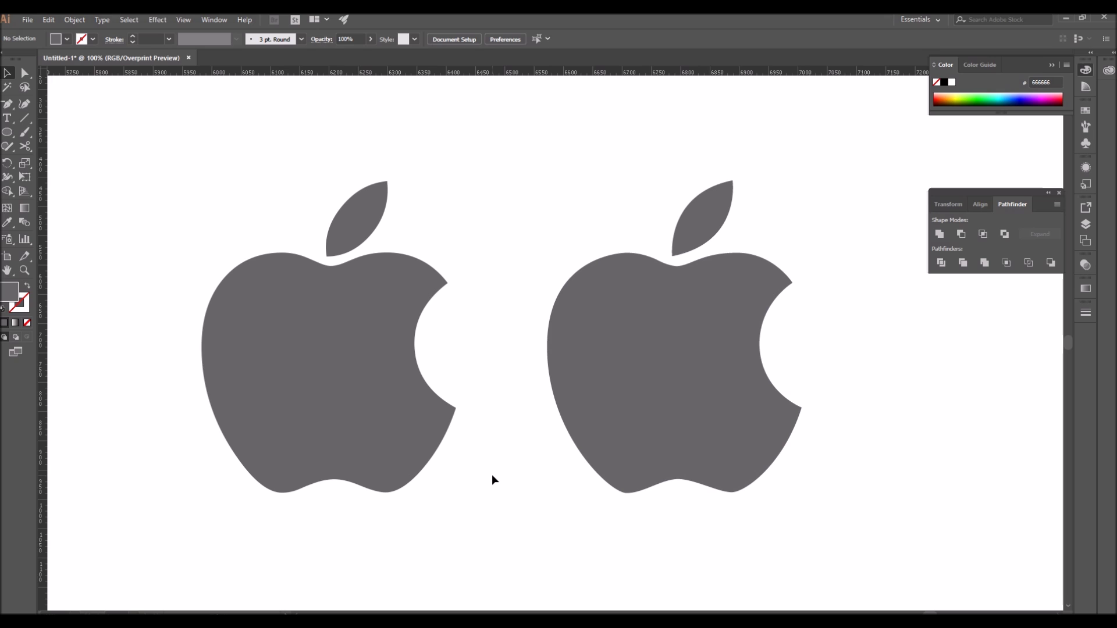
pyautogui.click(698, 442)
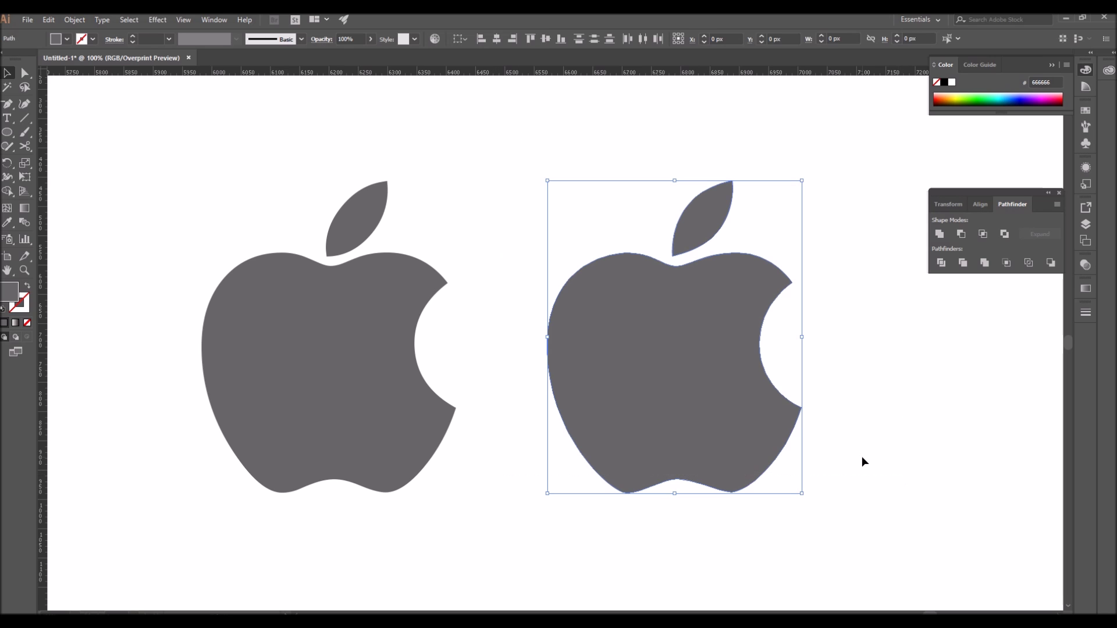
pyautogui.moveTo(643, 369); pyautogui.dragTo(978, 370)
# Step: Shift the selected traced apple still farther from the original logo to free up space, and deselect it
pyautogui.moveTo(454, 360); pyautogui.dragTo(723, 360)
pyautogui.moveTo(368, 188); pyautogui.dragTo(856, 486)
pyautogui.click(747, 363)
# Step: Start a new Pen tool path at the original apple's top dip and place closely spaced anchor points along its left slope
pyautogui.press('p')
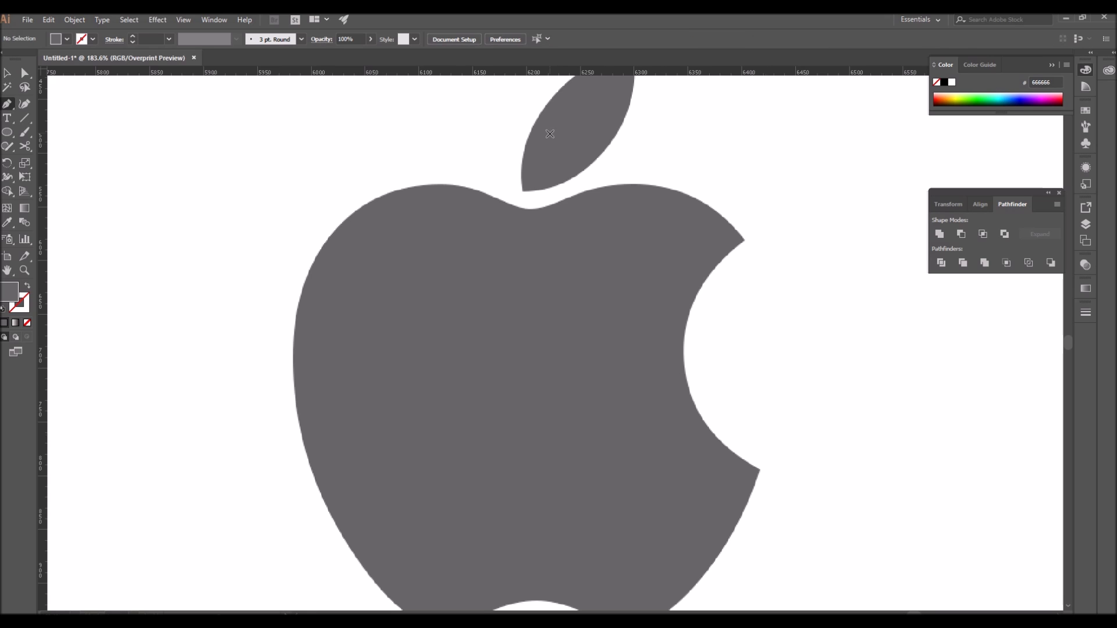
pyautogui.moveTo(187, 141); pyautogui.dragTo(824, 414)
pyautogui.moveTo(378, 137); pyautogui.dragTo(749, 317)
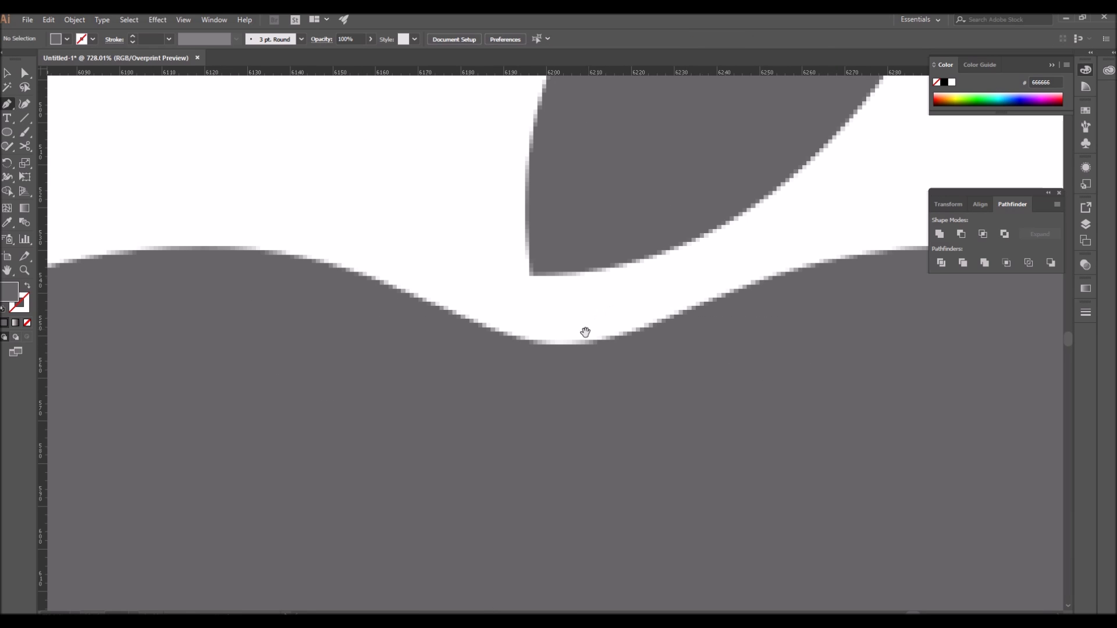
pyautogui.click(568, 345)
pyautogui.click(512, 344)
pyautogui.click(486, 328)
pyautogui.click(461, 314)
pyautogui.click(438, 305)
pyautogui.hscroll(-5, 585, 263)
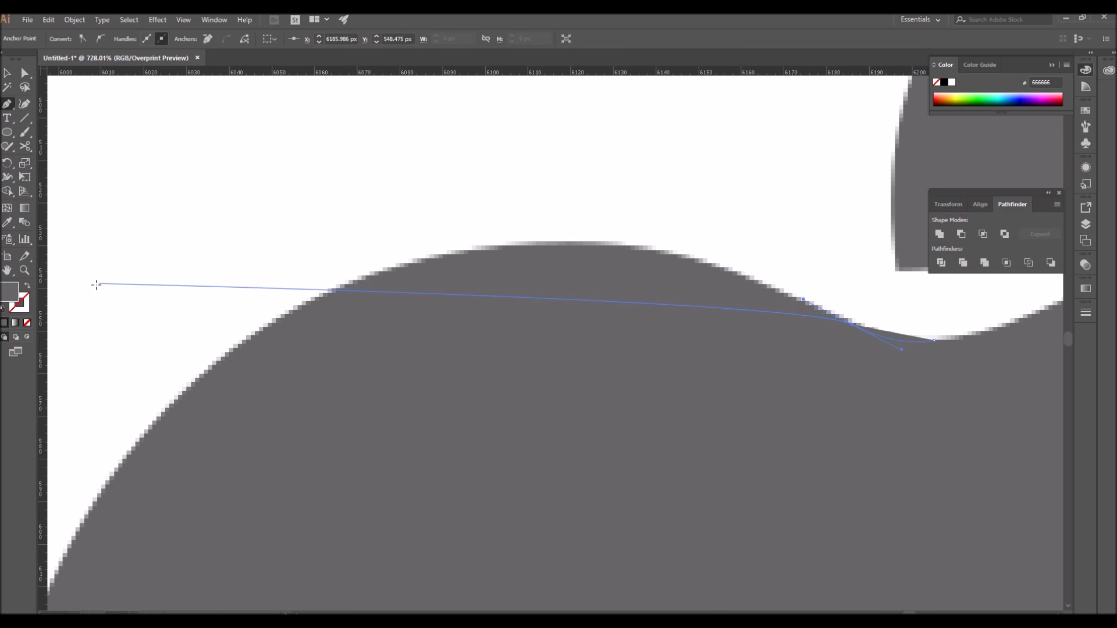
# Step: Swap the path's fill and stroke, and set the stroke color to F21919
pyautogui.click(27, 286)
pyautogui.doubleClick(19, 300)
pyautogui.write('F21919')
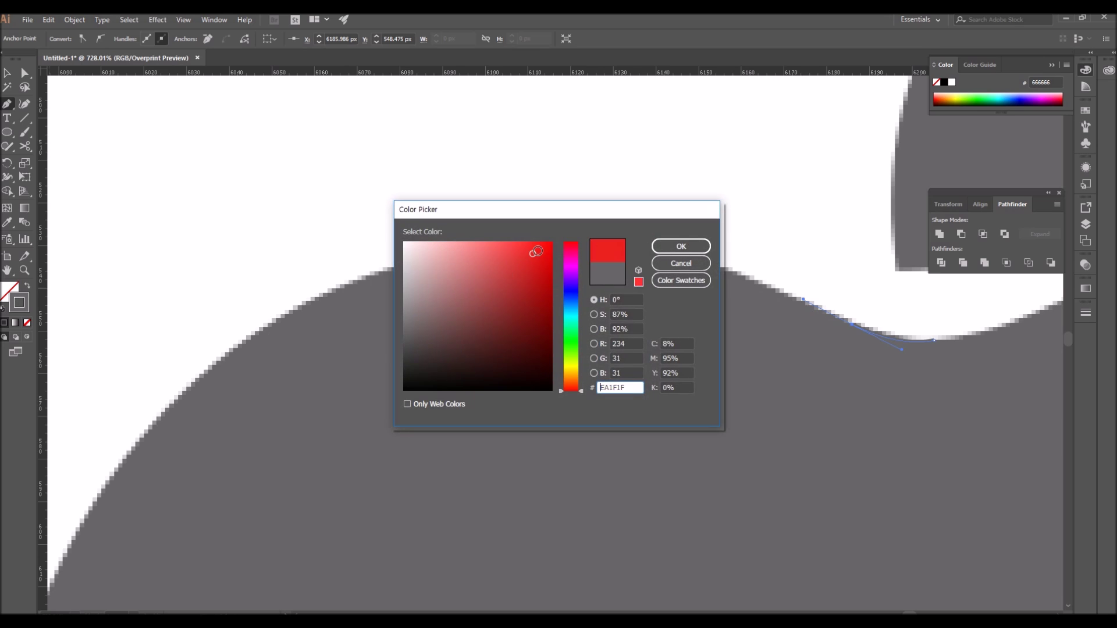
pyautogui.press('Return')
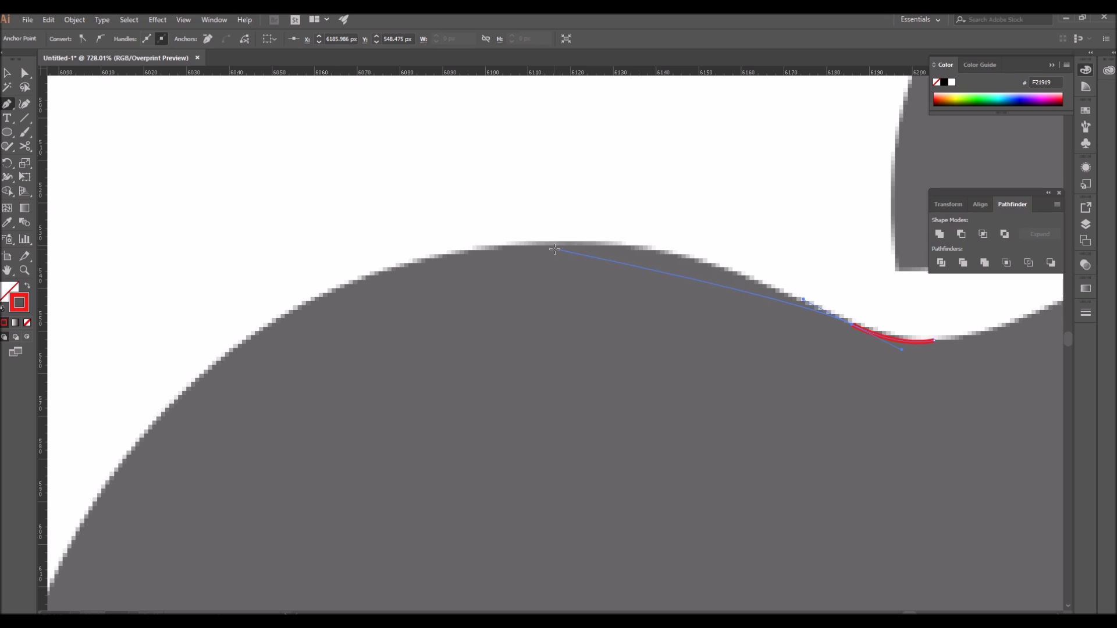
# Step: Trace over the top of the apple's left lobe and down its upper left side with several curved anchor points
pyautogui.moveTo(464, 253)
pyautogui.mouseDown()
pyautogui.moveTo(316, 237)
pyautogui.moveTo(413, 246)
pyautogui.mouseUp()
pyautogui.hotkey('ctrl', 'z')
pyautogui.moveTo(656, 251); pyautogui.dragTo(604, 238)
pyautogui.moveTo(344, 285); pyautogui.dragTo(263, 333)
pyautogui.moveTo(325, 408); pyautogui.dragTo(553, 176)
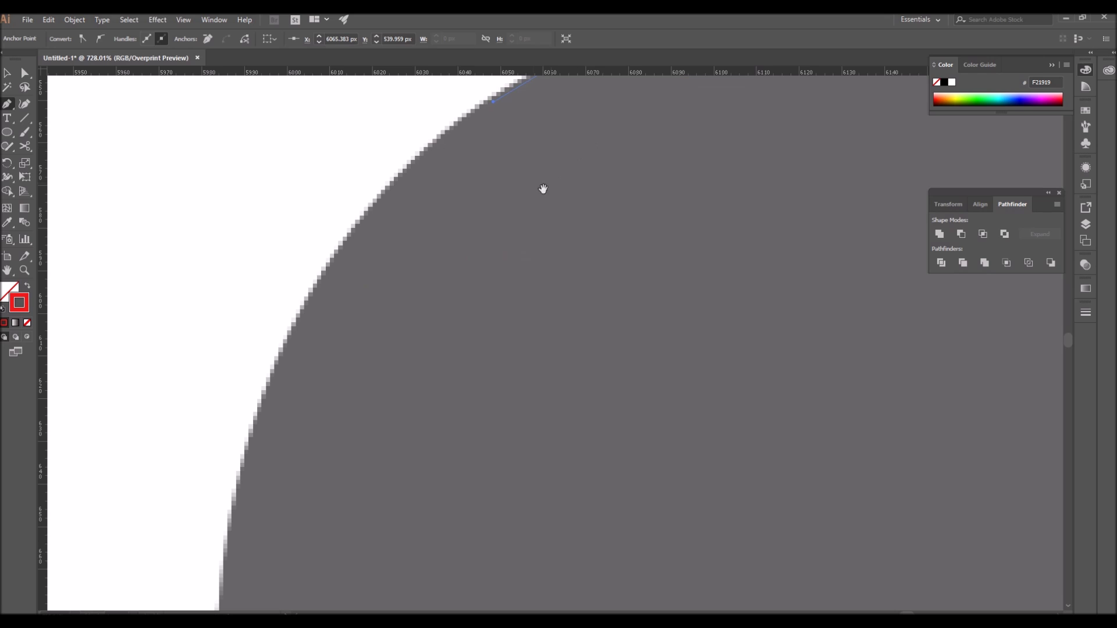
pyautogui.keyDown('ctrl'); pyautogui.keyDown('alt'); pyautogui.click(383, 331); pyautogui.keyUp('alt'); pyautogui.keyUp('ctrl')
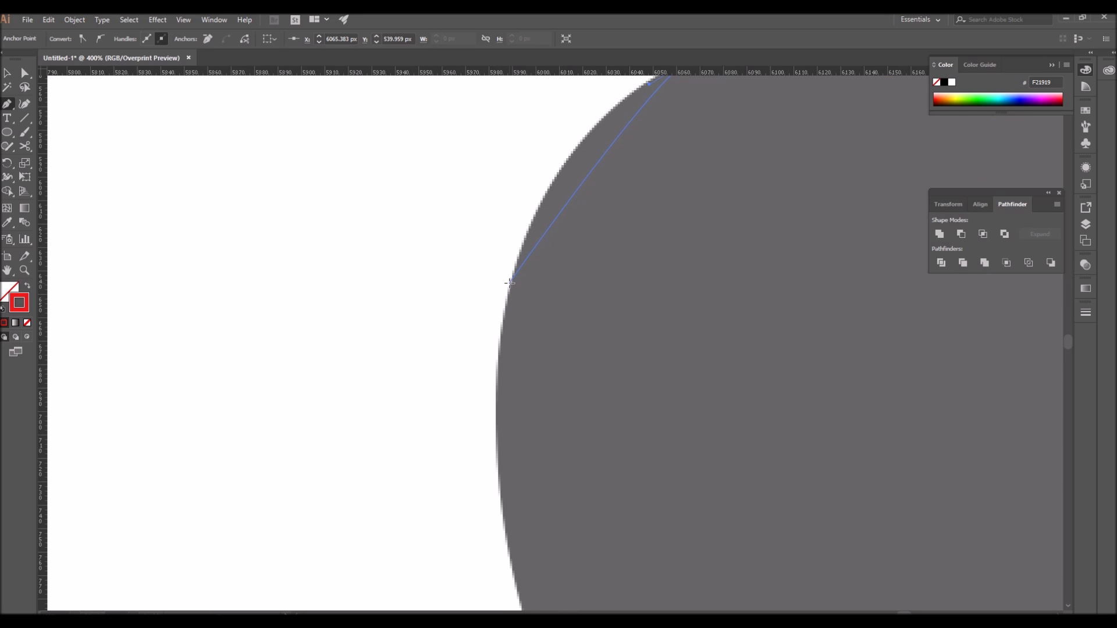
pyautogui.moveTo(486, 323); pyautogui.dragTo(427, 430)
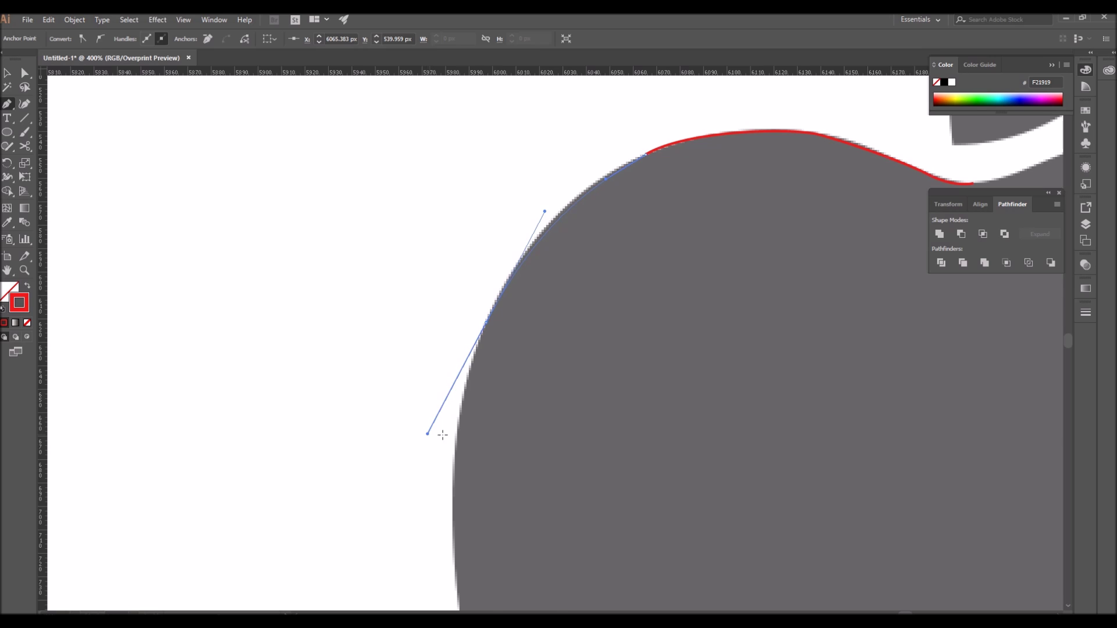
# Step: Continue the path down the apple's left side toward its base with two curved anchor points
pyautogui.moveTo(553, 430); pyautogui.dragTo(549, 145)
pyautogui.moveTo(474, 412); pyautogui.dragTo(506, 320)
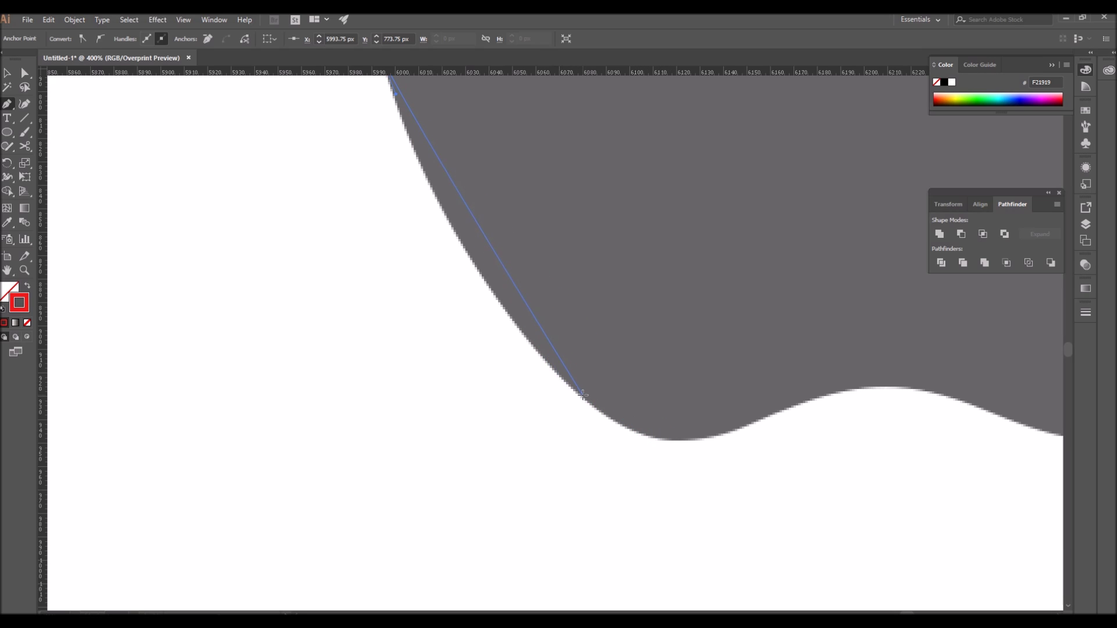
pyautogui.moveTo(563, 381)
pyautogui.mouseDown()
pyautogui.moveTo(625, 428)
pyautogui.moveTo(614, 434)
pyautogui.moveTo(628, 459)
pyautogui.mouseUp()
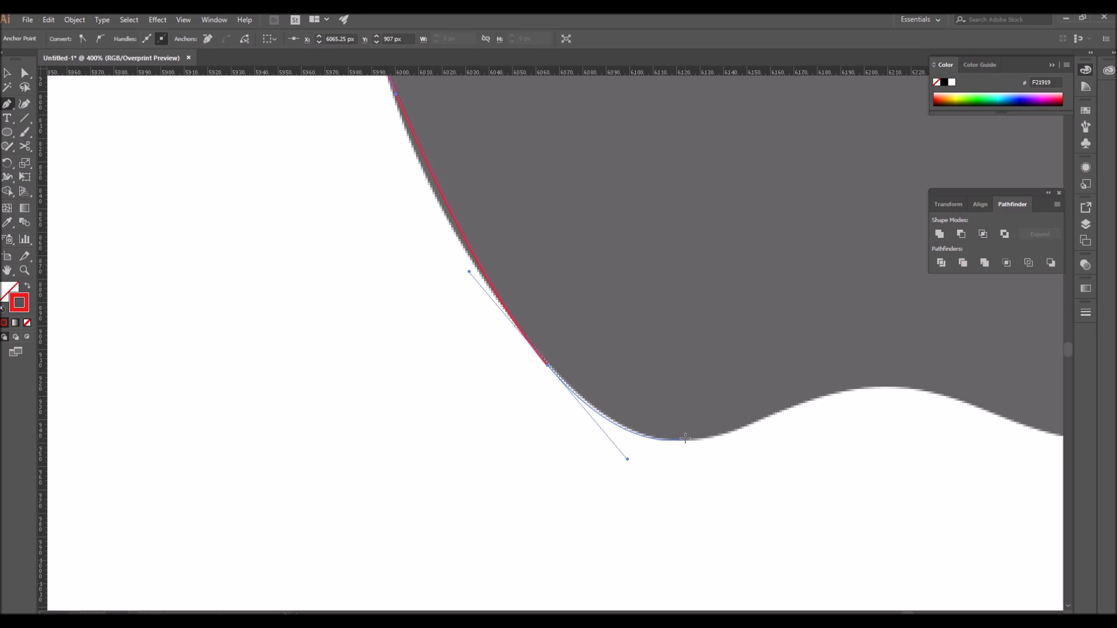
# Step: Trace the apple's wavy bottom edge past the right base lobe with several anchor points, and deselect the path
pyautogui.click(686, 440)
pyautogui.moveTo(700, 439); pyautogui.dragTo(700, 440)
pyautogui.press('space')
pyautogui.moveTo(576, 426); pyautogui.dragTo(319, 407)
pyautogui.moveTo(619, 367); pyautogui.dragTo(672, 367)
pyautogui.moveTo(706, 383); pyautogui.dragTo(717, 387)
pyautogui.click(814, 417)
pyautogui.moveTo(903, 397); pyautogui.dragTo(945, 364)
pyautogui.keyDown('ctrl'); pyautogui.click(788, 450); pyautogui.keyUp('ctrl')
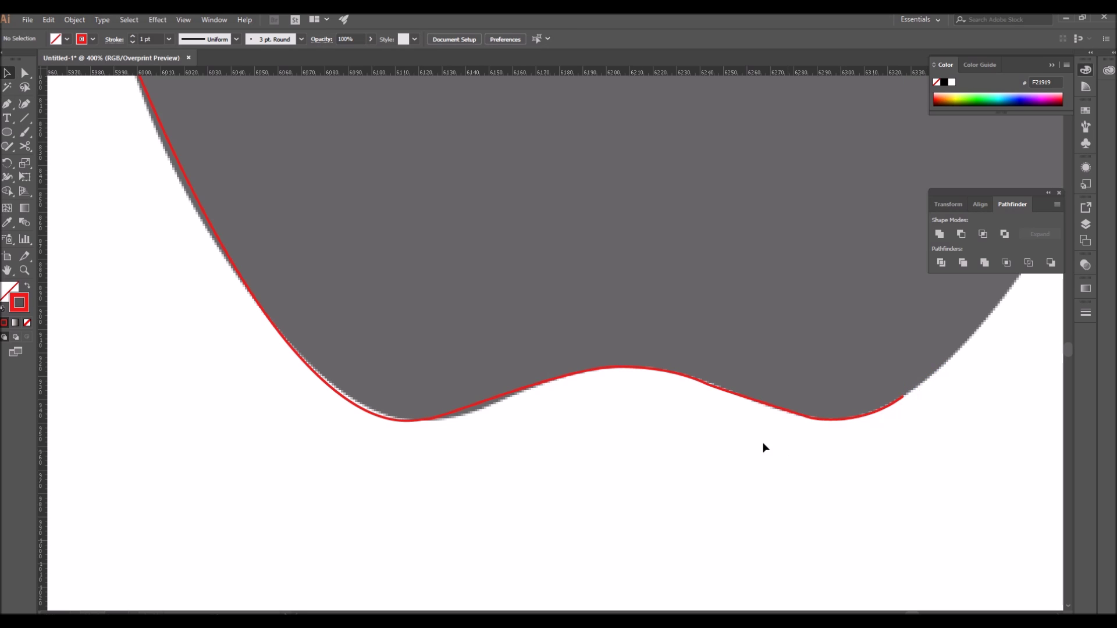
# Step: Resume the red path from its open end and trace the lower right edge up to the bite's lower corner
pyautogui.moveTo(879, 352); pyautogui.dragTo(551, 460)
pyautogui.press('p')
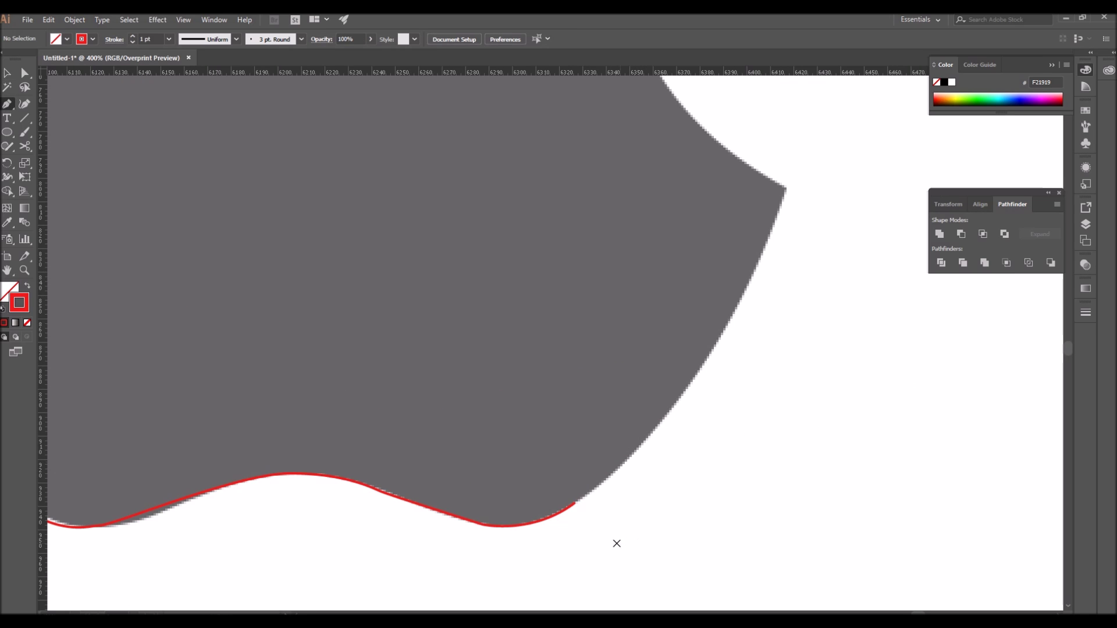
pyautogui.click(576, 503)
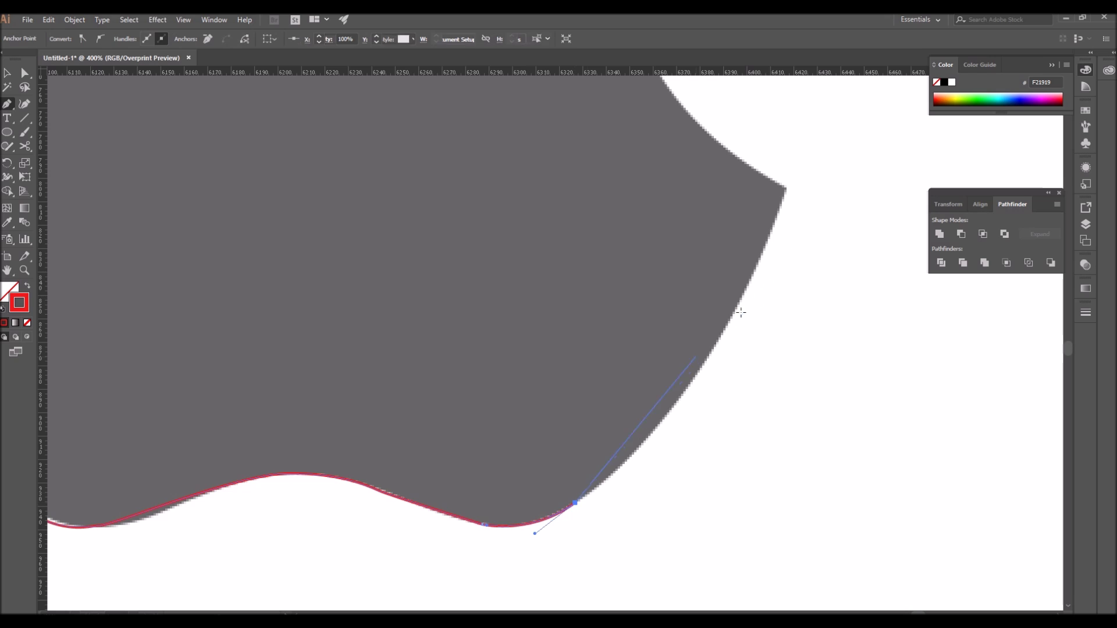
pyautogui.hotkey('ctrl', '-')
pyautogui.click(785, 190)
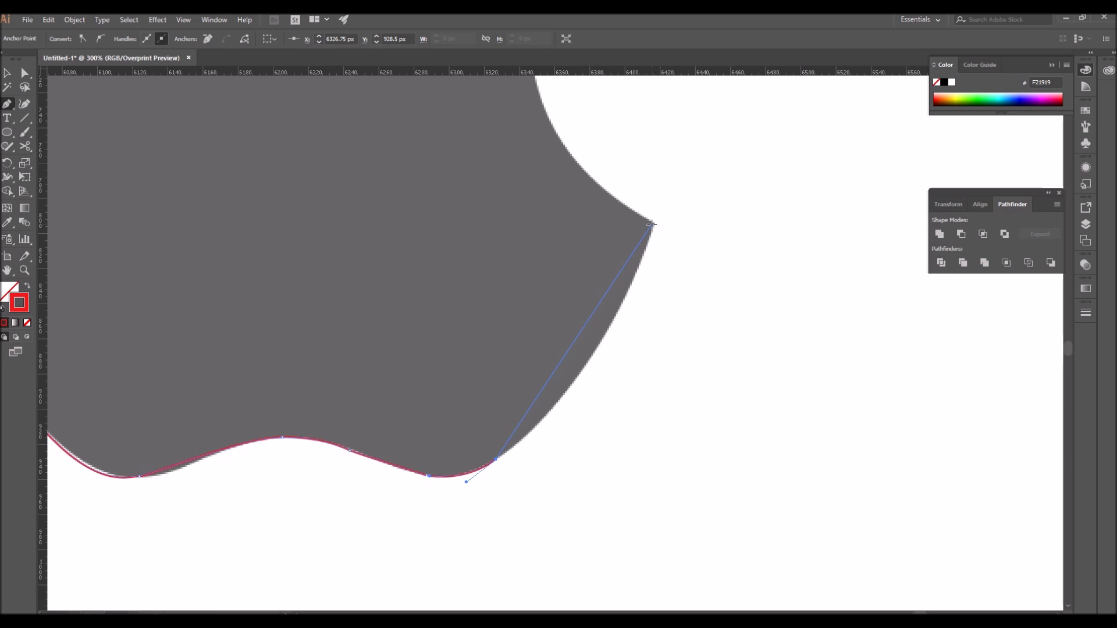
pyautogui.moveTo(660, 174); pyautogui.dragTo(681, 114)
pyautogui.moveTo(553, 226); pyautogui.dragTo(640, 397)
pyautogui.click(739, 415)
# Step: Trace the curve of the bite up to its upper corner with curved anchor points
pyautogui.moveTo(601, 284); pyautogui.dragTo(436, 442)
pyautogui.moveTo(495, 500); pyautogui.dragTo(455, 430)
pyautogui.moveTo(461, 320); pyautogui.dragTo(477, 265)
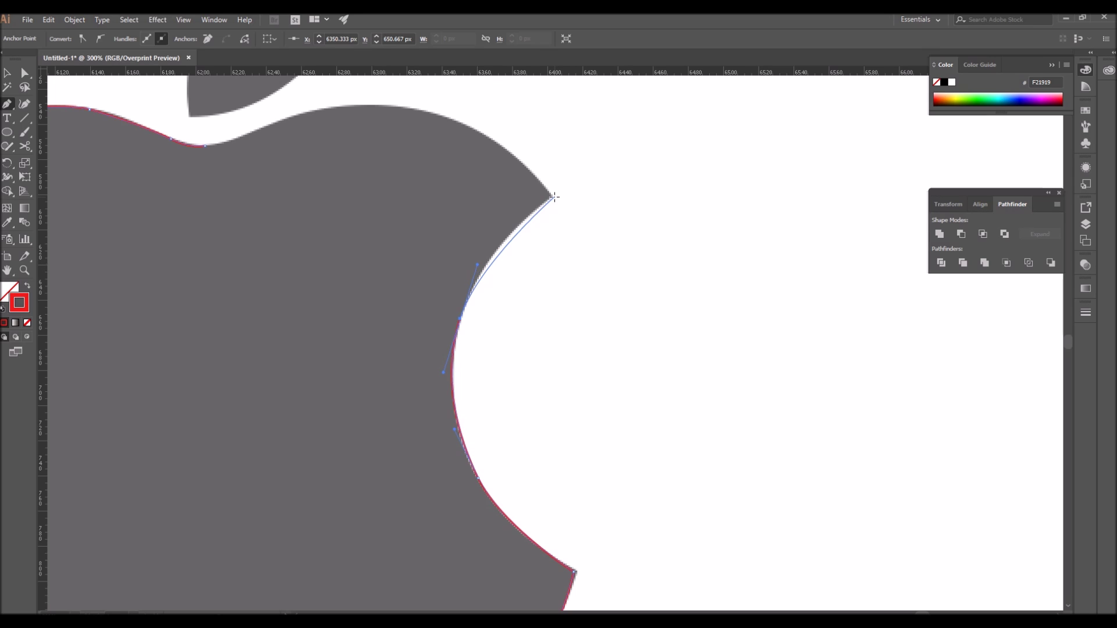
pyautogui.moveTo(551, 195); pyautogui.dragTo(573, 181)
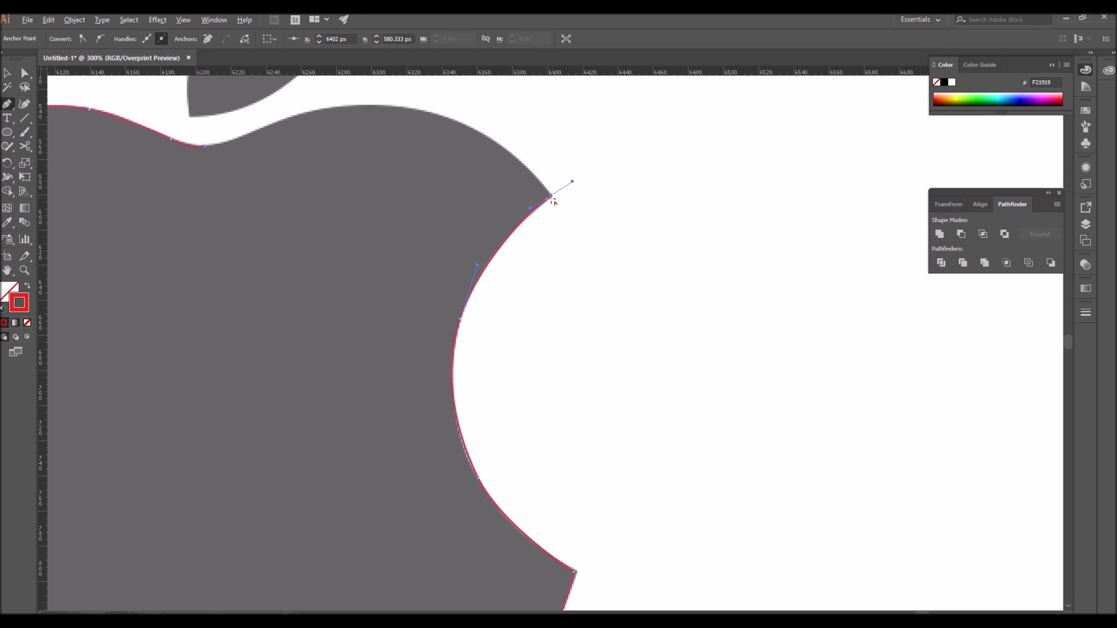
# Step: Trace the right lobe from the bite's upper corner back to the top dip, completing the outline, and deselect it
pyautogui.moveTo(514, 279); pyautogui.dragTo(669, 408)
pyautogui.moveTo(648, 269); pyautogui.dragTo(628, 257)
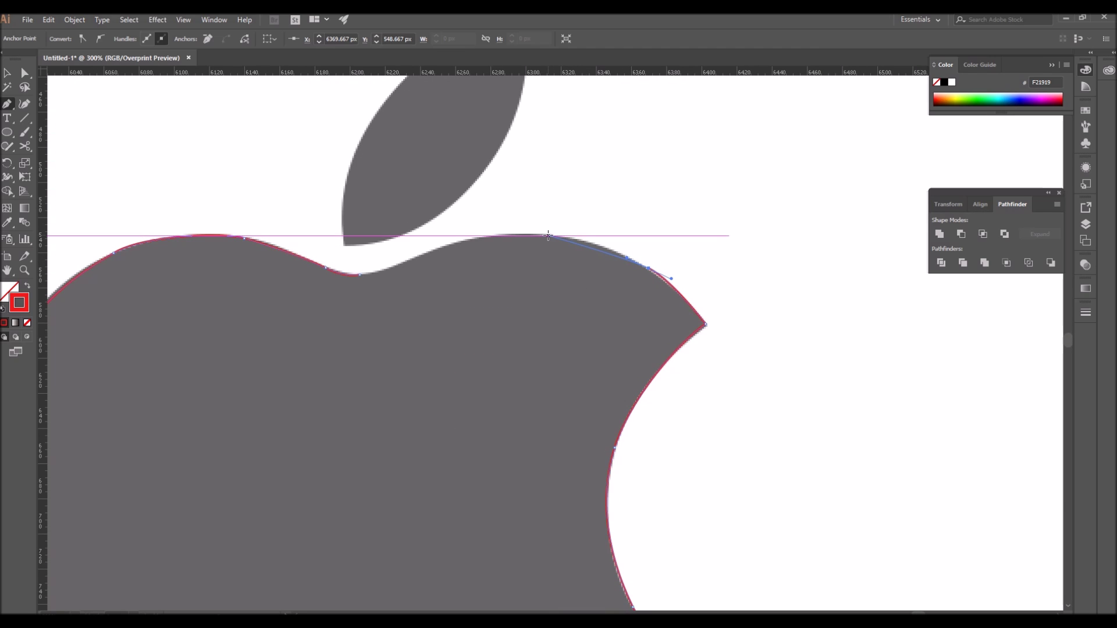
pyautogui.moveTo(548, 235); pyautogui.dragTo(508, 236)
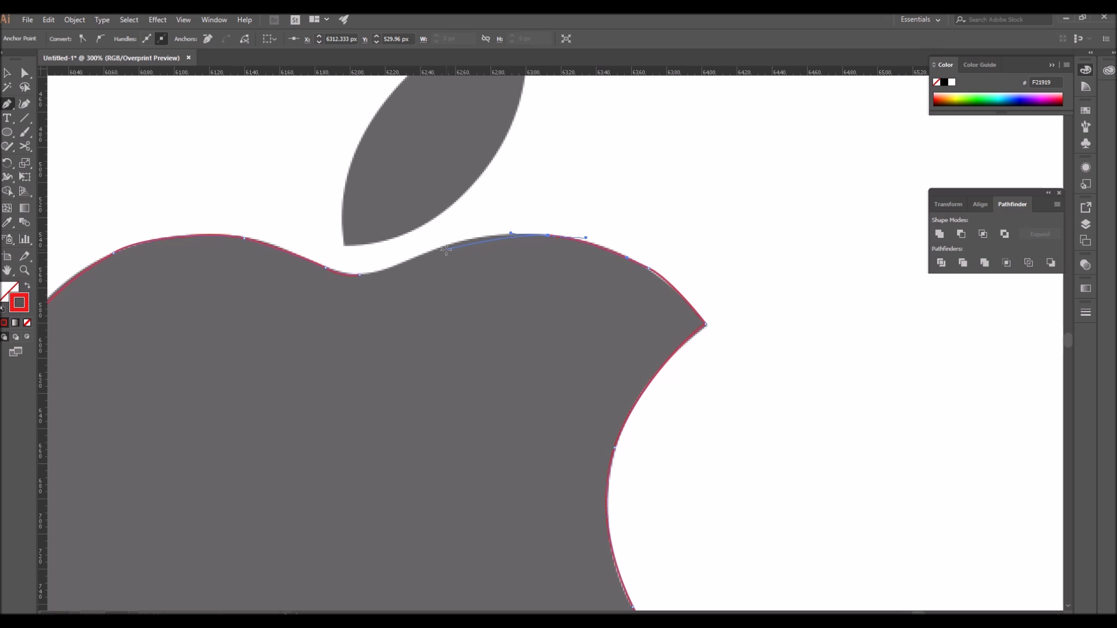
pyautogui.moveTo(438, 249); pyautogui.dragTo(413, 258)
pyautogui.moveTo(341, 272); pyautogui.dragTo(332, 270)
pyautogui.press('v')
pyautogui.click(729, 235)
# Step: Move the new red apple outline off the original into the gap between the original and the earlier trace
pyautogui.keyDown('ctrl'); pyautogui.keyDown('alt'); pyautogui.click(613, 359); pyautogui.keyUp('alt'); pyautogui.keyUp('ctrl')
pyautogui.keyDown('ctrl'); pyautogui.keyDown('alt'); pyautogui.click(613, 359); pyautogui.keyUp('alt'); pyautogui.keyUp('ctrl')
pyautogui.keyDown('ctrl'); pyautogui.keyDown('alt'); pyautogui.click(614, 360); pyautogui.keyUp('alt'); pyautogui.keyUp('ctrl')
pyautogui.click(370, 449)
pyautogui.click(489, 373)
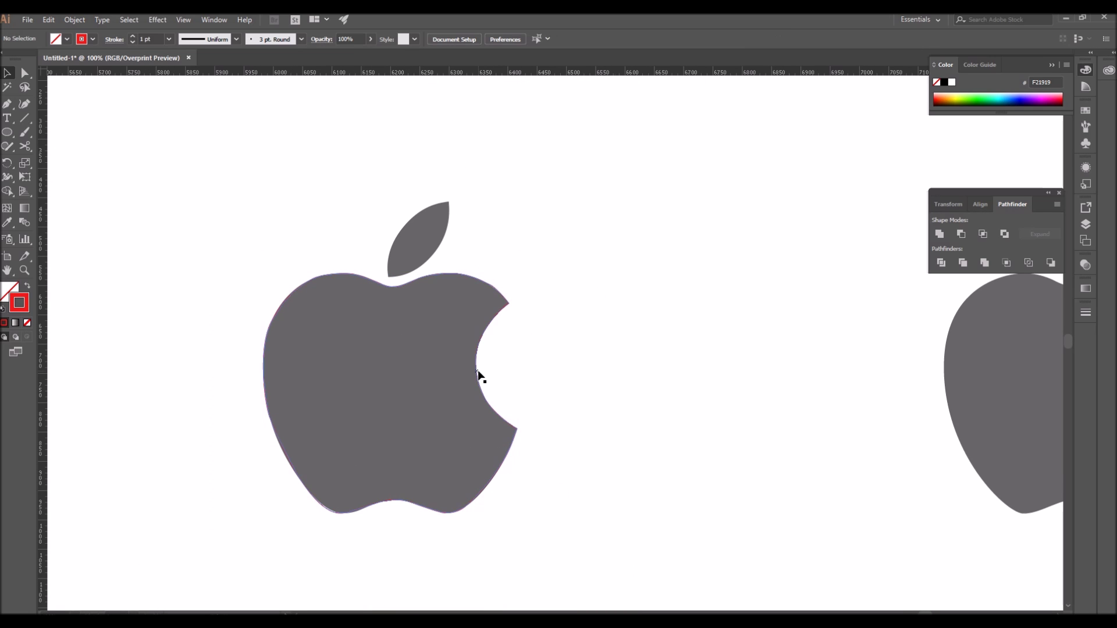
pyautogui.moveTo(476, 371); pyautogui.dragTo(822, 377)
# Step: Copy the earlier trace's gray fill onto the new outline with the Eyedropper tool, and deselect it
pyautogui.press('i')
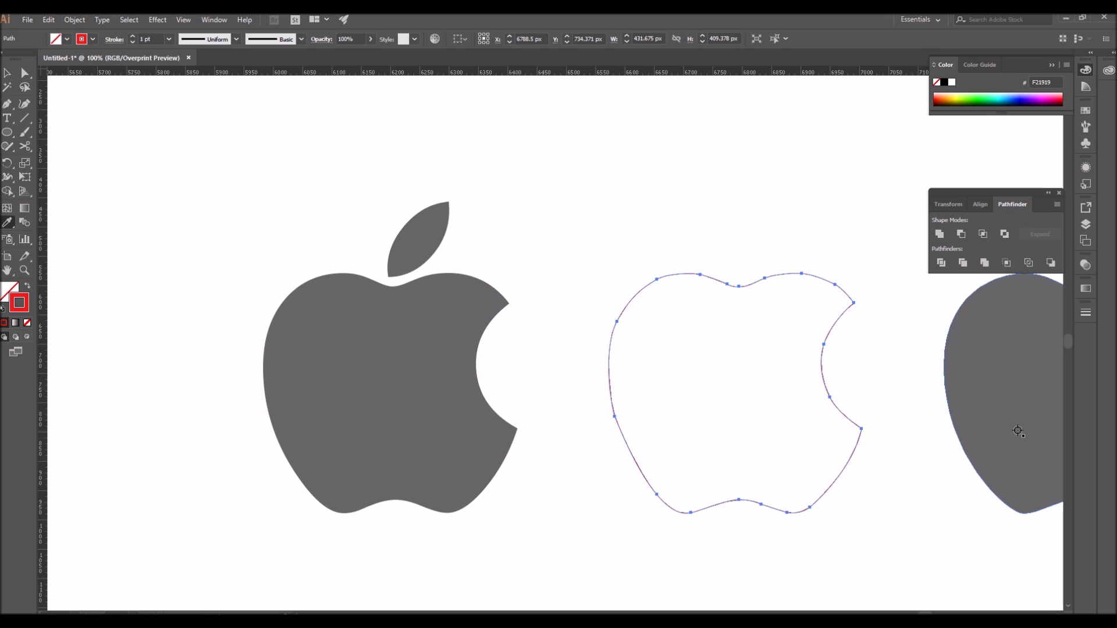
pyautogui.click(1017, 431)
pyautogui.press('v')
pyautogui.click(835, 565)
# Step: Move the earlier trace's leaf up out of the way and bring its body closer to the new trace
pyautogui.press('space')
pyautogui.moveTo(556, 552); pyautogui.dragTo(235, 549)
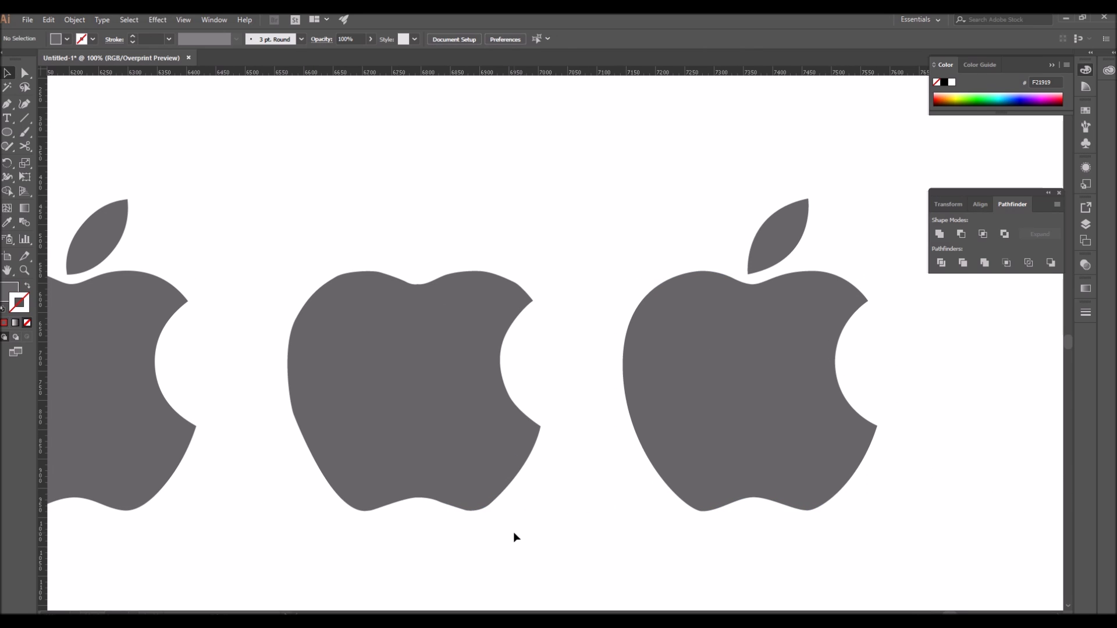
pyautogui.hotkey('ctrl', 'space')
pyautogui.moveTo(259, 177); pyautogui.dragTo(954, 585)
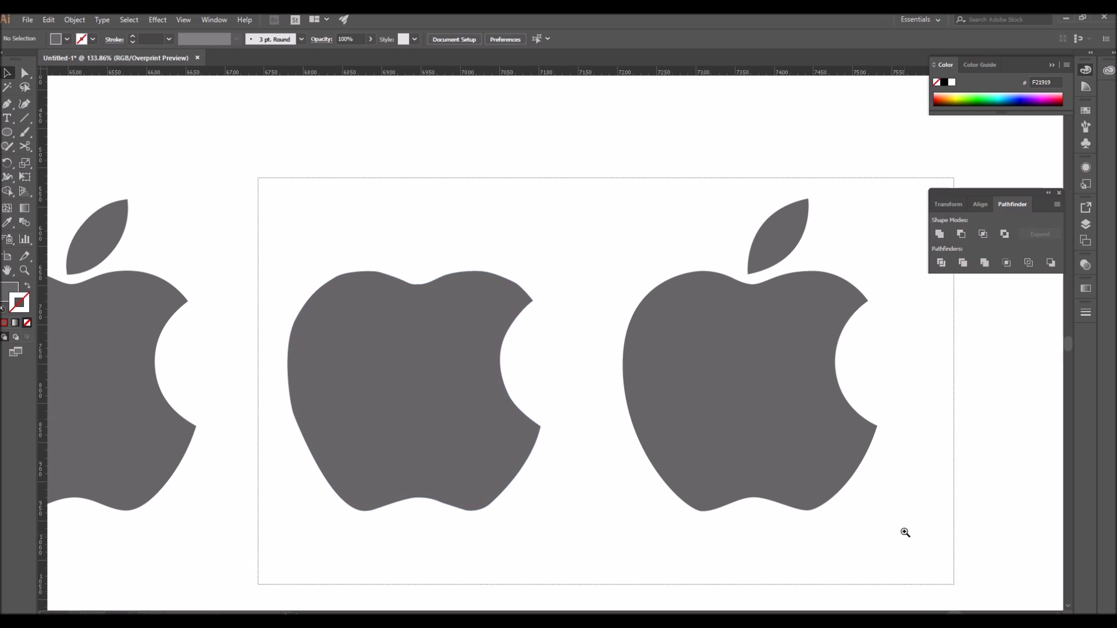
pyautogui.press('space')
pyautogui.moveTo(647, 445); pyautogui.dragTo(691, 441)
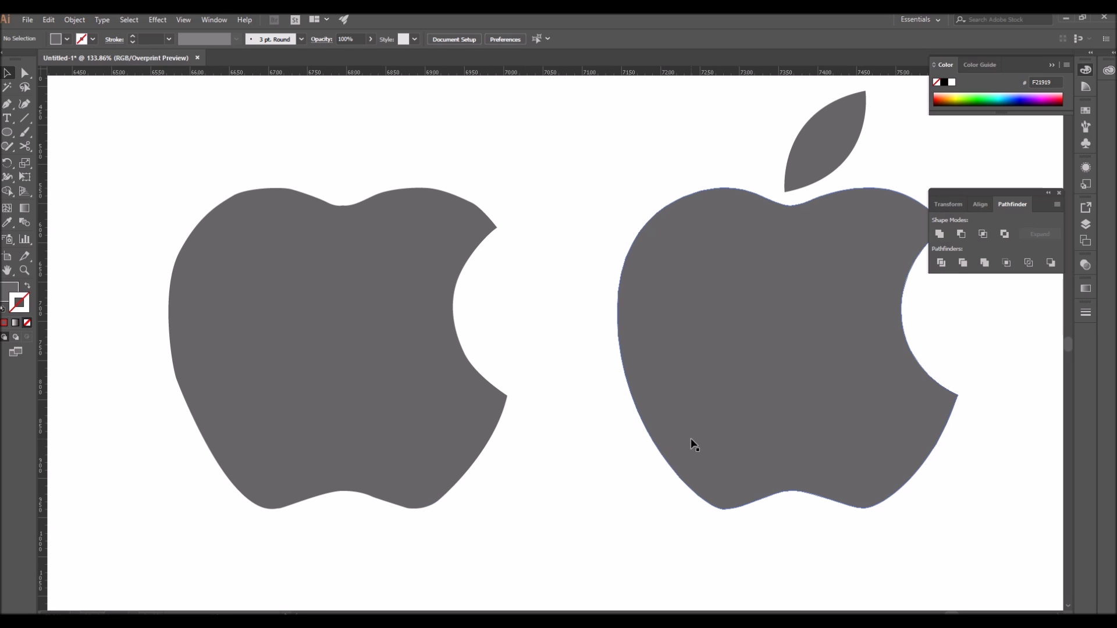
pyautogui.moveTo(819, 169); pyautogui.dragTo(708, 76)
pyautogui.moveTo(752, 320); pyautogui.dragTo(675, 320)
pyautogui.click(640, 146)
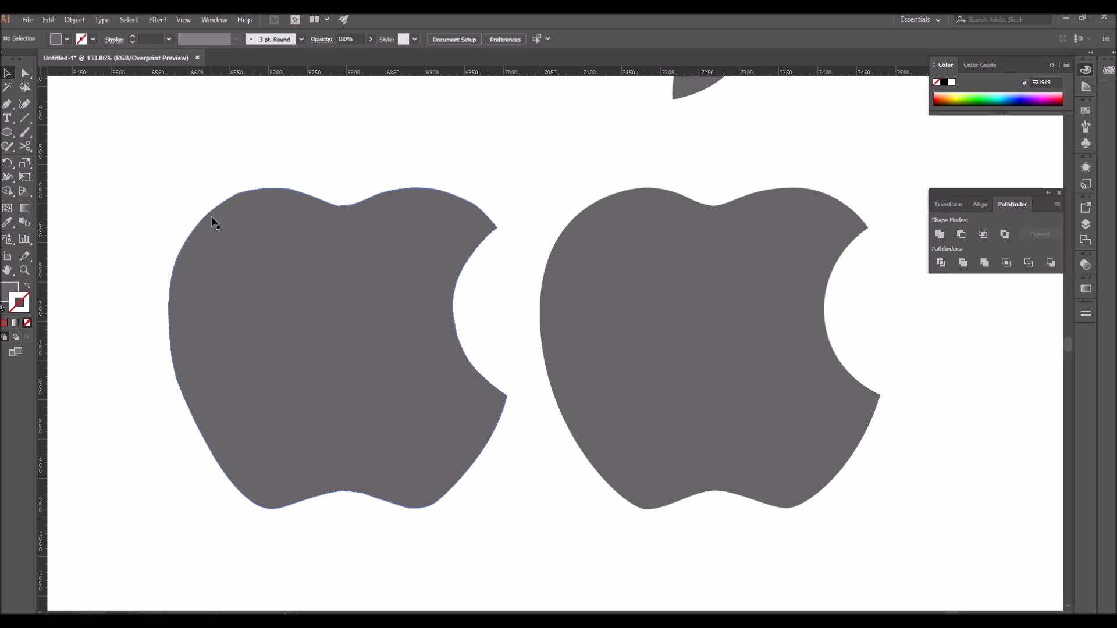
# Step: Select the new trace and the earlier trace in turn to compare the smoothness of their outlines
pyautogui.moveTo(117, 168); pyautogui.dragTo(483, 540)
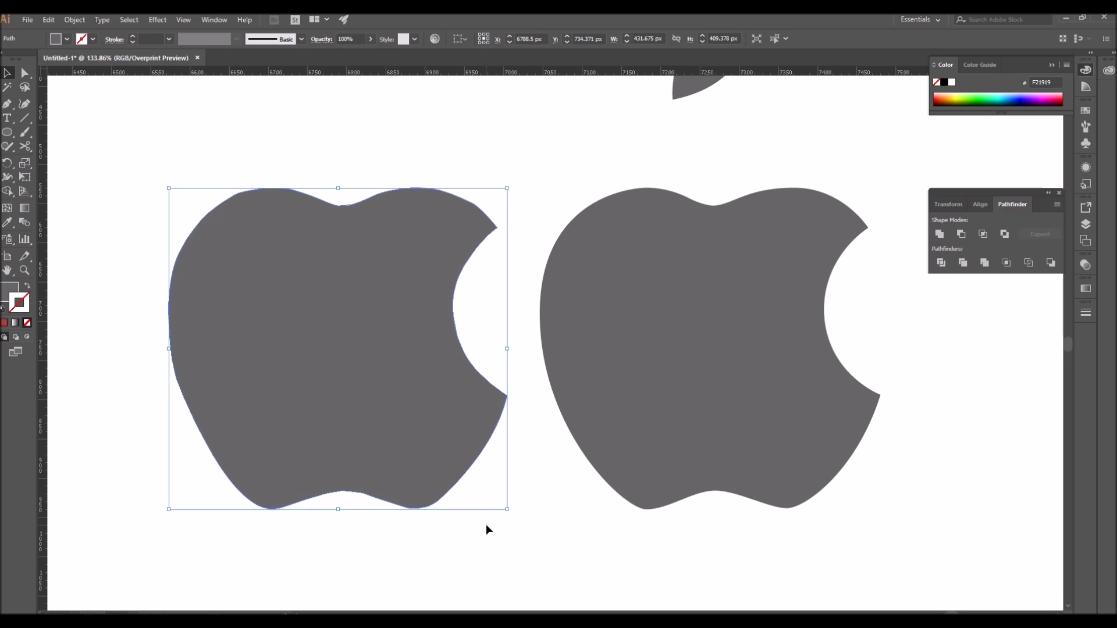
pyautogui.click(601, 551)
pyautogui.click(619, 267)
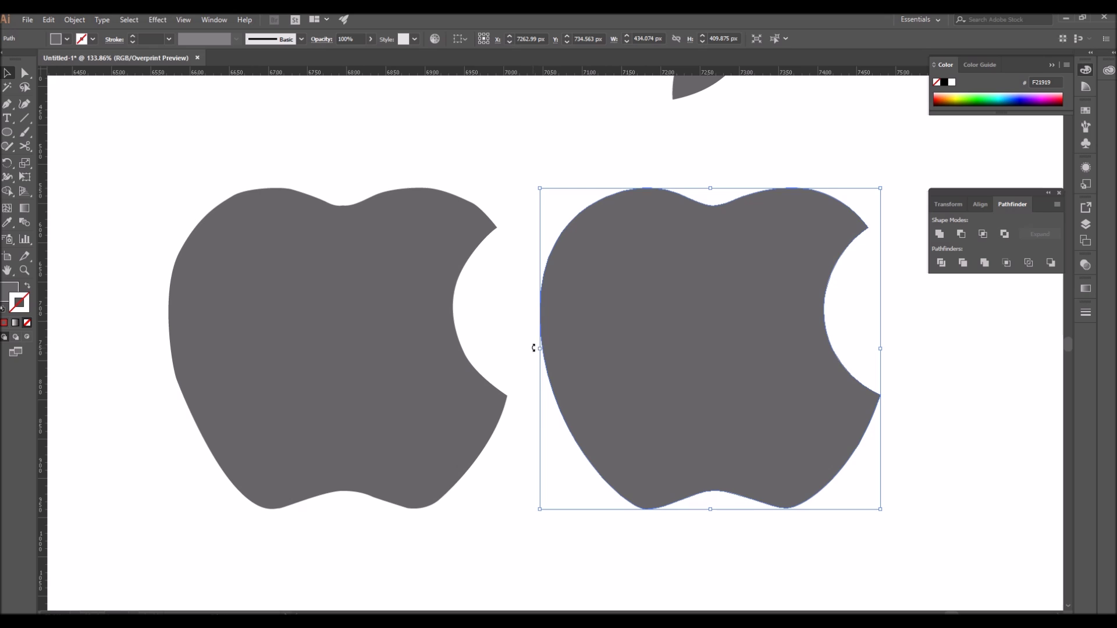
pyautogui.click(483, 503)
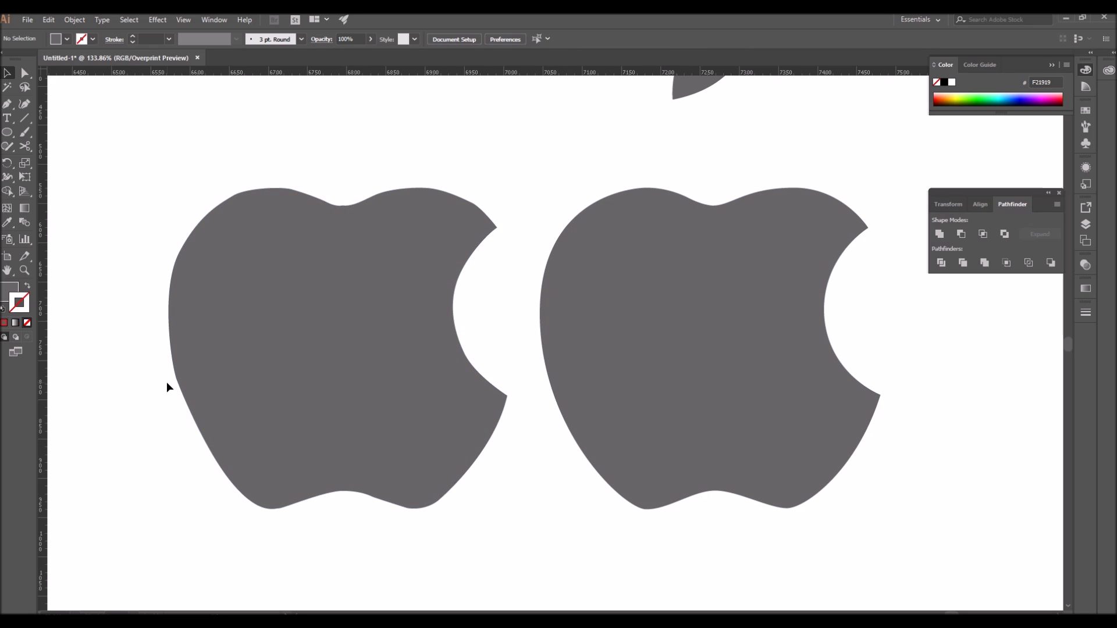
pyautogui.scroll(2, 614, 407)
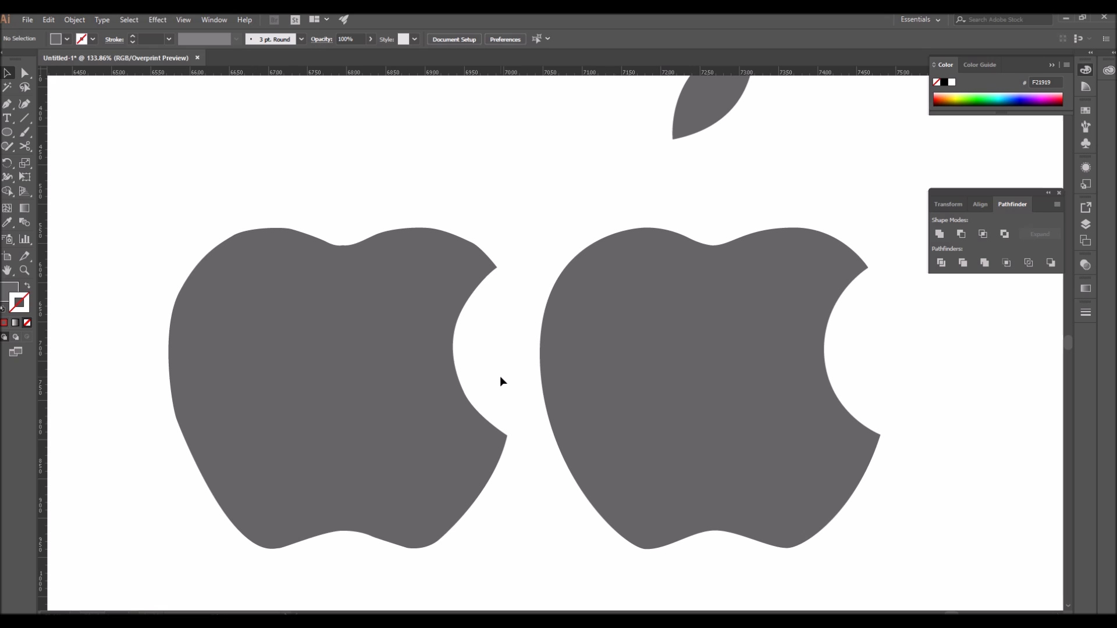
pyautogui.click(583, 379)
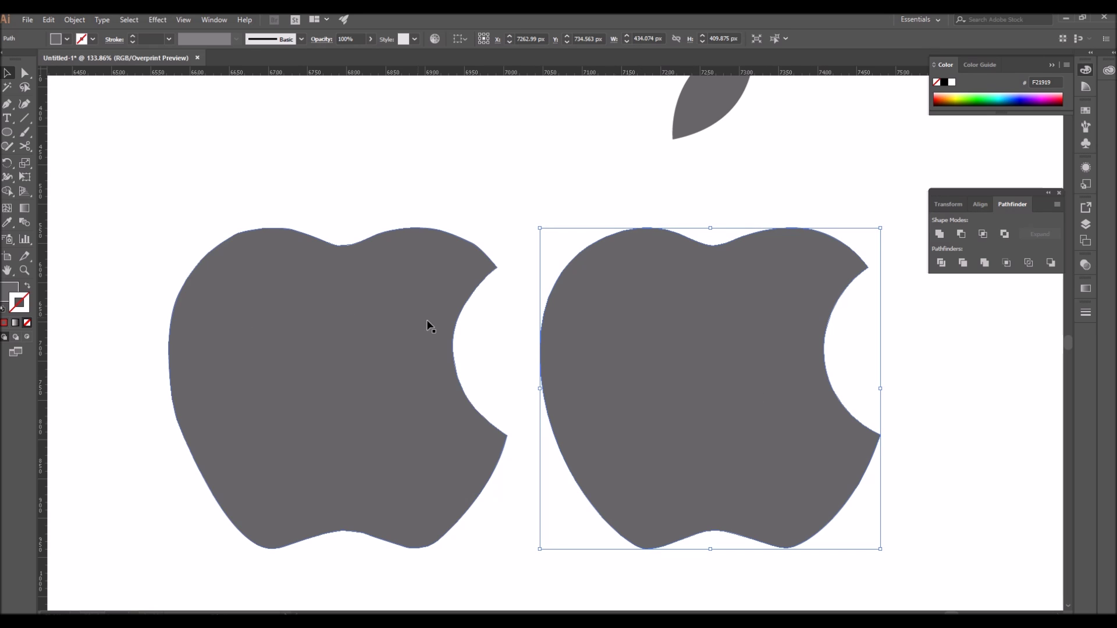
# Step: Examine the new trace's anchor points with the Direct Selection tool, including the one on the dip's left slope
pyautogui.click(422, 343)
pyautogui.press('a')
pyautogui.hotkey('ctrl', 'space')
pyautogui.moveTo(115, 159); pyautogui.dragTo(653, 335)
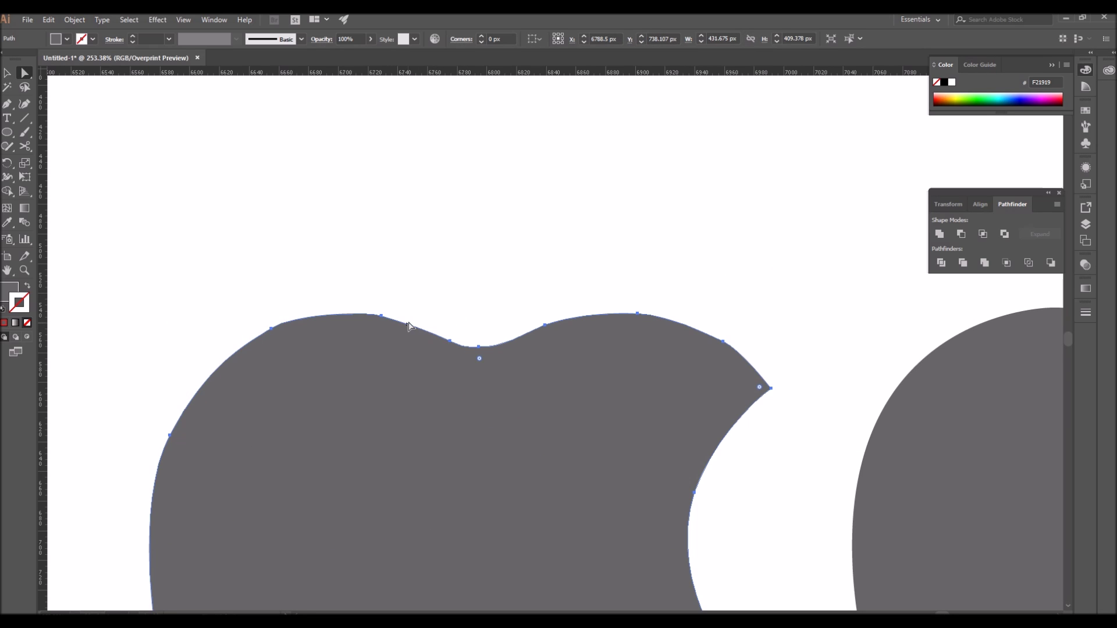
pyautogui.click(449, 341)
pyautogui.press('space')
pyautogui.moveTo(225, 512); pyautogui.dragTo(303, 214)
pyautogui.moveTo(334, 297); pyautogui.dragTo(208, 448)
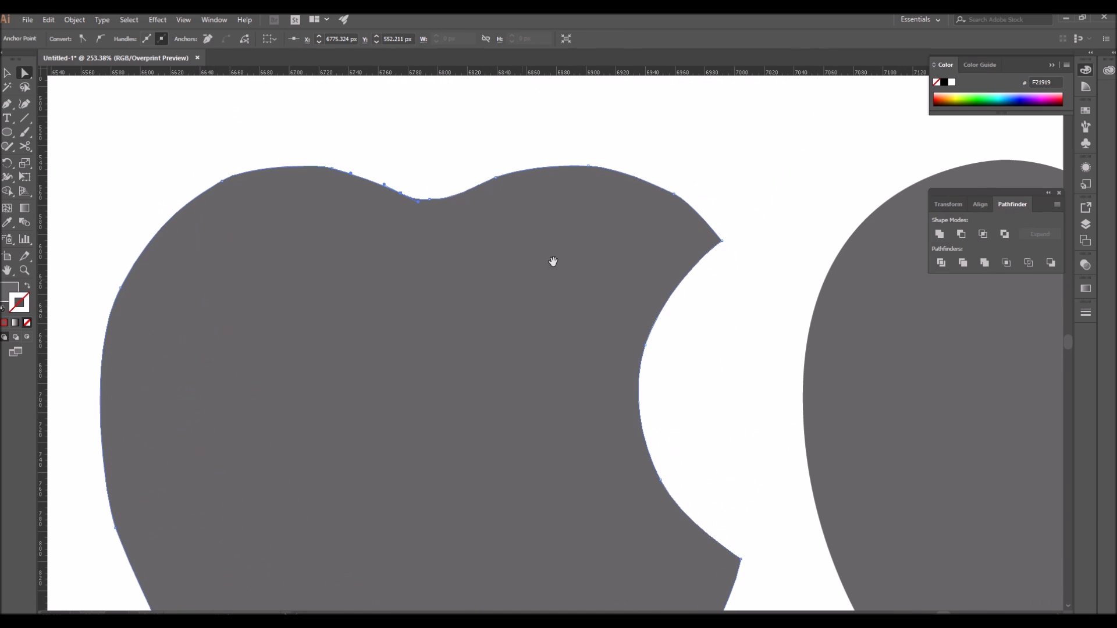
# Step: Nudge the anchor point at the top of the new trace's right lobe upward to see how the curve changes
pyautogui.click(588, 166)
pyautogui.press('space')
pyautogui.moveTo(598, 167); pyautogui.dragTo(585, 258)
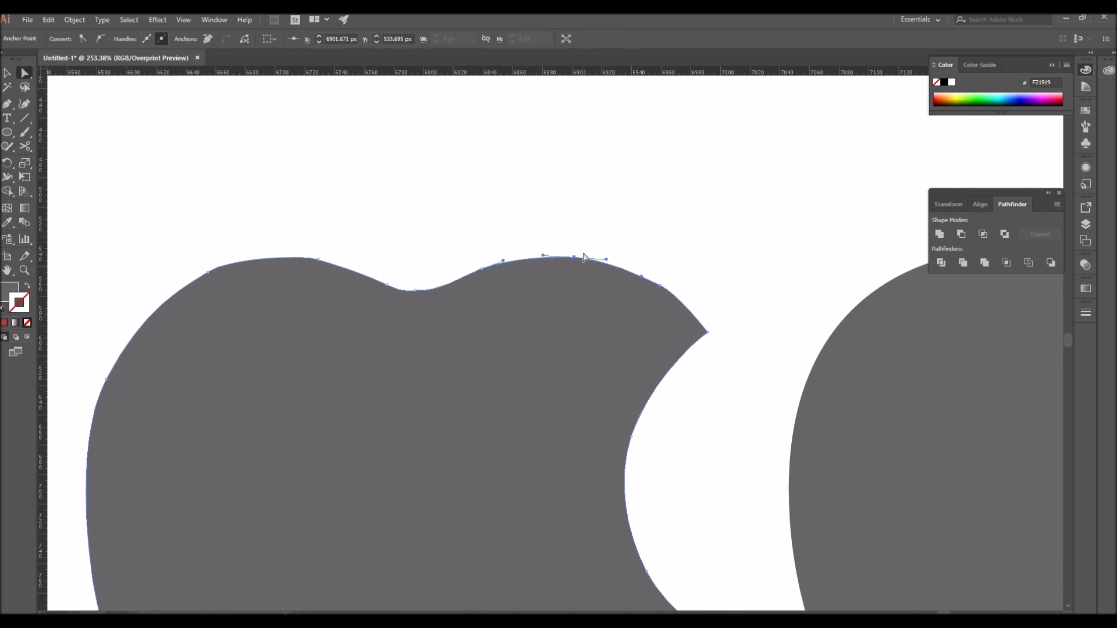
pyautogui.press('Up')
pyautogui.press('Up')
pyautogui.press('Up')
pyautogui.press('Up')
pyautogui.press('Up')
pyautogui.press('Up')
pyautogui.press('Up')
pyautogui.press('Up')
pyautogui.press('Up')
pyautogui.moveTo(524, 206); pyautogui.dragTo(634, 276)
pyautogui.click(737, 239)
# Step: Nudge the top anchor point of the earlier trace's right lobe upward to about Y 513 px for comparison
pyautogui.keyDown('ctrl'); pyautogui.keyDown('alt'); pyautogui.click(793, 267); pyautogui.keyUp('alt'); pyautogui.keyUp('ctrl')
pyautogui.moveTo(786, 360); pyautogui.dragTo(523, 316)
pyautogui.click(723, 287)
pyautogui.click(670, 286)
pyautogui.press('Up')
pyautogui.press('Up')
pyautogui.press('Up')
pyautogui.press('Up')
pyautogui.press('Up')
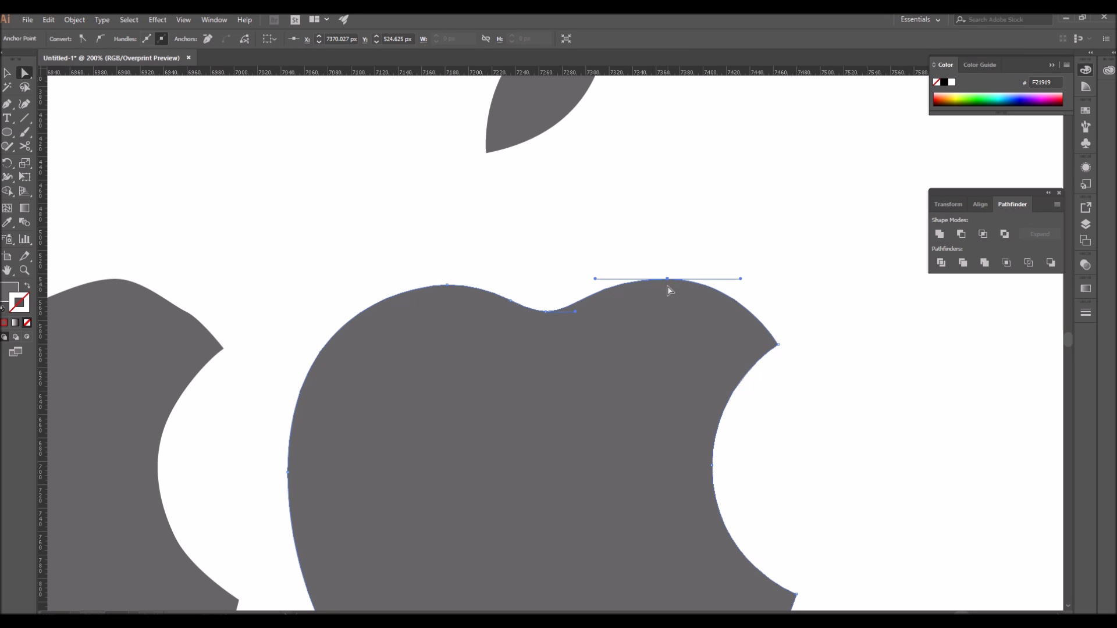
pyautogui.press('Up')
pyautogui.press('Up')
pyautogui.press('Up')
pyautogui.press('Up')
pyautogui.press('Up')
pyautogui.press('Up')
pyautogui.press('Up')
pyautogui.press('Up')
pyautogui.press('Up')
pyautogui.press('Up')
pyautogui.press('Up')
pyautogui.press('Up')
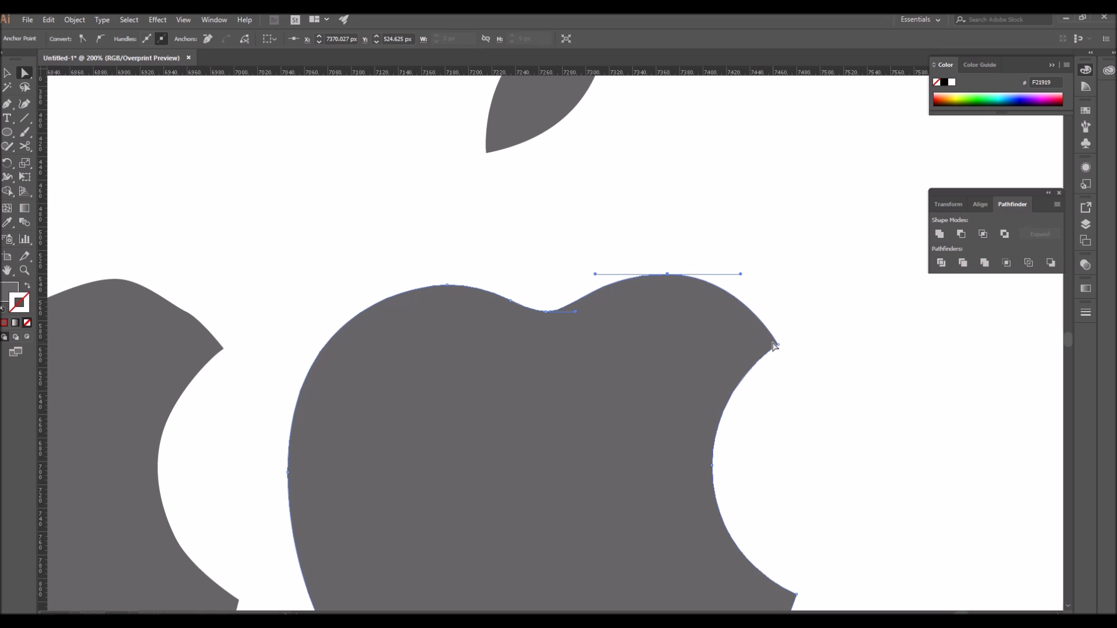
pyautogui.hotkey('ctrl', 'z')
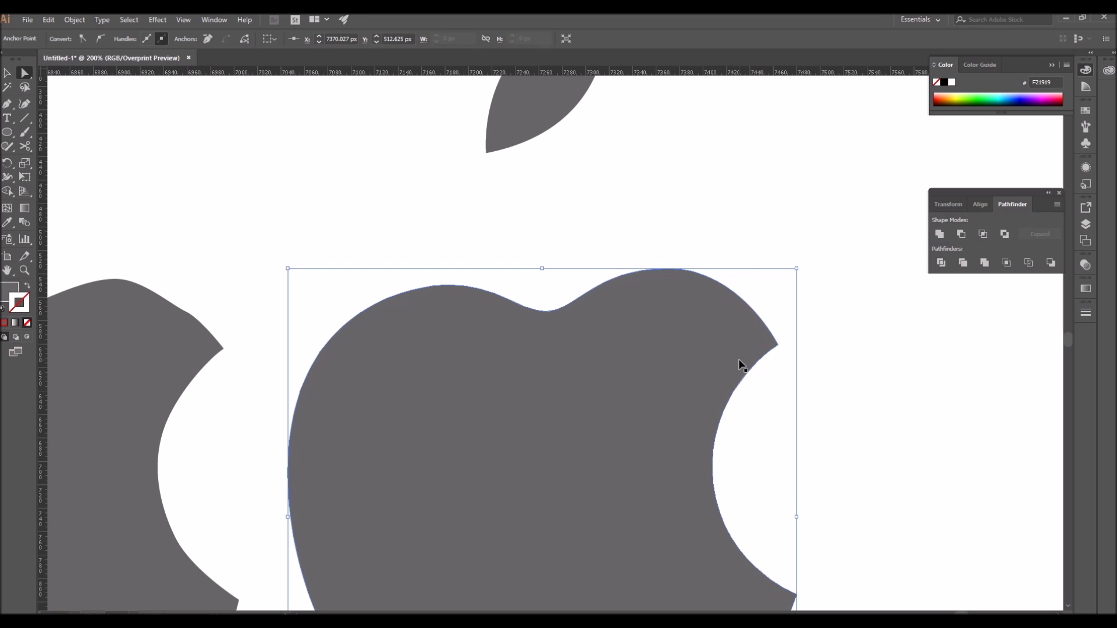
# Step: Undo the upward nudges on the anchor point at the top of the apple trace's right lobe
pyautogui.hotkey('ctrl', 'z')
pyautogui.hotkey('ctrl', 'z')
pyautogui.hotkey('ctrl', 'z')
pyautogui.hotkey('ctrl', 'z')
pyautogui.hotkey('ctrl', 'z')
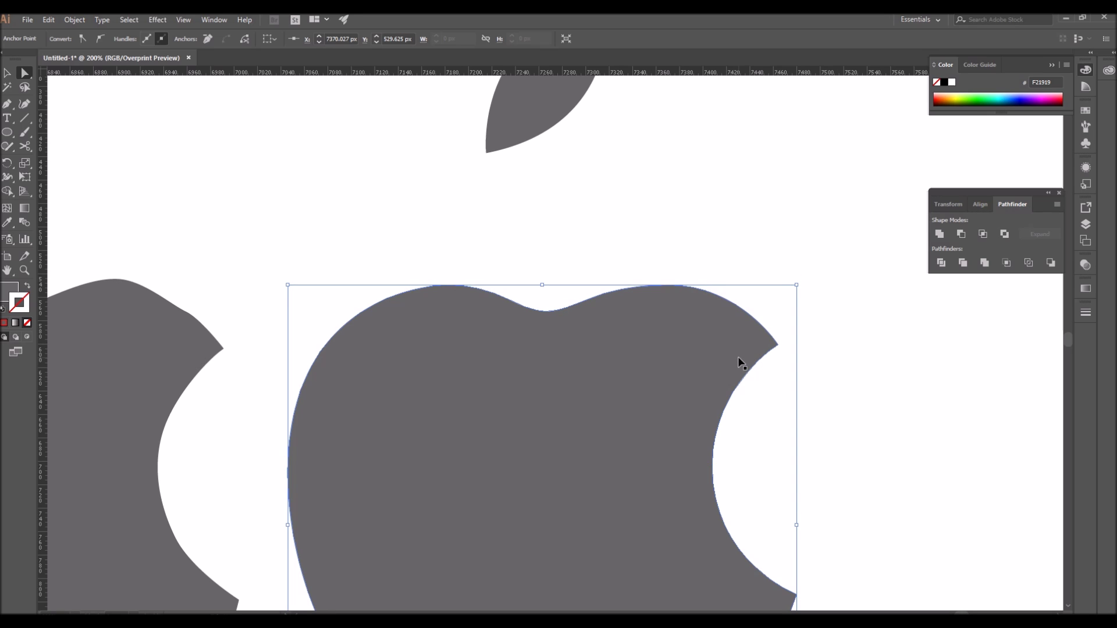
# Step: Nudge the top anchor point of the many-point trace's right lobe upward and partly back down to test how the curve reacts
pyautogui.moveTo(215, 321); pyautogui.dragTo(619, 268)
pyautogui.moveTo(515, 197); pyautogui.dragTo(543, 259)
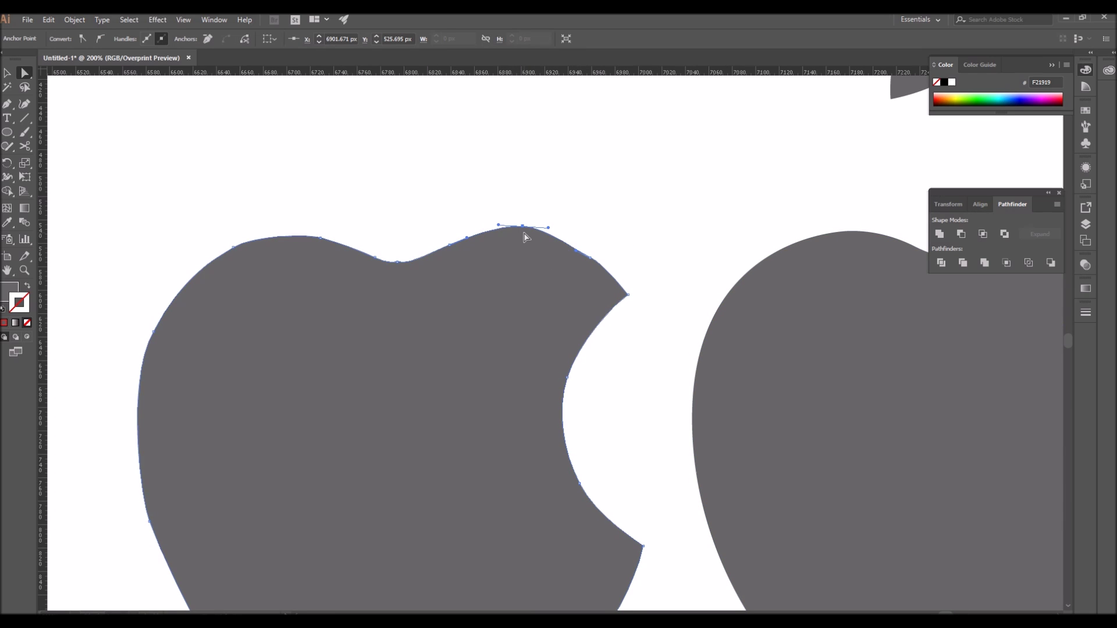
pyautogui.press('Up')
pyautogui.press('Up')
pyautogui.press('Up')
pyautogui.press('Up')
pyautogui.press('Up')
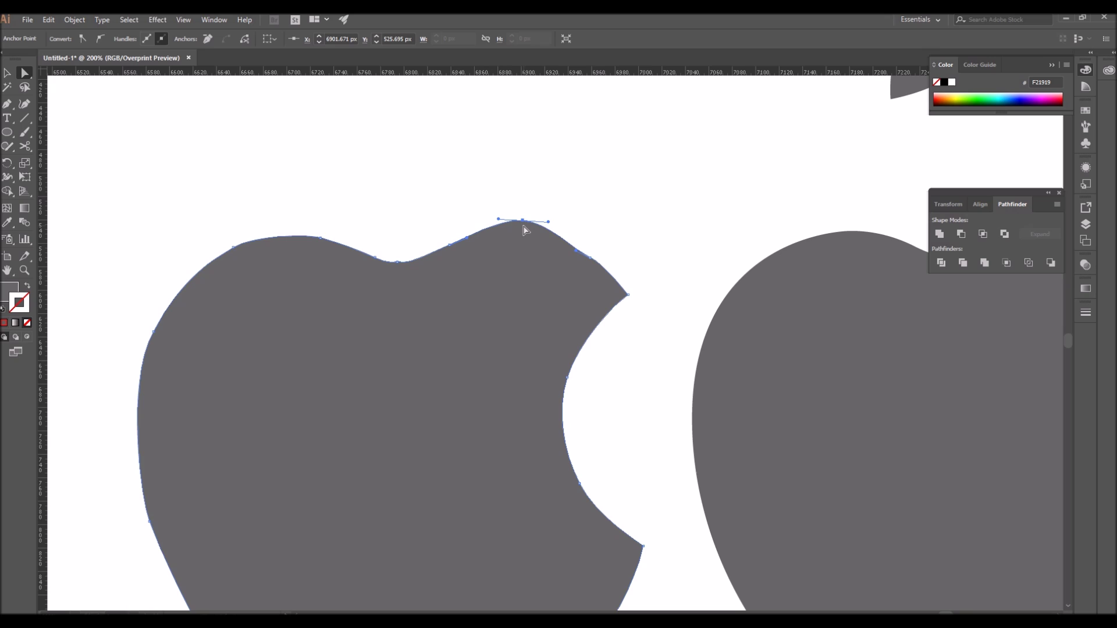
pyautogui.press('Up')
pyautogui.press('Up')
pyautogui.press('Up')
pyautogui.press('Up')
pyautogui.press('Up')
pyautogui.press('Up')
pyautogui.press('Up')
pyautogui.press('Up')
pyautogui.press('Up')
pyautogui.press('Down')
pyautogui.press('Down')
pyautogui.press('Down')
pyautogui.press('Down')
# Step: Undo the nudges made to the many-point trace's right-lobe anchor point
pyautogui.hotkey('ctrl', 'z')
pyautogui.hotkey('ctrl', 'z')
pyautogui.hotkey('ctrl', 'z')
pyautogui.hotkey('ctrl', 'z')
pyautogui.hotkey('ctrl', 'z')
pyautogui.hotkey('ctrl', 'z')
# Step: Select the anchor points along the many-point trace's right lobe together and nudge them upward to test the curve
pyautogui.click(482, 203)
pyautogui.moveTo(480, 203); pyautogui.dragTo(622, 260)
pyautogui.click(498, 200)
pyautogui.moveTo(431, 192); pyautogui.dragTo(626, 258)
pyautogui.press('Up')
pyautogui.press('Up')
pyautogui.press('Up')
pyautogui.press('Up')
pyautogui.press('Up')
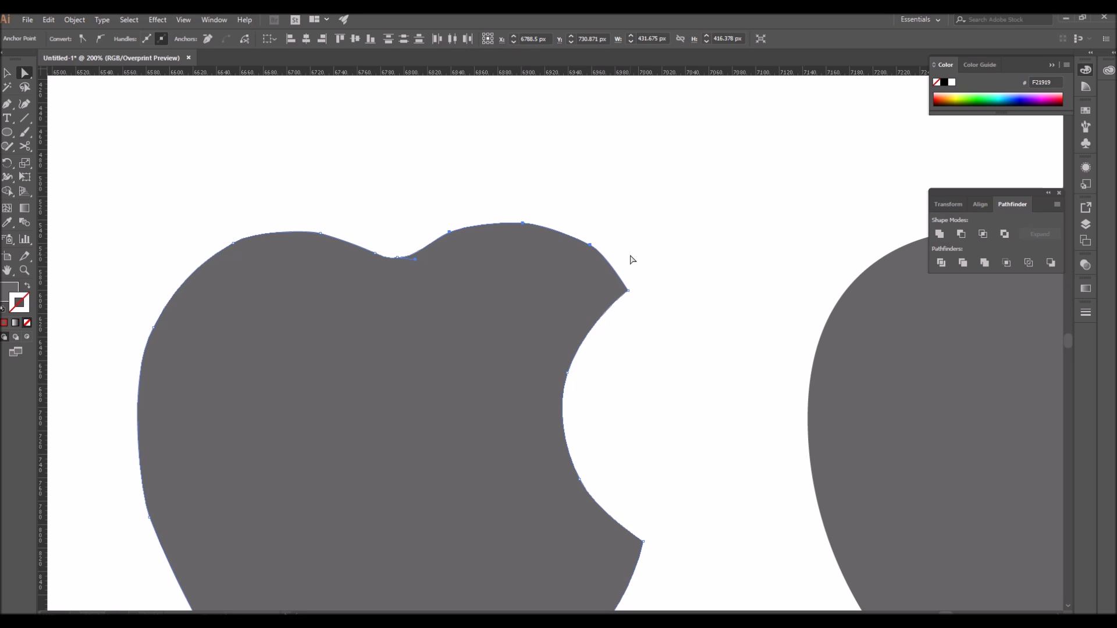
# Step: Undo the group nudge and earlier edits until the traced copy between the two apple logos is gone
pyautogui.click(653, 273)
pyautogui.hotkey('ctrl', 'z')
pyautogui.hotkey('ctrl', 'z')
pyautogui.hotkey('ctrl', 'z')
pyautogui.hotkey('ctrl', 'z')
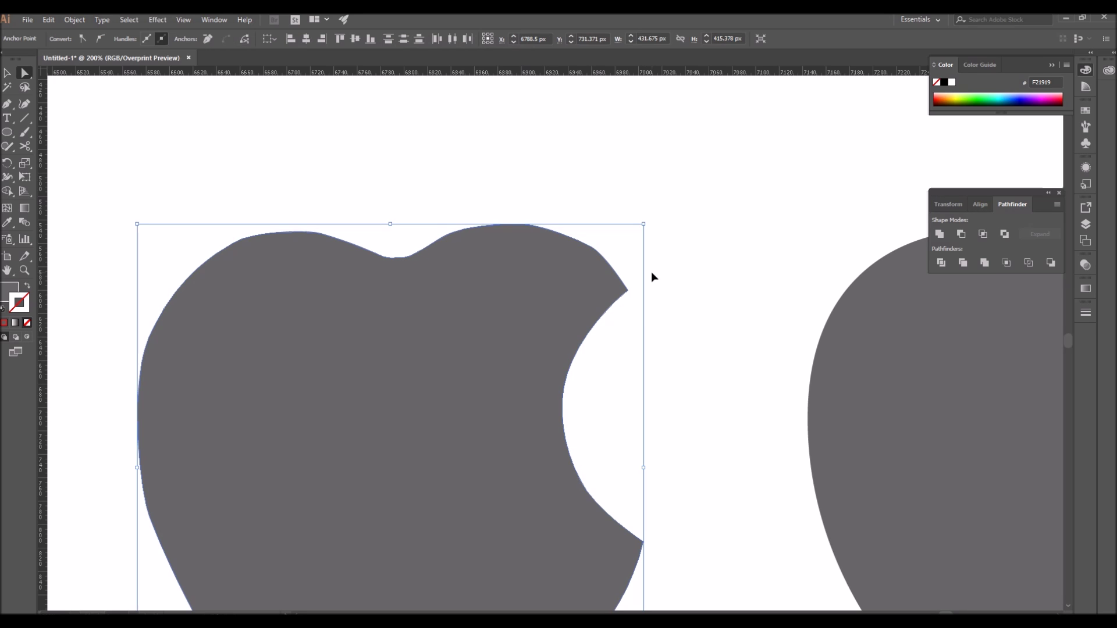
pyautogui.keyDown('ctrl'); pyautogui.keyDown('alt'); pyautogui.click(581, 319); pyautogui.keyUp('alt'); pyautogui.keyUp('ctrl')
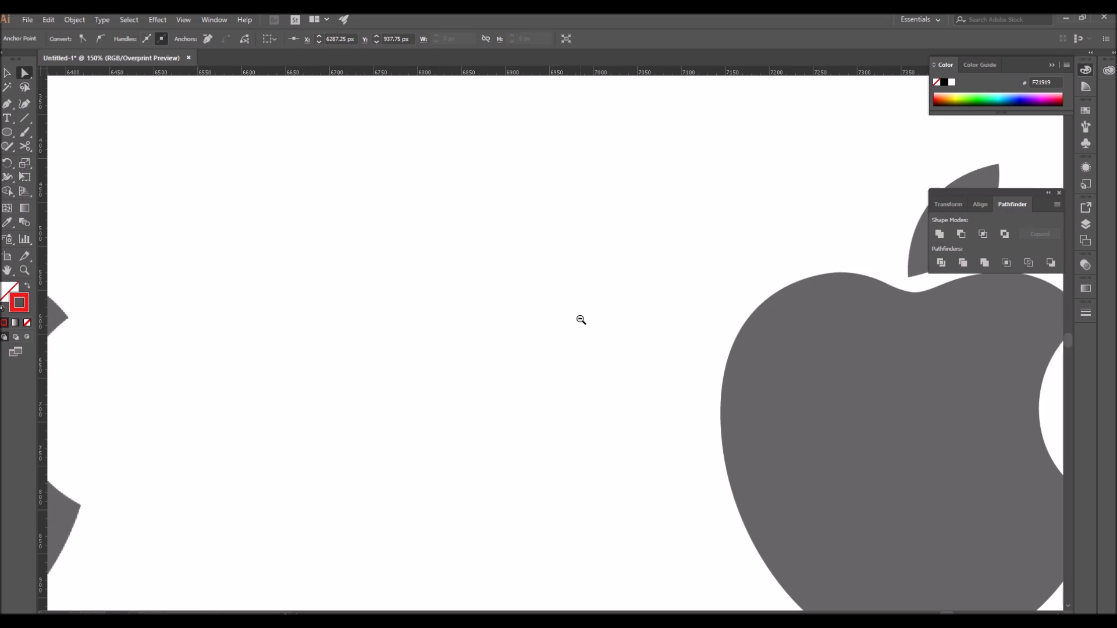
pyautogui.keyDown('ctrl'); pyautogui.keyDown('alt'); pyautogui.click(580, 320); pyautogui.keyUp('alt'); pyautogui.keyUp('ctrl')
pyautogui.keyDown('ctrl'); pyautogui.keyDown('alt'); pyautogui.click(581, 319); pyautogui.keyUp('alt'); pyautogui.keyUp('ctrl')
pyautogui.keyDown('ctrl'); pyautogui.keyDown('alt'); pyautogui.click(581, 319); pyautogui.keyUp('alt'); pyautogui.keyUp('ctrl')
# Step: Move the right apple logo horizontally closer to the left apple logo and clear the selection
pyautogui.press('v')
pyautogui.click(257, 383)
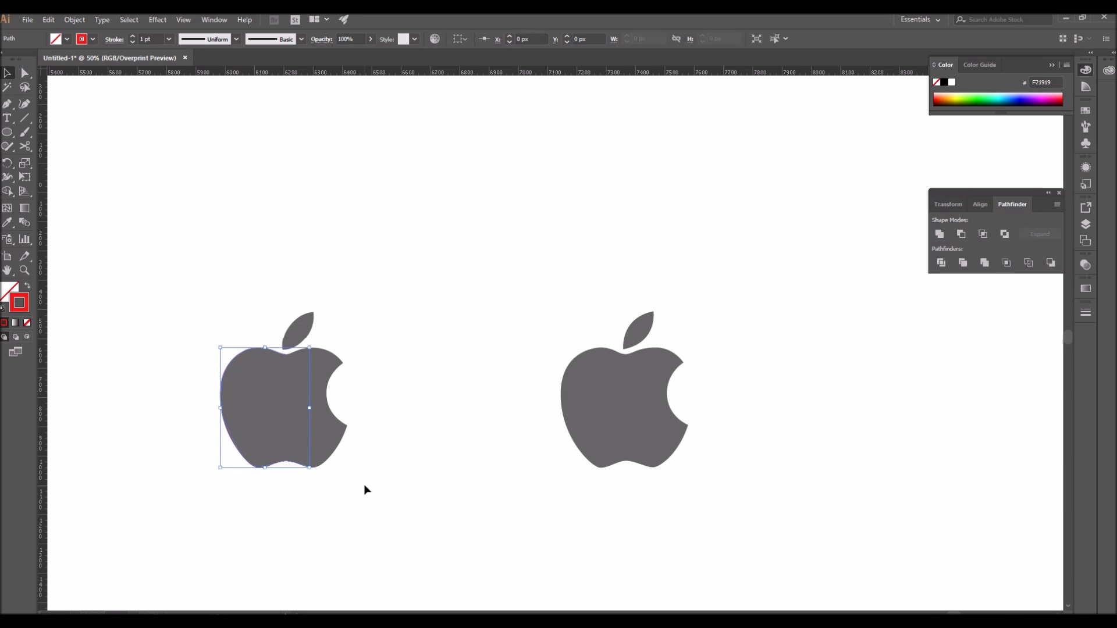
pyautogui.click(460, 366)
pyautogui.click(629, 418)
pyautogui.moveTo(629, 418); pyautogui.dragTo(505, 404)
pyautogui.click(350, 291)
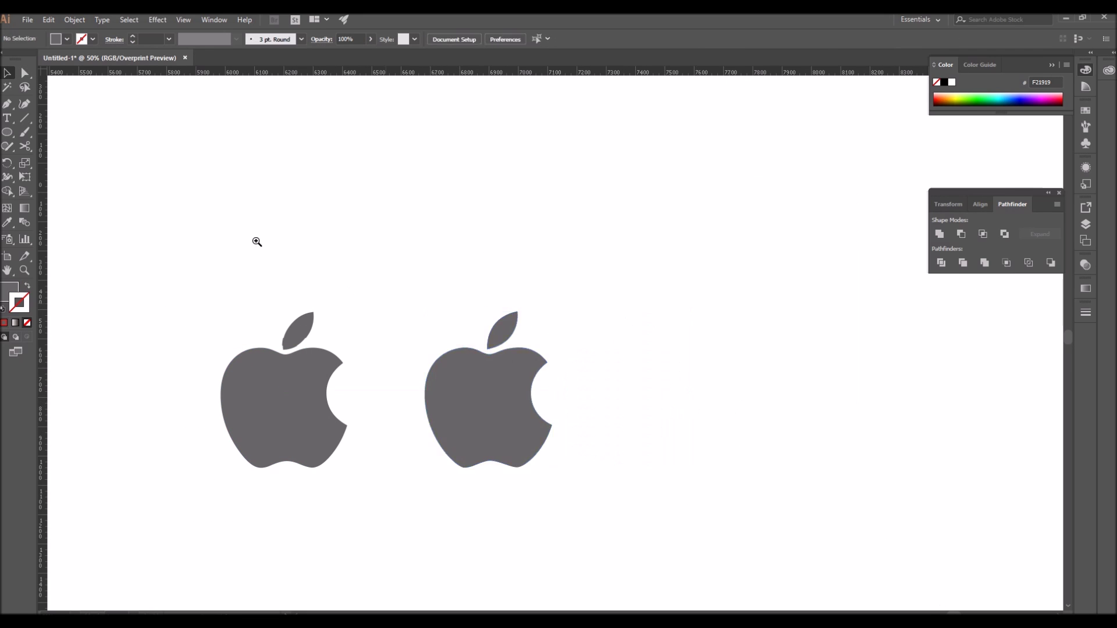
# Step: Add the text "선을 최소화 하라~!!" in the empty area to the right of the second apple logo
pyautogui.scroll(3, 472, 436)
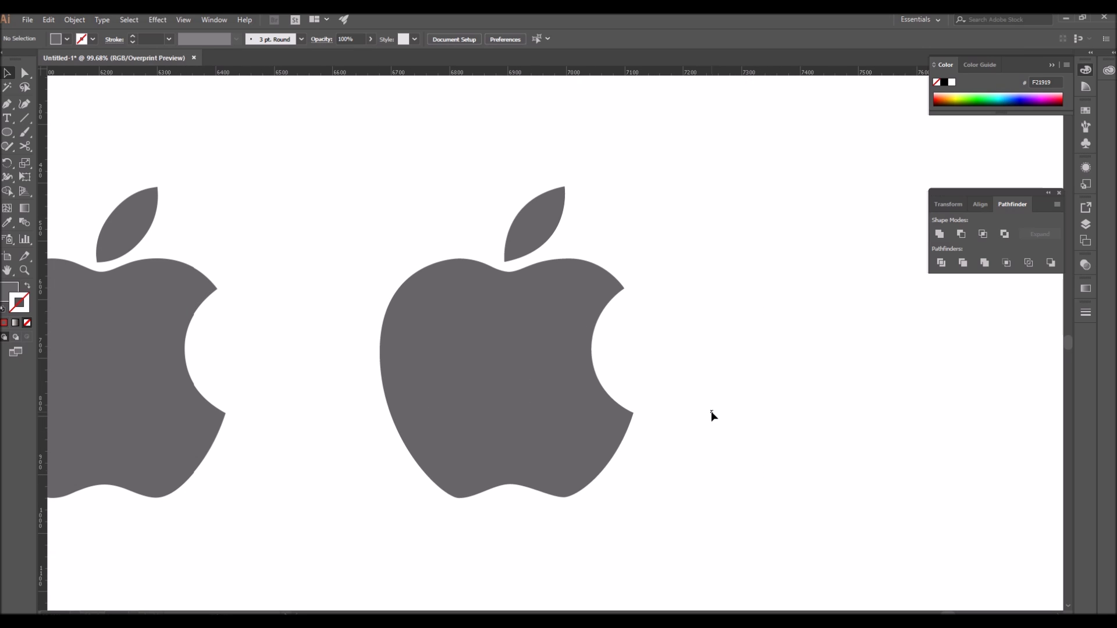
pyautogui.moveTo(744, 412); pyautogui.dragTo(551, 352)
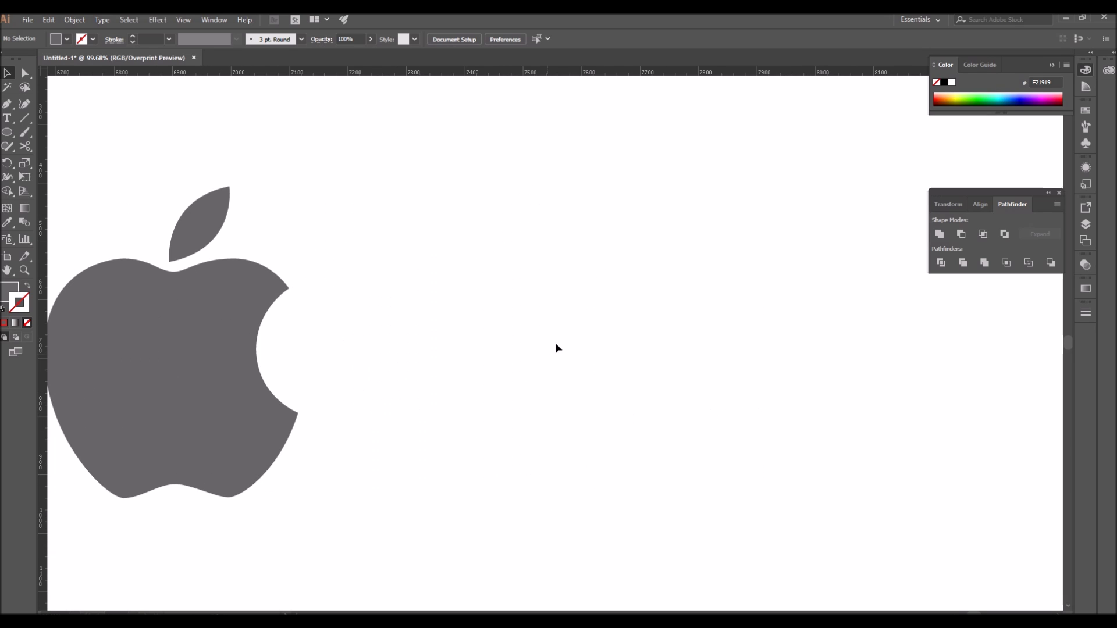
pyautogui.click(9, 119)
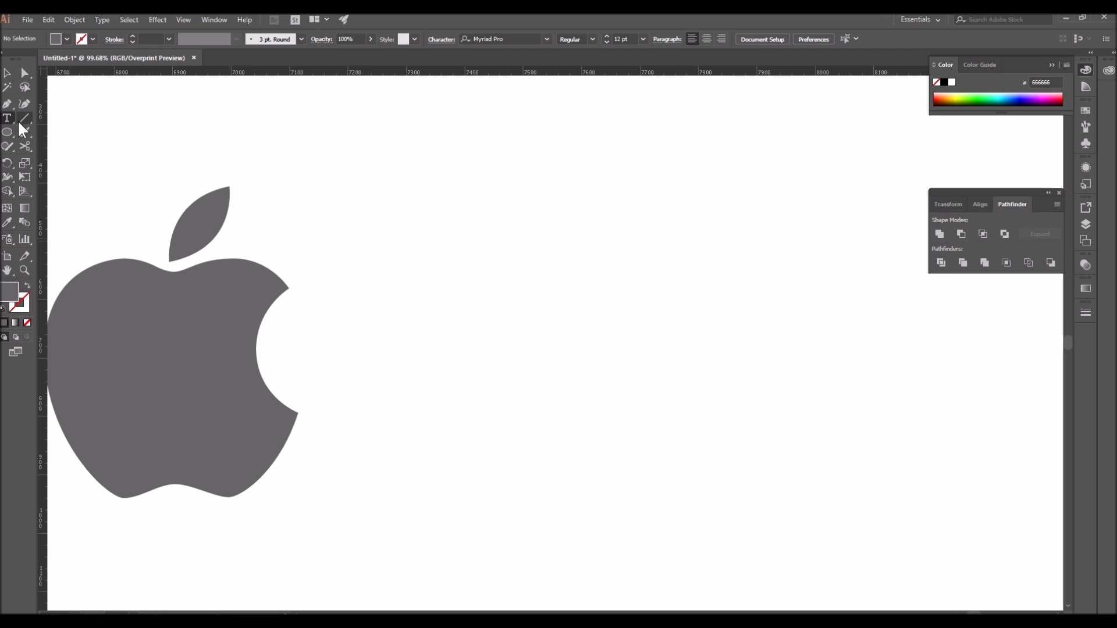
pyautogui.click(527, 255)
pyautogui.write('^!!')
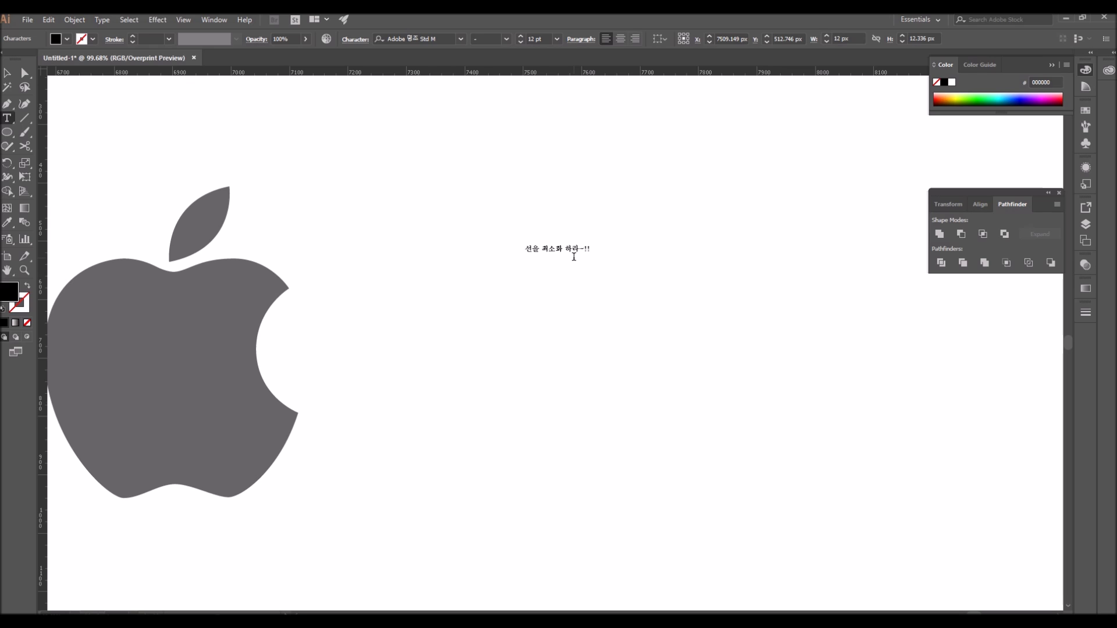
# Step: Enlarge the text line to a font size of 49.62 pt beside the second apple
pyautogui.press('Escape')
pyautogui.moveTo(595, 262); pyautogui.dragTo(693, 320)
pyautogui.hotkey('ctrl', 'z')
pyautogui.hotkey('ctrl', 'z')
pyautogui.moveTo(547, 251); pyautogui.dragTo(626, 302)
# Step: Replace the word "선을" in the text line with "펜툴의 꼭지점을"
pyautogui.doubleClick(536, 300)
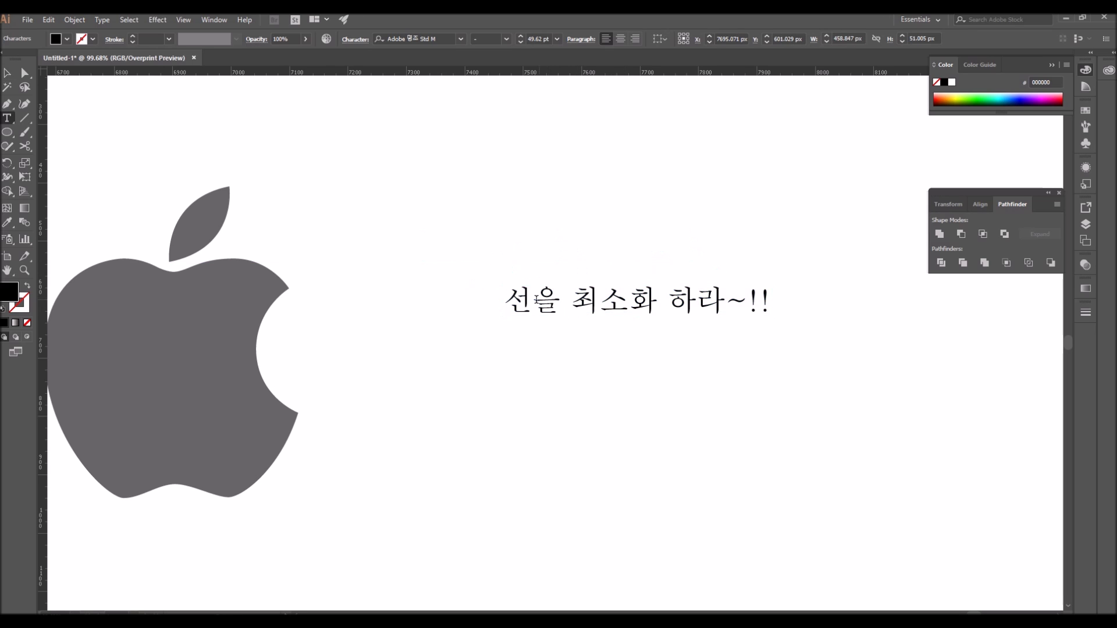
pyautogui.tripleClick(536, 298)
pyautogui.click(536, 294)
pyautogui.press('BackSpace')
pyautogui.write('펜툴의')
pyautogui.press('BackSpace')
pyautogui.write('꼭지점을')
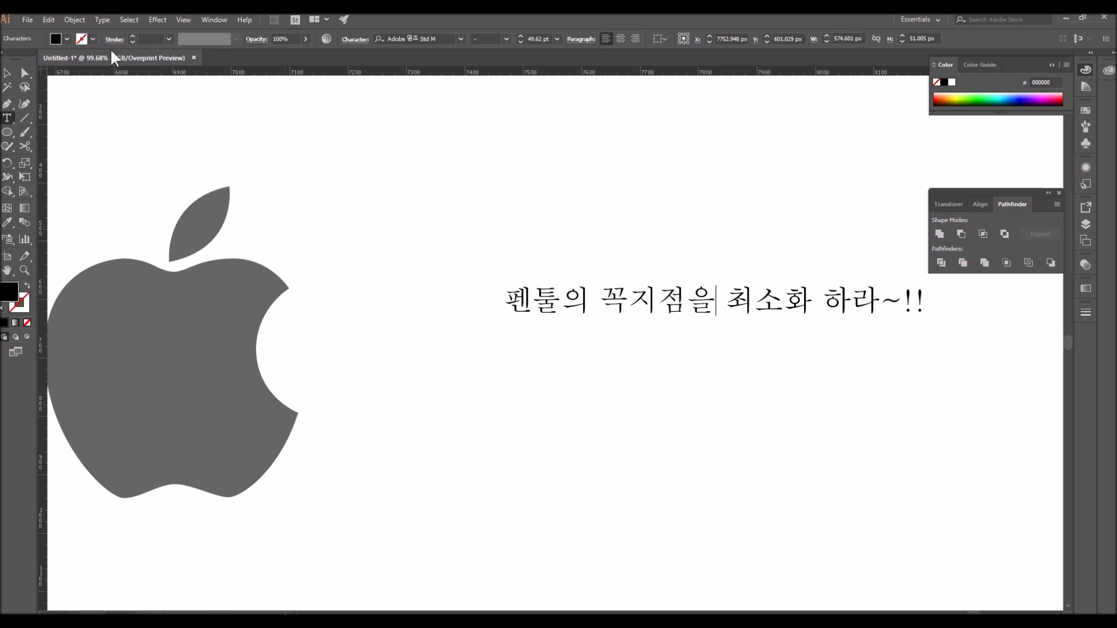
# Step: Duplicate the text line directly below the original
pyautogui.click(7, 73)
pyautogui.moveTo(567, 352); pyautogui.dragTo(387, 341)
pyautogui.rightClick(518, 326)
pyautogui.click(474, 315)
pyautogui.moveTo(485, 295); pyautogui.dragTo(478, 343)
# Step: Replace the duplicated line's text with "쉬프트를 이용하라!!"
pyautogui.doubleClick(401, 340)
pyautogui.hotkey('ctrl', 'a')
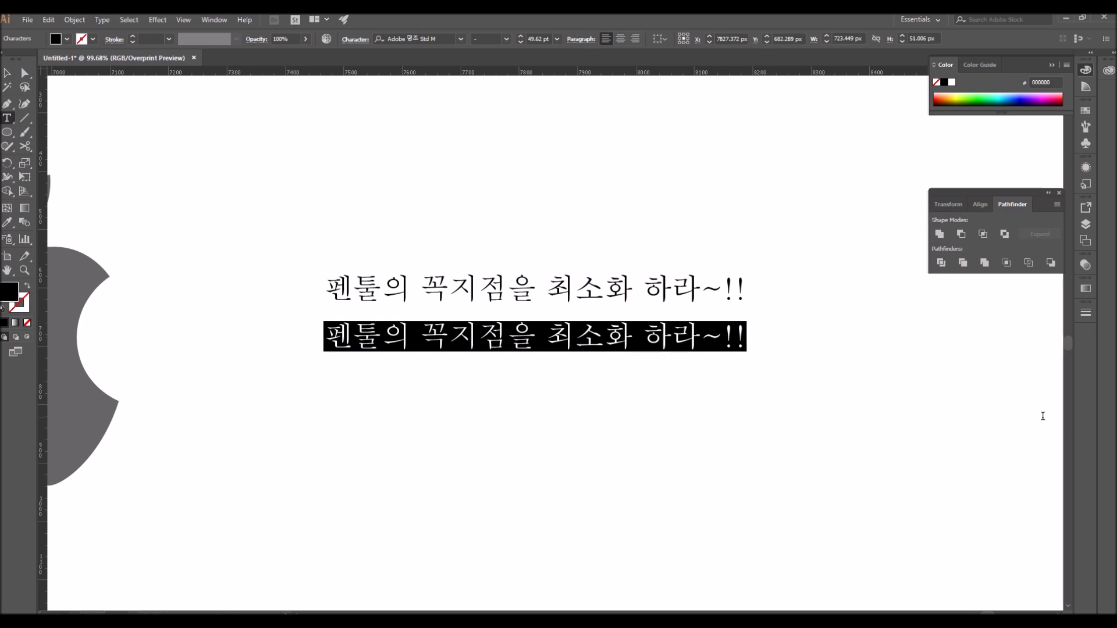
pyautogui.press('BackSpace')
pyautogui.write('쉬프')
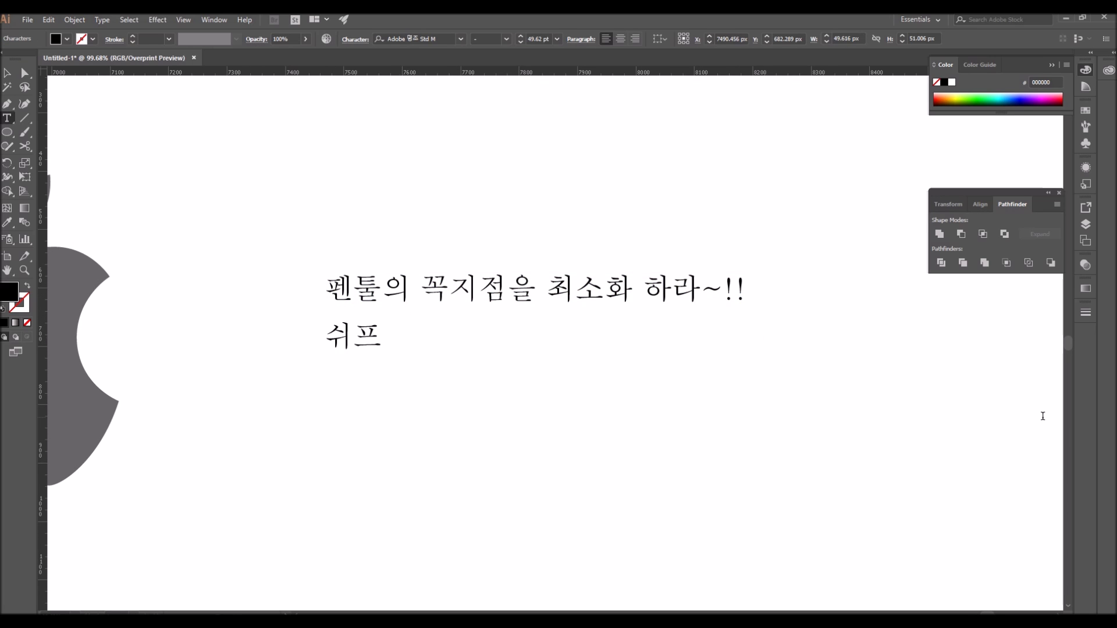
pyautogui.write('트를 이용하라!')
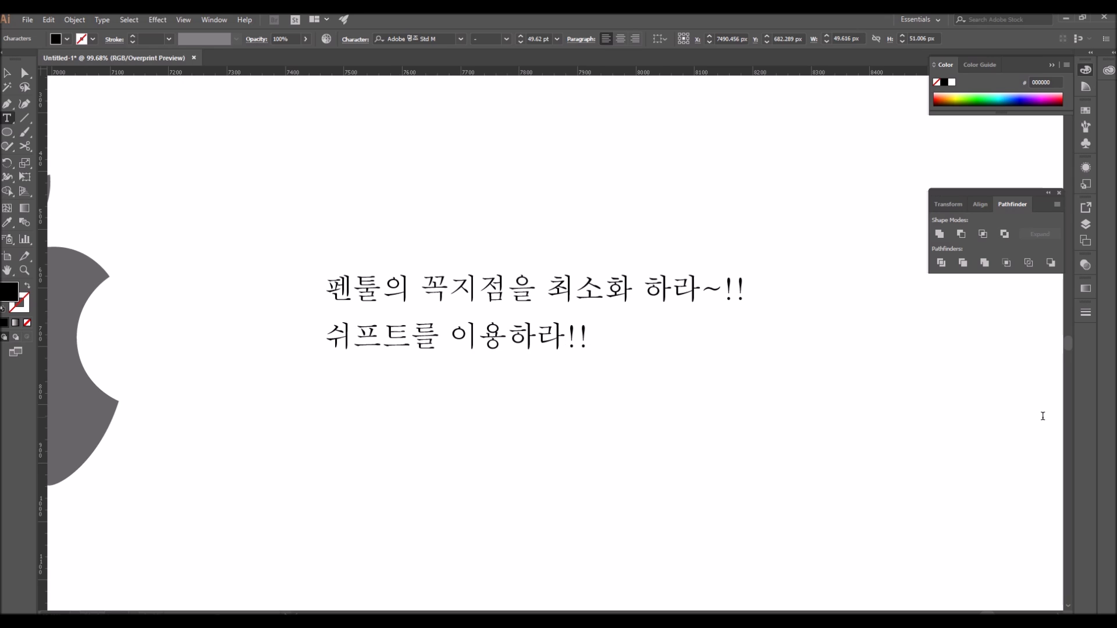
# Step: Add the line "펜툴이 다음에 갈 예상 길을 만들어라!!" beneath "쉬프트를 이용하라!!" in the same text object
pyautogui.press('Escape')
pyautogui.press('Return')
pyautogui.write('예')
pyautogui.press('BackSpace')
pyautogui.write('펜툴이 ㄷ')
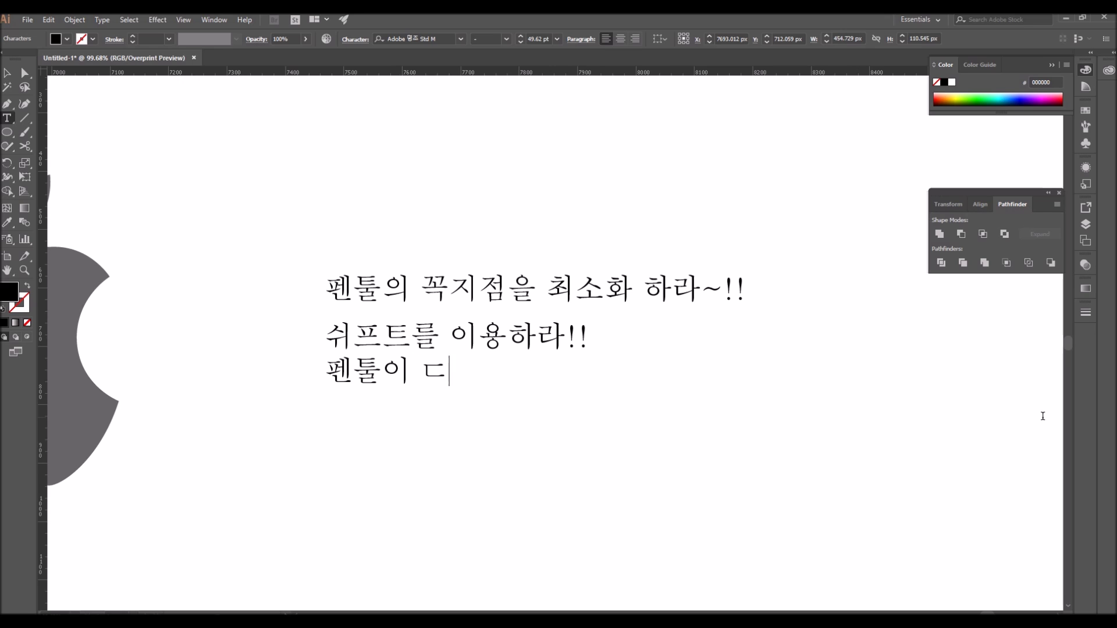
pyautogui.press('BackSpace')
pyautogui.write('다음에 갈 예상')
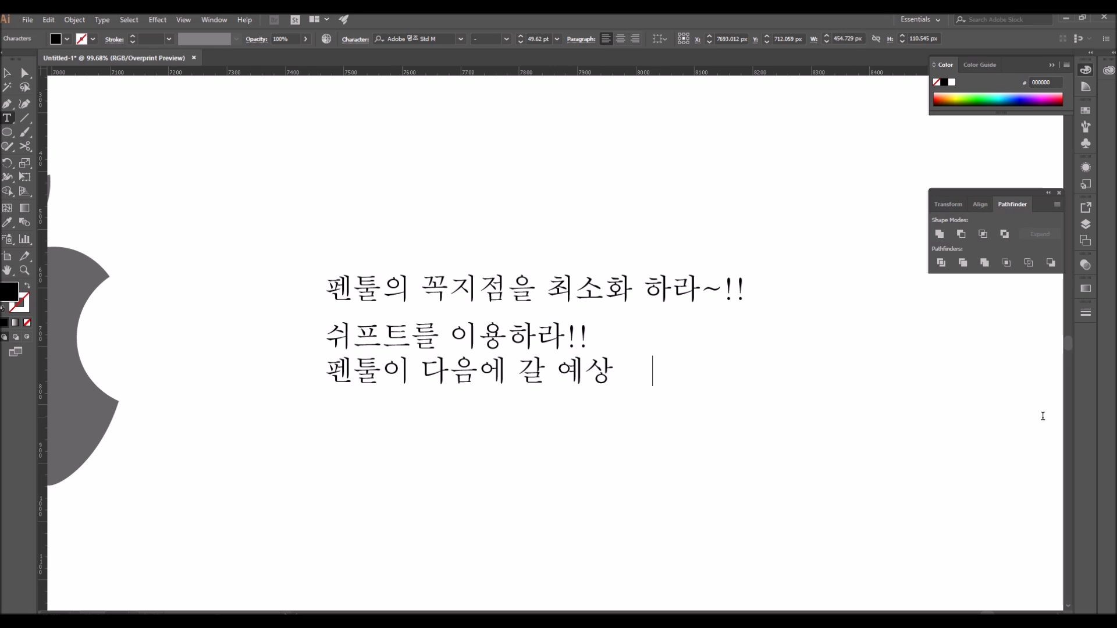
pyautogui.write(' 길을 만들어라!!')
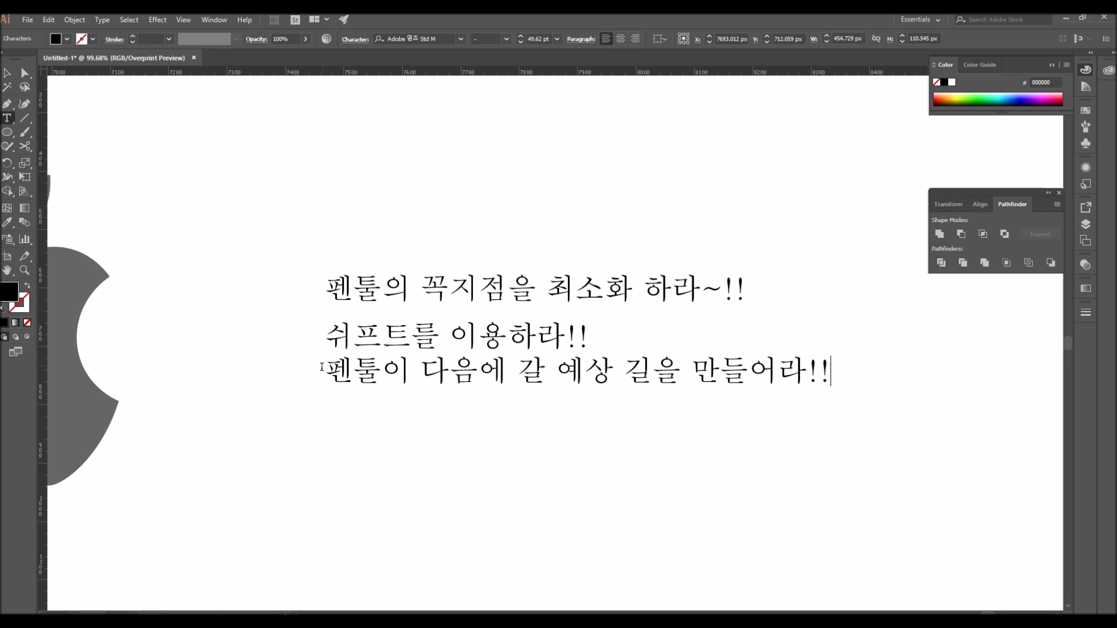
# Step: Cut the line "펜툴이 다음에 갈 예상 길을 만들어라!!" out of the second text object
pyautogui.hotkey('shift', 'Home')
pyautogui.click(7, 73)
pyautogui.rightClick(402, 445)
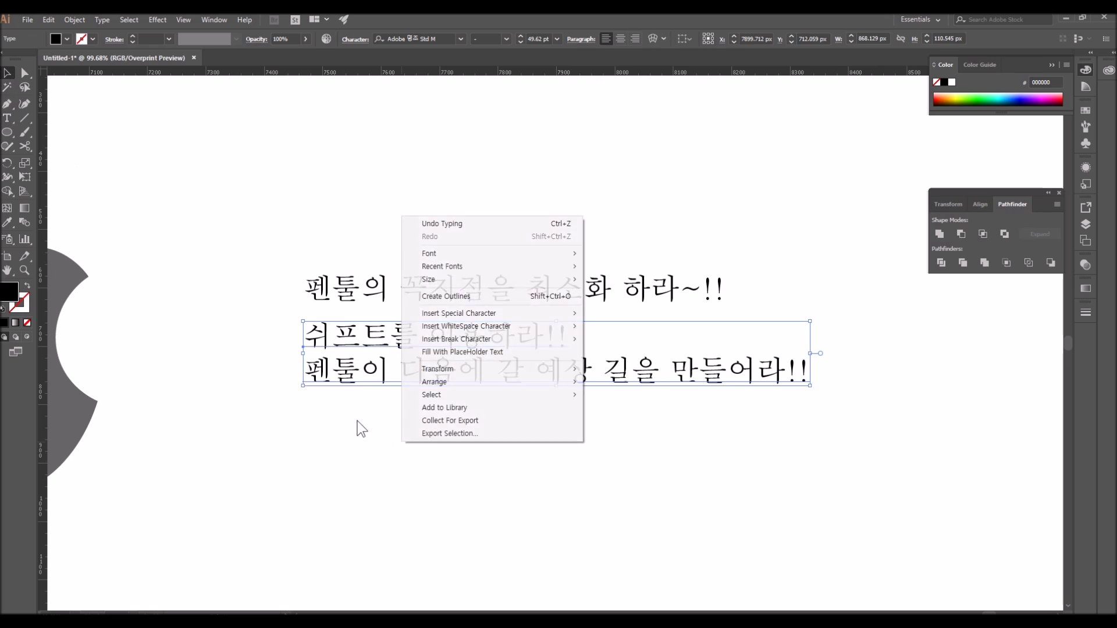
pyautogui.click(374, 439)
pyautogui.doubleClick(376, 374)
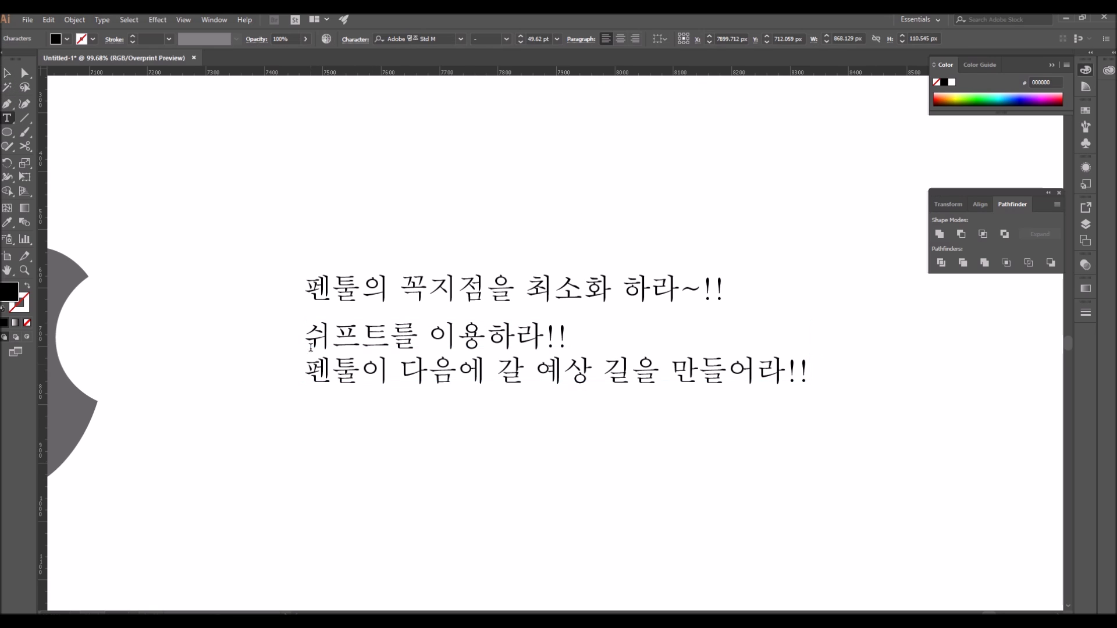
pyautogui.moveTo(307, 369); pyautogui.dragTo(918, 400)
pyautogui.press('BackSpace')
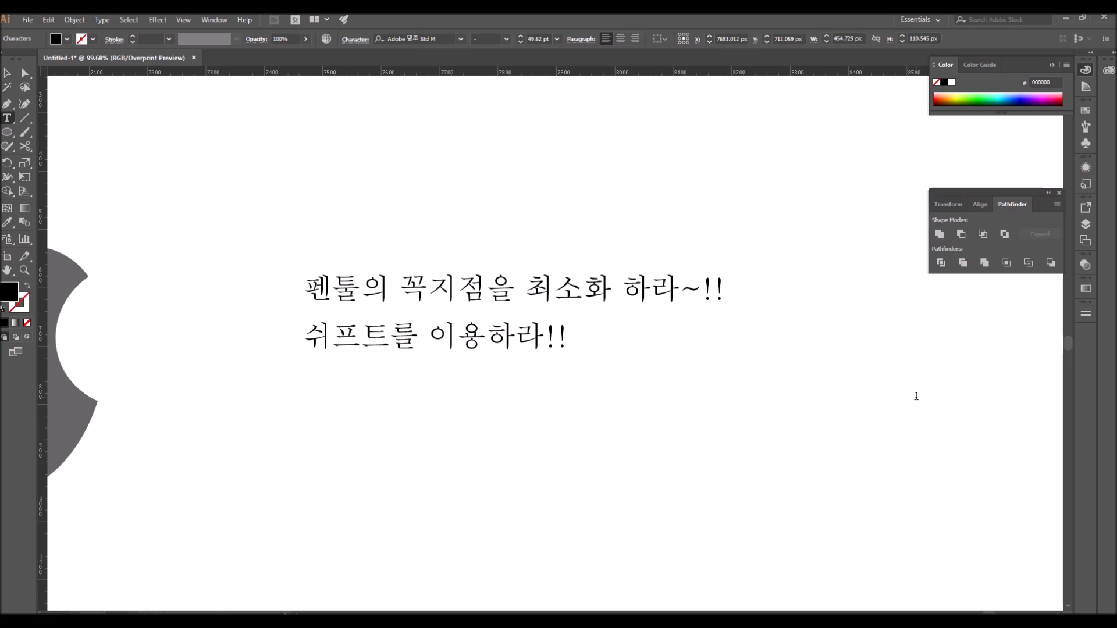
pyautogui.write('히')
pyautogui.press('BackSpace')
pyautogui.press('BackSpace')
pyautogui.click(7, 73)
pyautogui.click(394, 442)
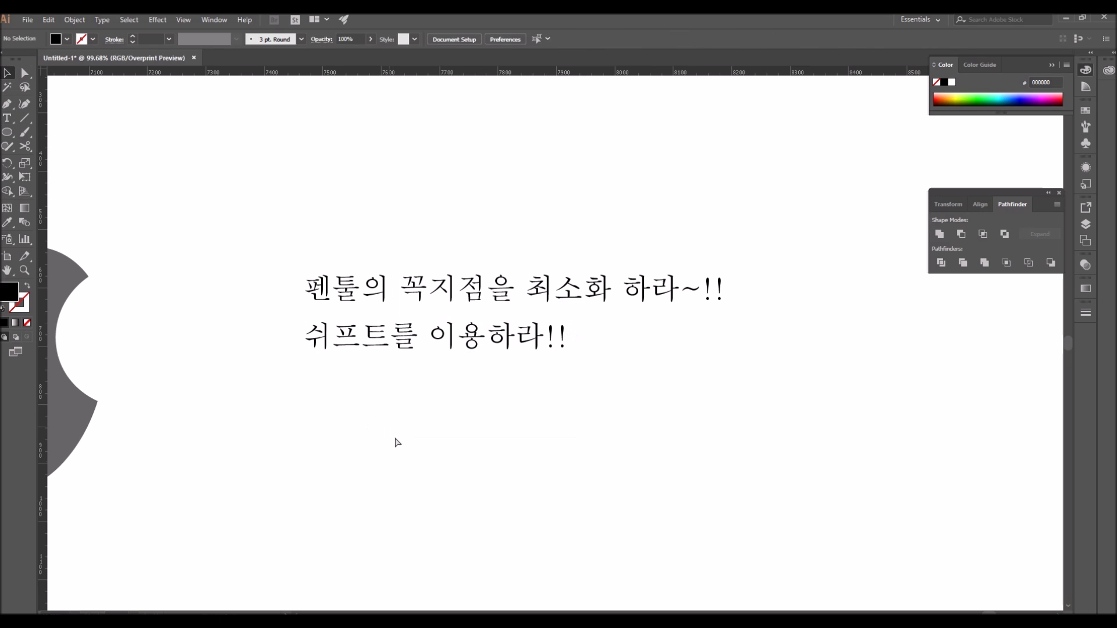
# Step: Place the cut line as a separate text object below the other two and left-align all three lines
pyautogui.hotkey('ctrl', 'v')
pyautogui.moveTo(410, 353); pyautogui.dragTo(431, 386)
pyautogui.moveTo(331, 441); pyautogui.dragTo(521, 179)
pyautogui.click(681, 39)
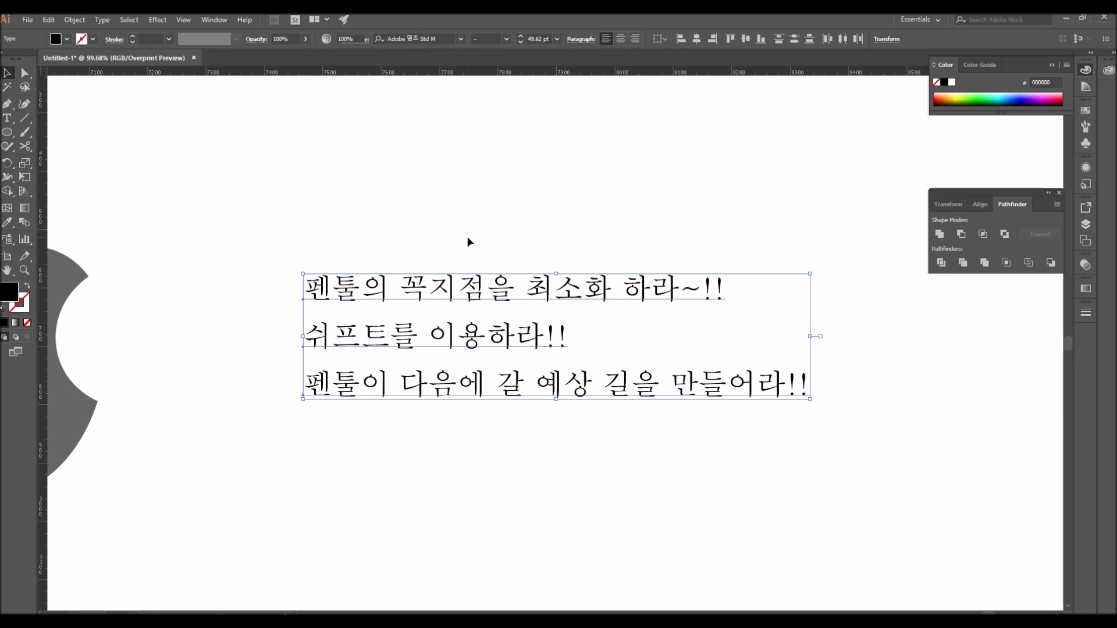
pyautogui.click(463, 317)
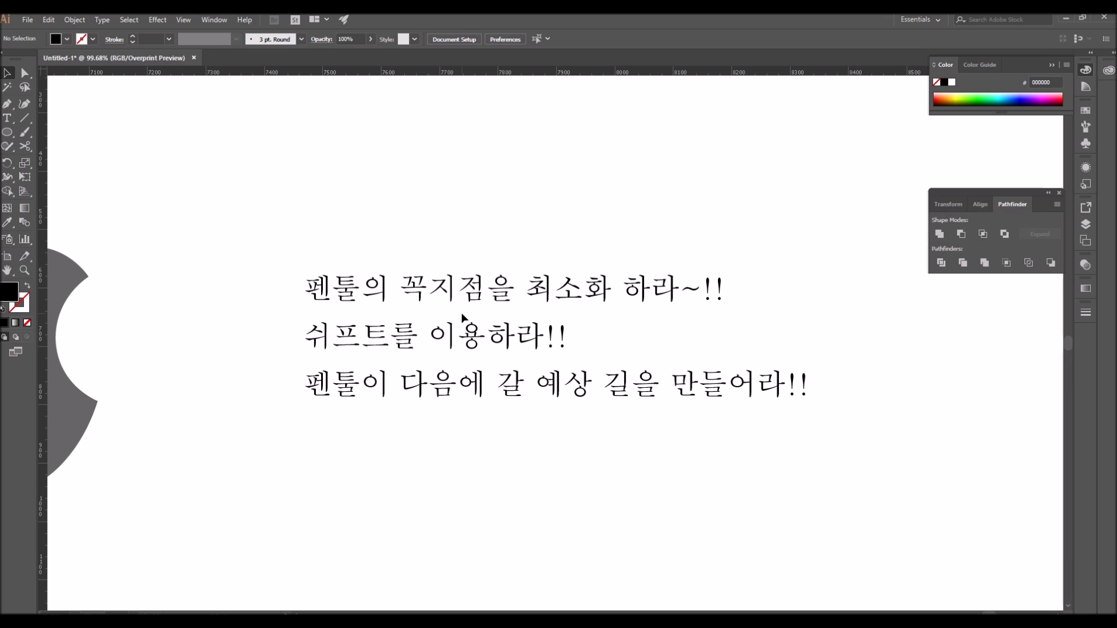
# Step: Move the three text lines closer to the second apple logo and slightly down, level with the middle of its body
pyautogui.keyDown('ctrl'); pyautogui.keyDown('alt'); pyautogui.click(493, 346); pyautogui.keyUp('alt'); pyautogui.keyUp('ctrl')
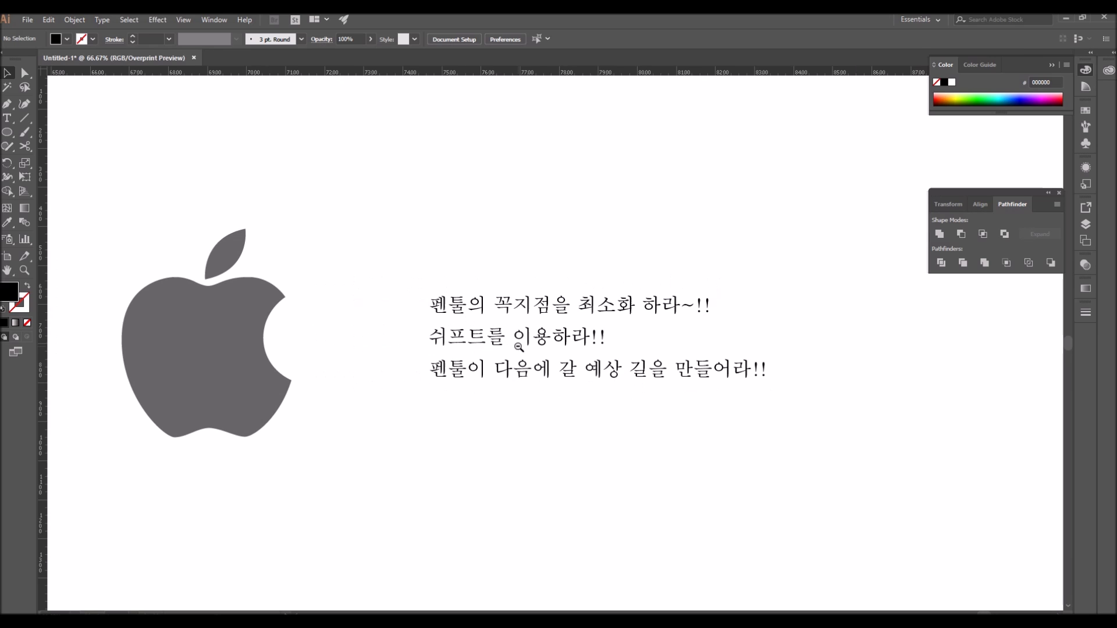
pyautogui.moveTo(454, 360); pyautogui.dragTo(569, 367)
pyautogui.moveTo(265, 252); pyautogui.dragTo(409, 257)
pyautogui.moveTo(281, 179); pyautogui.dragTo(739, 438)
pyautogui.moveTo(617, 243); pyautogui.dragTo(938, 427)
pyautogui.moveTo(800, 317); pyautogui.dragTo(716, 340)
pyautogui.click(706, 471)
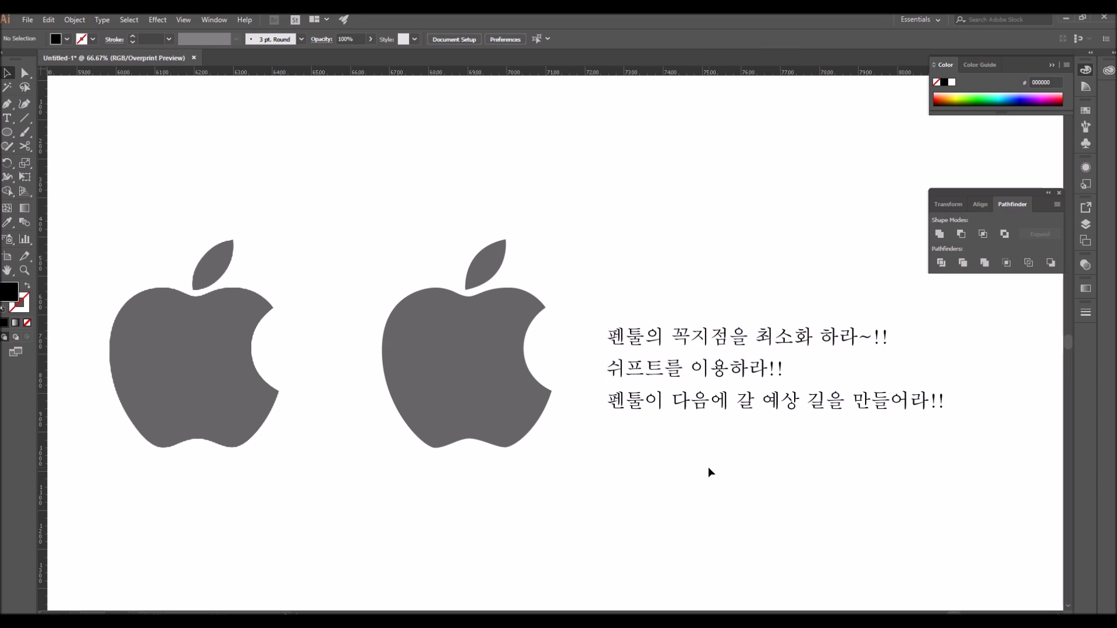